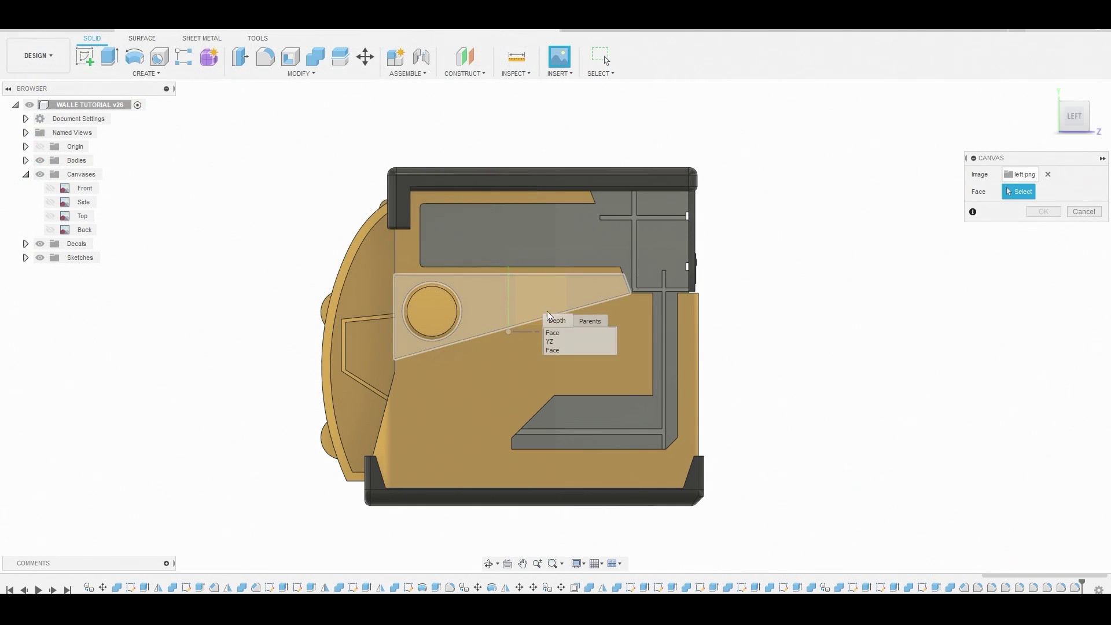
Place the left.png canvas on the YZ plane with an X distance of 4.222 mm and a Y distance of 5.298 mm
left_click(557, 340)
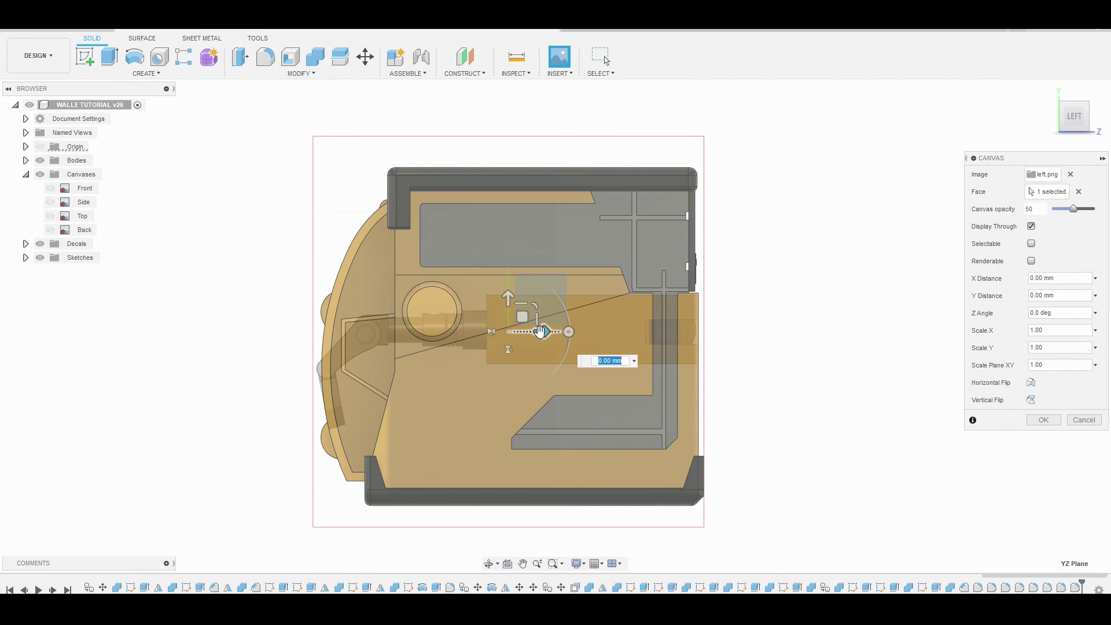
key("Return")
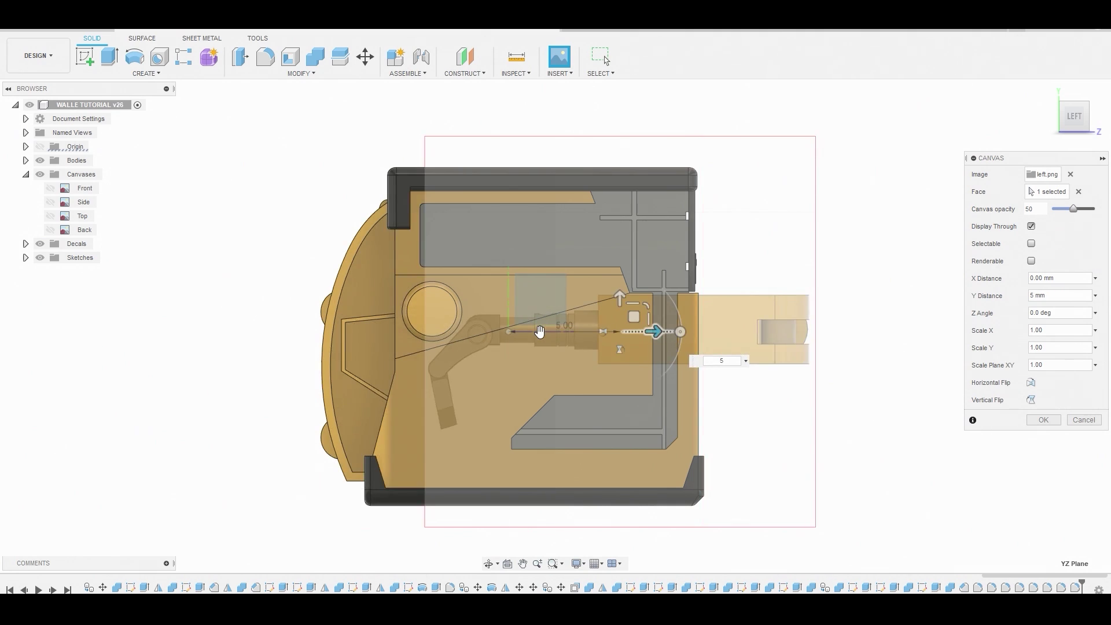
type("298")
key("Return")
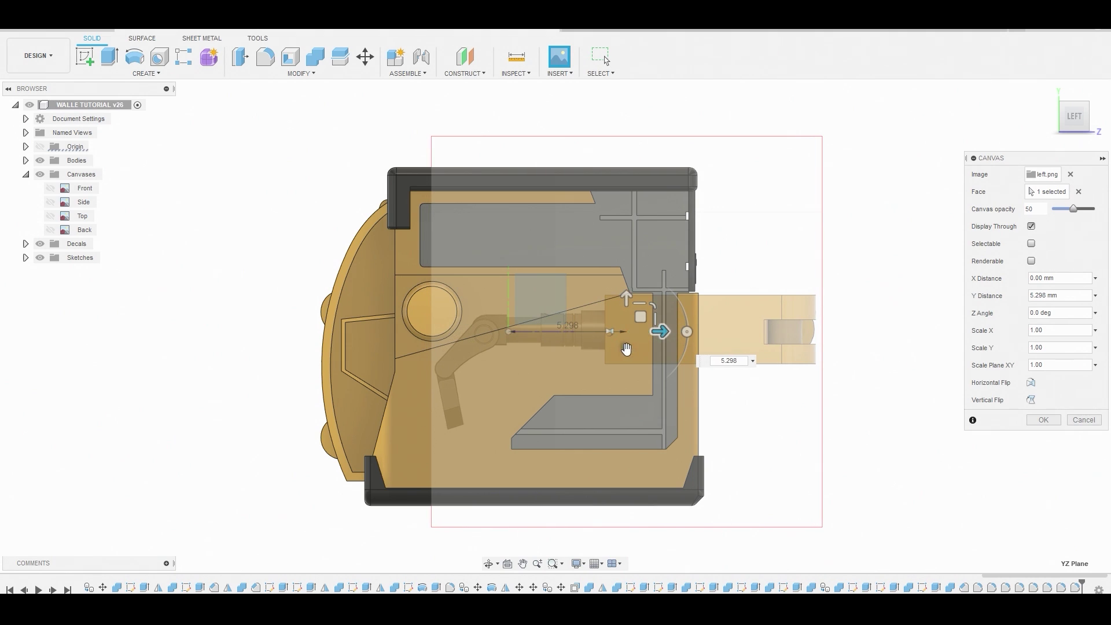
left_click(626, 296)
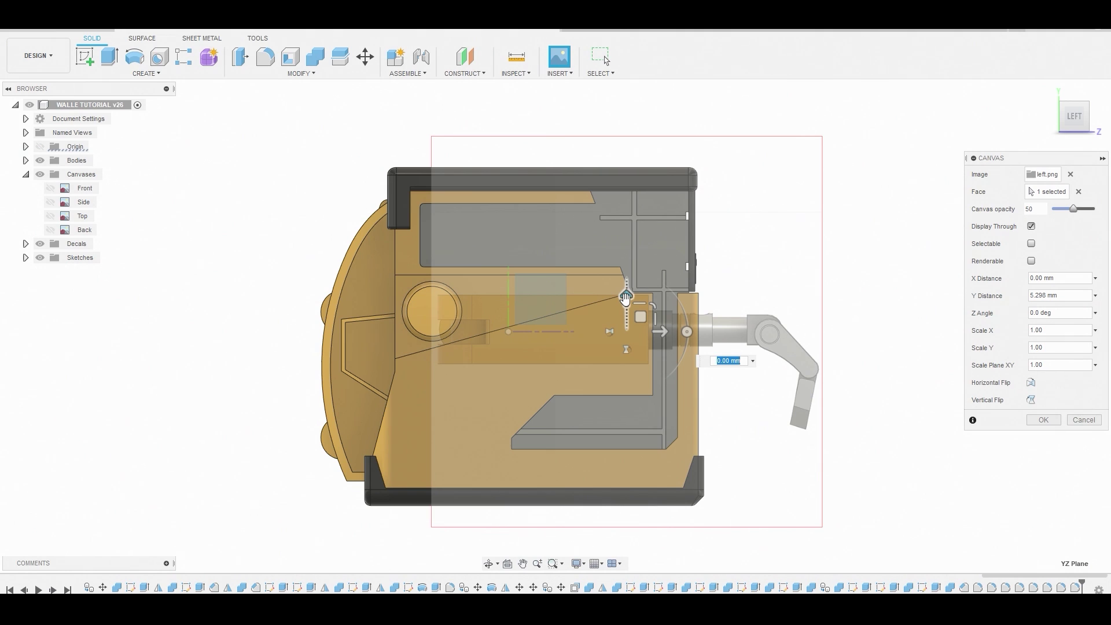
type("4.222")
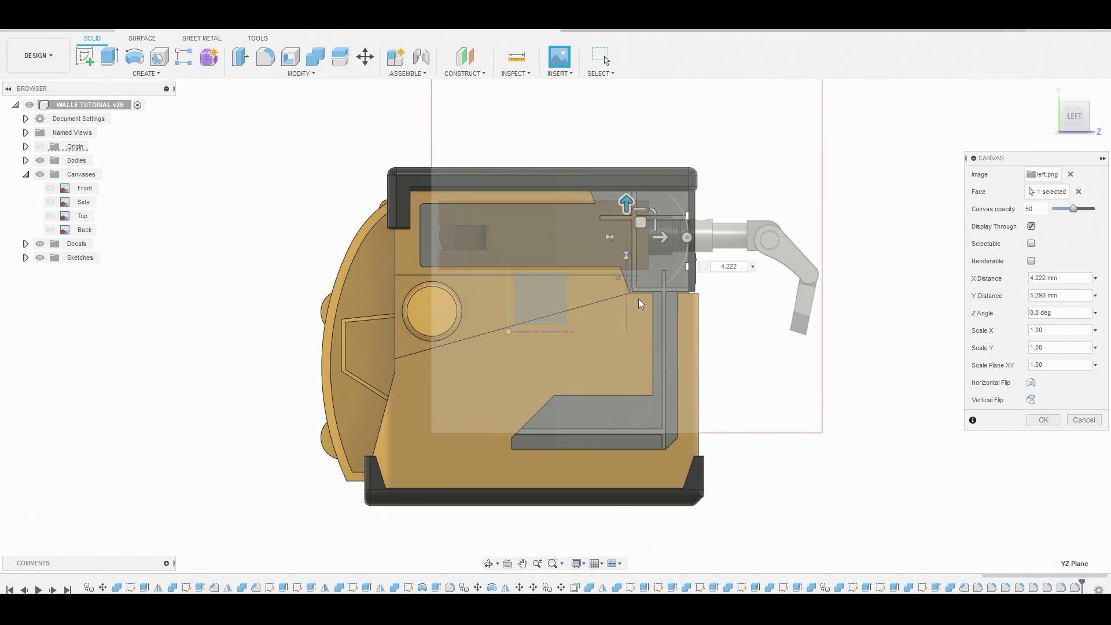
left_click(1039, 420)
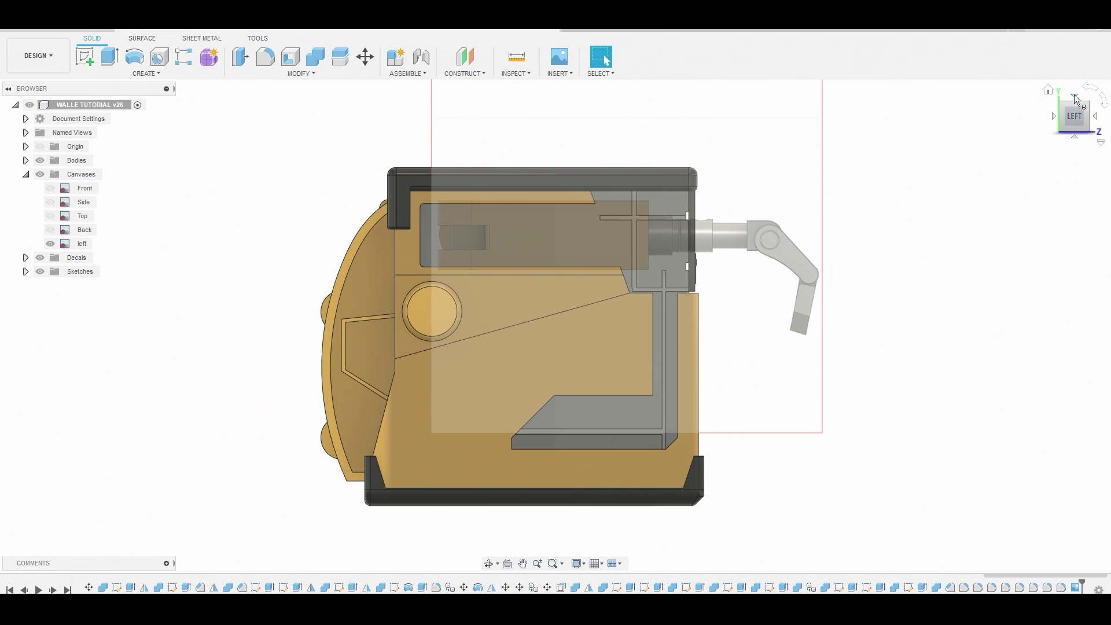
Insert the top image from the reference images folder as a canvas on the XZ plane
left_click(1074, 98)
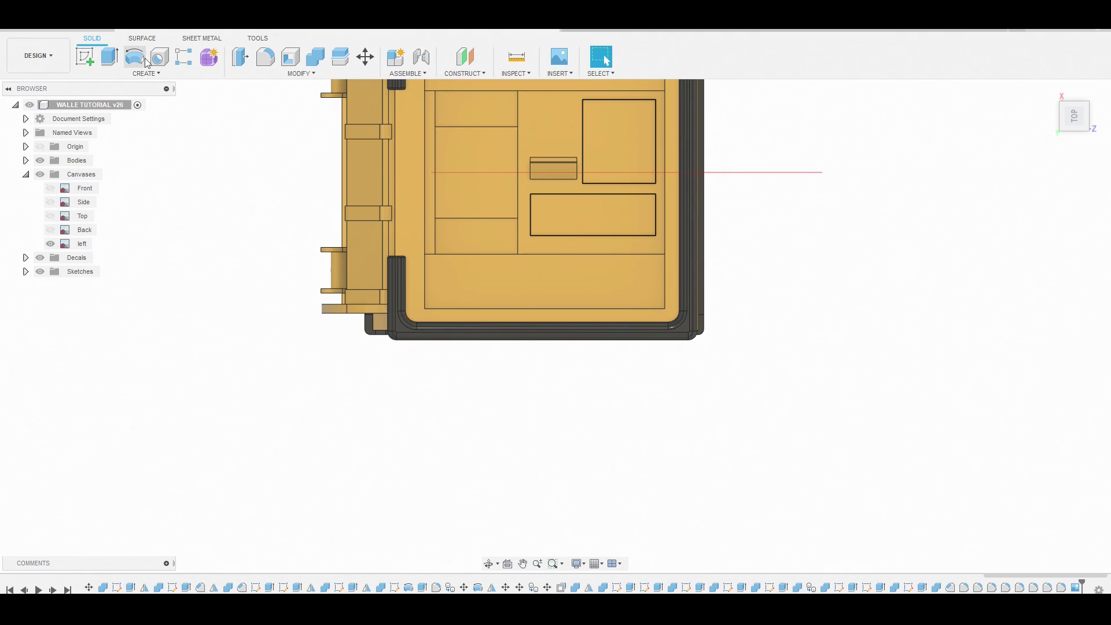
left_click(563, 60)
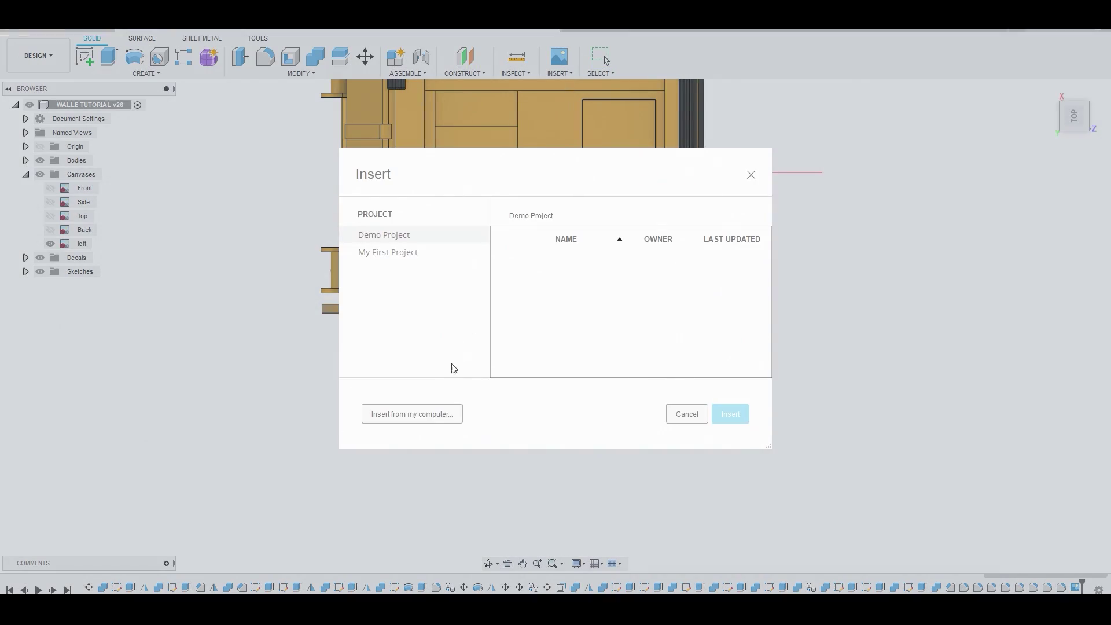
left_click(426, 414)
left_click(199, 103)
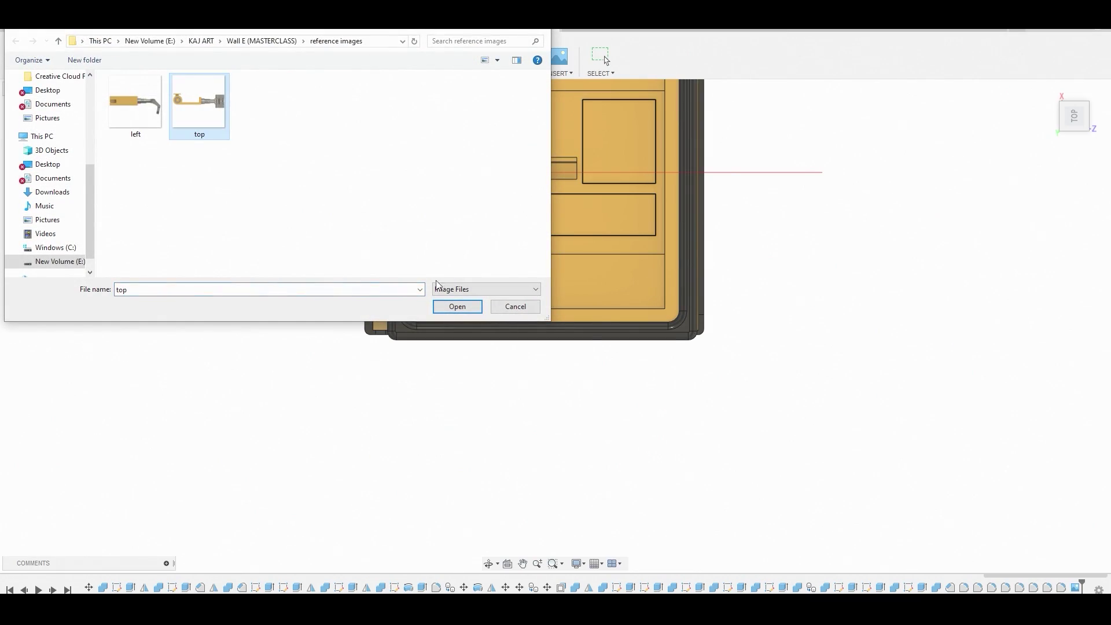
left_click(457, 306)
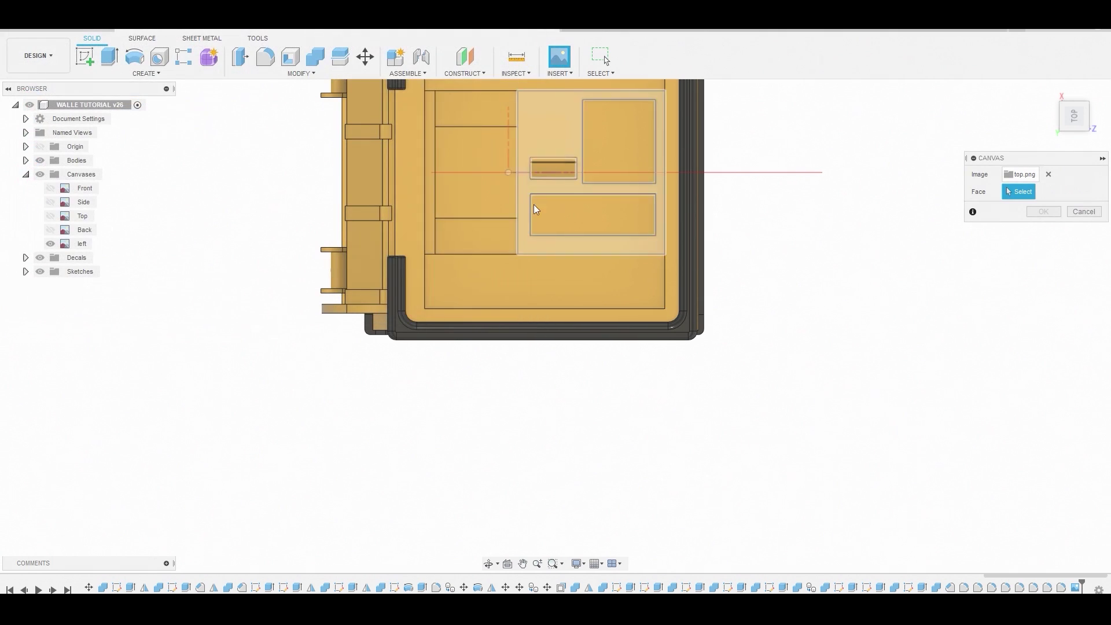
left_click(553, 120)
left_click(575, 158)
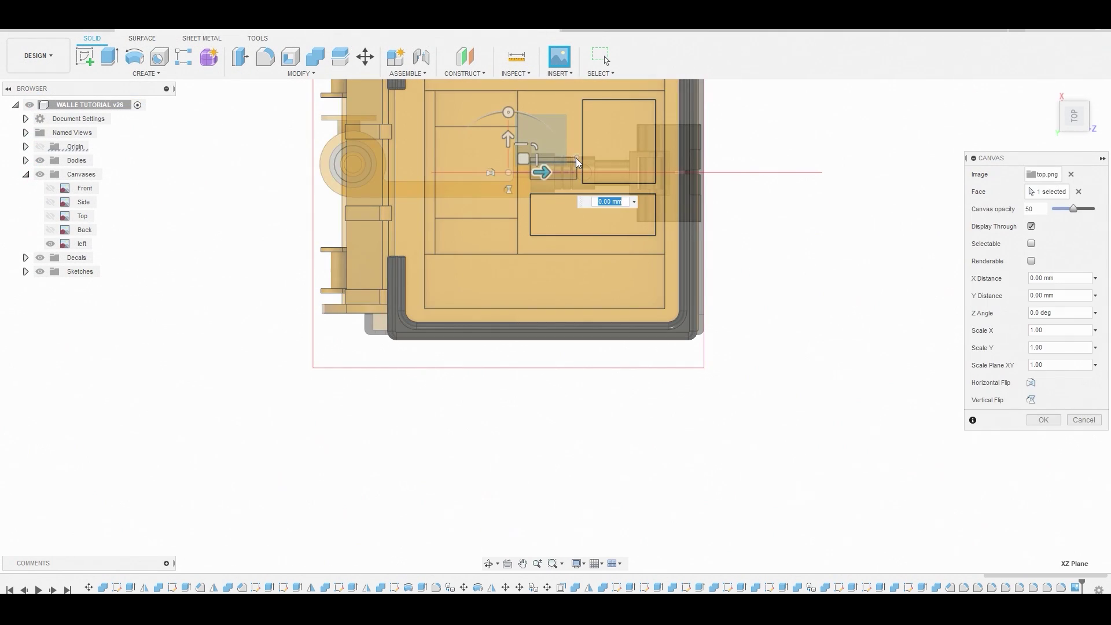
Offset the top.png canvas with an X distance of 5.26 mm and a Y distance of -9.278 mm
left_click(508, 135)
type("-9.278")
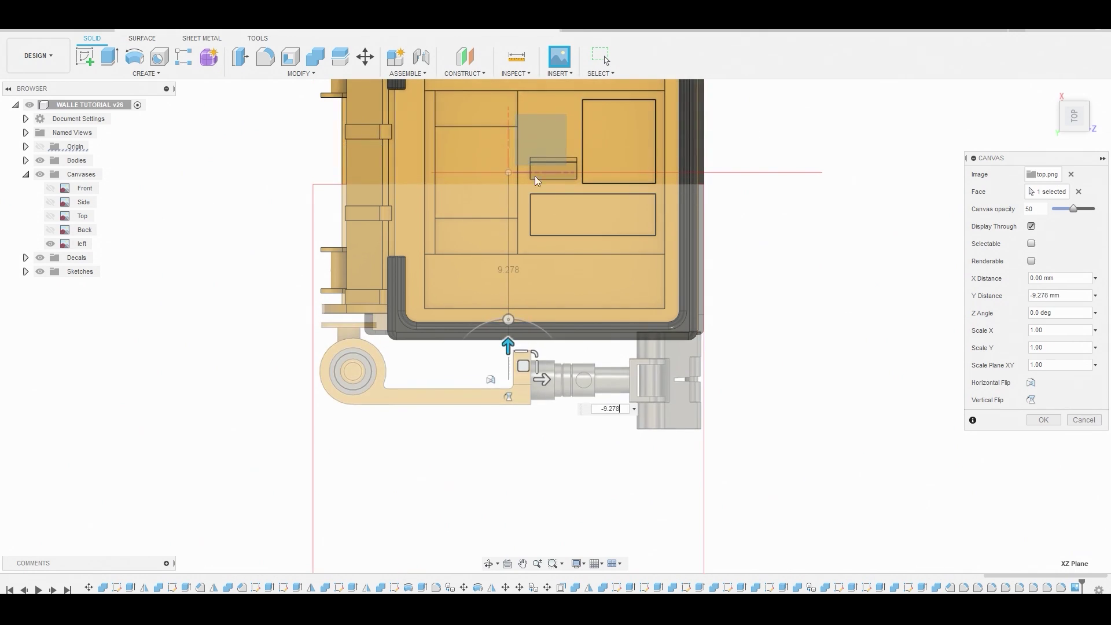
left_click(545, 380)
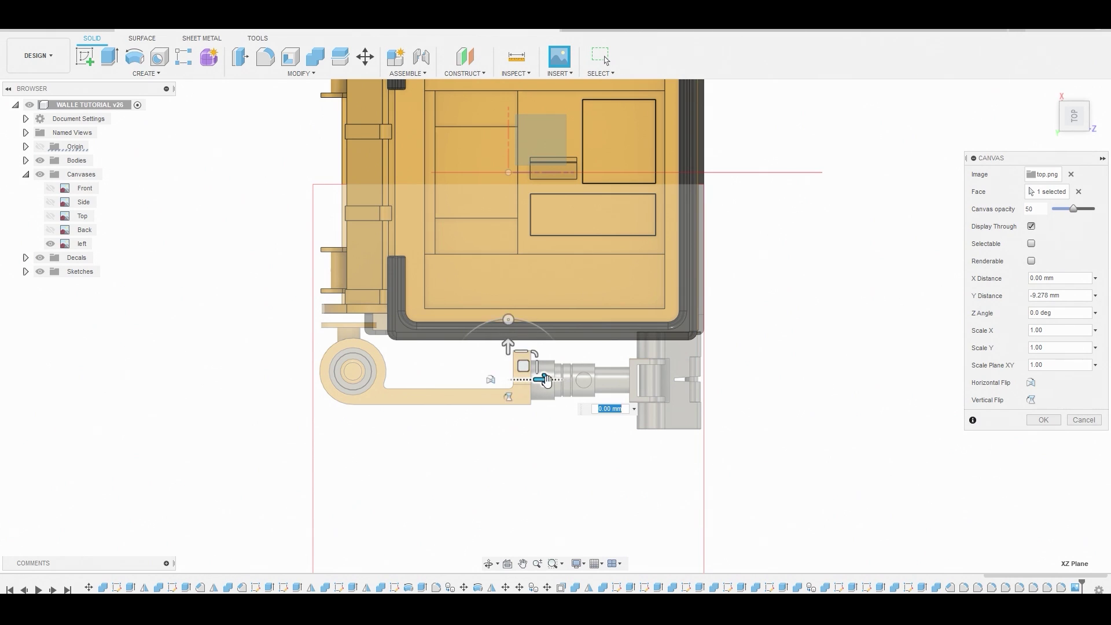
type("5.26")
key("Return")
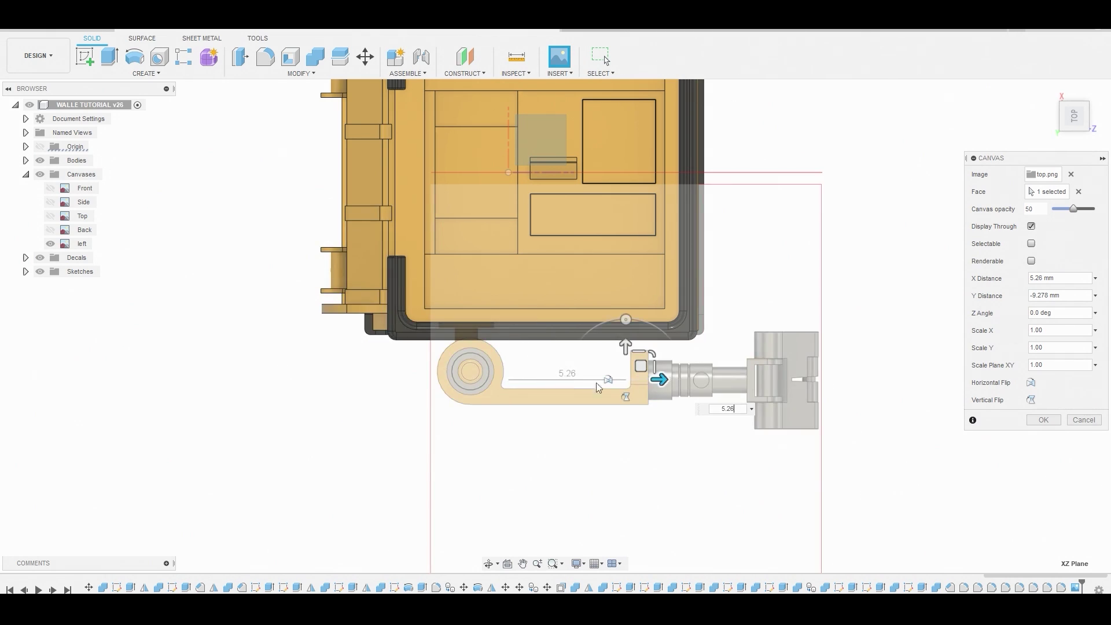
left_click(1050, 421)
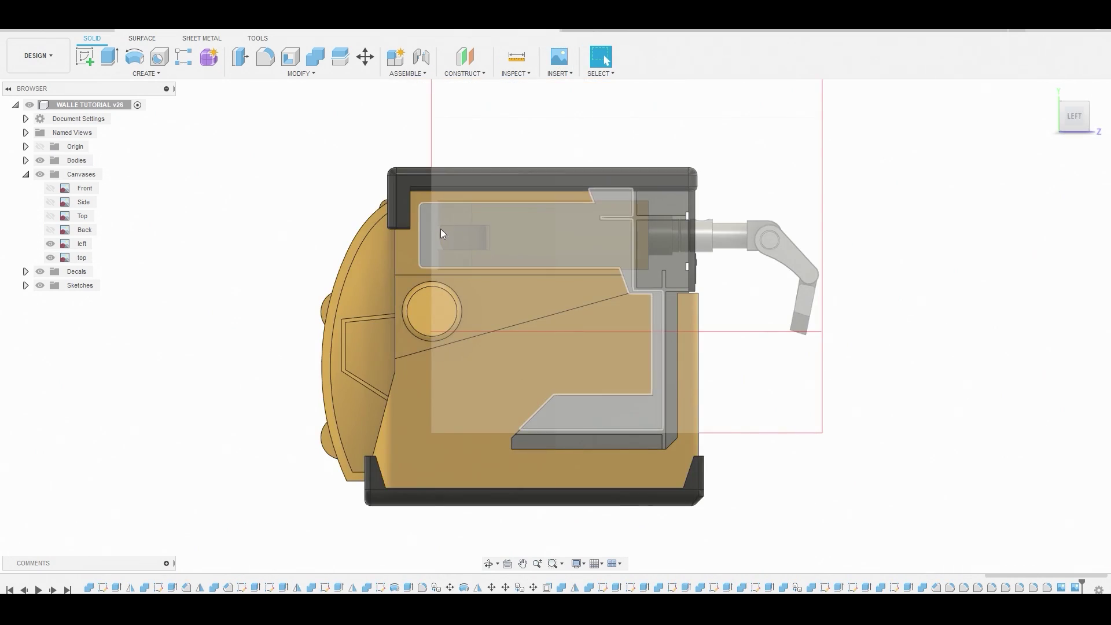
Sketch a 2.738 mm diameter circle on the recessed grey side face, over the arm mount in the left canvas
left_click(458, 237)
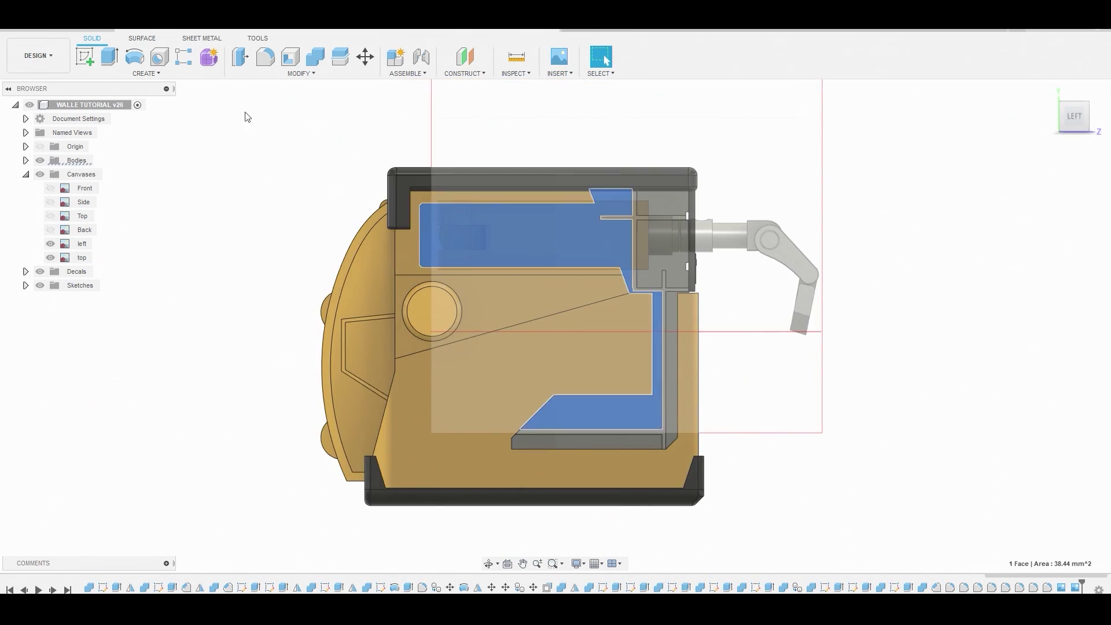
left_click(85, 56)
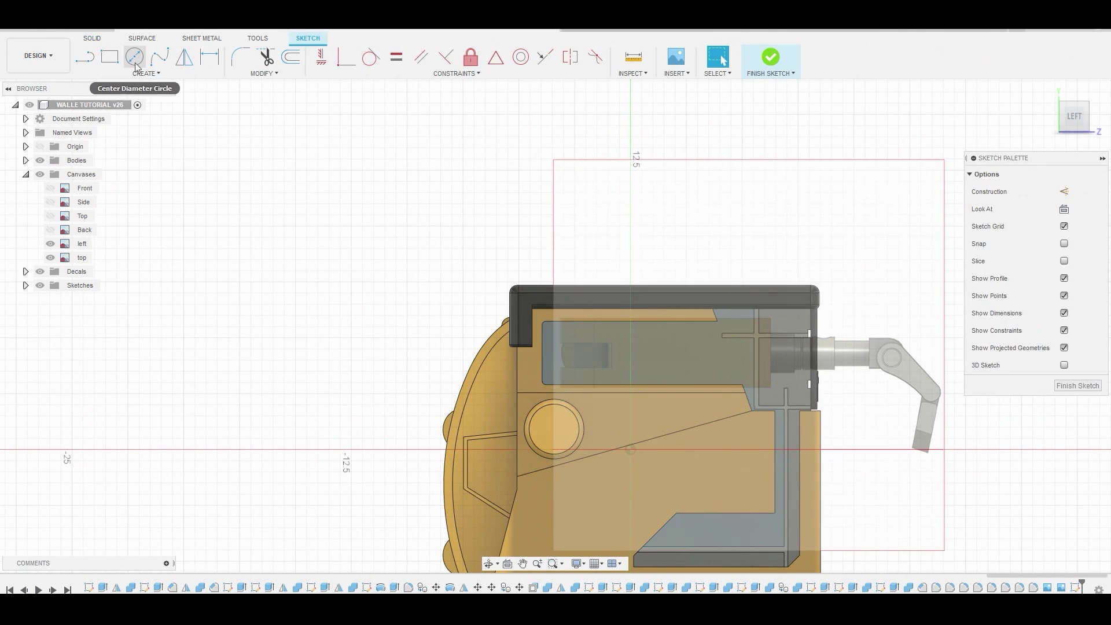
left_click(135, 57)
scroll(617, 377, "up", 3)
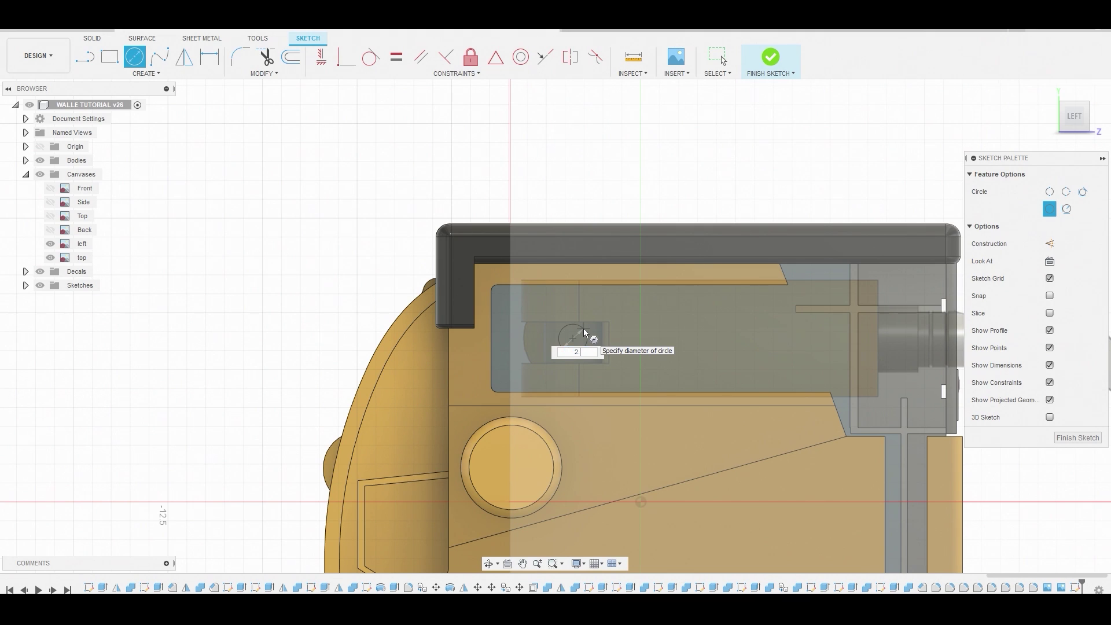
type(".738")
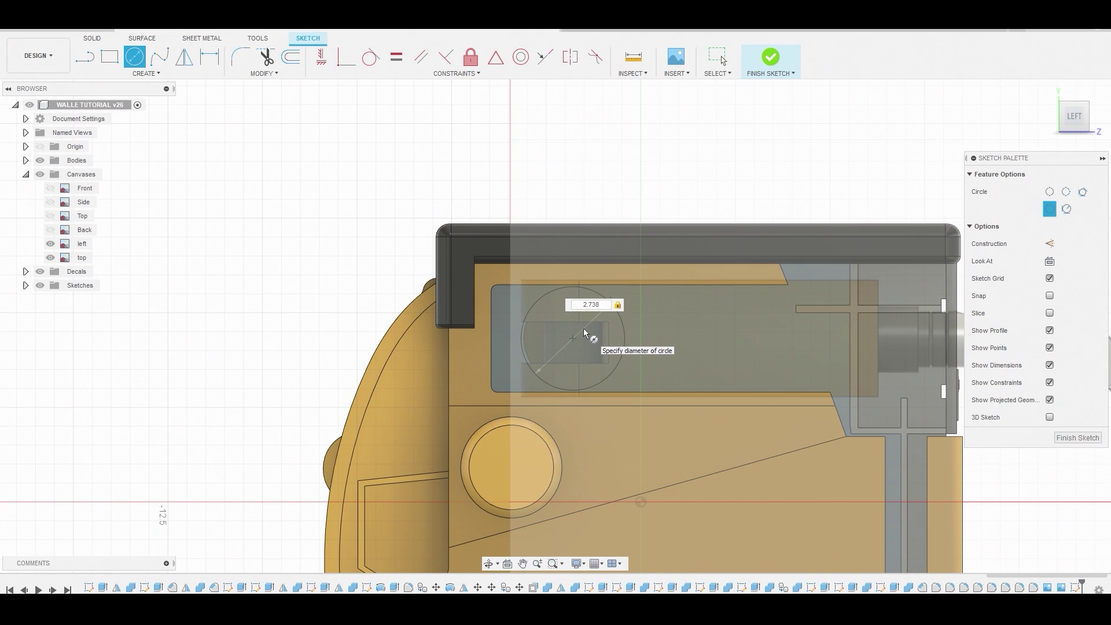
key("Return")
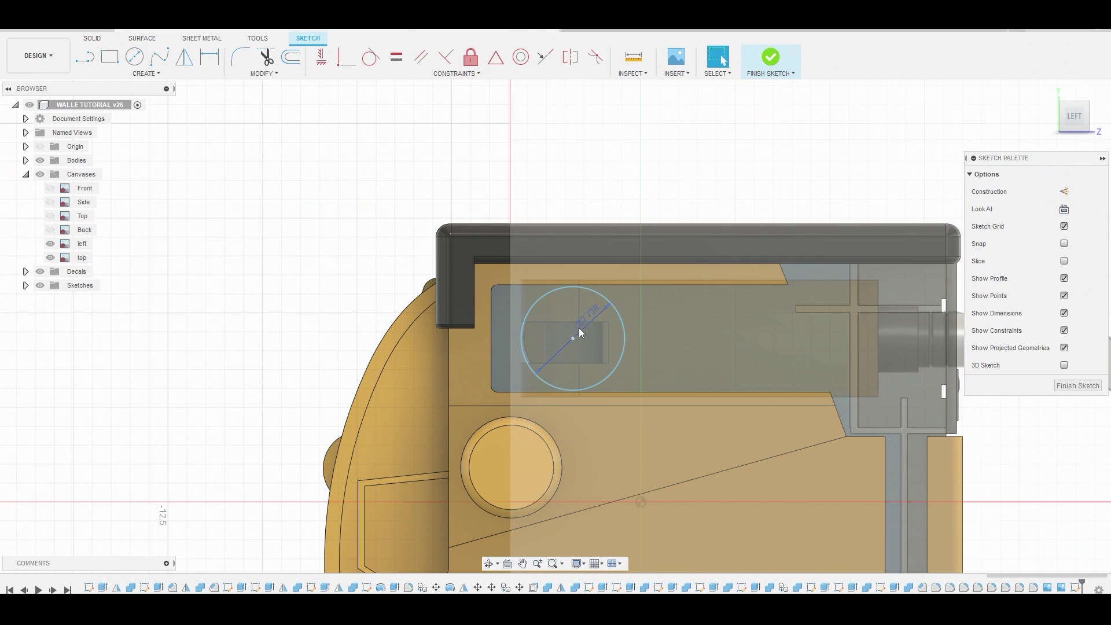
Move the sketched circle 0.089 mm horizontally toward the hand end of the arm
left_click(626, 339)
right_click(626, 338)
left_click(603, 355)
scroll(592, 350, "up", 2)
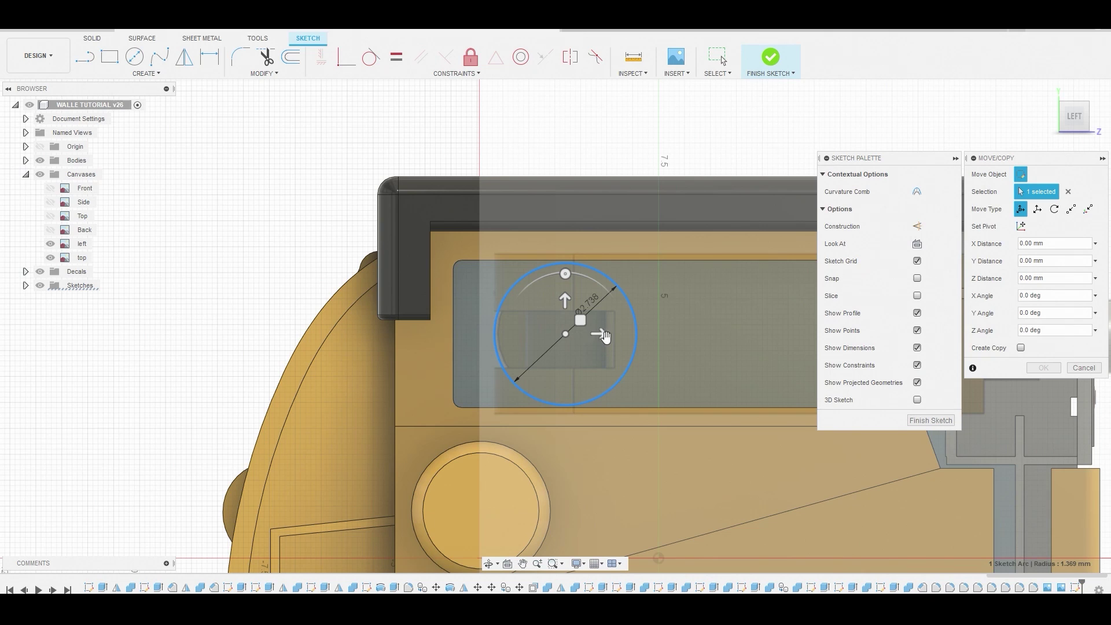
left_click_drag(605, 337, 611, 335)
right_click(609, 335)
left_click(653, 323)
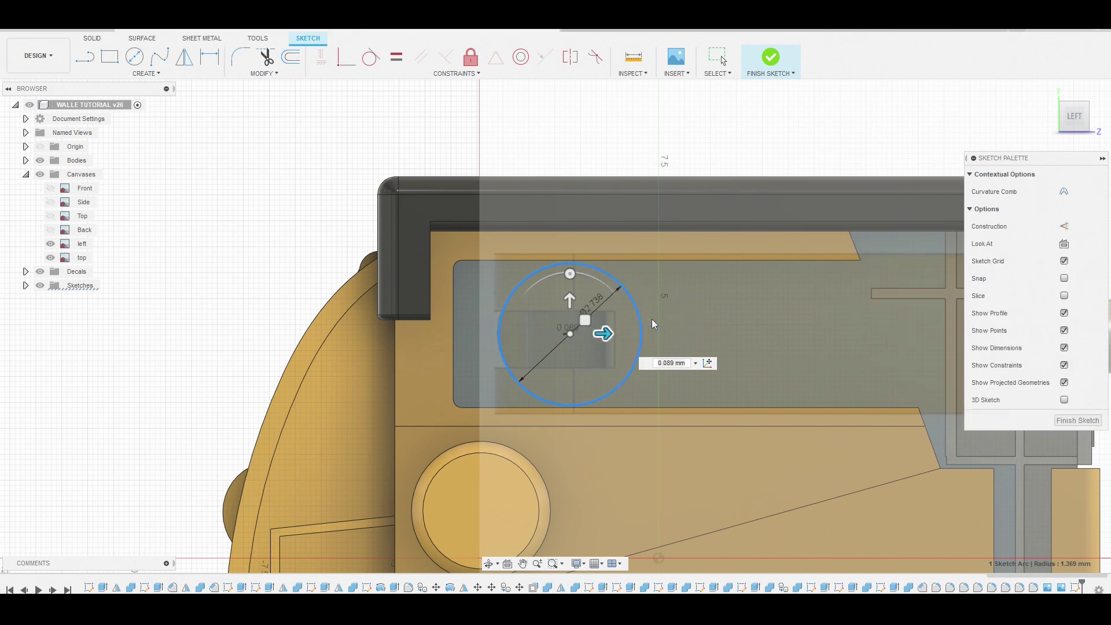
Extrude the circle profile 0.184 mm outward from the side face as a new body
left_click(589, 286)
right_click(589, 285)
left_click(629, 269)
middle_click_drag(599, 301, 644, 274, "shift")
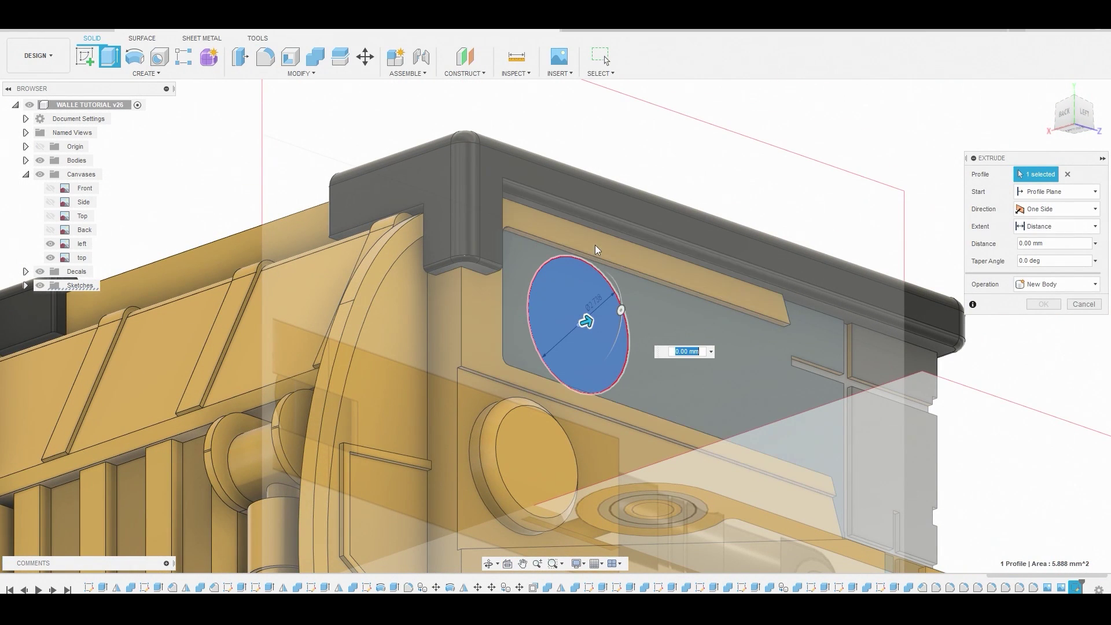
left_click(594, 244)
left_click(1051, 285)
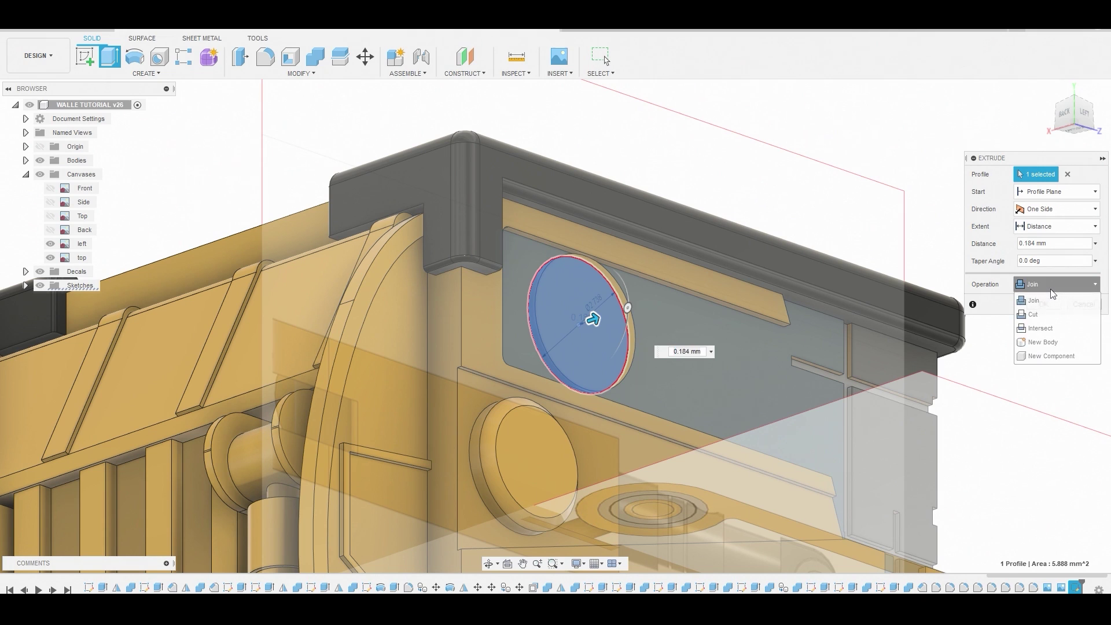
left_click(1045, 339)
left_click(1043, 303)
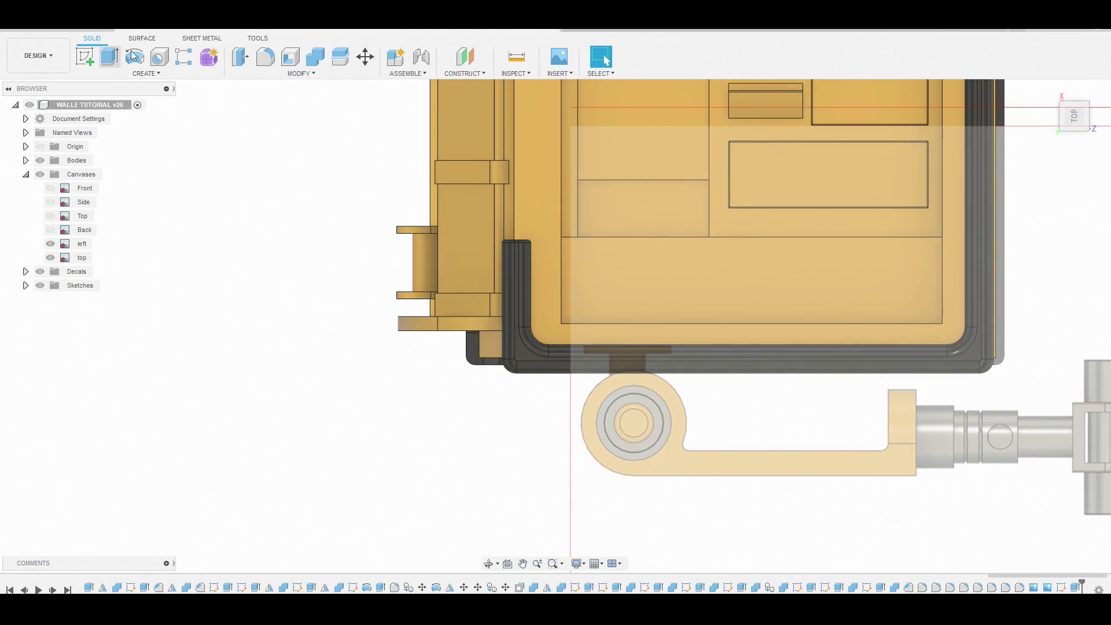
Sketch a 2.968 mm diameter circle on the XZ plane, centred on the round arm joint in the top canvas
left_click(85, 56)
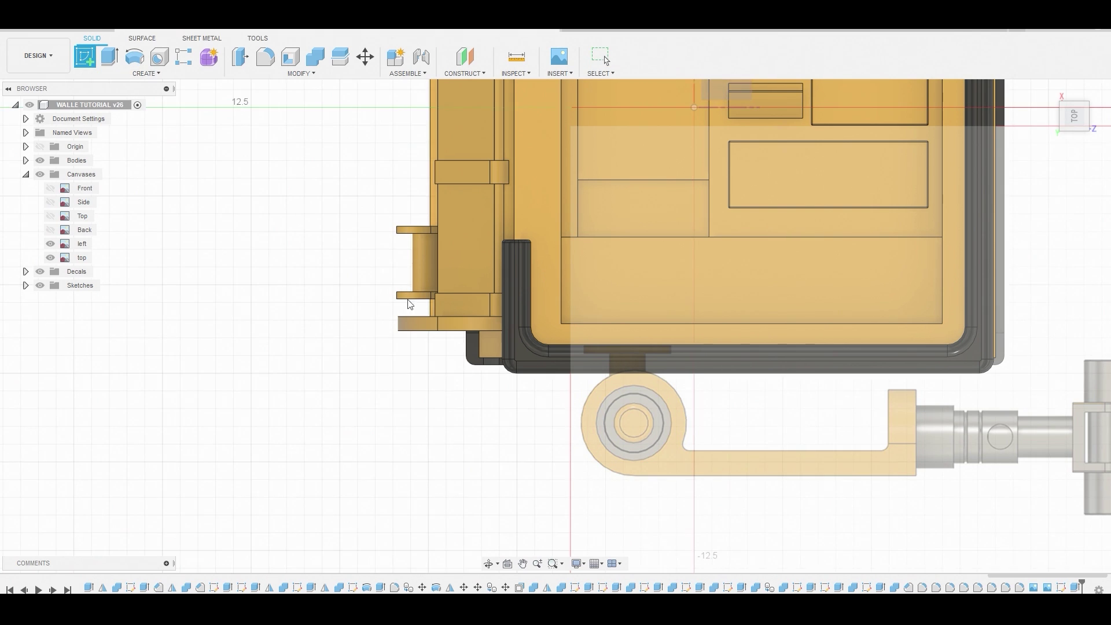
left_click(642, 427)
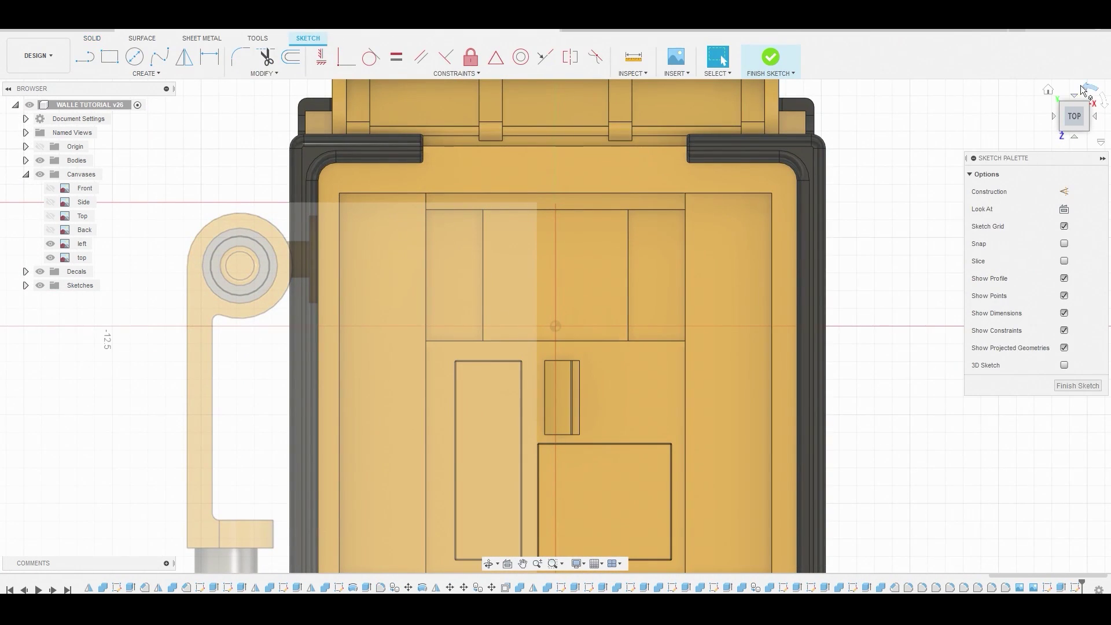
left_click(1086, 88)
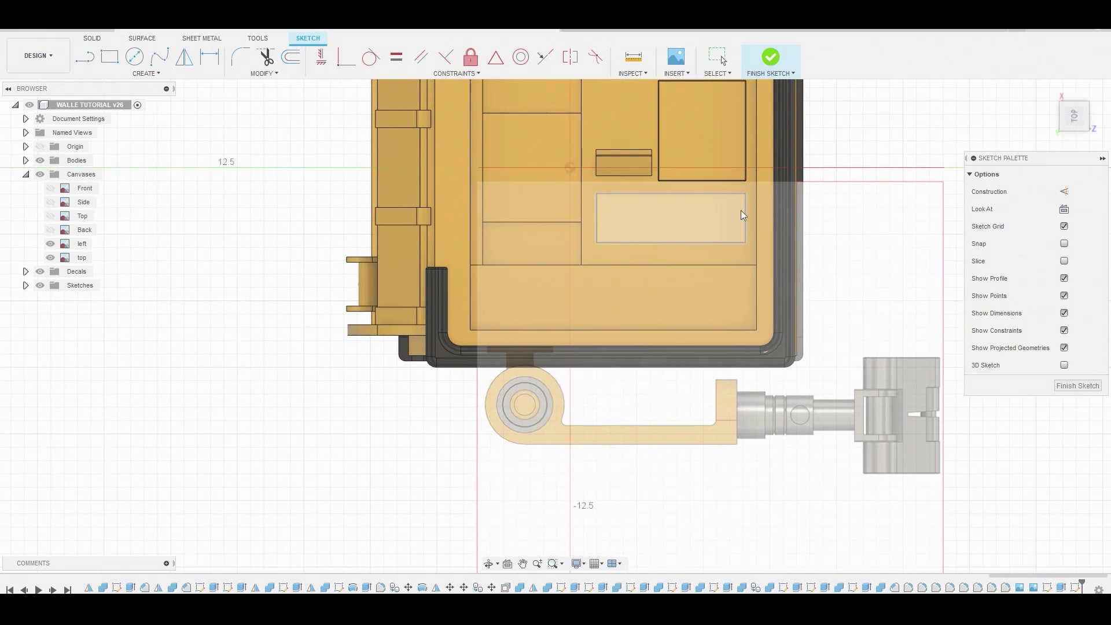
scroll(572, 433, "up", 5)
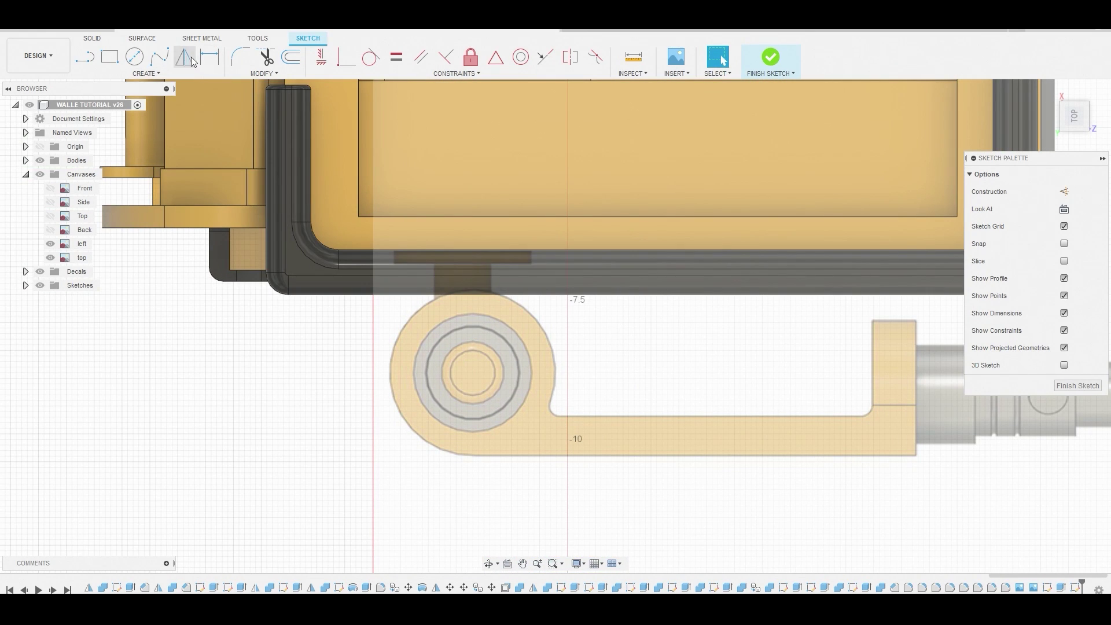
left_click(134, 56)
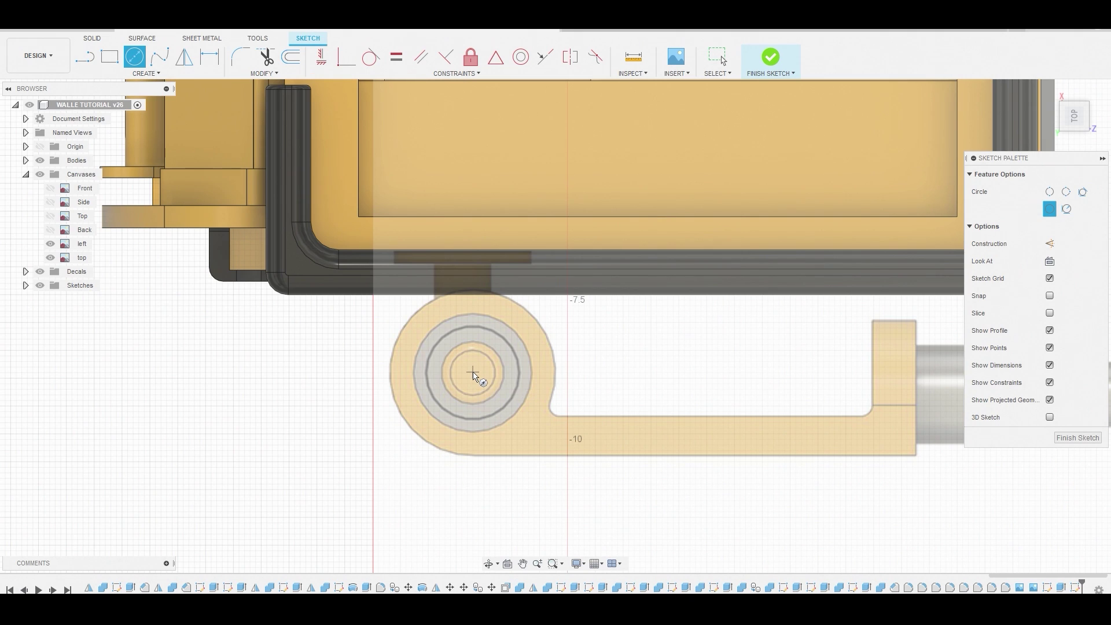
left_click(474, 374)
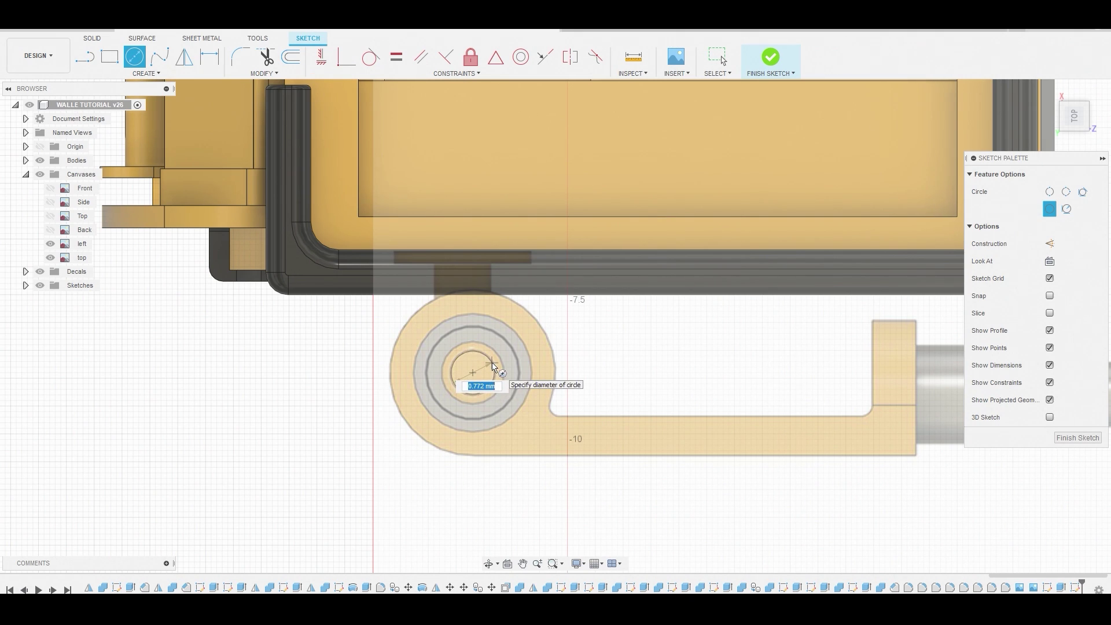
type("2.9")
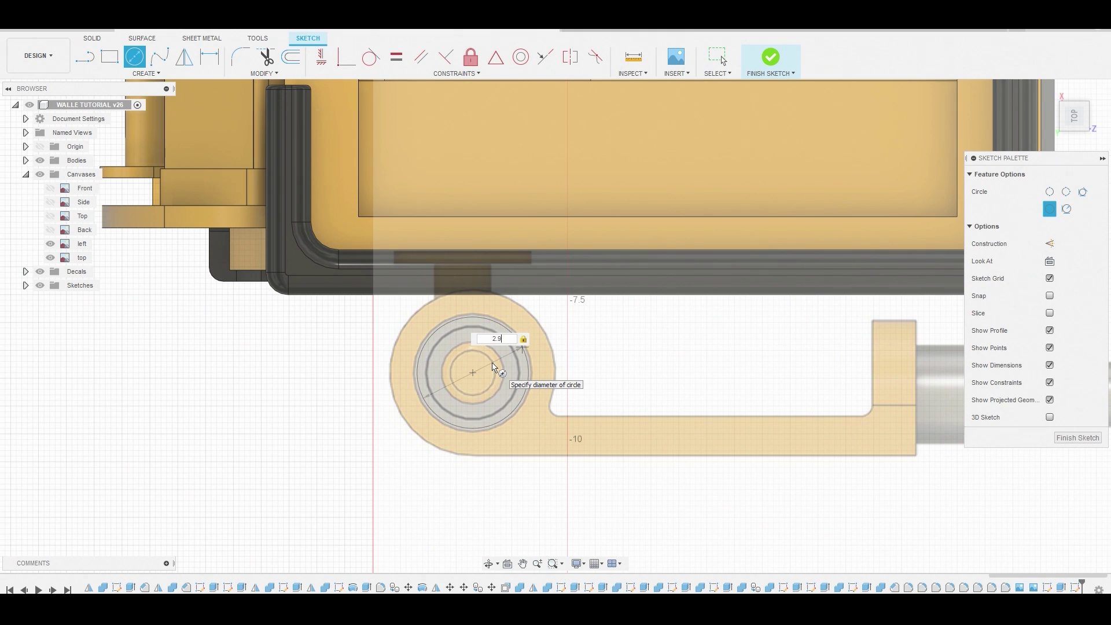
type("68")
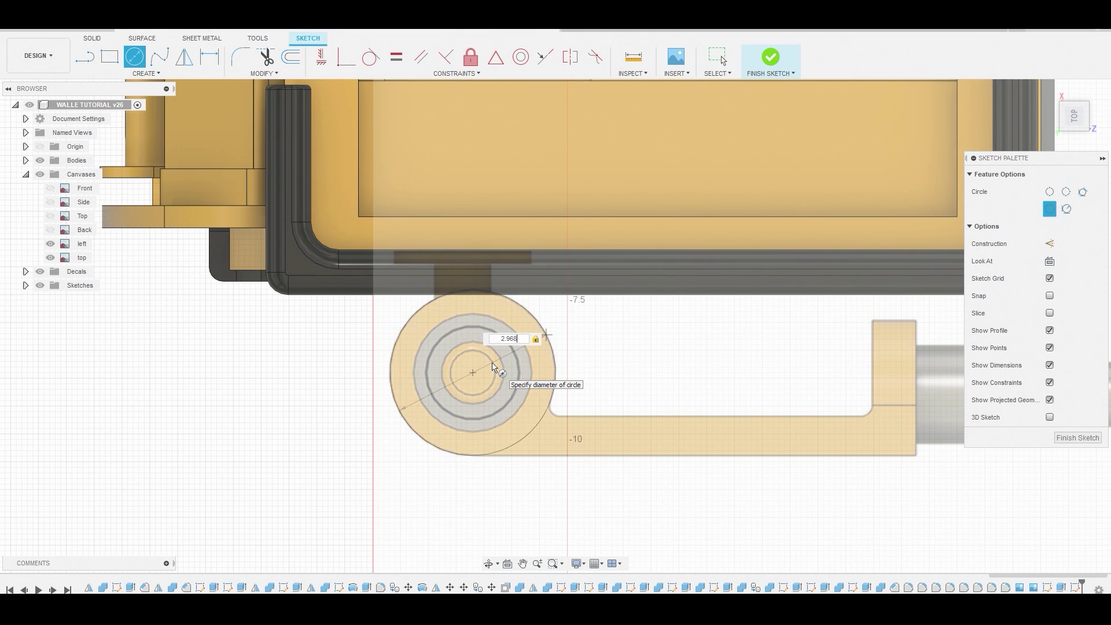
key("Return")
key("Escape")
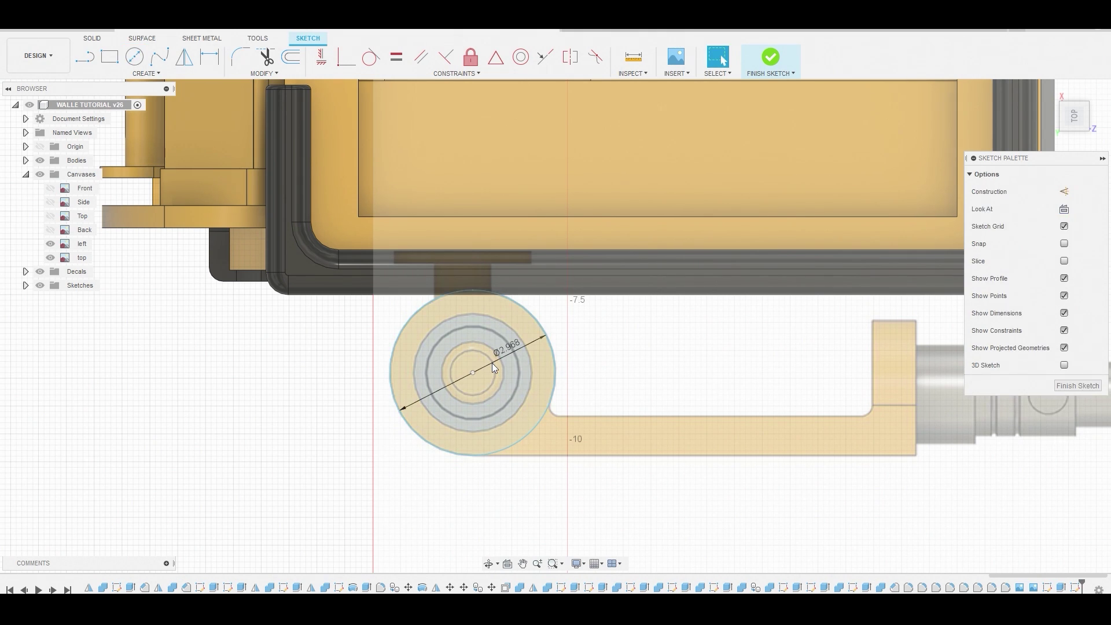
Extrude the circle profile on the XZ plane 3.091 mm upward as a new body
left_click(514, 387)
right_click(514, 386)
left_click(550, 369)
middle_click_drag(584, 429, 588, 347, "shift")
left_click(1077, 117)
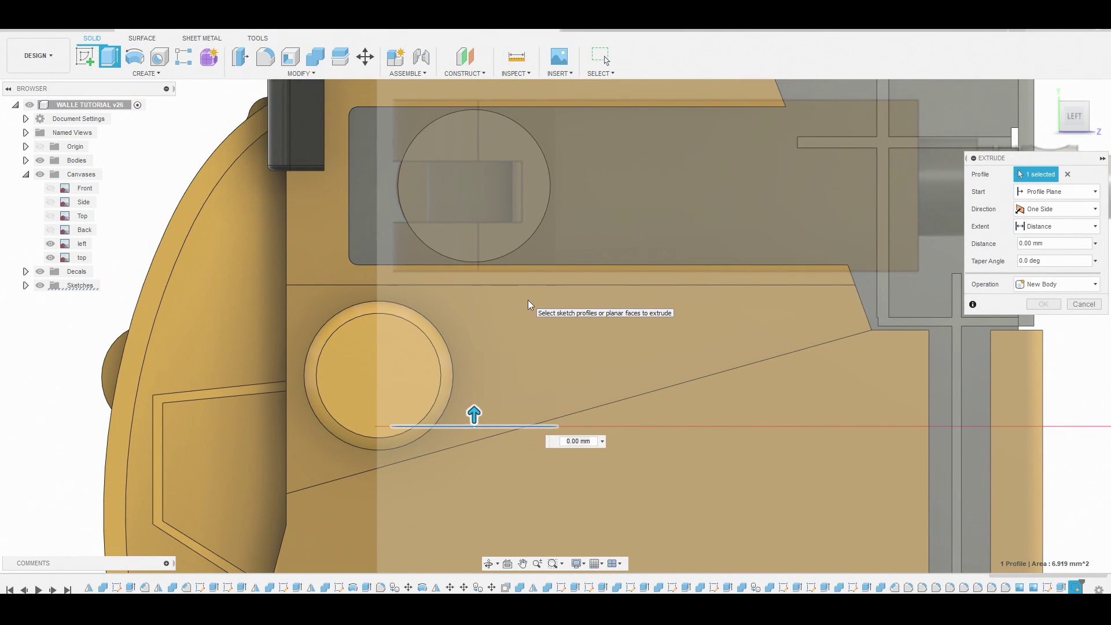
left_click_drag(475, 407, 474, 402)
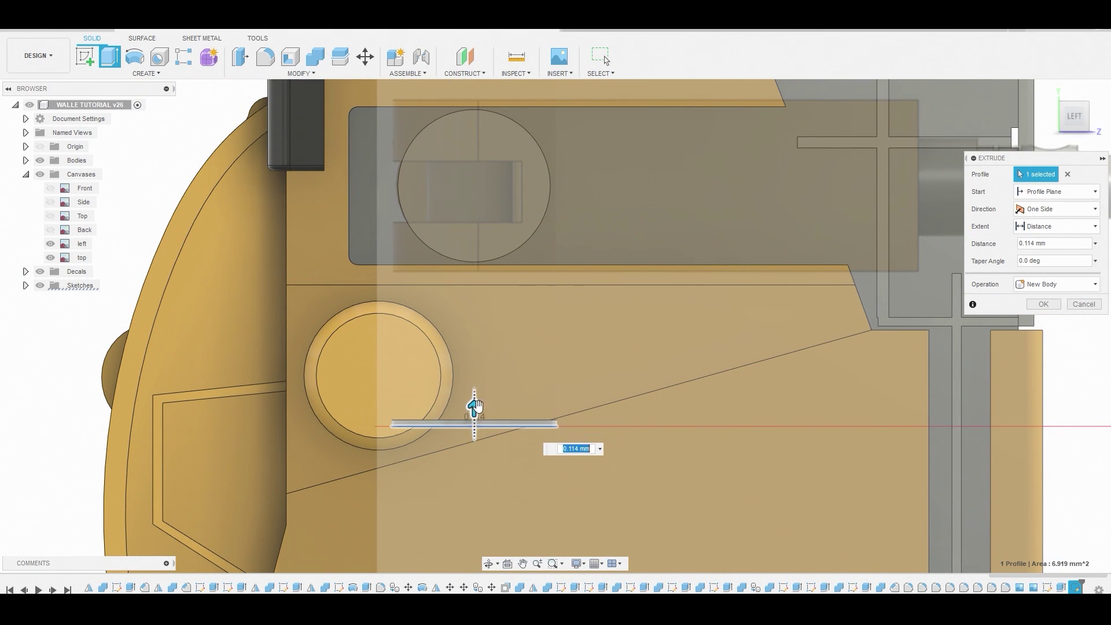
type("3")
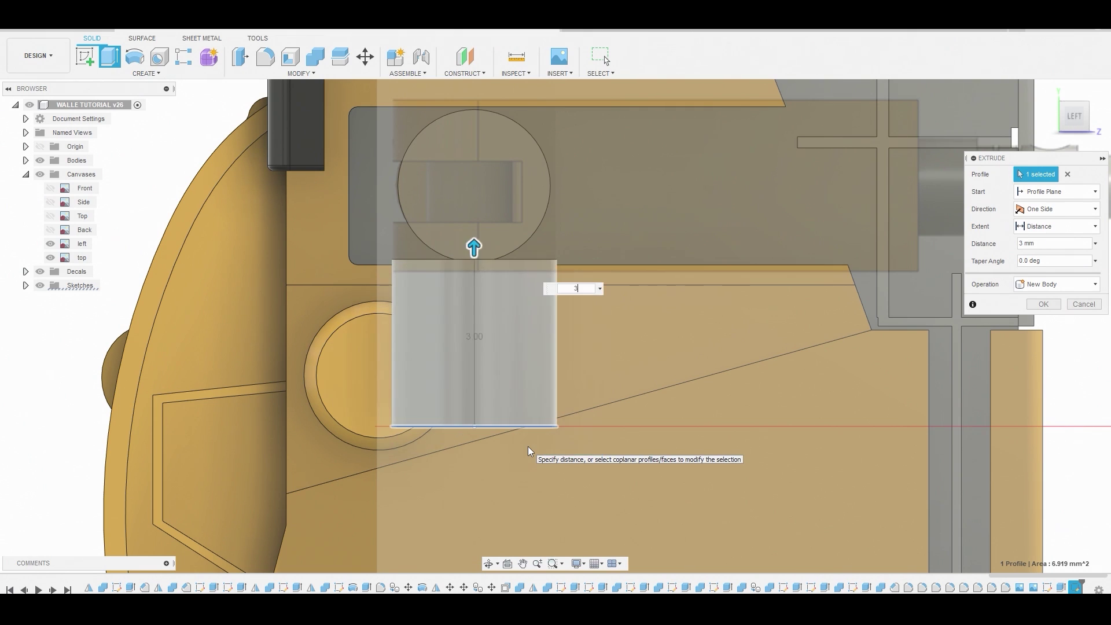
type(".091")
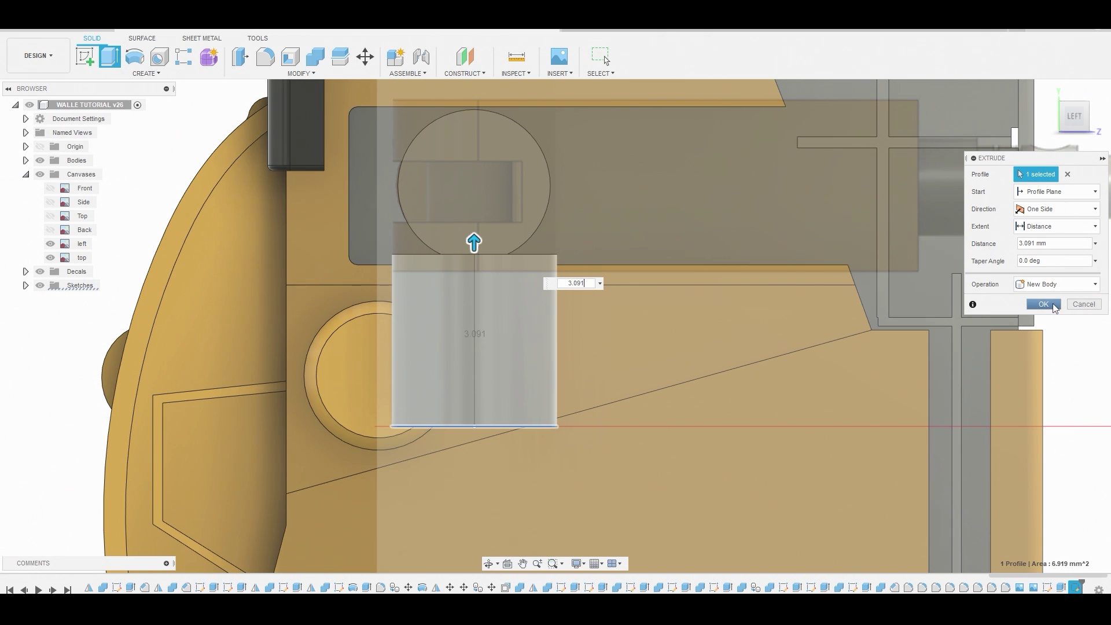
left_click(1043, 304)
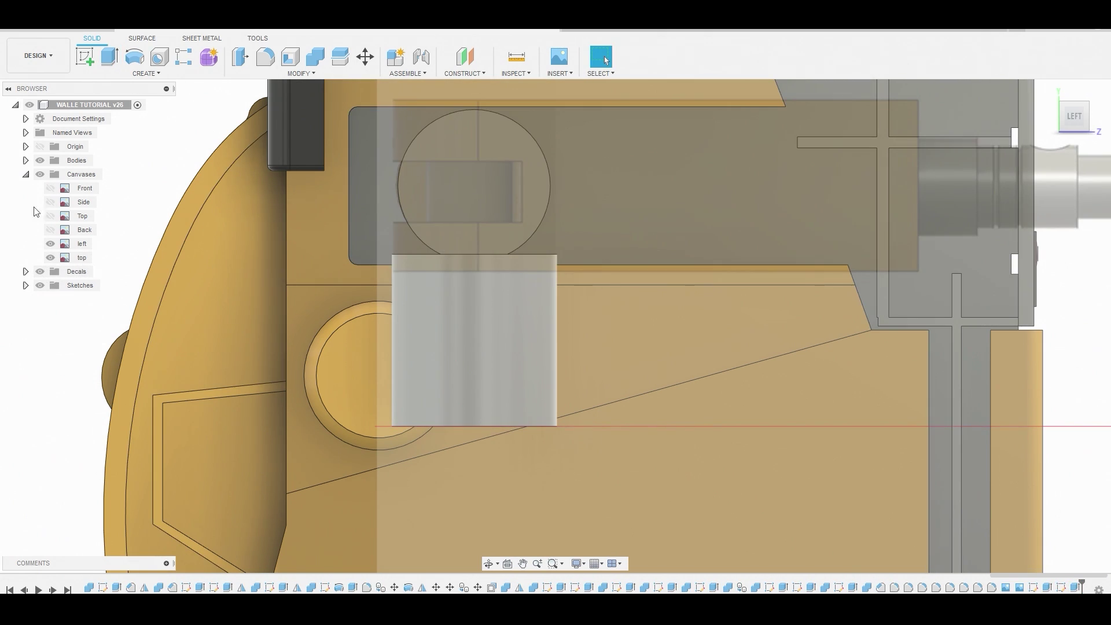
Move the new cylinder body 2.78 mm up along Y to align with the arm in the left canvas
left_click(26, 161)
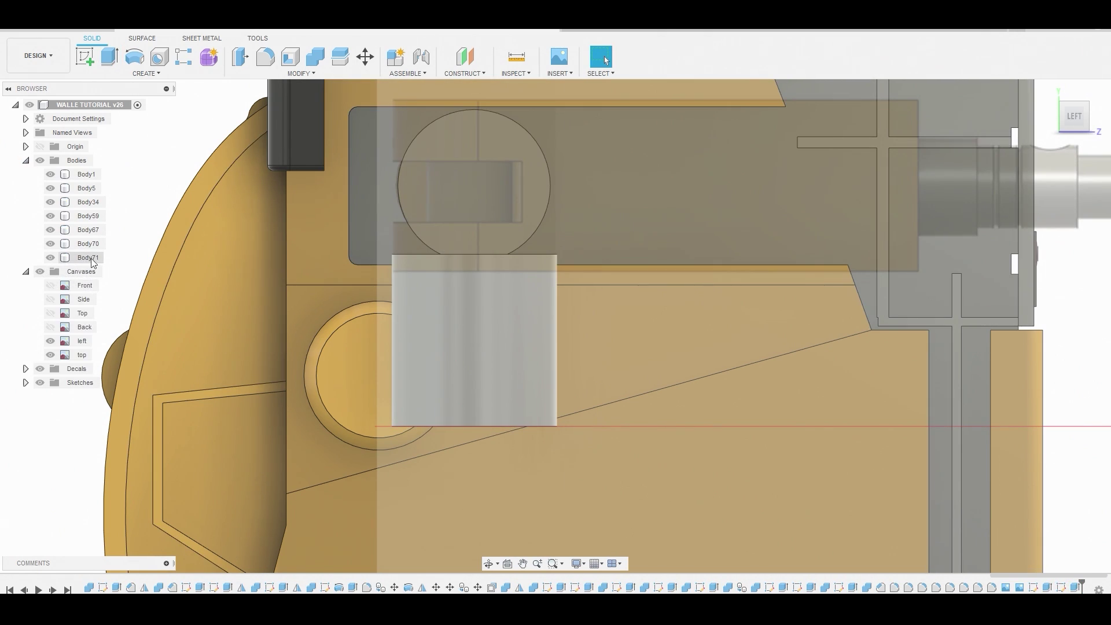
right_click(92, 260)
left_click(112, 258)
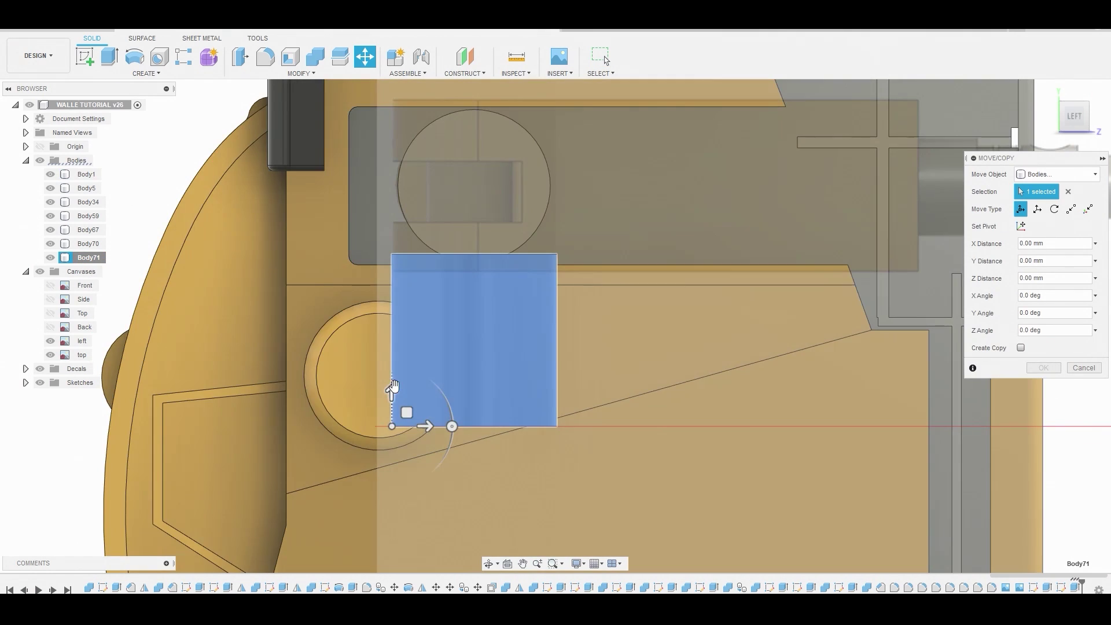
left_click(391, 389)
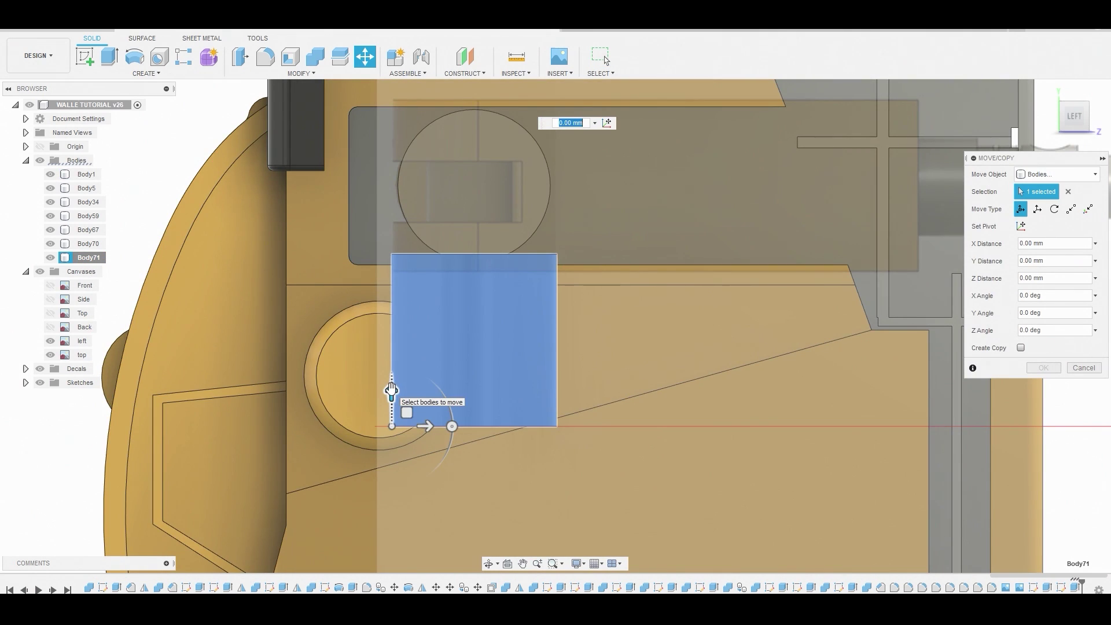
type("2.78")
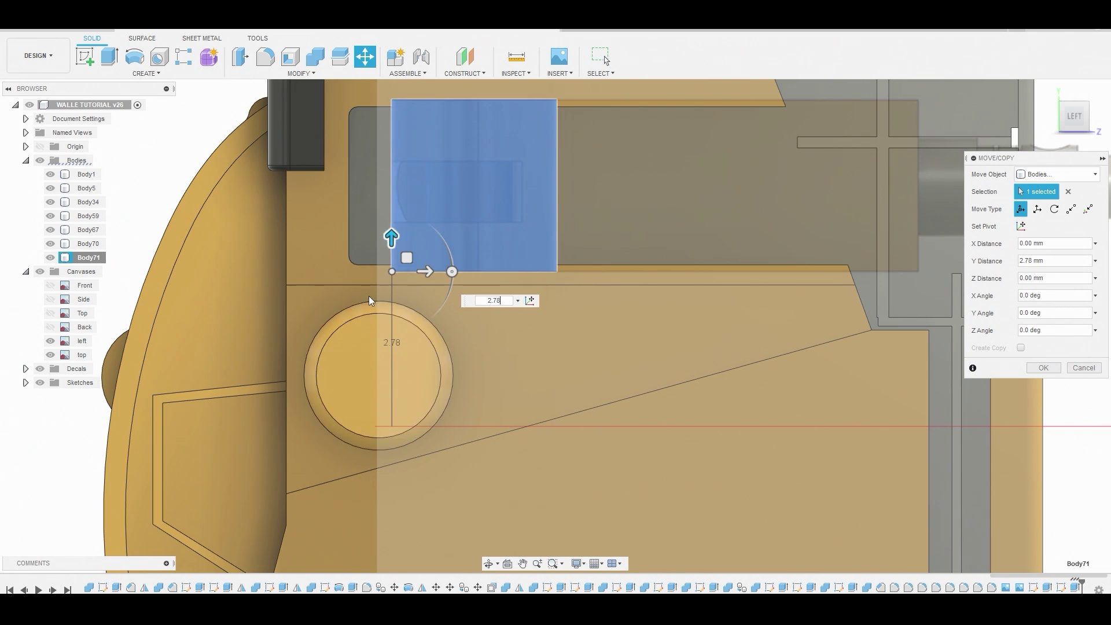
middle_click_drag(369, 296, 325, 432)
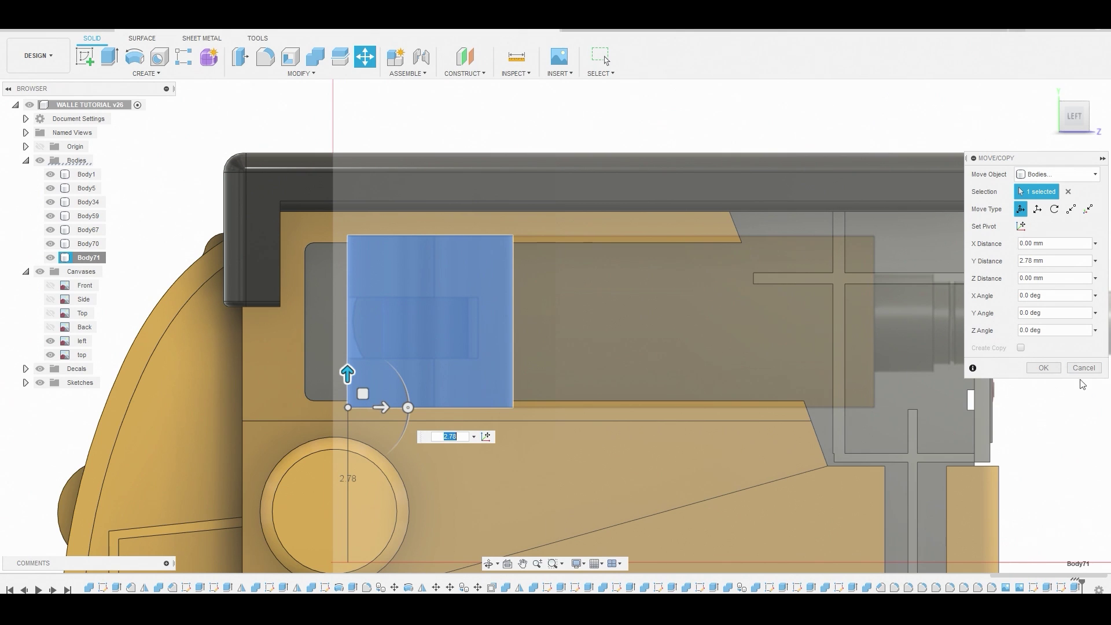
left_click(1044, 367)
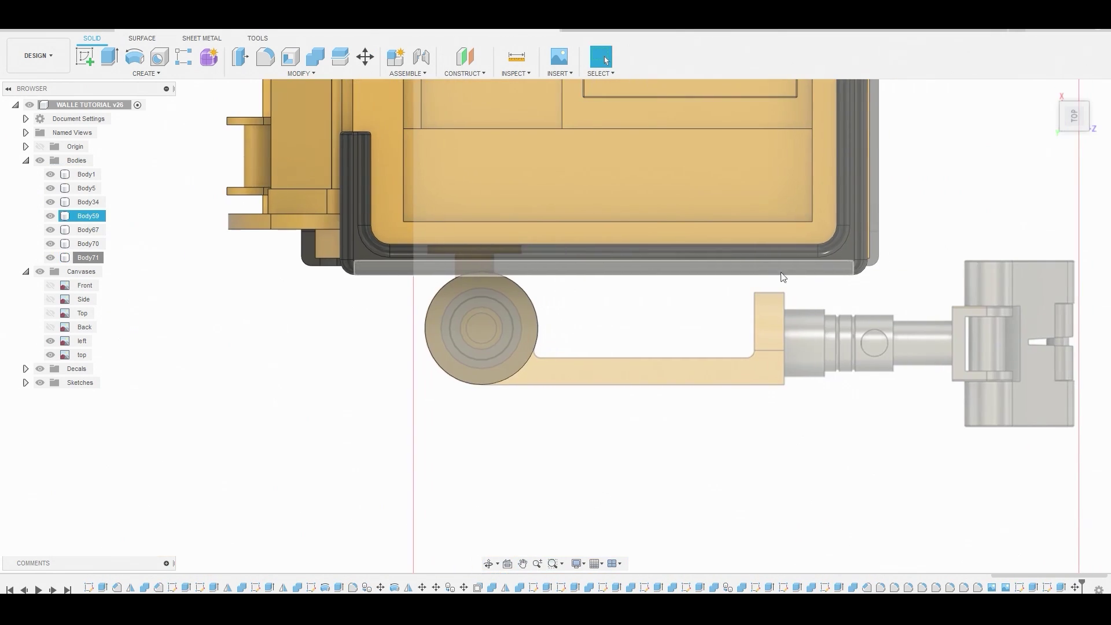
Start a sketch on the cylinder's top face and trace the arm's straight outer edge from the cylinder to the hand end
left_click(608, 298)
left_click(486, 325)
left_click(487, 313)
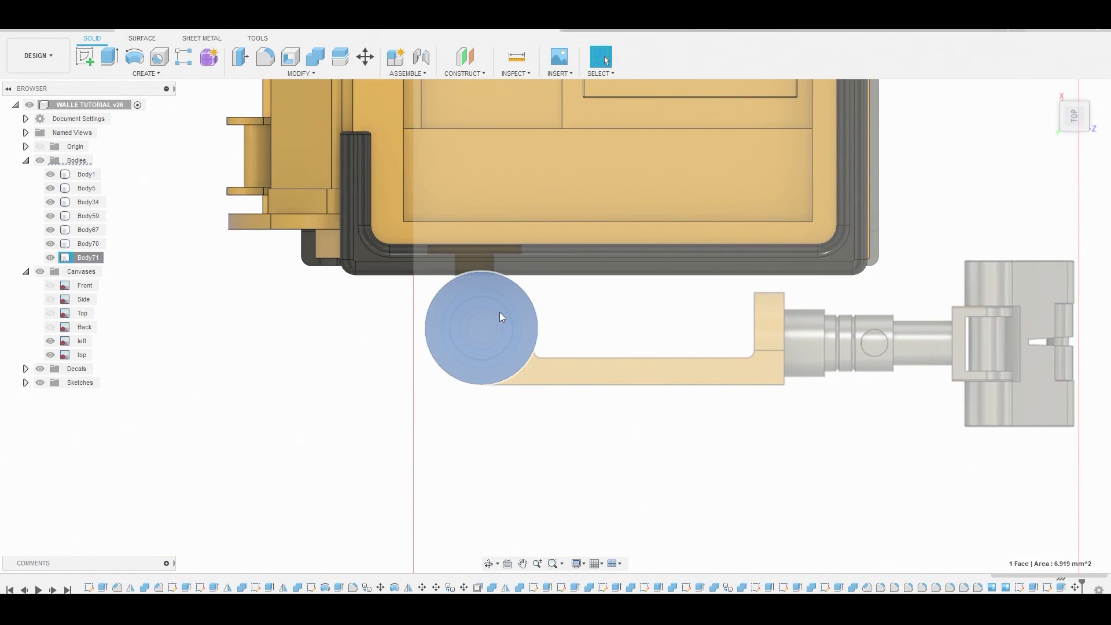
left_click(86, 57)
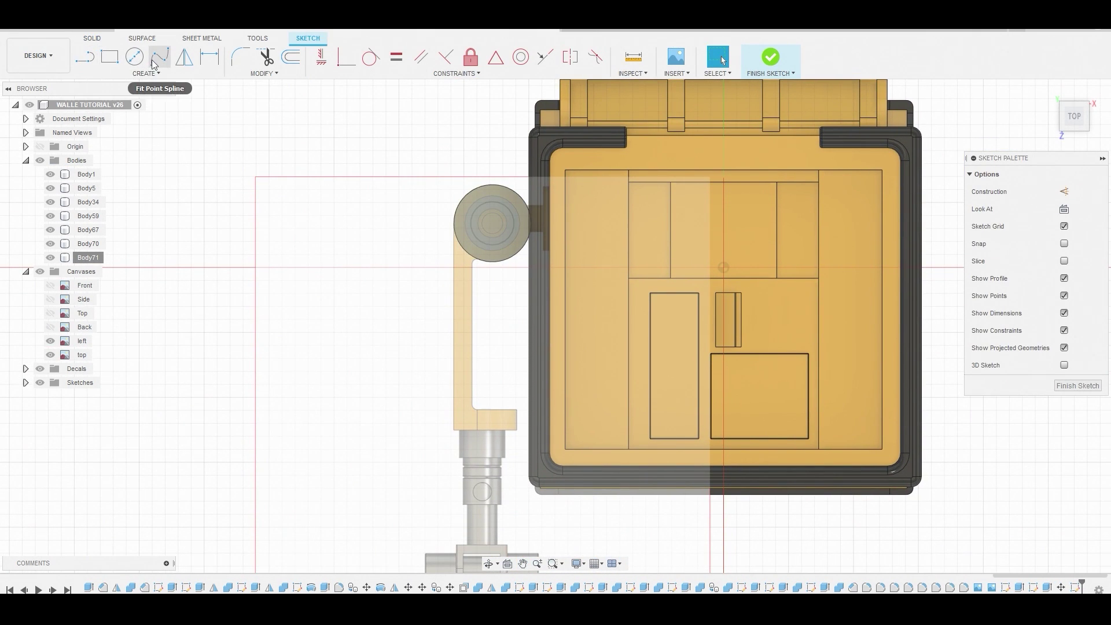
left_click(93, 58)
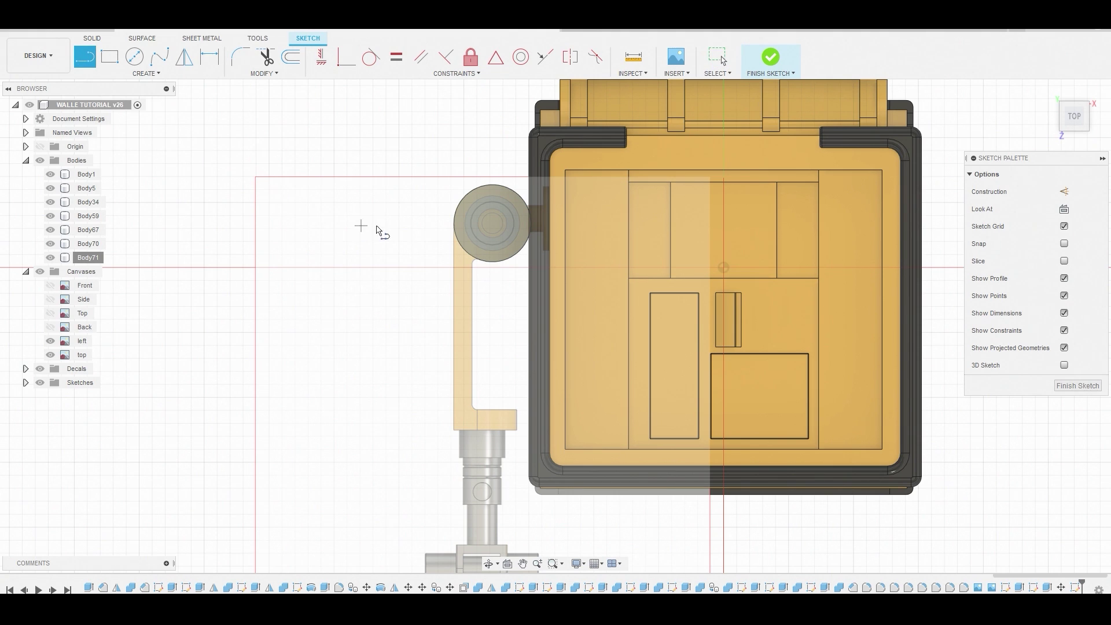
scroll(494, 226, "up", 3)
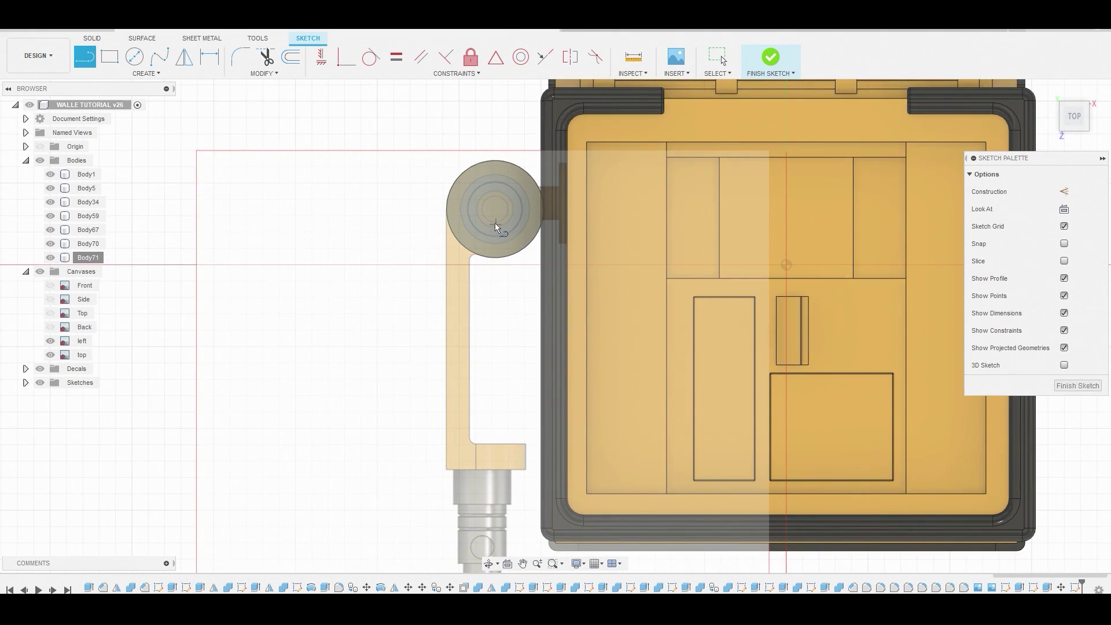
left_click(451, 211)
scroll(449, 469, "up", 2)
left_click(449, 470)
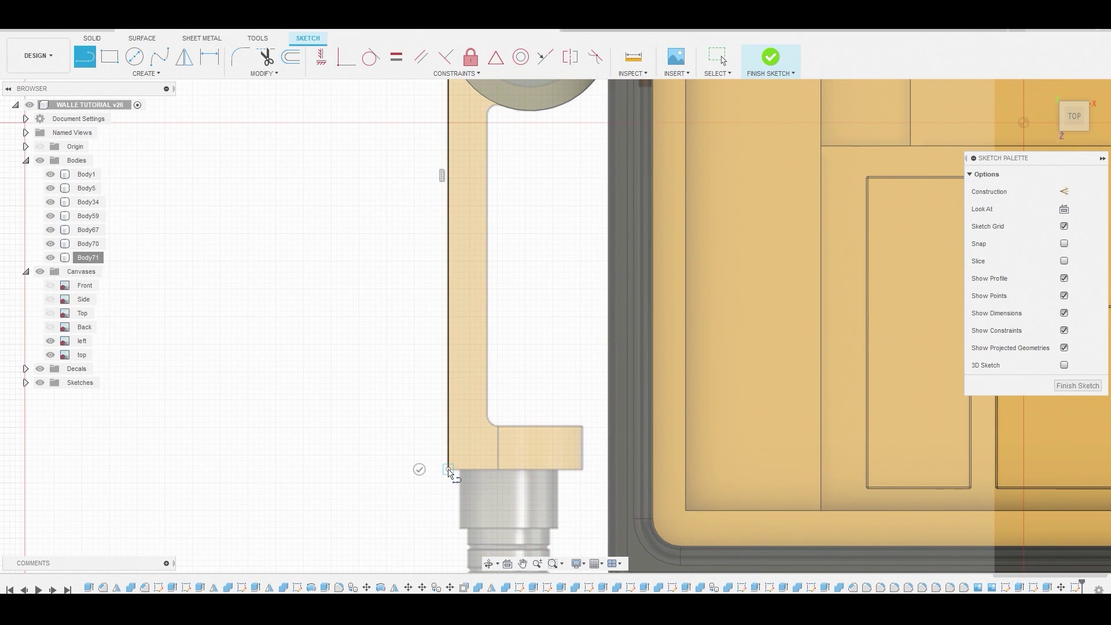
Trace the arm's end flange, about 2.4 mm wide, and its inner edge back to the cylinder to close the L-shaped profile
scroll(450, 470, "down", 2)
scroll(527, 471, "up", 2)
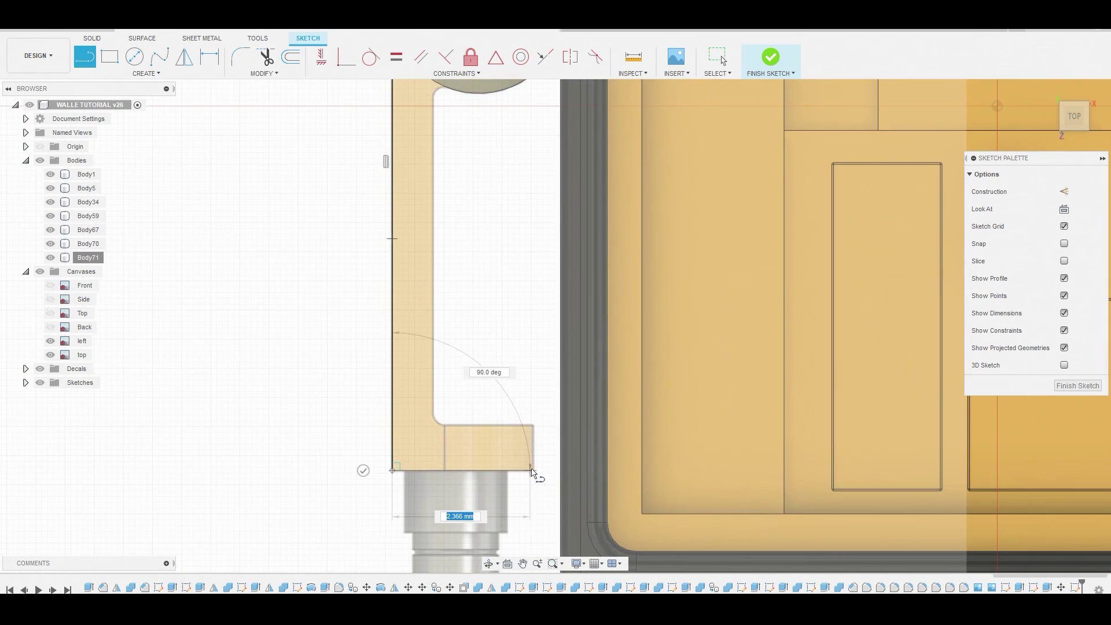
left_click(533, 469)
left_click(533, 425)
left_click(434, 426)
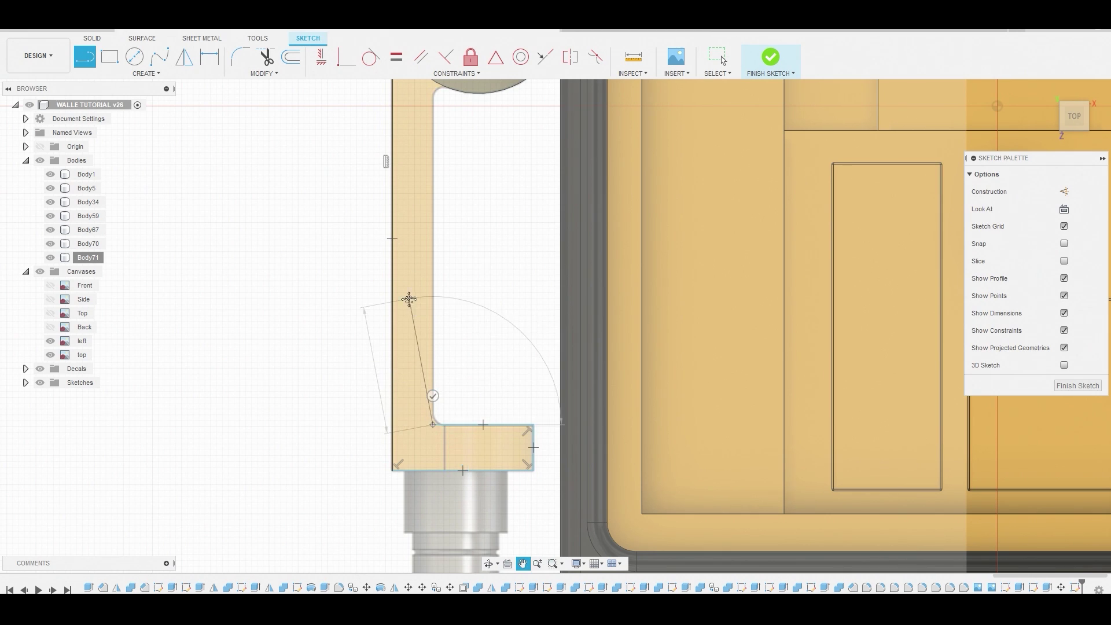
middle_click_drag(407, 243, 408, 350)
left_click(431, 191)
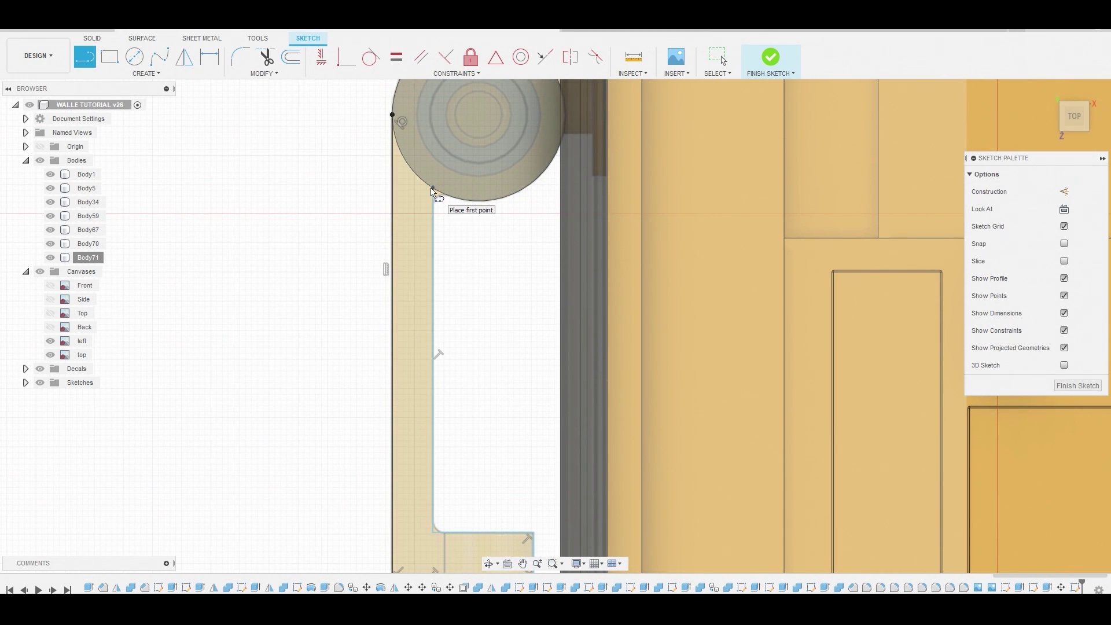
right_click(232, 194)
left_click(263, 197)
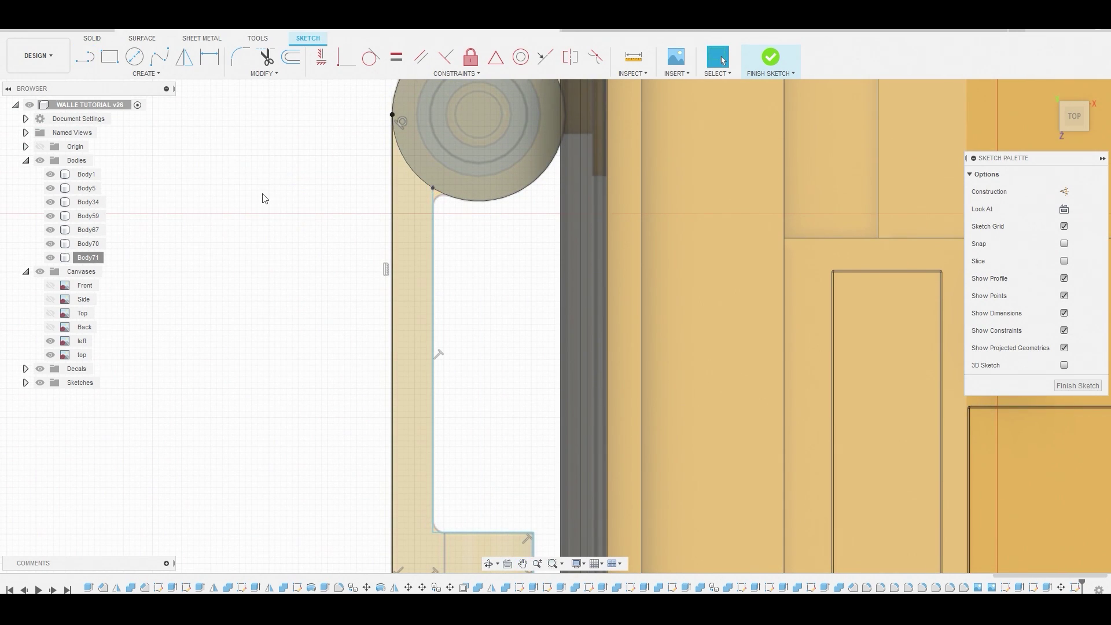
Extrude the L-shaped arm profile down to the cylinder's bottom face, -3.091 mm, joining it to the cylinder
left_click(420, 230)
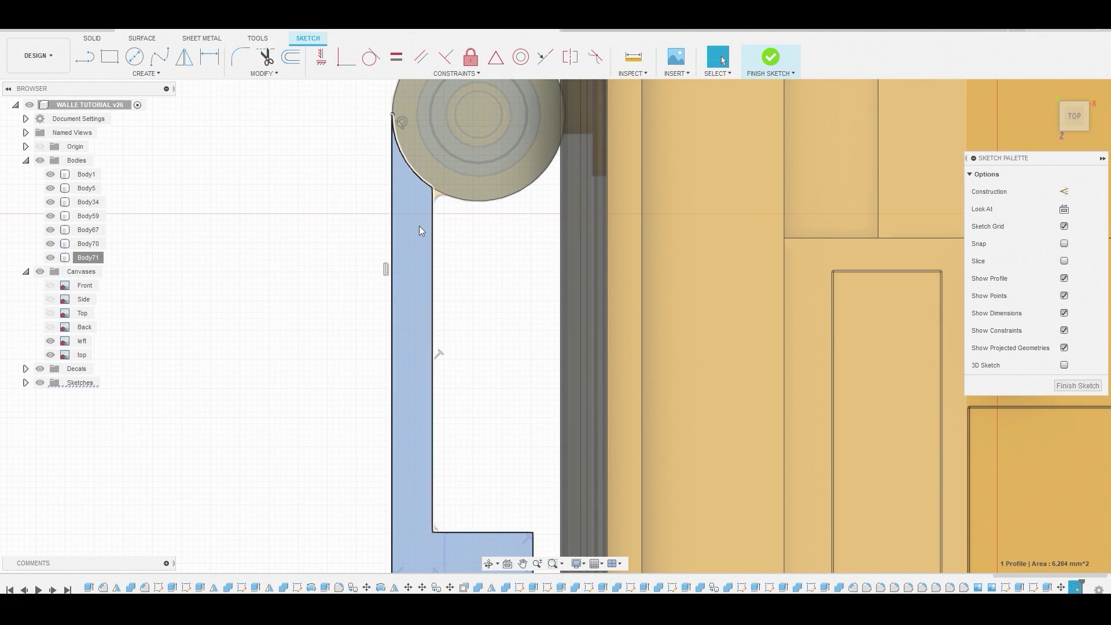
right_click(420, 230)
left_click(450, 215)
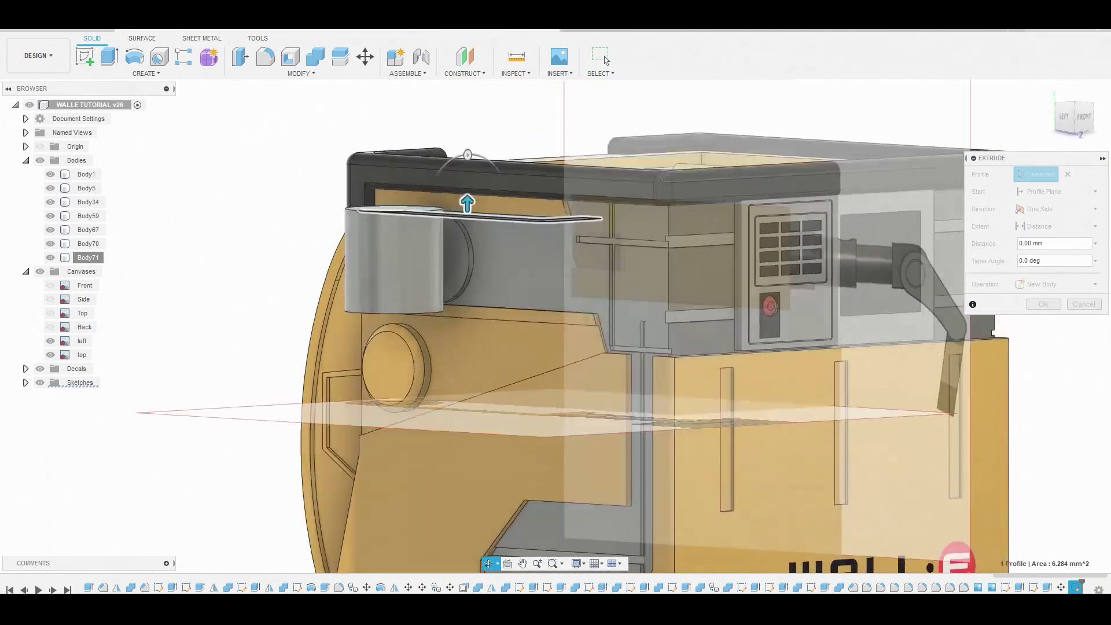
mouse_move(469, 184)
middle_mouse_down("shift")
mouse_move(467, 230)
mouse_move(457, 197)
middle_mouse_up("shift")
scroll(383, 316, "up", 3)
left_click(400, 296)
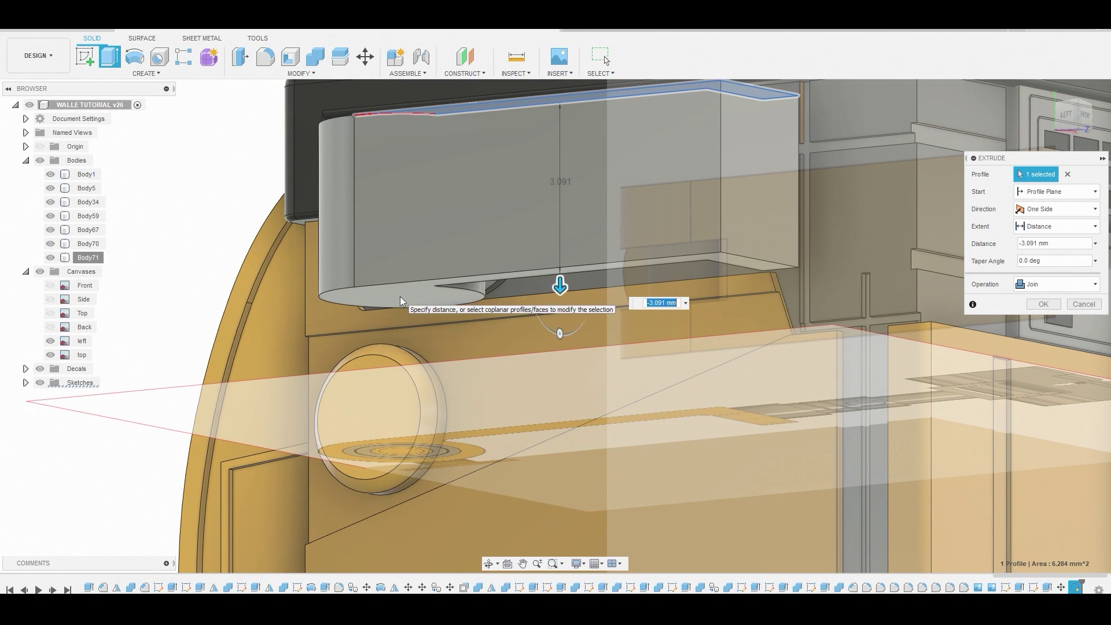
middle_click_drag(436, 239, 437, 346, "shift")
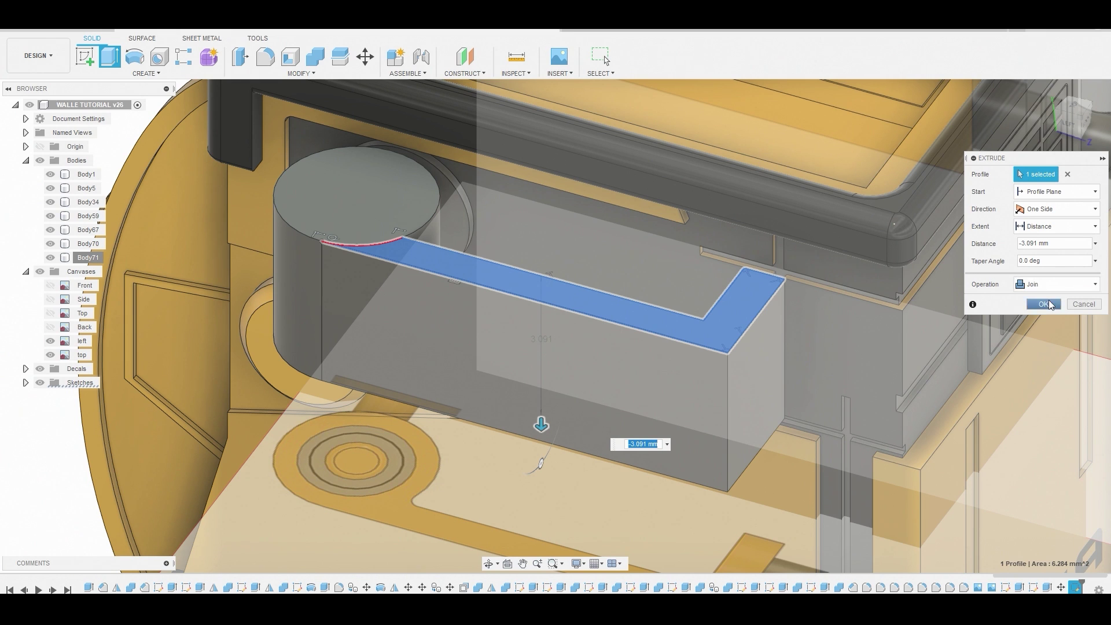
left_click(1048, 301)
Fillet the upper and lower inner corner edges of the arm's end flange with a 1.695 mm radius
middle_click_drag(884, 301, 768, 292, "shift")
key("f")
scroll(800, 254, "up", 2)
middle_click_drag(801, 254, 767, 272, "shift")
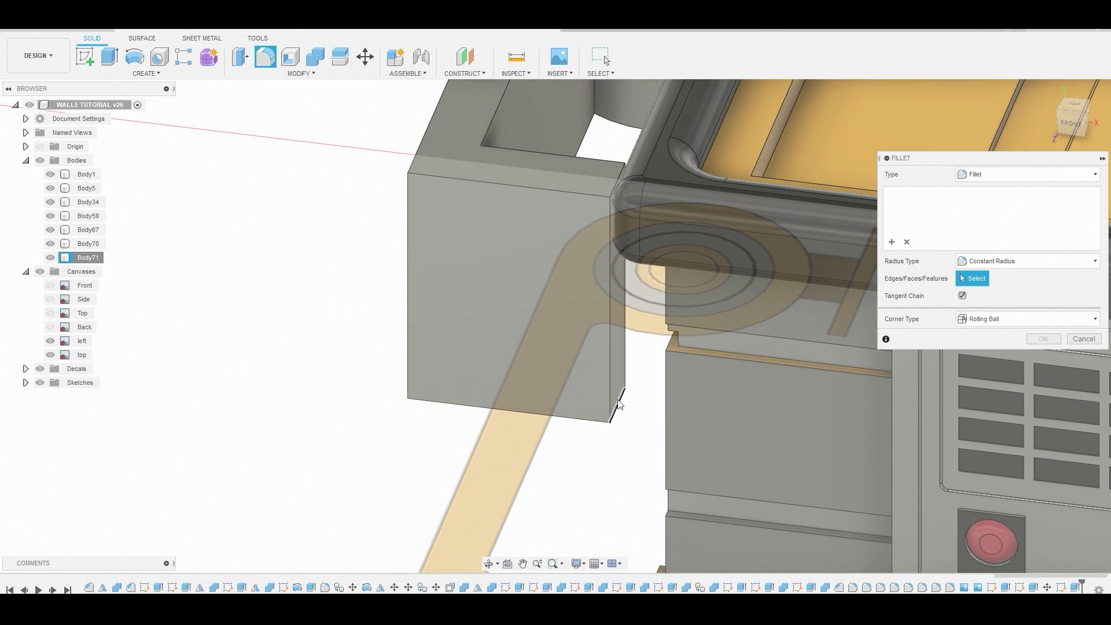
left_click(619, 403)
middle_click_drag(619, 403, 627, 282, "shift")
left_click(628, 276)
left_click_drag(628, 272, 571, 295)
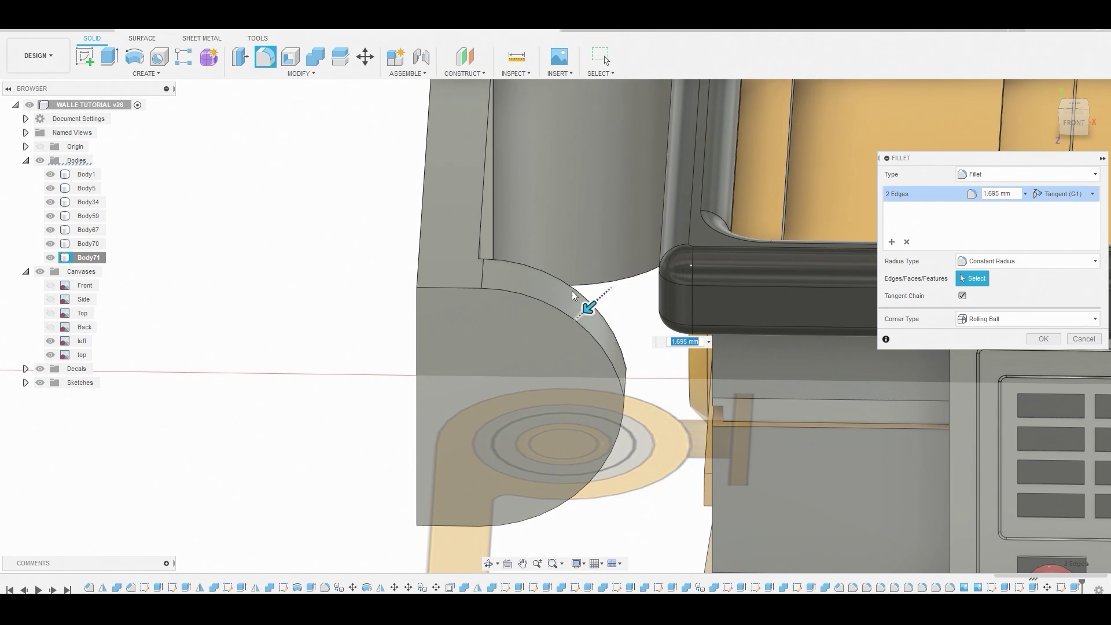
scroll(570, 284, "down", 4)
middle_click_drag(568, 276, 602, 242, "shift")
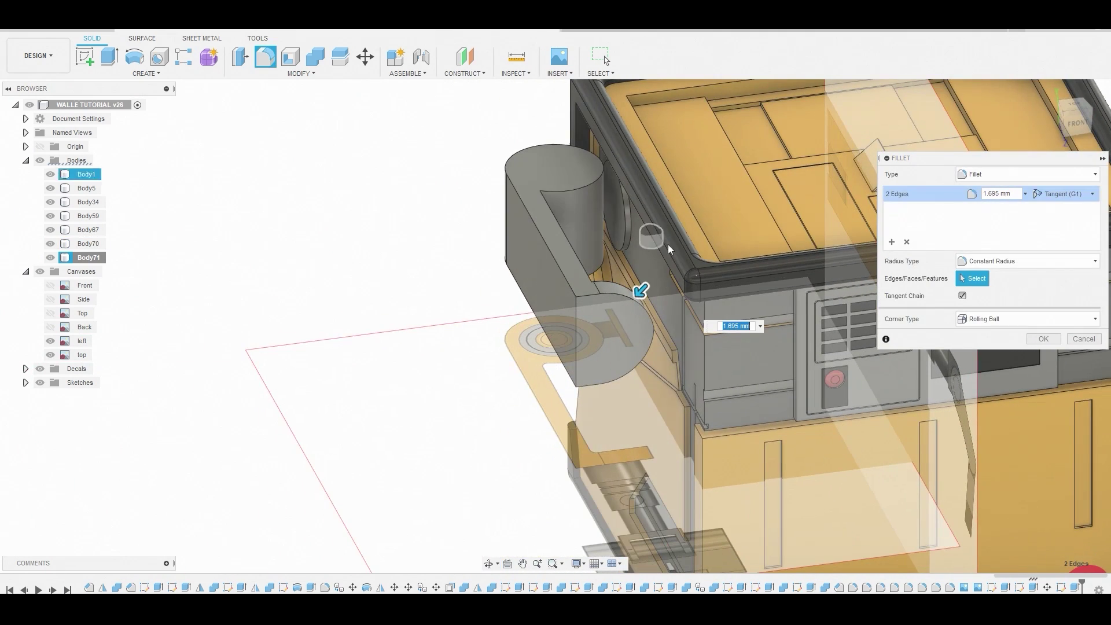
left_click(1041, 340)
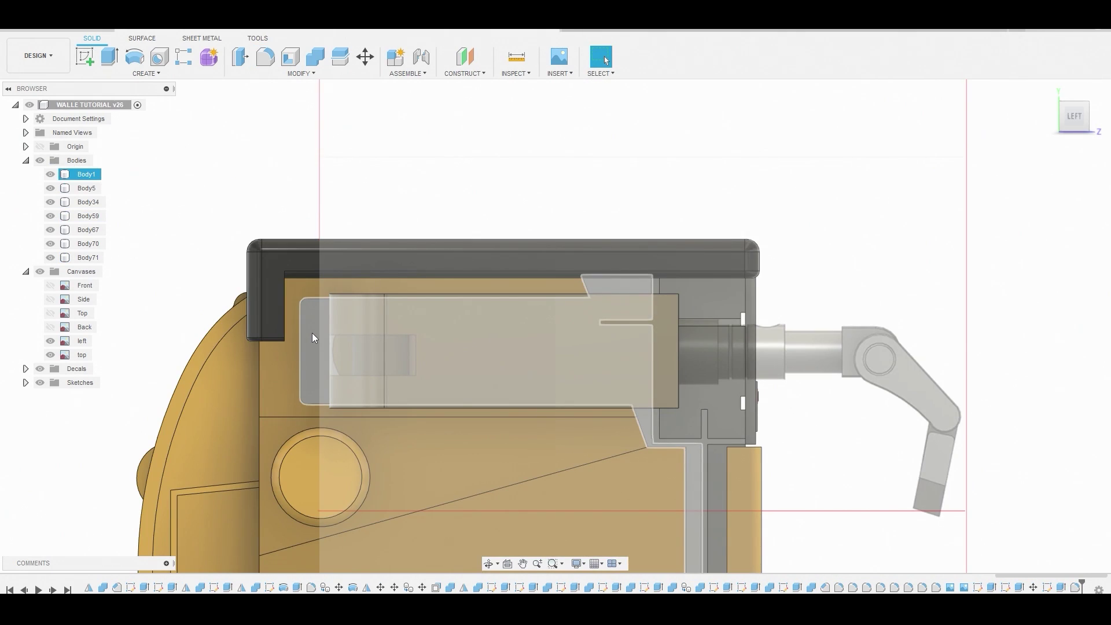
Sketch a rectangle on the recessed grey side face, tracing the slot through the arm's round joint in the left canvas
left_click(312, 334)
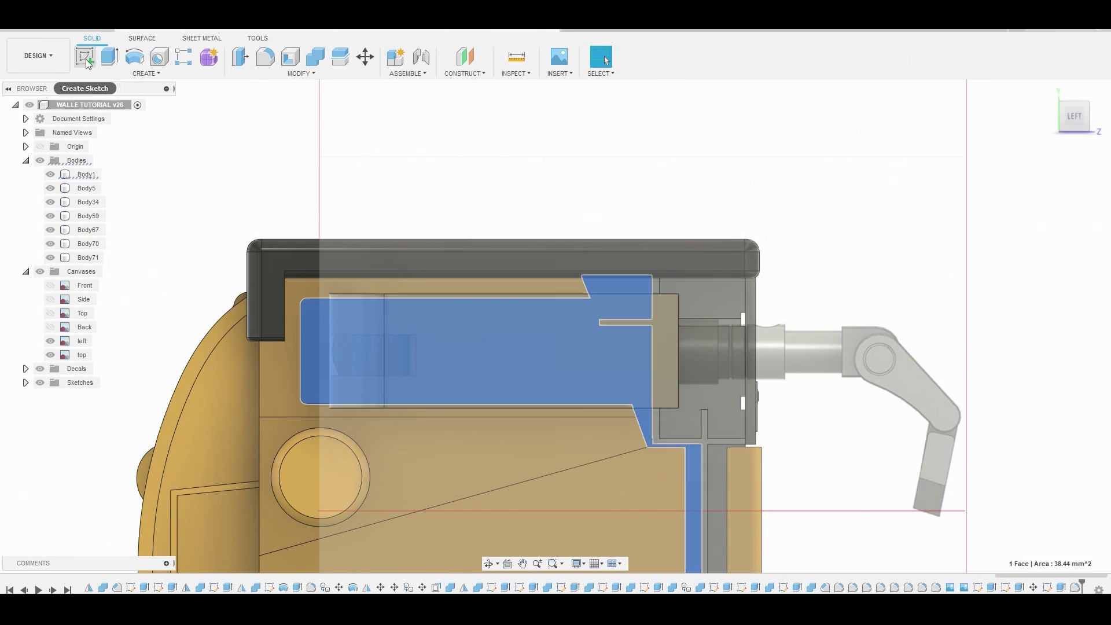
scroll(539, 337, "up", 3)
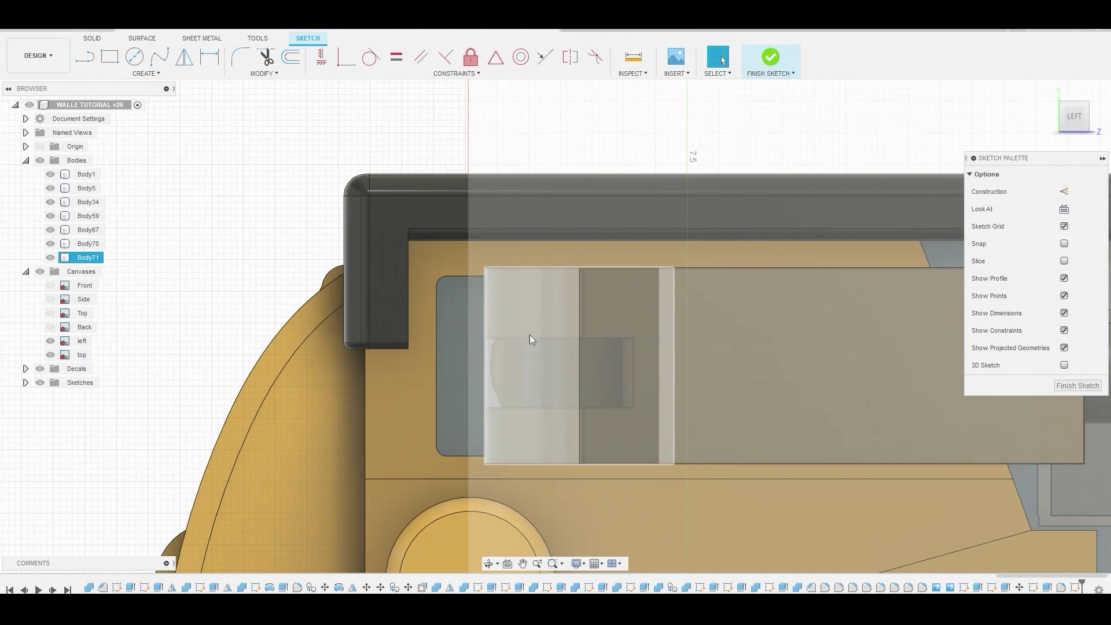
left_click(109, 56)
scroll(628, 360, "up", 1)
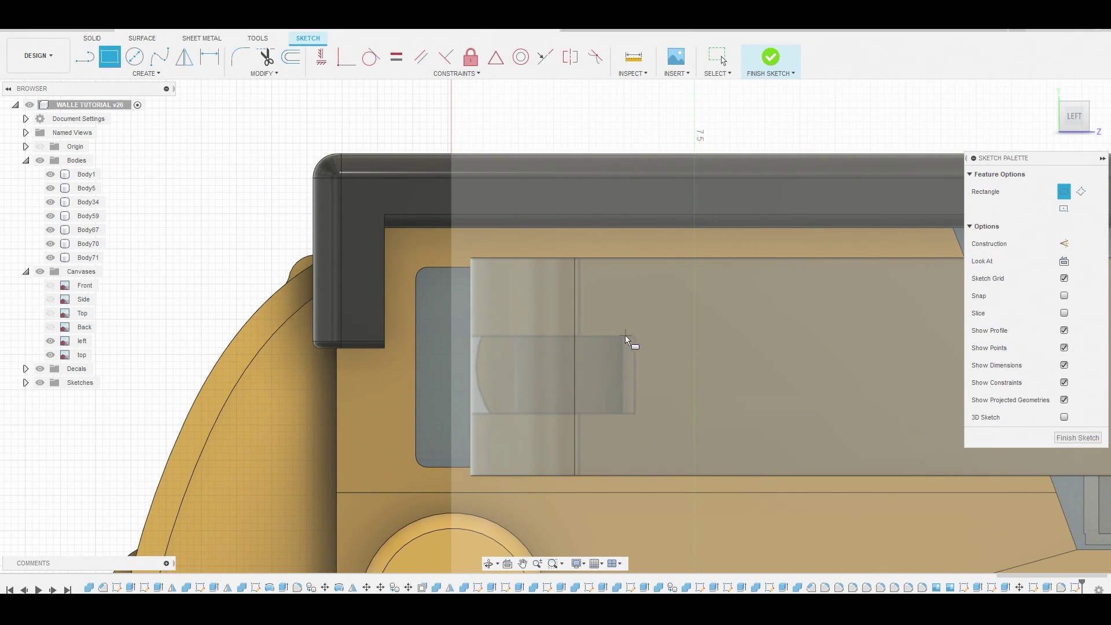
left_click(622, 336)
left_click(448, 415)
right_click(428, 376)
left_click(461, 363)
Extrude the rectangle 7.454 mm outward through the round joint as a new body
left_click(457, 355)
right_click(457, 356)
left_click(501, 343)
middle_click_drag(502, 351, 510, 379, "shift")
left_click_drag(510, 379, 686, 403)
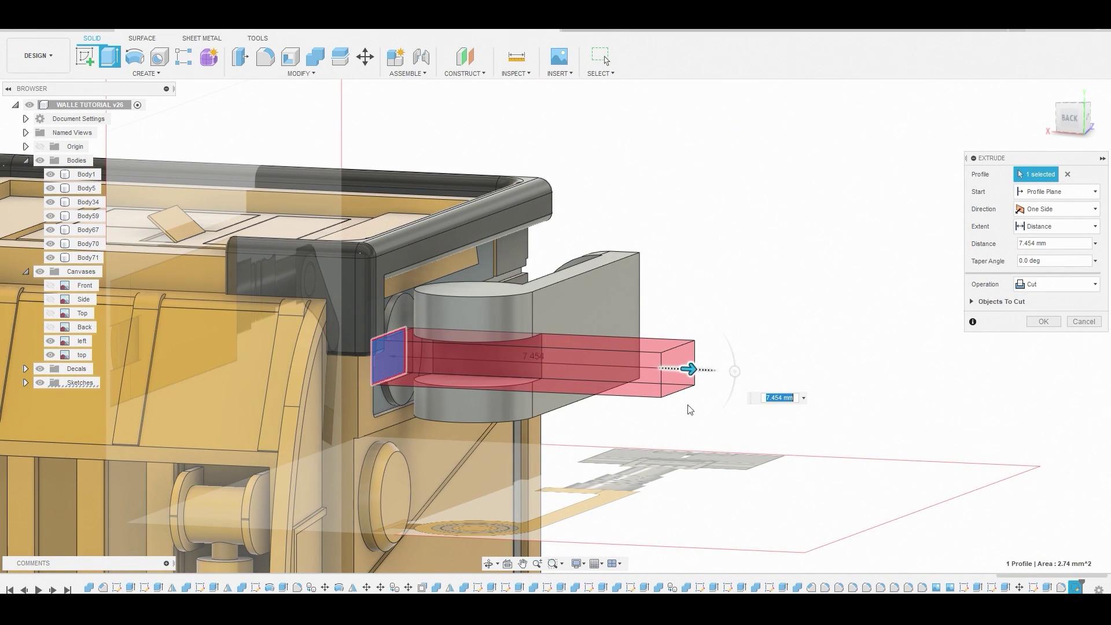
left_click(1065, 279)
left_click(1046, 344)
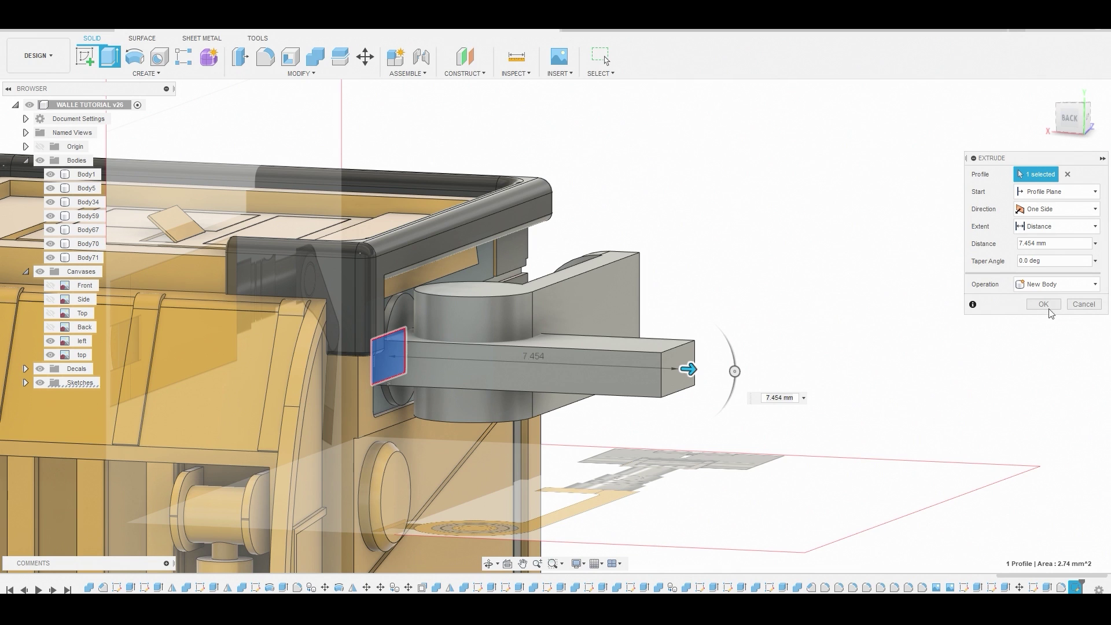
left_click(1045, 320)
Combine the slot block with the arm body using the Cut operation, removing the slot from the round joint
left_click(316, 56)
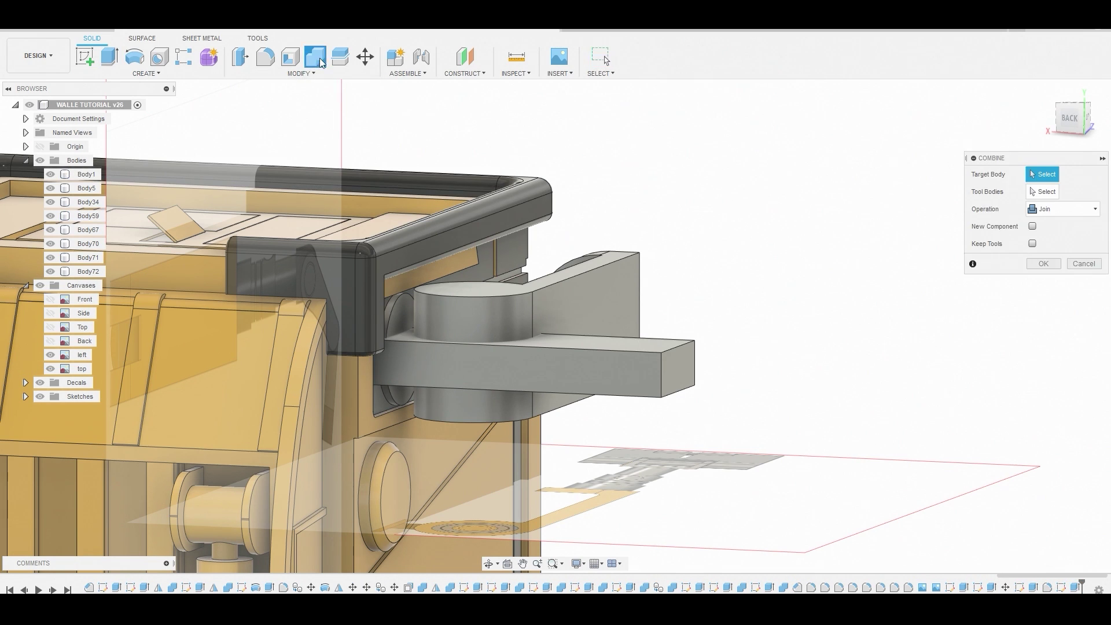
left_click(498, 302)
left_click(589, 367)
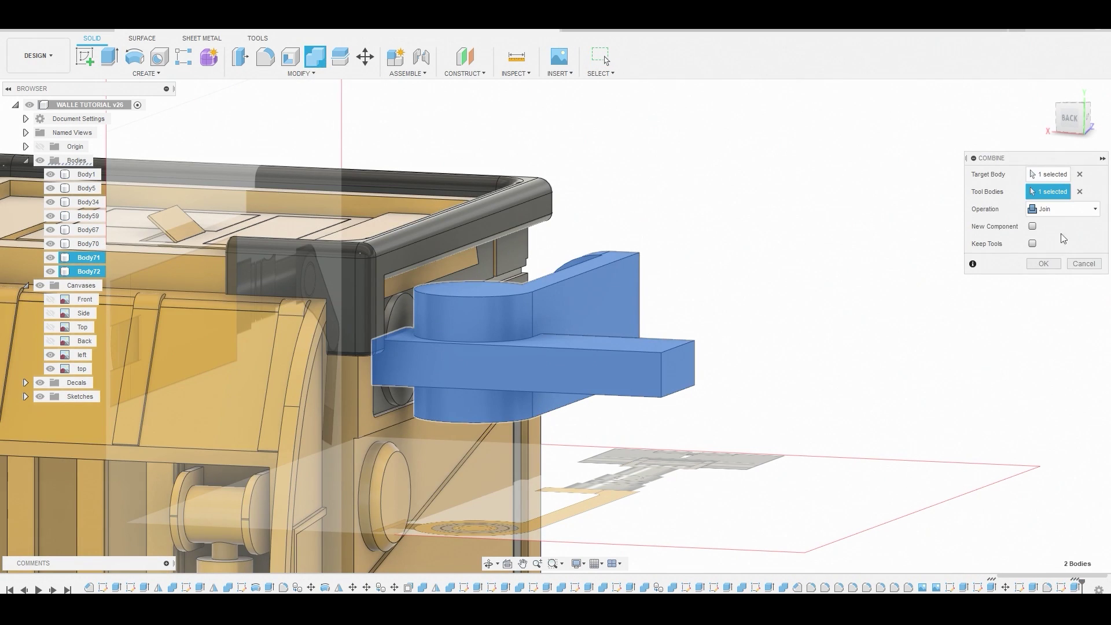
left_click(1065, 208)
left_click(1044, 235)
left_click(1045, 263)
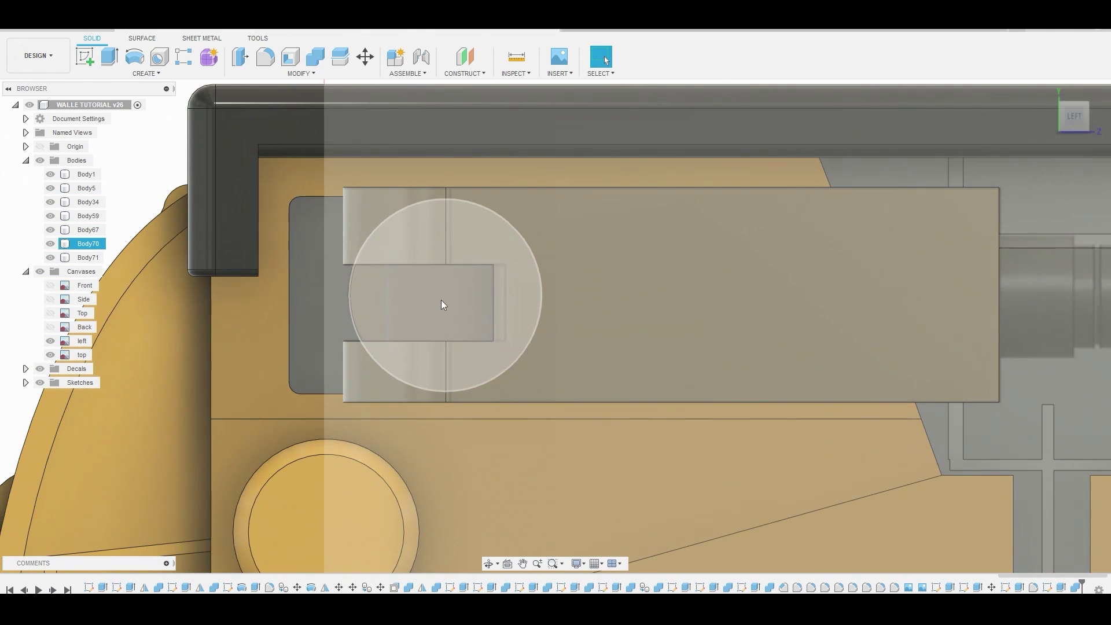
Sketch a circle about 0.8 mm in diameter at the centre of the round disc behind the arm's joint
left_click(442, 303)
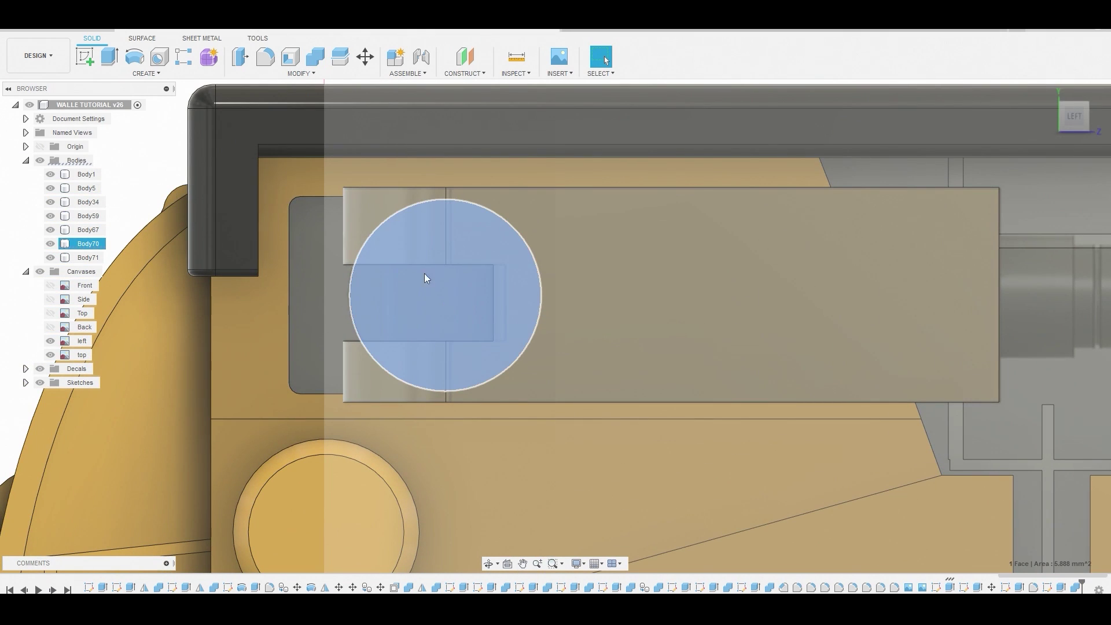
left_click(85, 57)
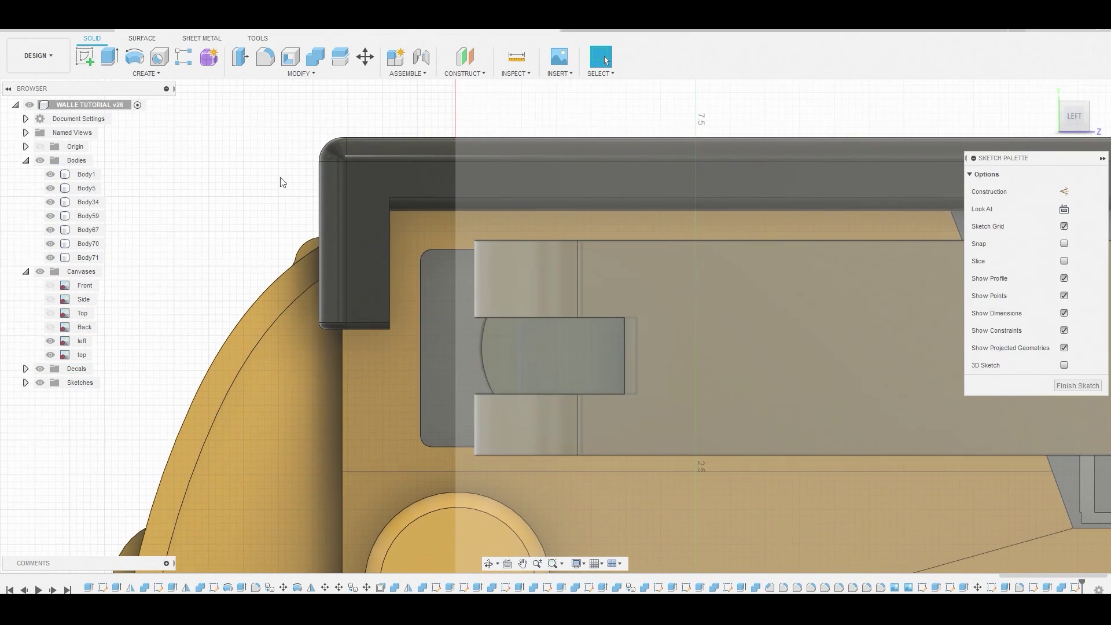
left_click(135, 56)
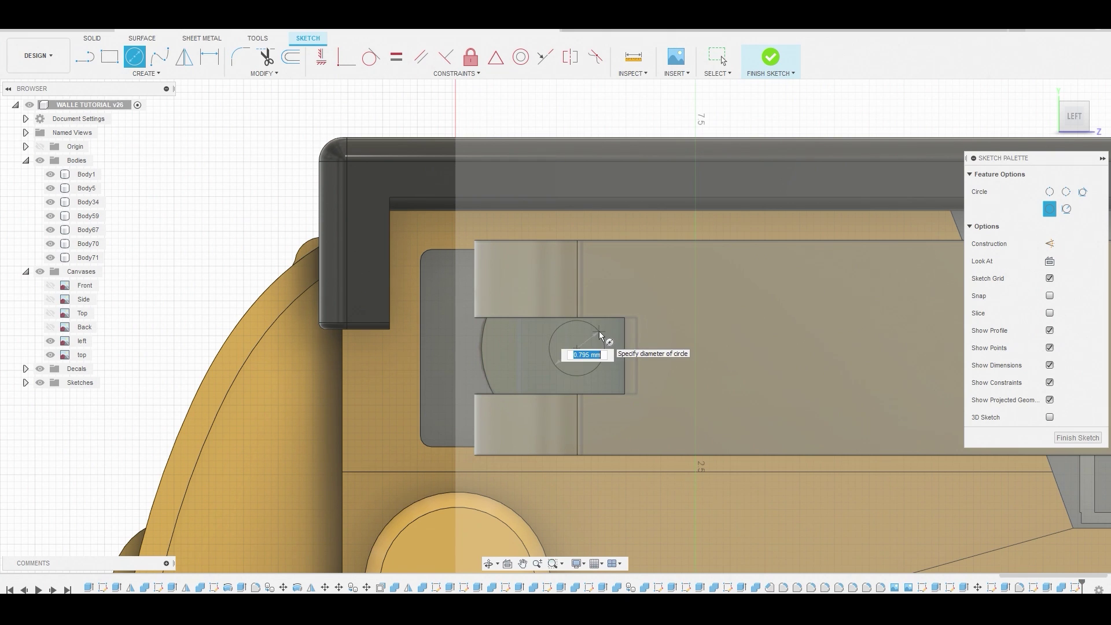
right_click(600, 336)
left_click(619, 328)
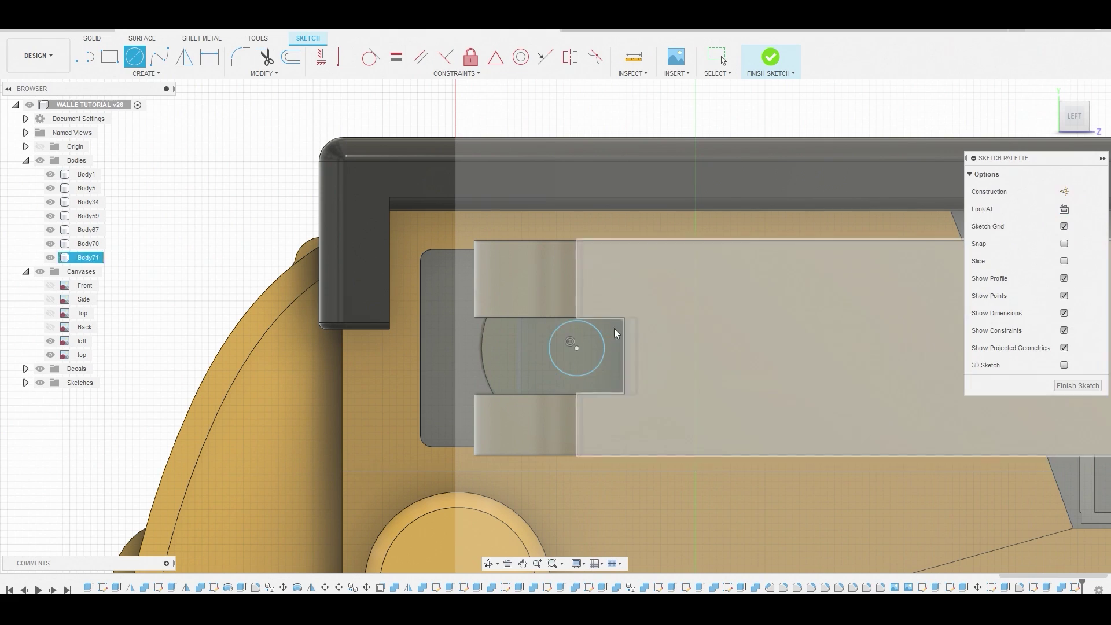
Extrude the small circle 1.956 mm outward from the disc into the joint slot as a new body
left_click(584, 336)
right_click(584, 334)
left_click(626, 318)
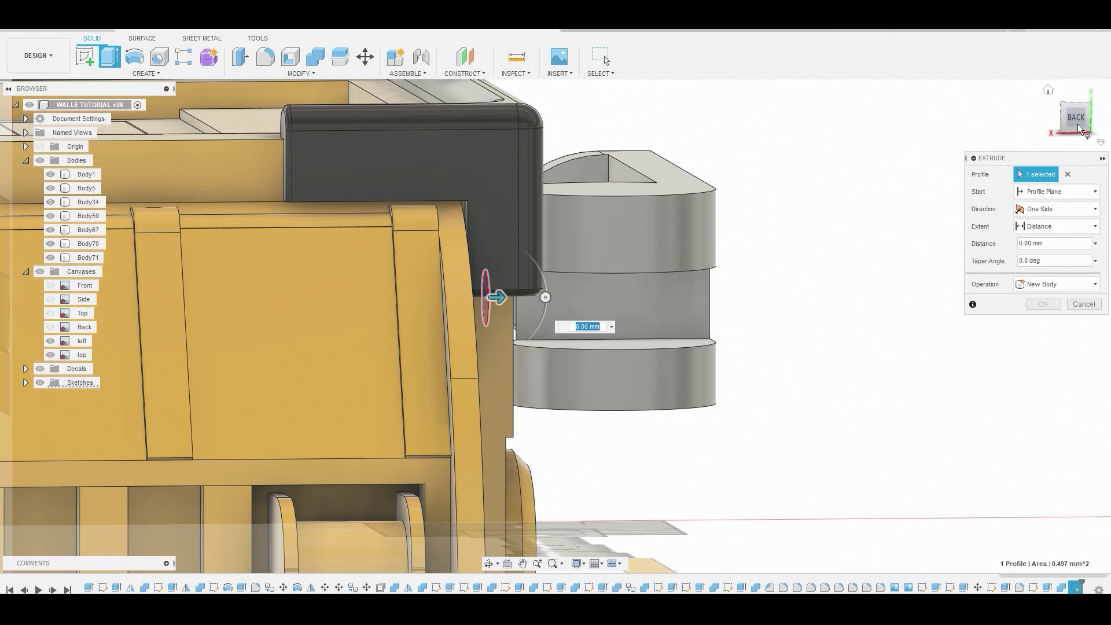
left_click_drag(575, 346, 712, 373)
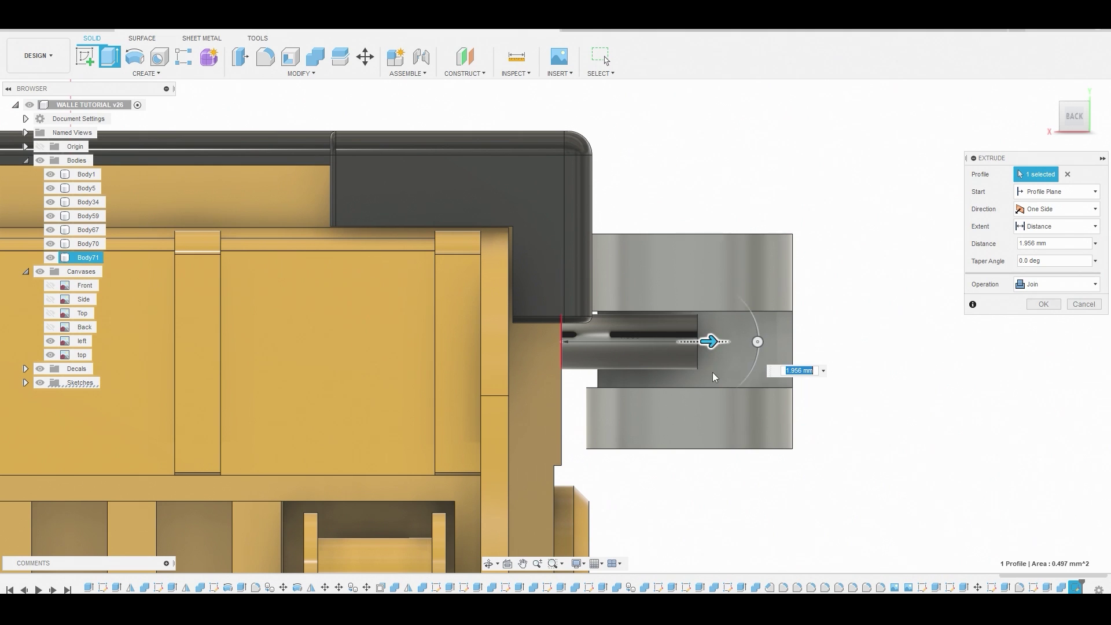
left_click(1056, 284)
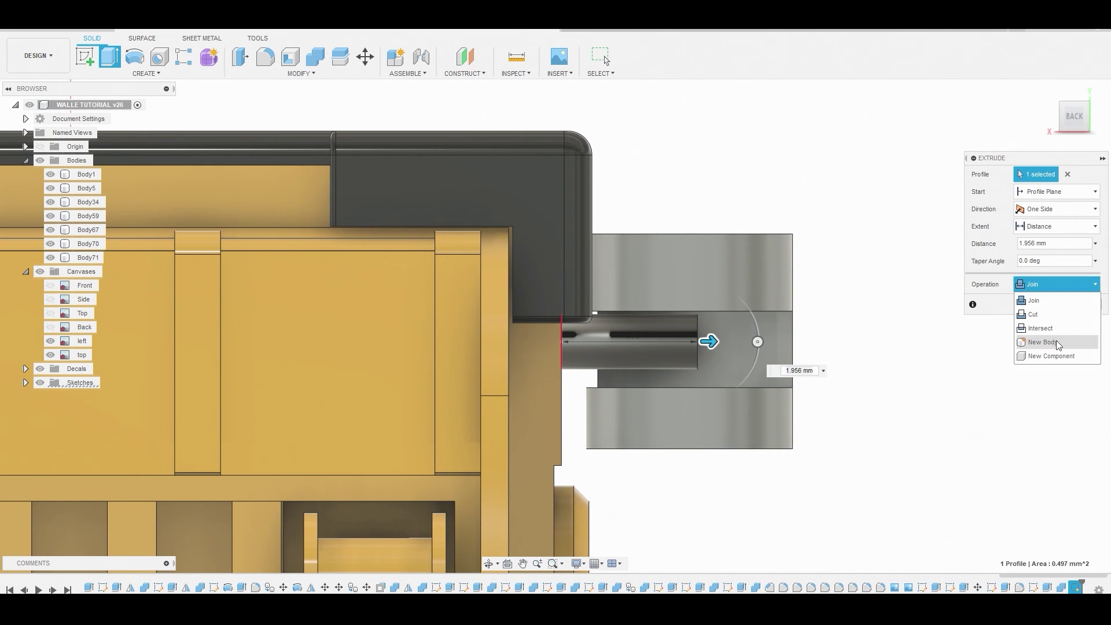
left_click(1054, 342)
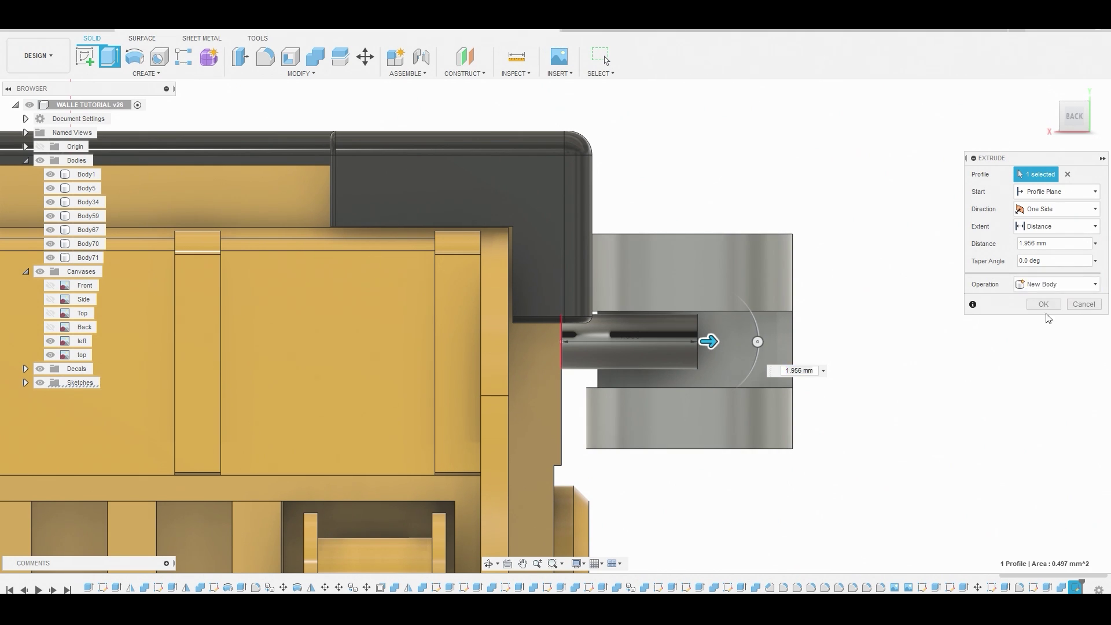
left_click(1049, 305)
Sketch a circle on the arm's top face, centred on the round joint and smaller than the joint's outline
middle_click_drag(828, 324, 782, 353, "shift")
left_click(736, 231)
left_click(90, 59)
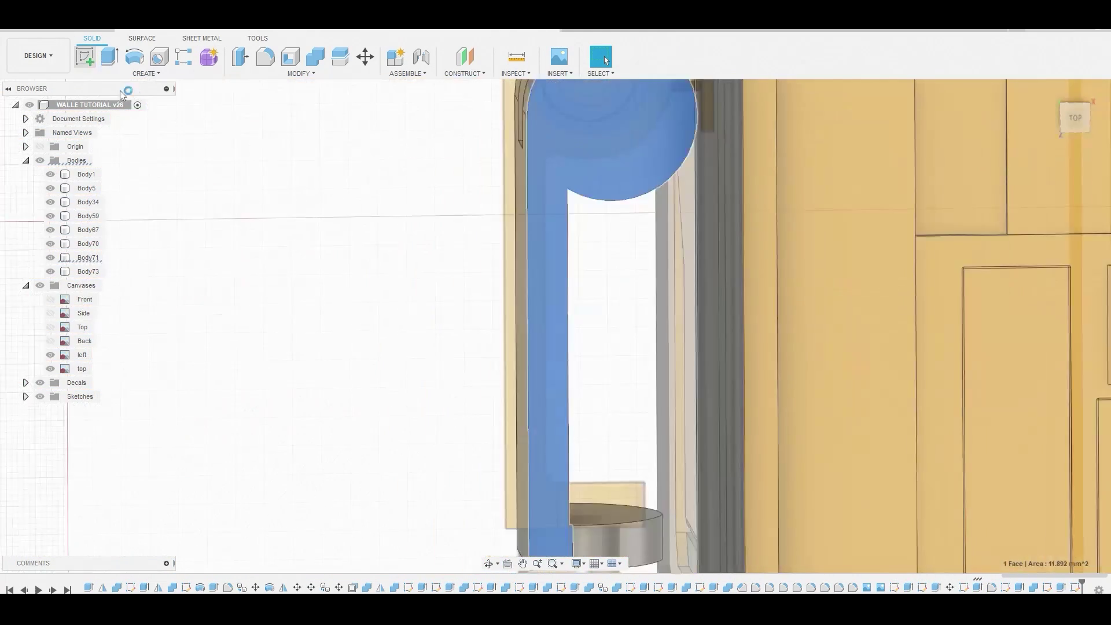
left_click(134, 57)
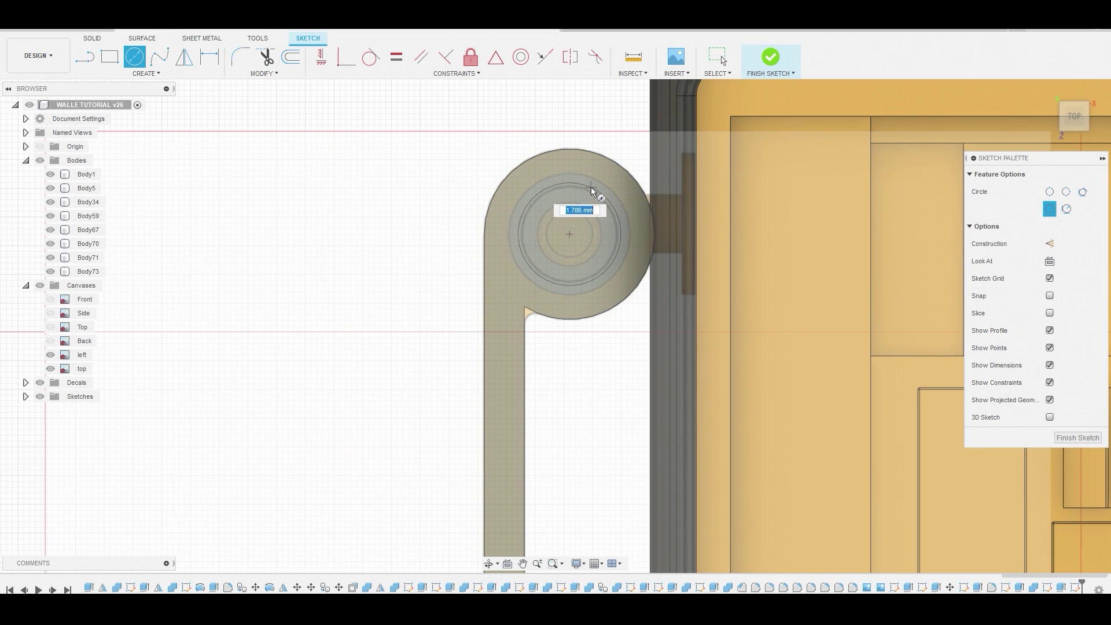
left_click(591, 192)
right_click(384, 154)
left_click(370, 199)
Extrude the circle -3.091 mm down through the joint as a new body, forming a pin across the slot
left_click(588, 201)
right_click(624, 185)
middle_click_drag(624, 185, 482, 210, "shift")
middle_click_drag(750, 353, 743, 345, "shift")
left_click_drag(749, 303, 752, 459)
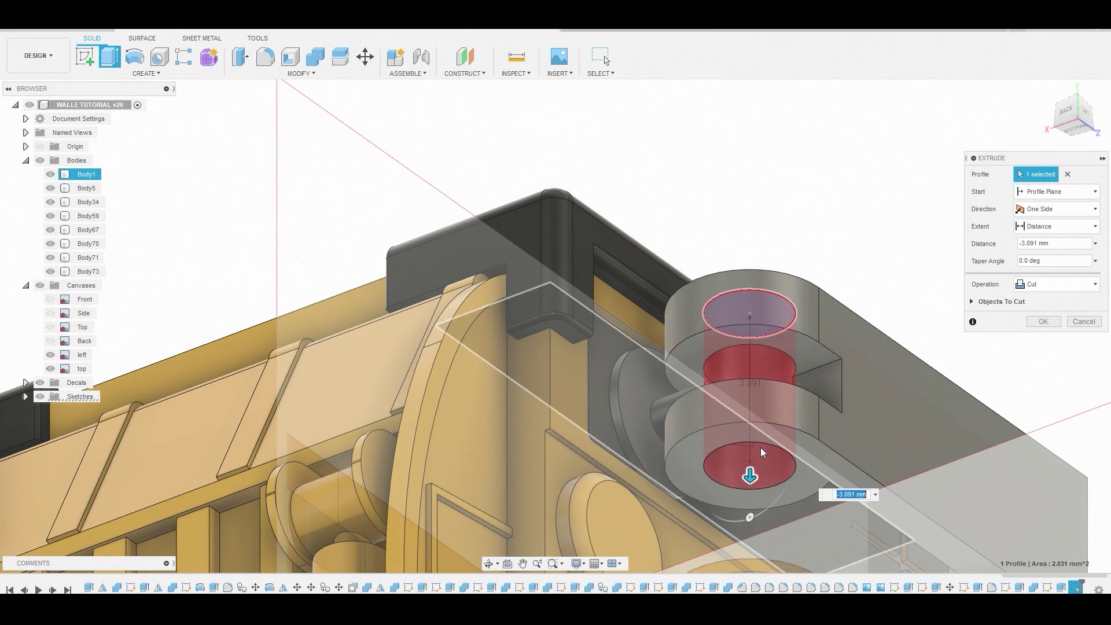
middle_click_drag(752, 460, 836, 326, "shift")
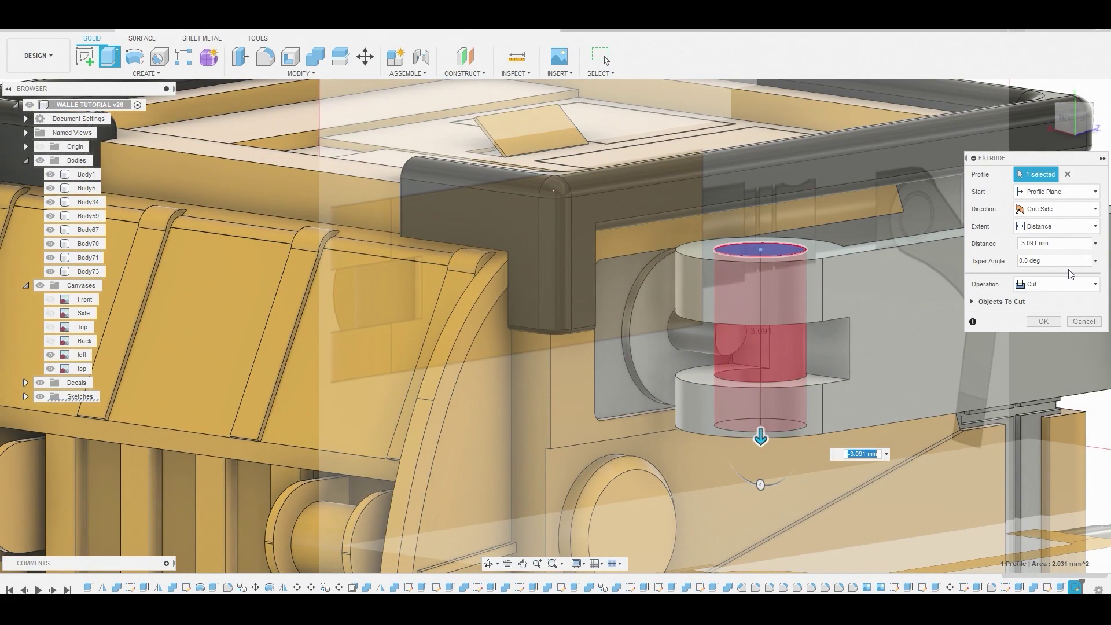
left_click(1074, 283)
left_click(1061, 341)
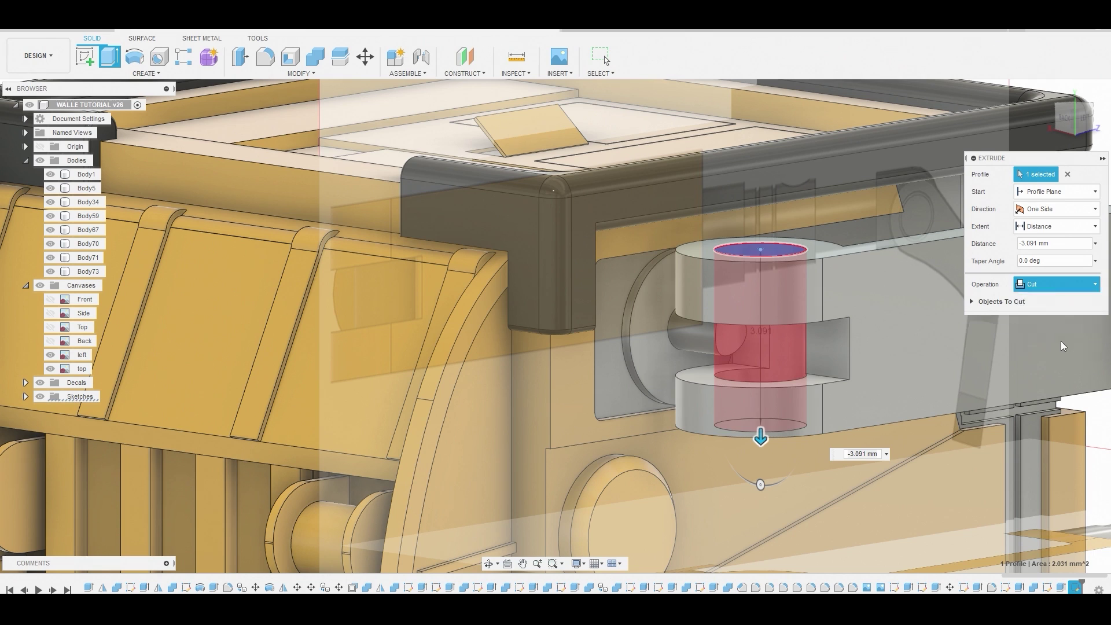
left_click(1048, 307)
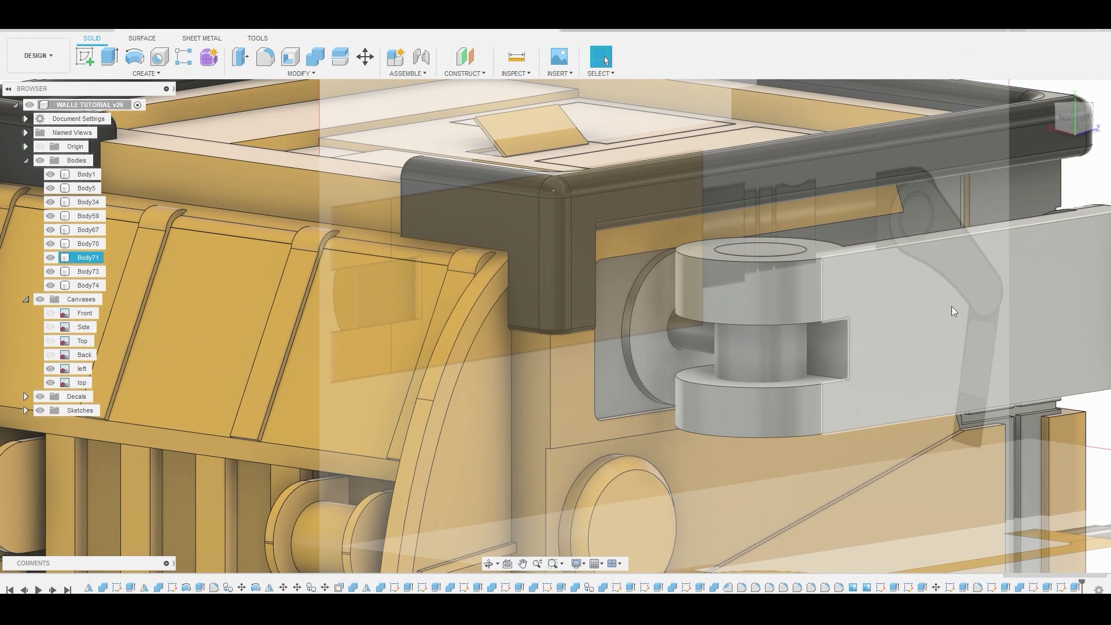
Combine the round disc, connecting rod, arm and vertical joint pin into one body with the Join operation
scroll(836, 305, "down", 3)
left_click(320, 60)
scroll(799, 330, "up", 3)
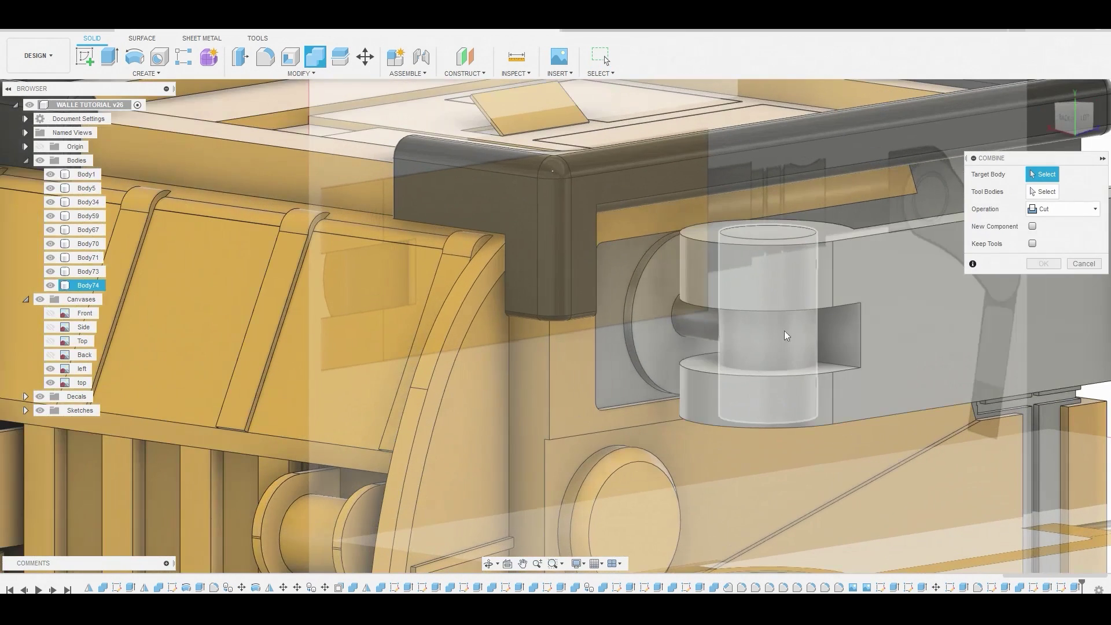
left_click(656, 300)
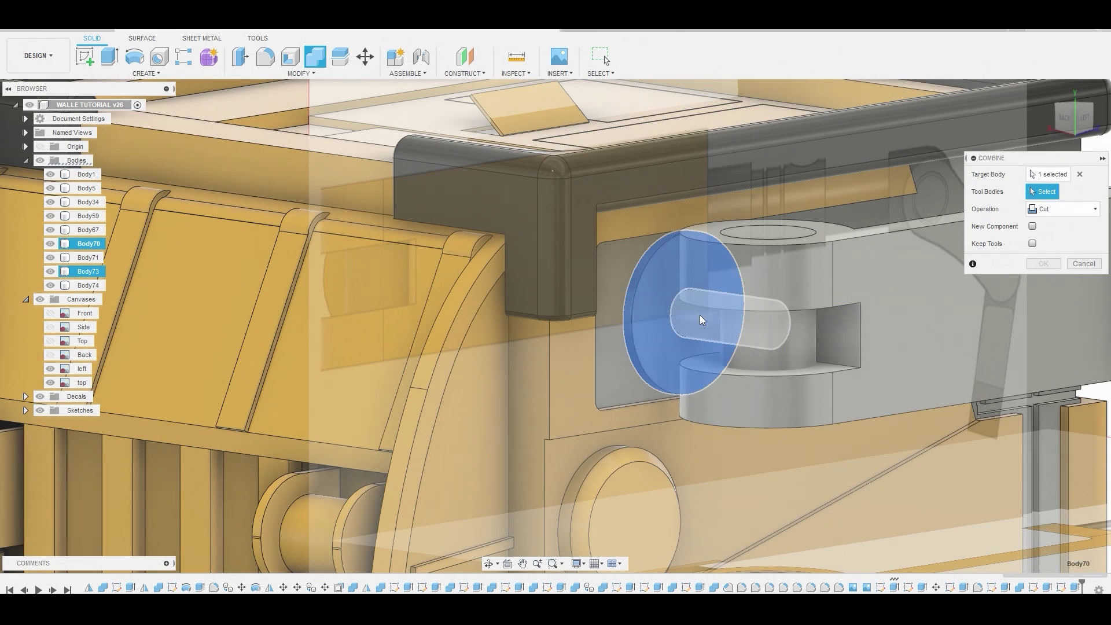
left_click(700, 316)
left_click(751, 259)
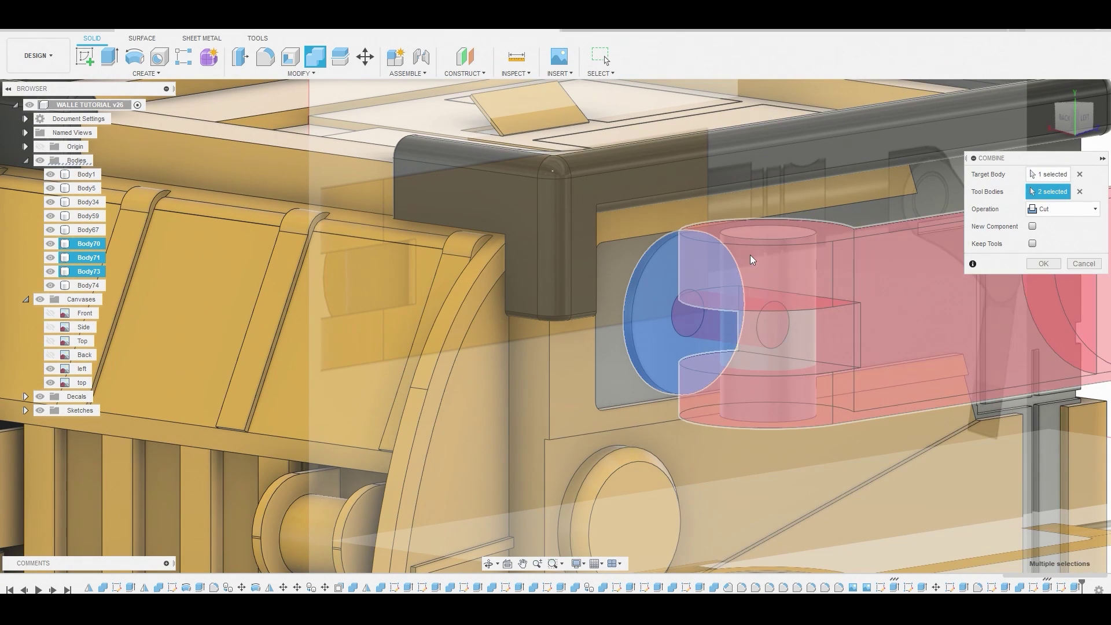
left_click(801, 340)
middle_click_drag(793, 329, 754, 338, "shift")
left_click(797, 346)
left_click(760, 387)
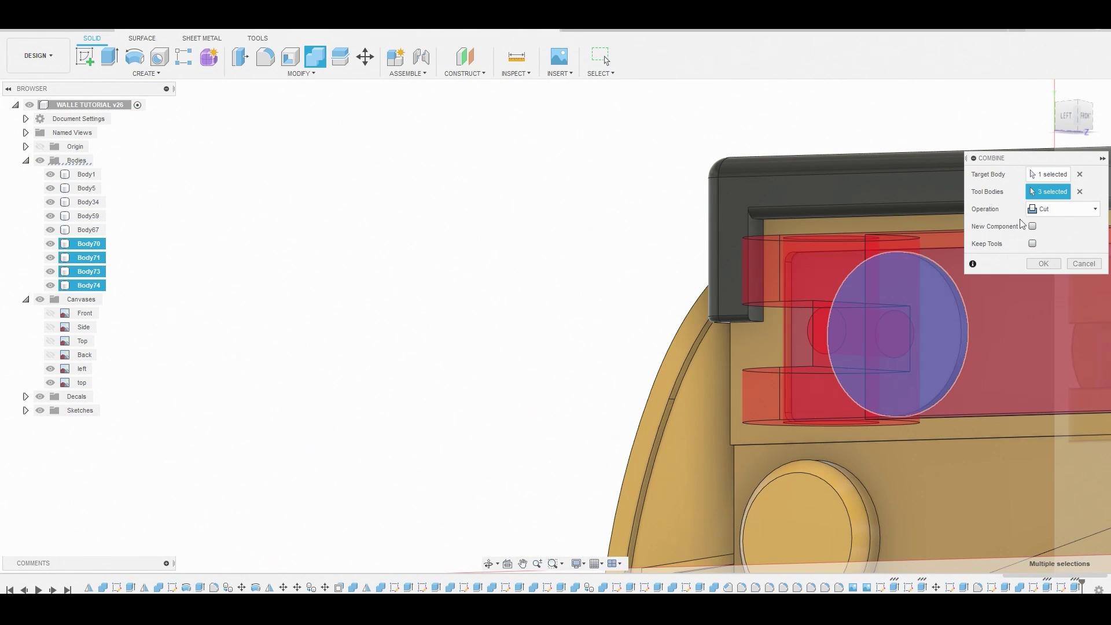
left_click(1053, 225)
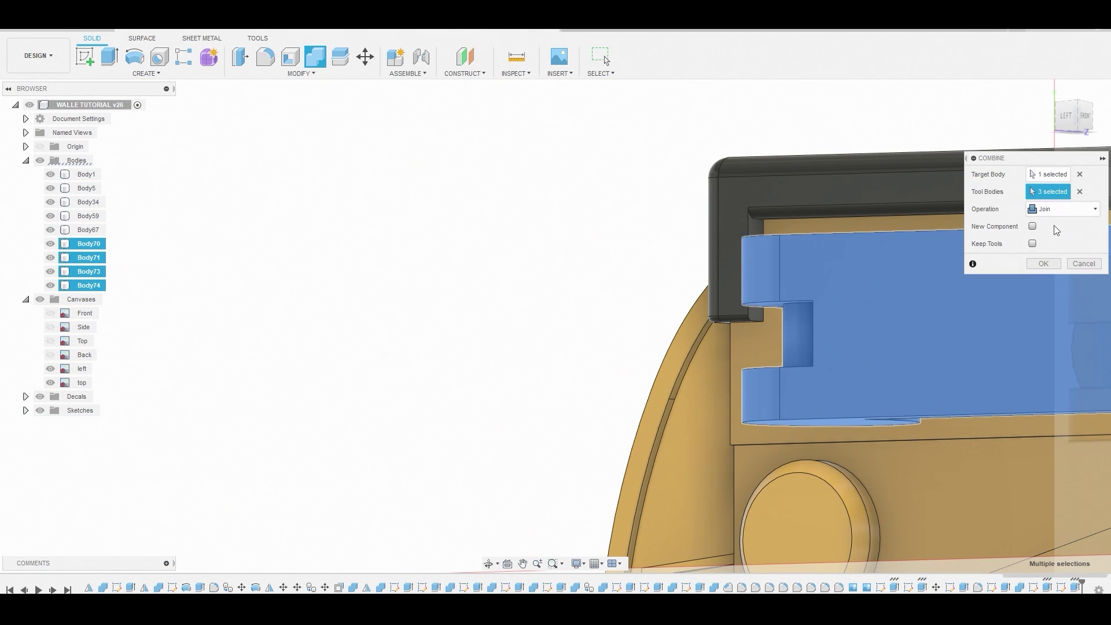
left_click(1050, 265)
Sketch a circle centred on the round joint's top face, tracing the outer ring in the top canvas
middle_click_drag(997, 261, 875, 238, "shift")
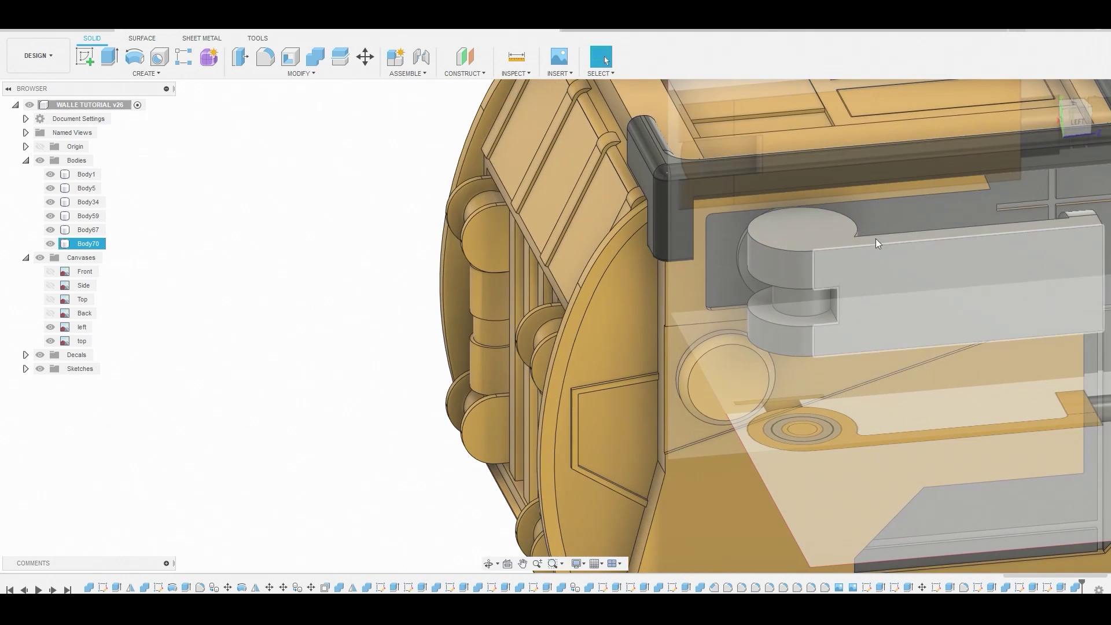
left_click(813, 218)
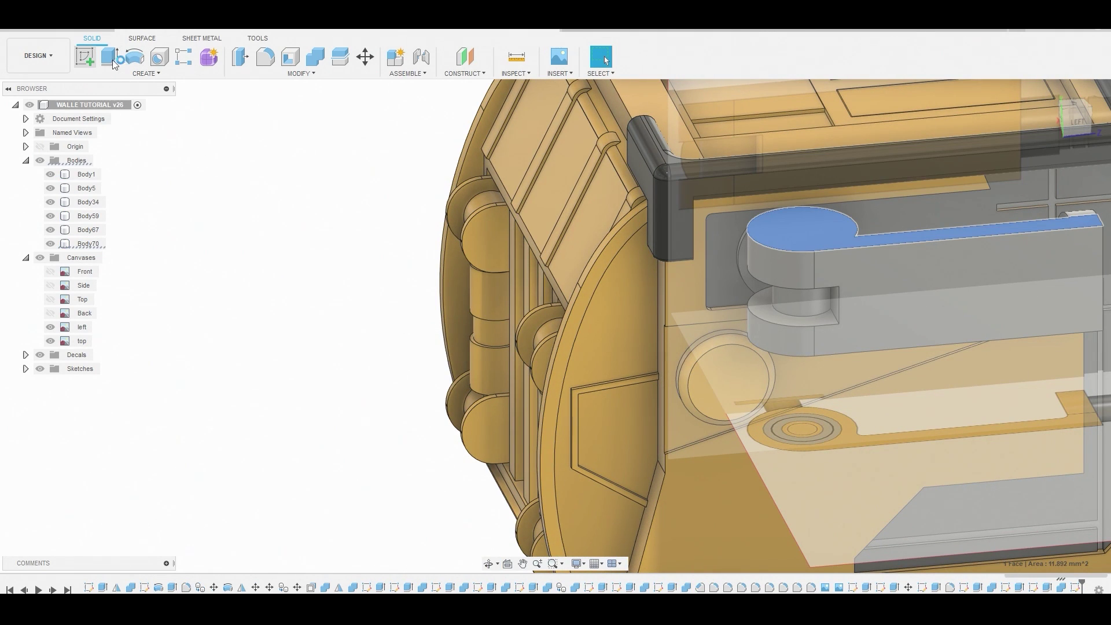
left_click(87, 56)
left_click(134, 56)
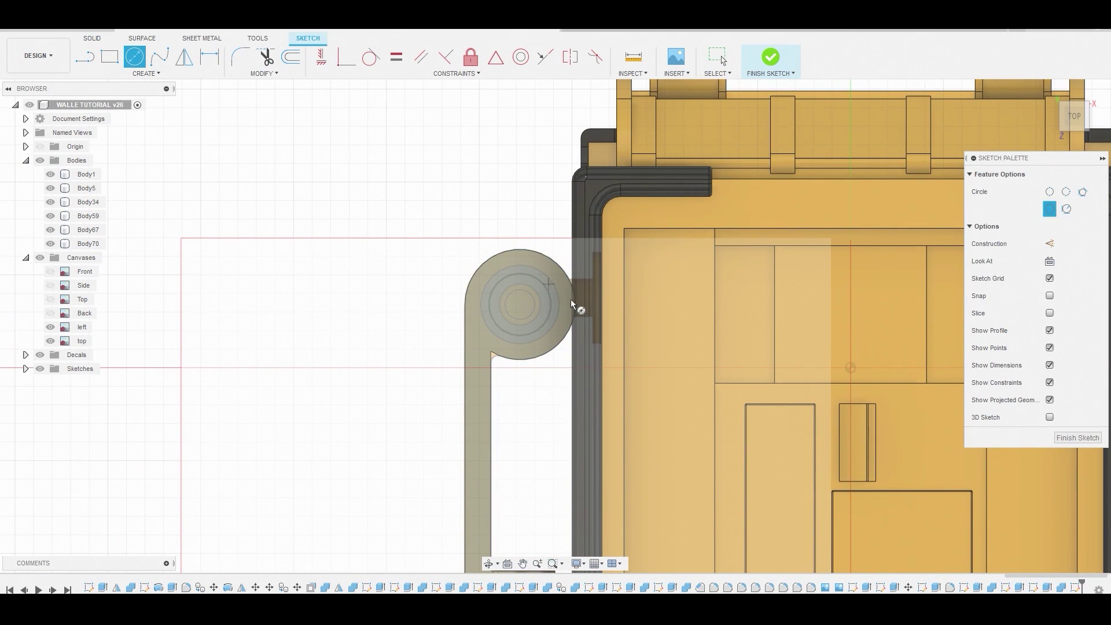
left_click(520, 305)
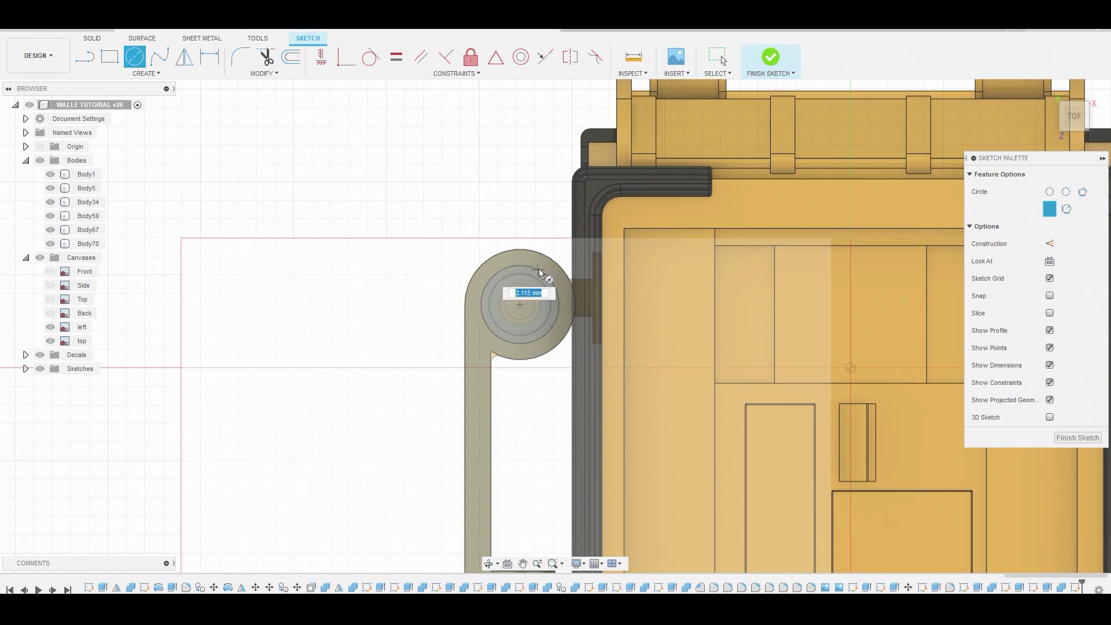
left_click(539, 269)
right_click(530, 270)
left_click(570, 269)
Extrude the ring circle -0.179 mm as a cut, recessing the top of the round joint
right_click(530, 277)
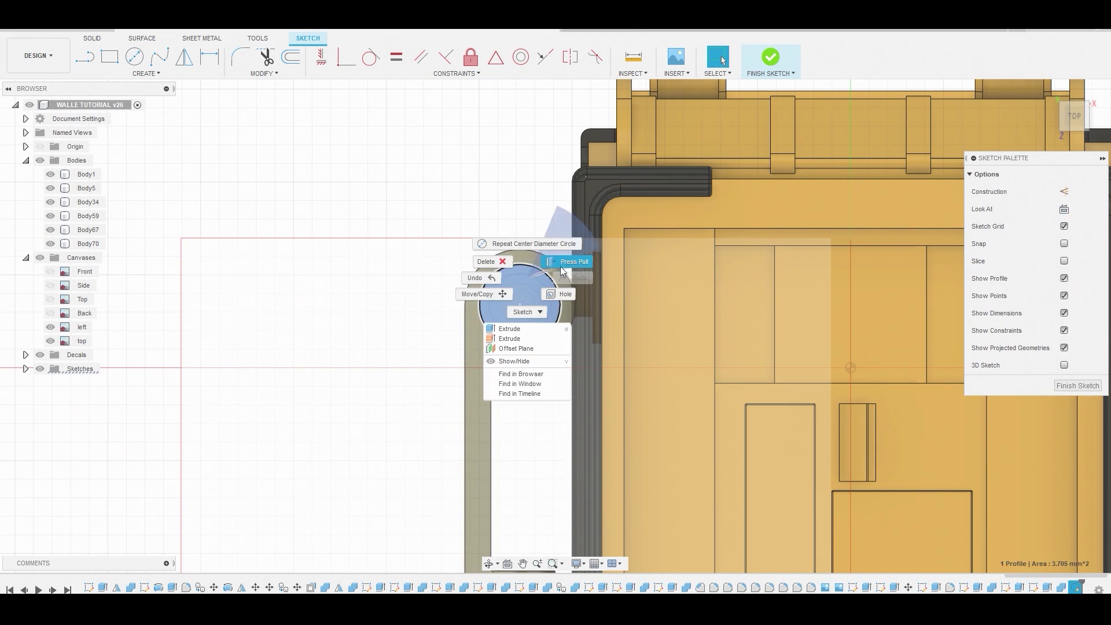
left_click(560, 265)
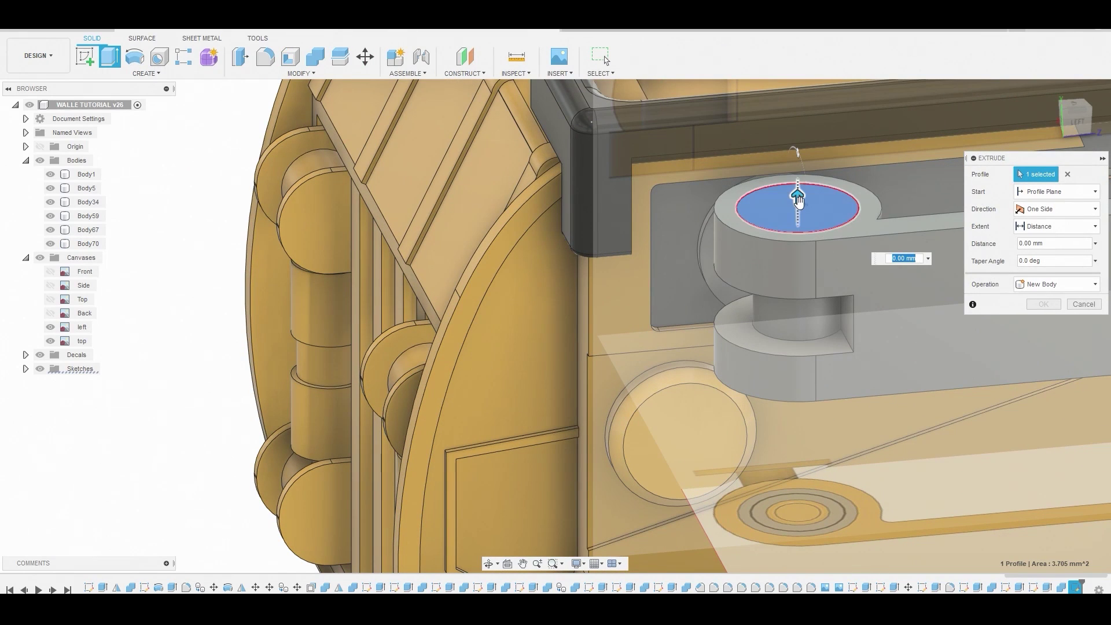
left_click_drag(797, 195, 798, 216)
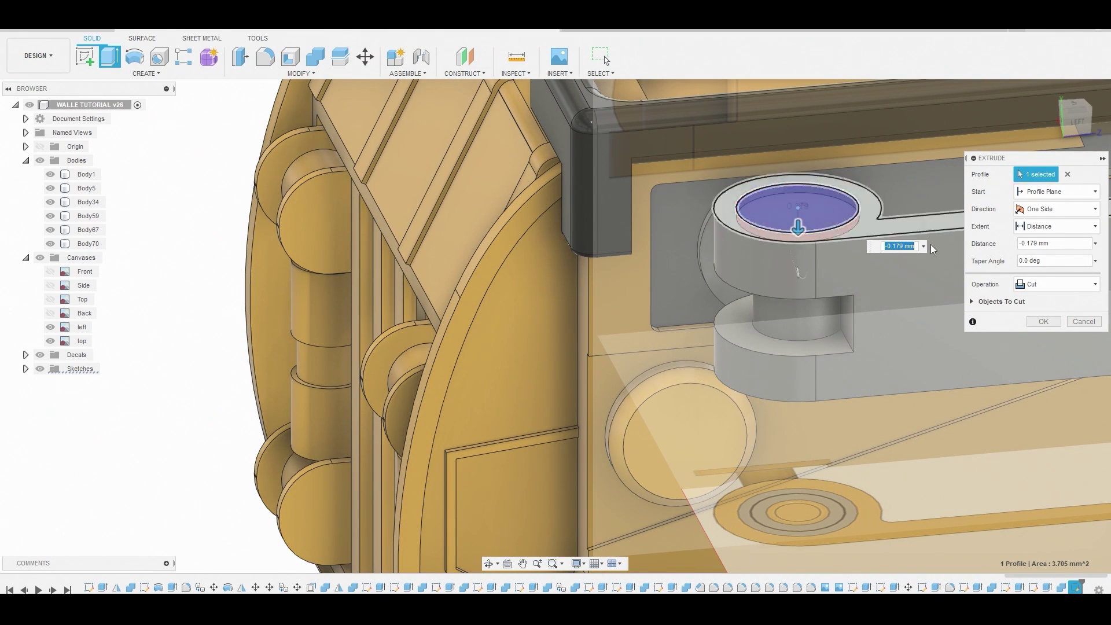
left_click(1043, 321)
Sketch a concentric circle about 1.1 mm in diameter on the recessed face of the round joint
left_click(808, 214)
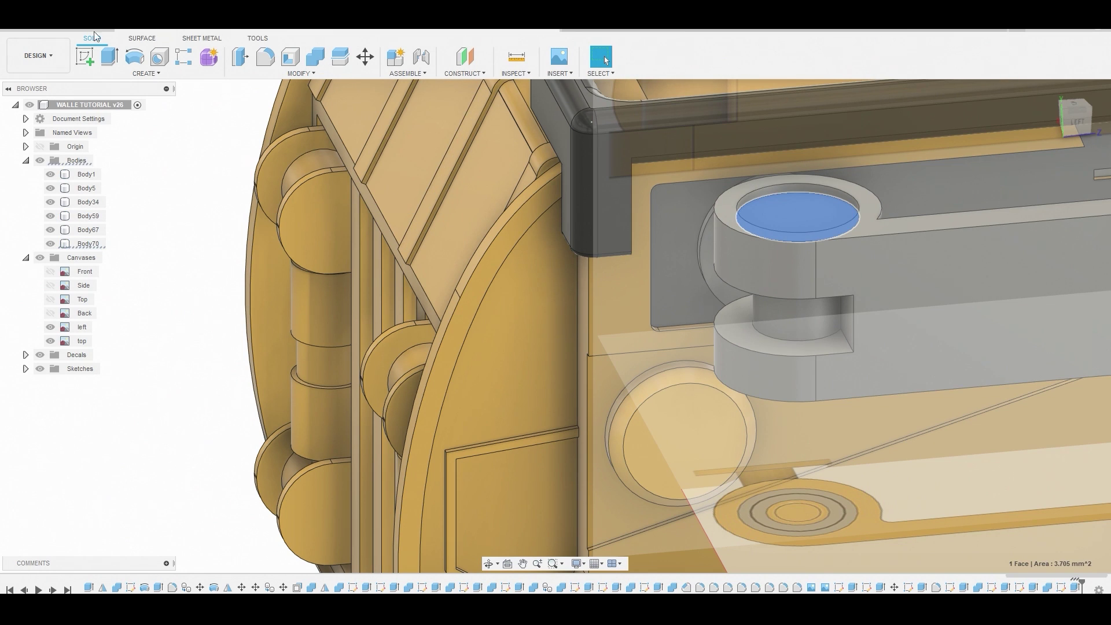
left_click(85, 56)
left_click(134, 56)
scroll(497, 297, "up", 2)
left_click(516, 339)
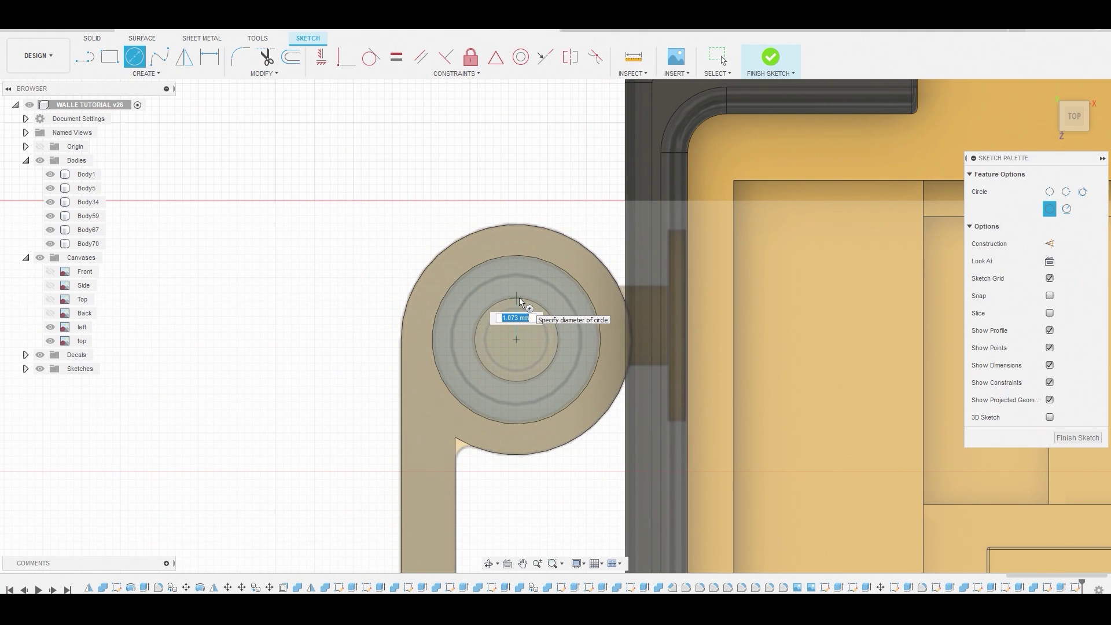
right_click(520, 298)
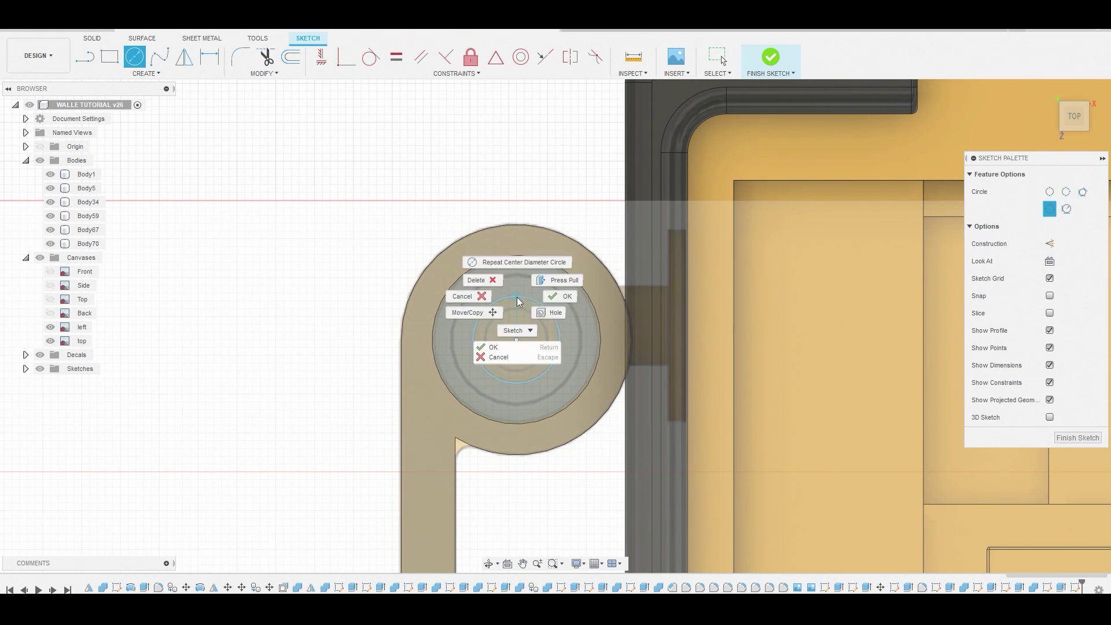
left_click(554, 295)
Extrude the inner circle slightly upward to form a raised round boss in the middle of the joint's recess
right_click(516, 322)
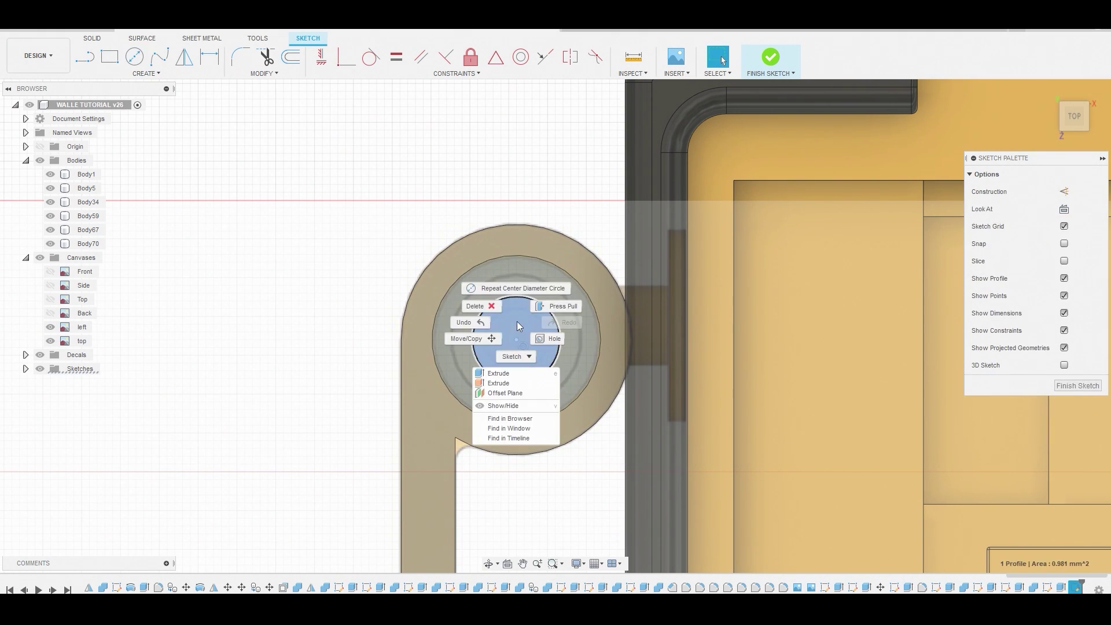
left_click(566, 307)
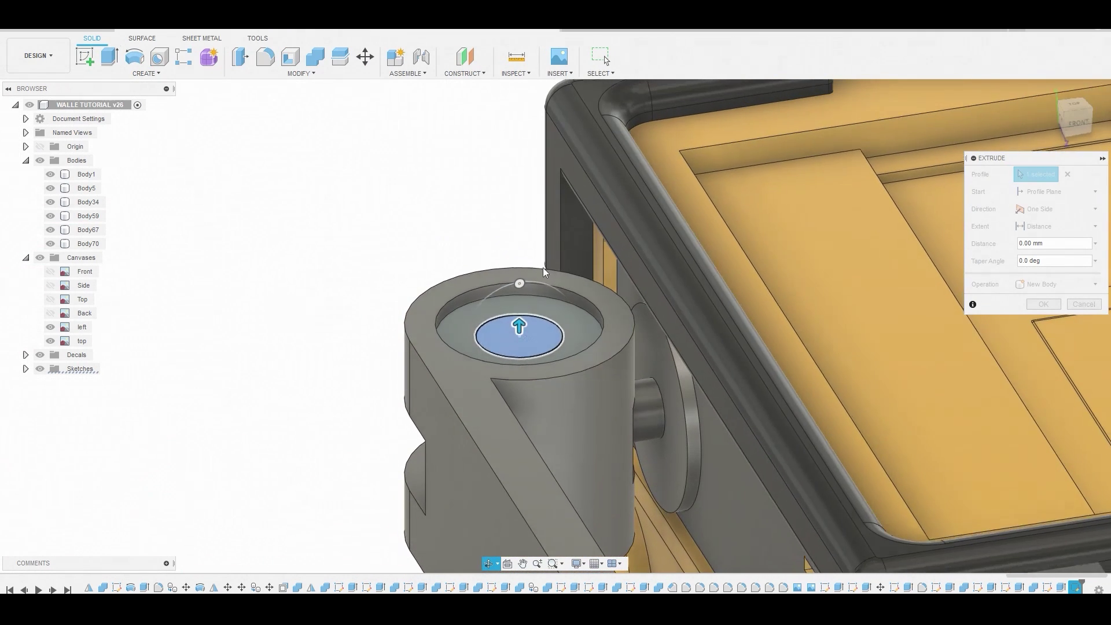
left_click_drag(519, 321, 519, 315)
left_click(1045, 302)
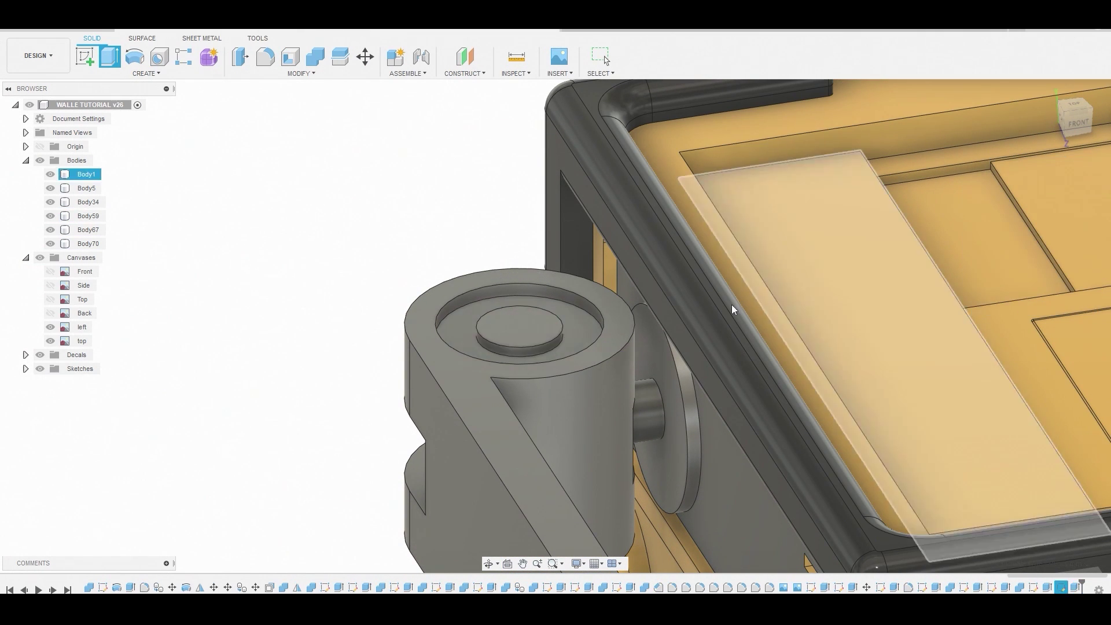
Fillet the top edge of the round boss in the joint's recess with a 0.145 mm radius
key("f")
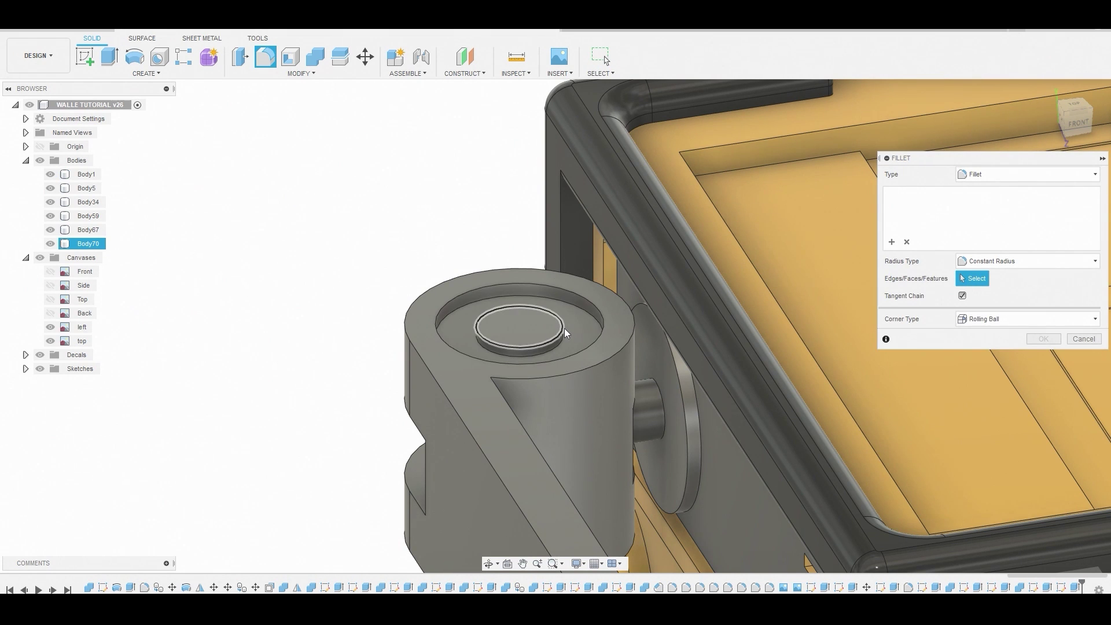
left_click(564, 328)
left_click_drag(567, 323, 562, 326)
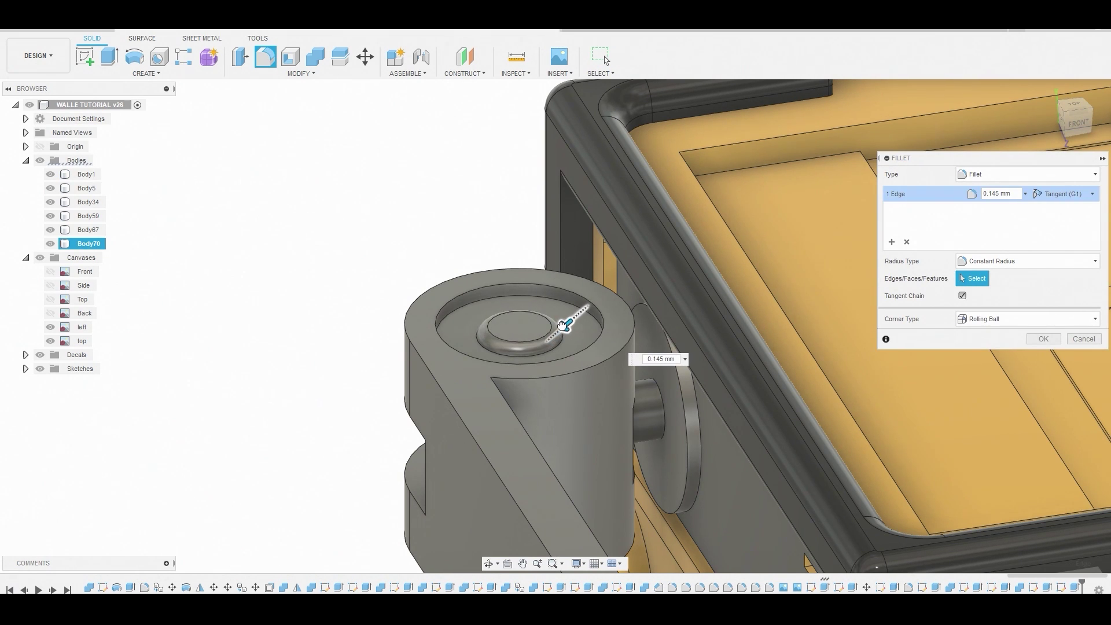
left_click(1036, 339)
Sketch a concentric circle with a radius of about 0.84 mm on the recessed face around the boss, tracing the ring in the top canvas
left_click(573, 315)
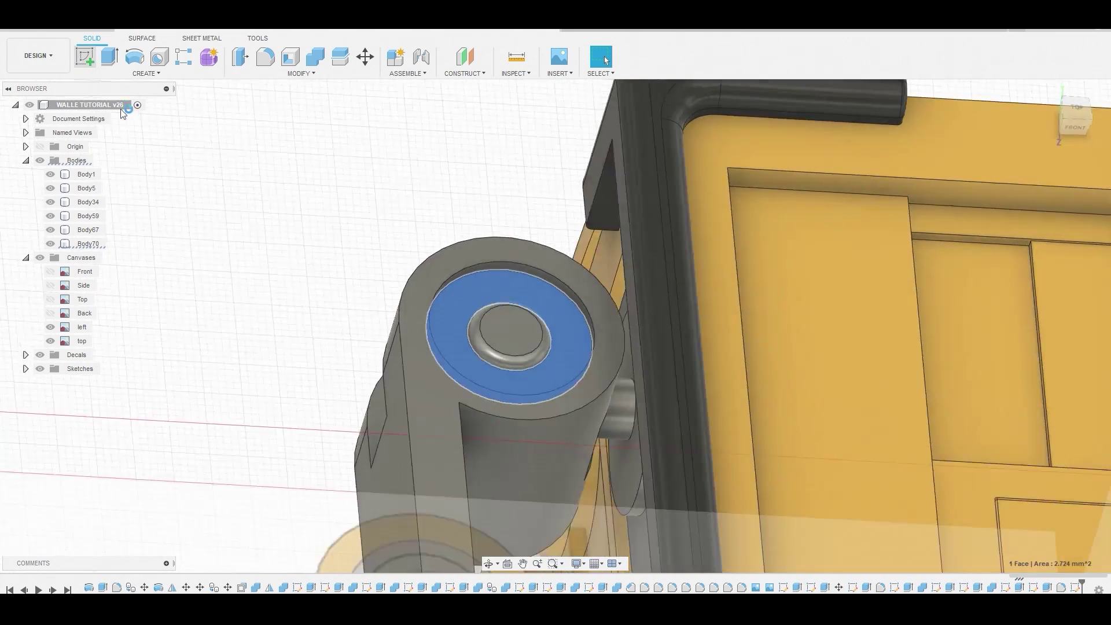
left_click(85, 56)
key("c")
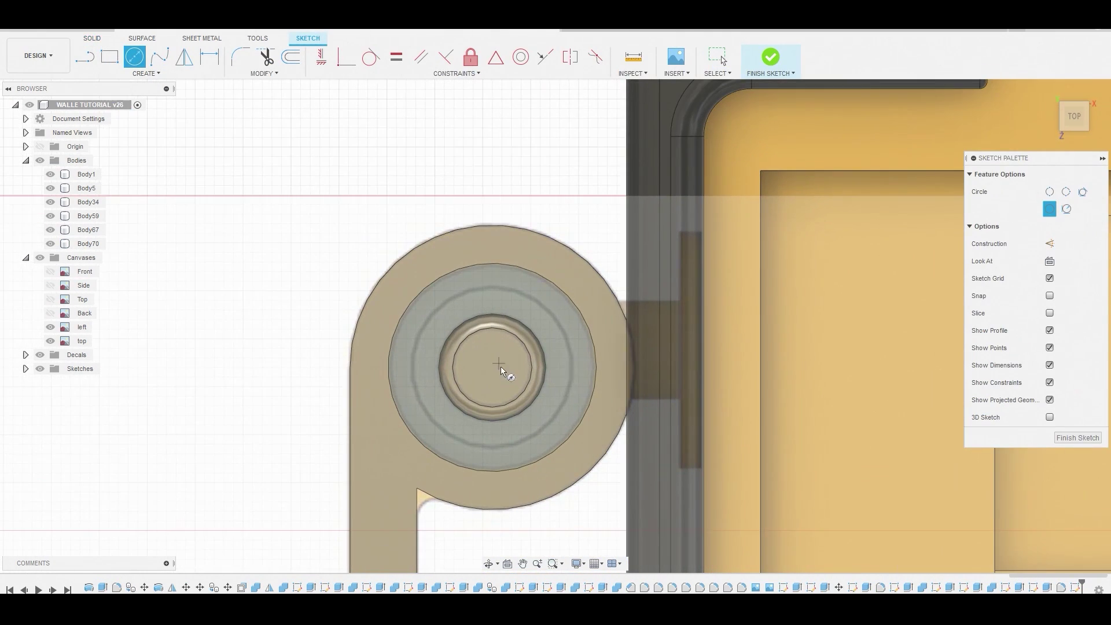
left_click(491, 368)
left_click(496, 287)
right_click(495, 287)
left_click(538, 285)
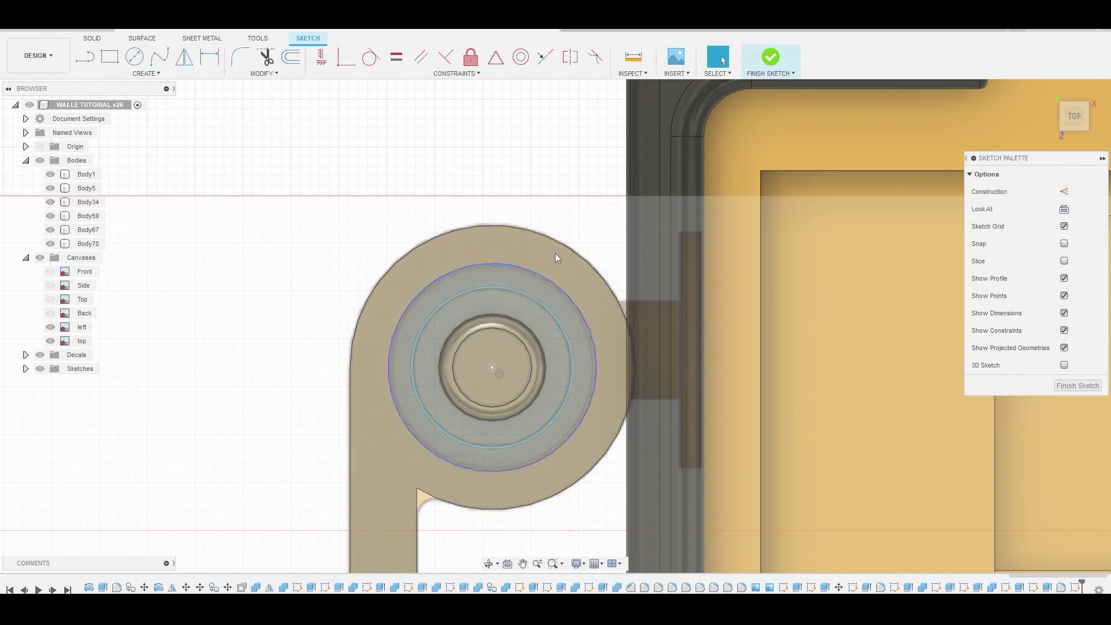
left_click(771, 57)
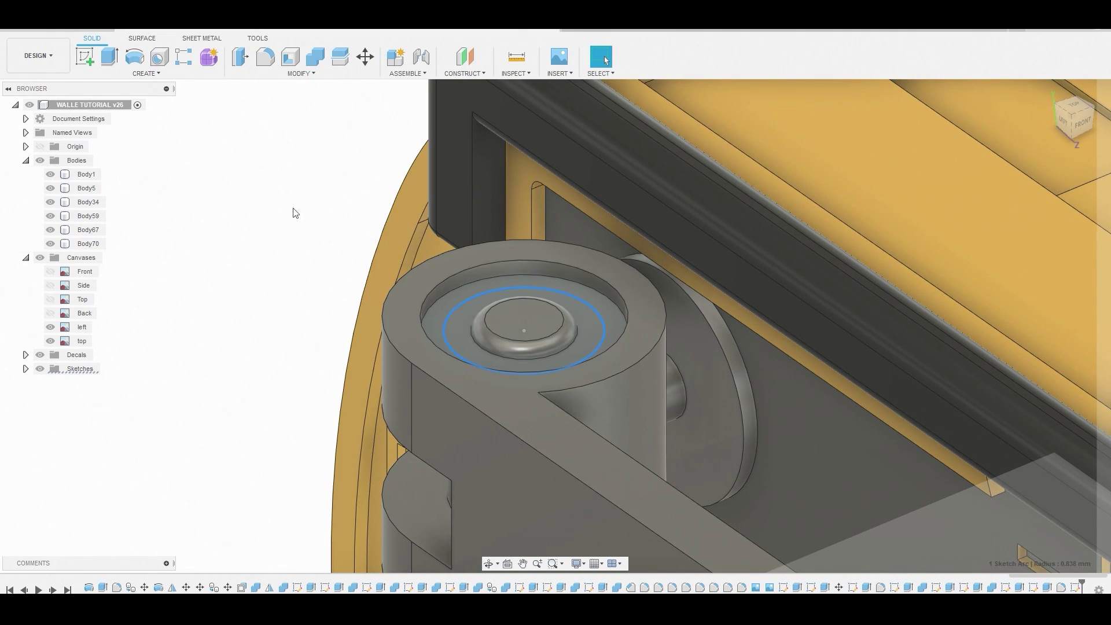
Cut a circular groove into the recessed face with a Pipe along the sketched circle, section size 0.052 mm
left_click(147, 73)
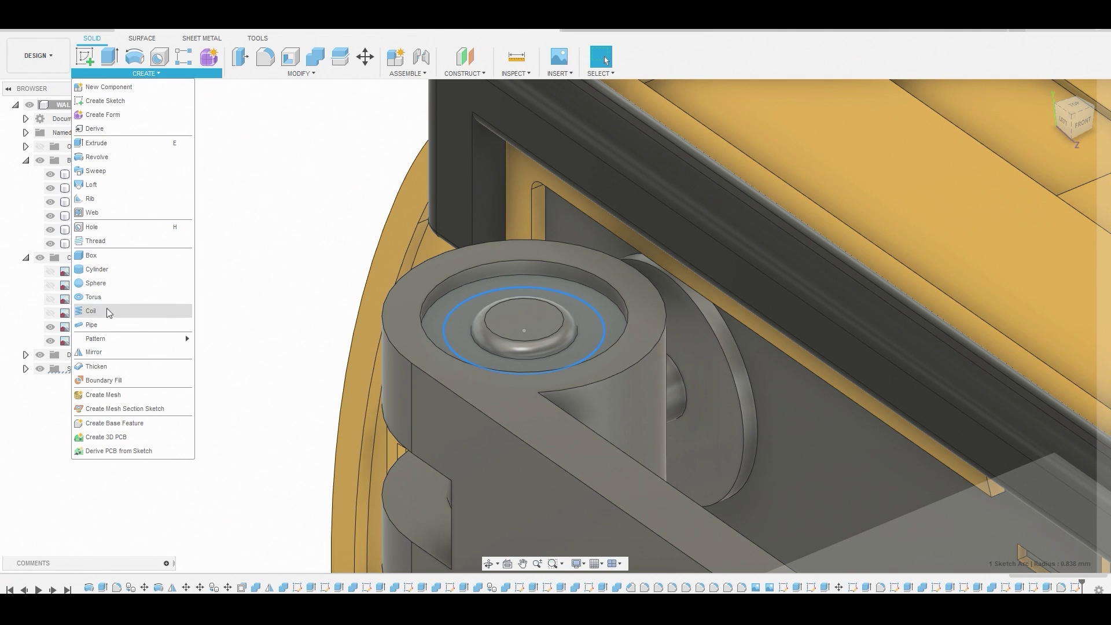
left_click(92, 325)
scroll(649, 306, "up", 5)
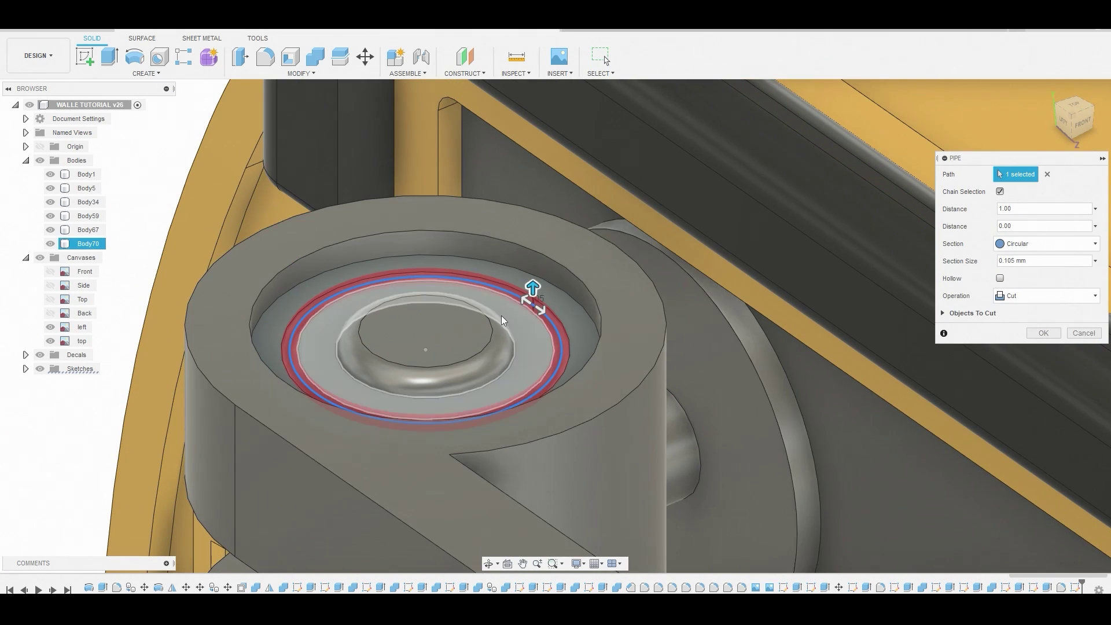
left_click_drag(537, 285, 535, 292)
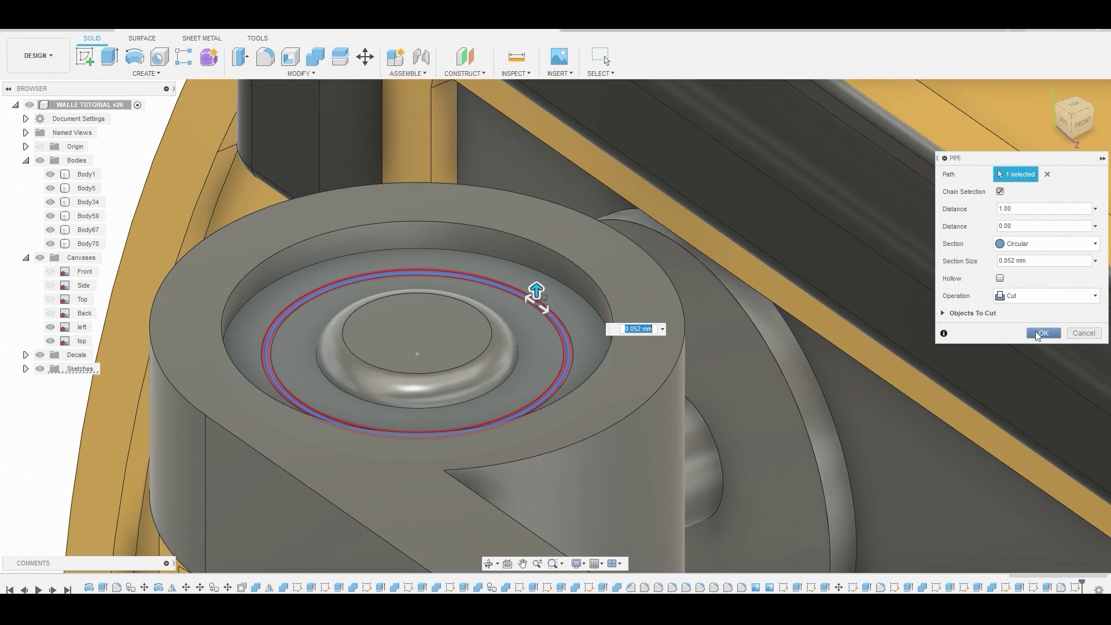
left_click(1041, 334)
scroll(684, 268, "down", 10)
scroll(736, 298, "up", 2)
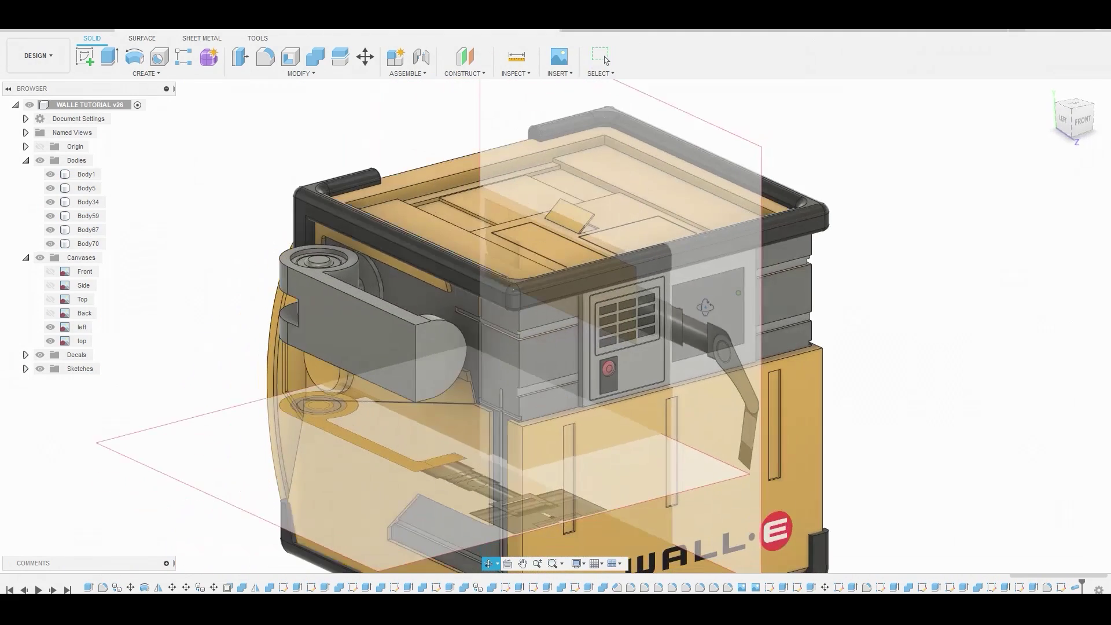
Hide the reference canvases and edit the existing fillet on the arm's rounded front end to a 1.556 mm radius
left_click(40, 257)
middle_click_drag(482, 343, 406, 342, "shift")
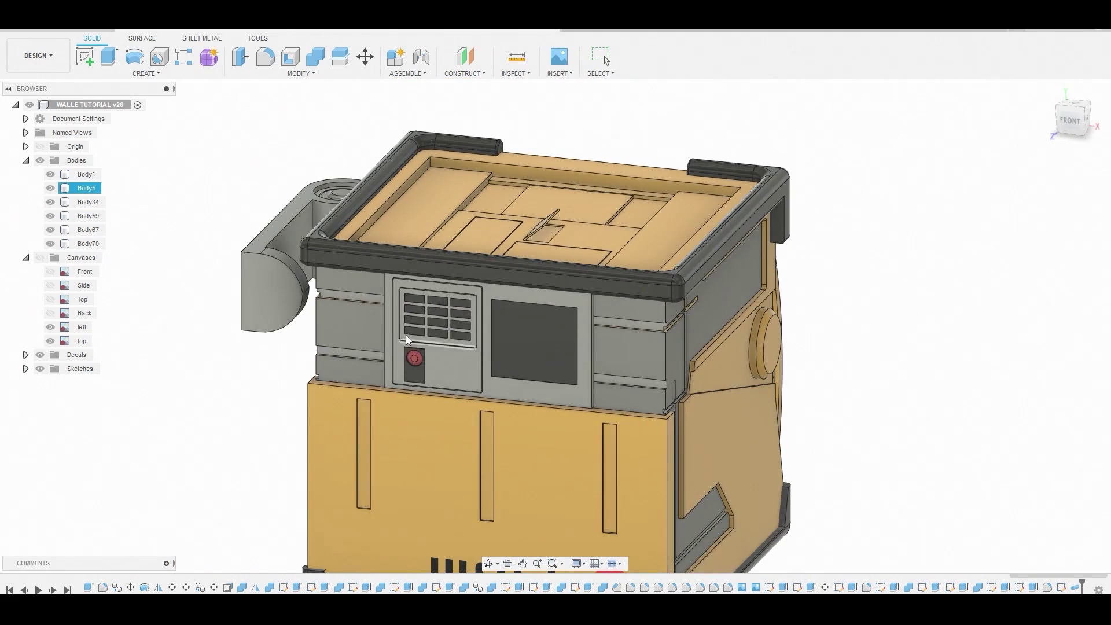
scroll(268, 290, "up", 4)
scroll(267, 293, "up", 3)
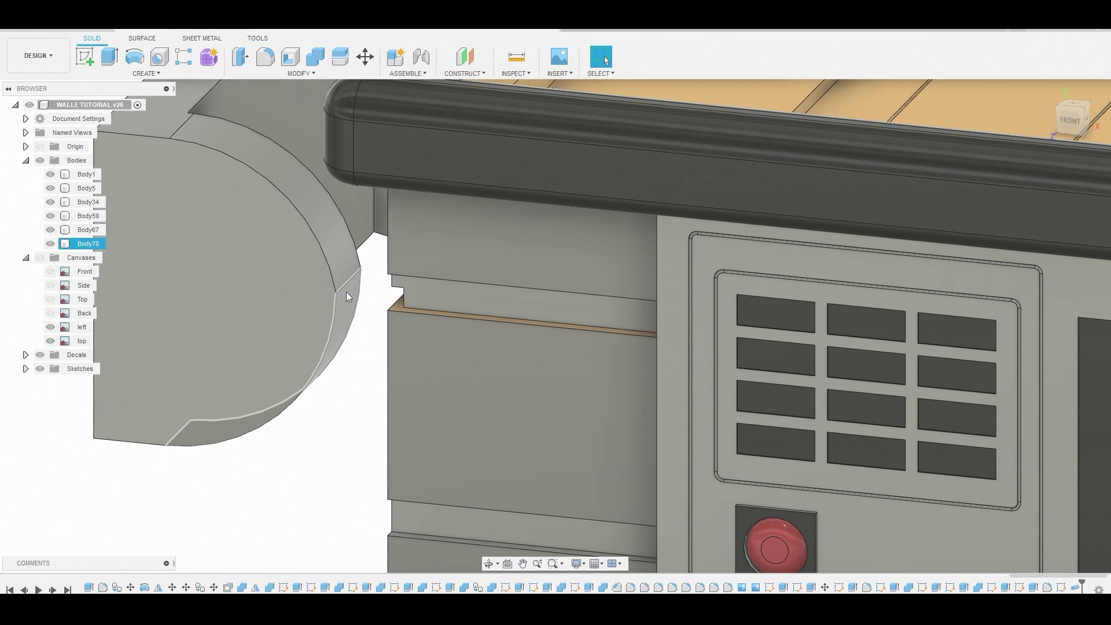
scroll(356, 314, "down", 2)
mouse_move(378, 300)
middle_mouse_down("shift")
mouse_move(405, 255)
mouse_move(375, 302)
middle_mouse_up("shift")
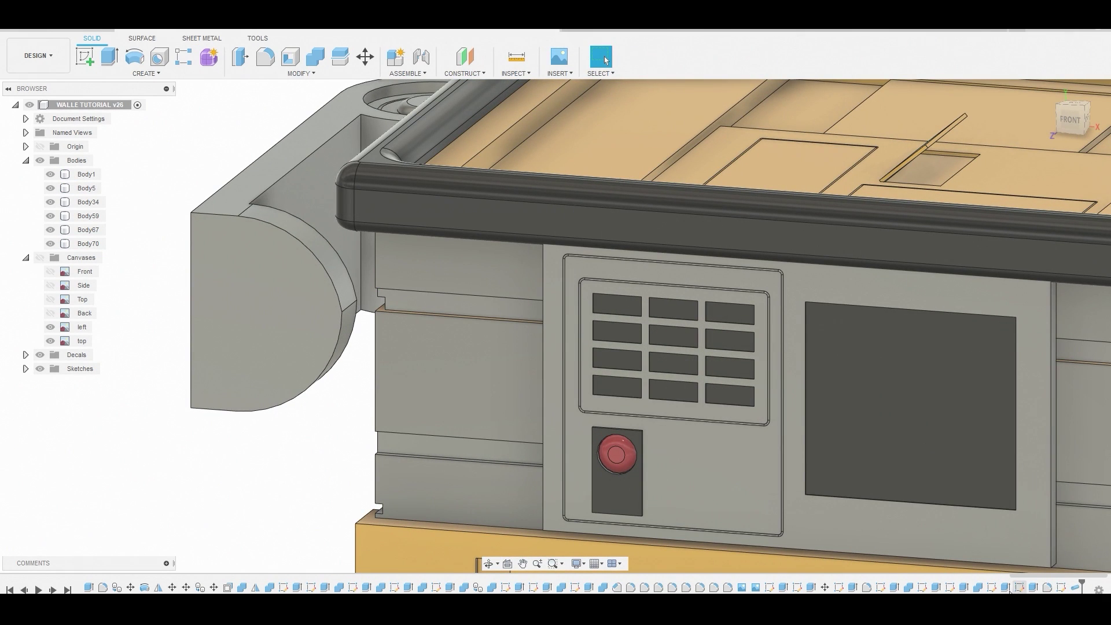
right_click(866, 587)
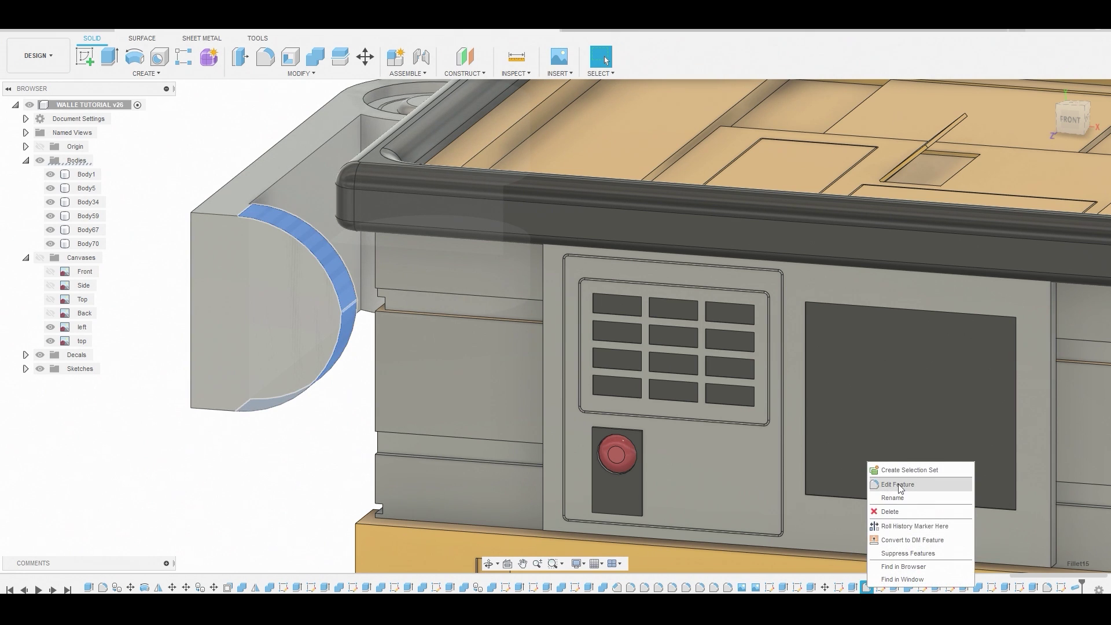
left_click(897, 484)
scroll(330, 240, "up", 3)
left_click_drag(346, 241, 349, 236)
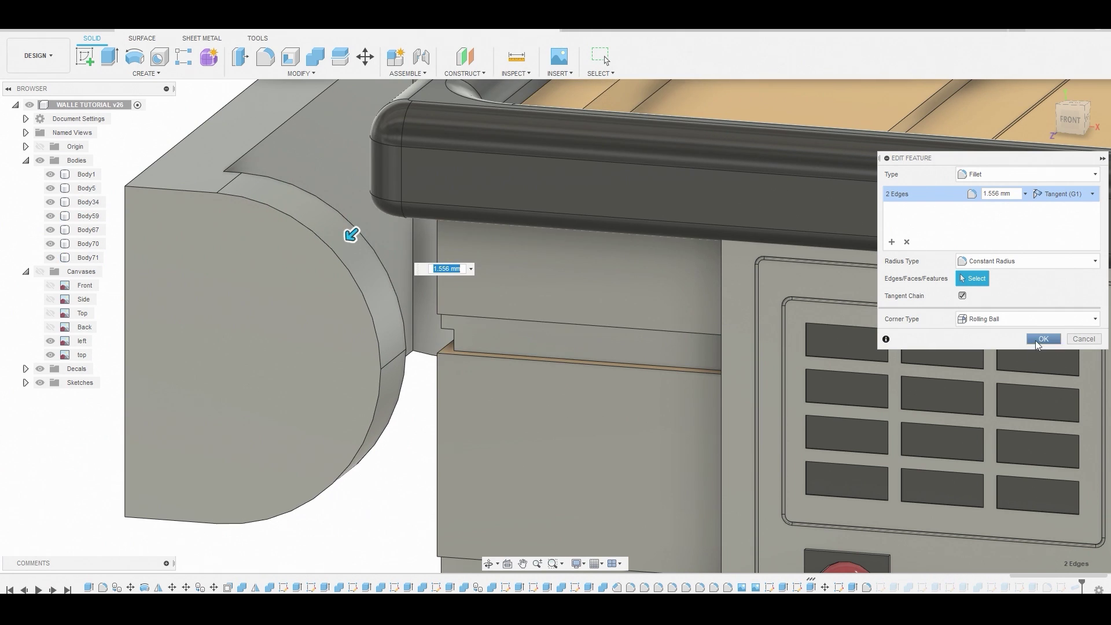
left_click(1042, 339)
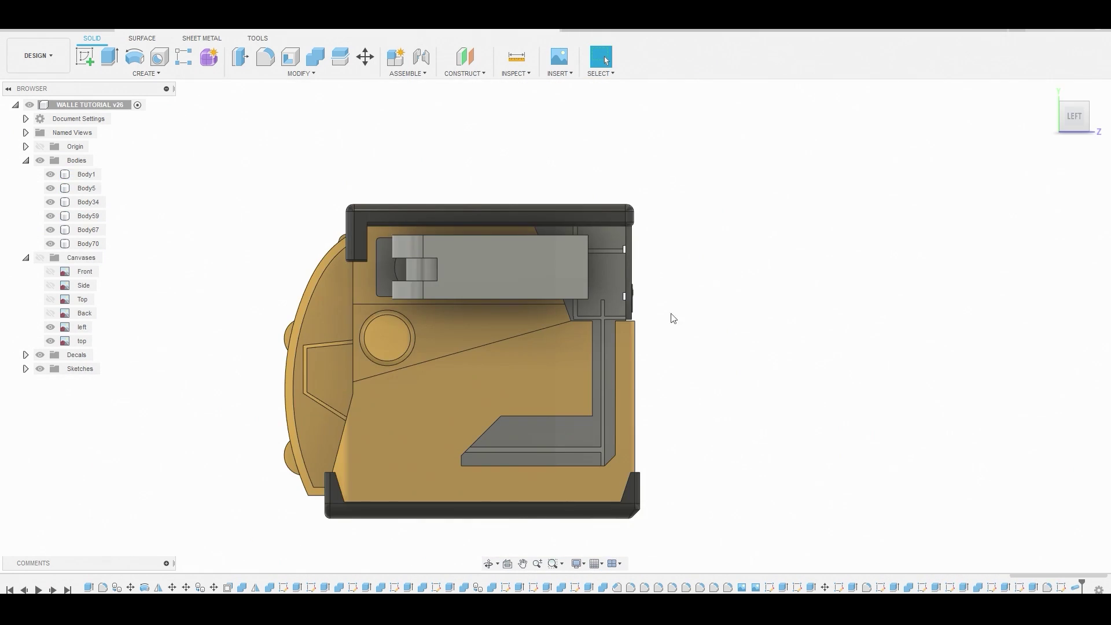
Show the canvases again and sketch a rectangle on the left-view plane over the lower half of the narrow shaft, from elbow block to arm end
left_click(40, 257)
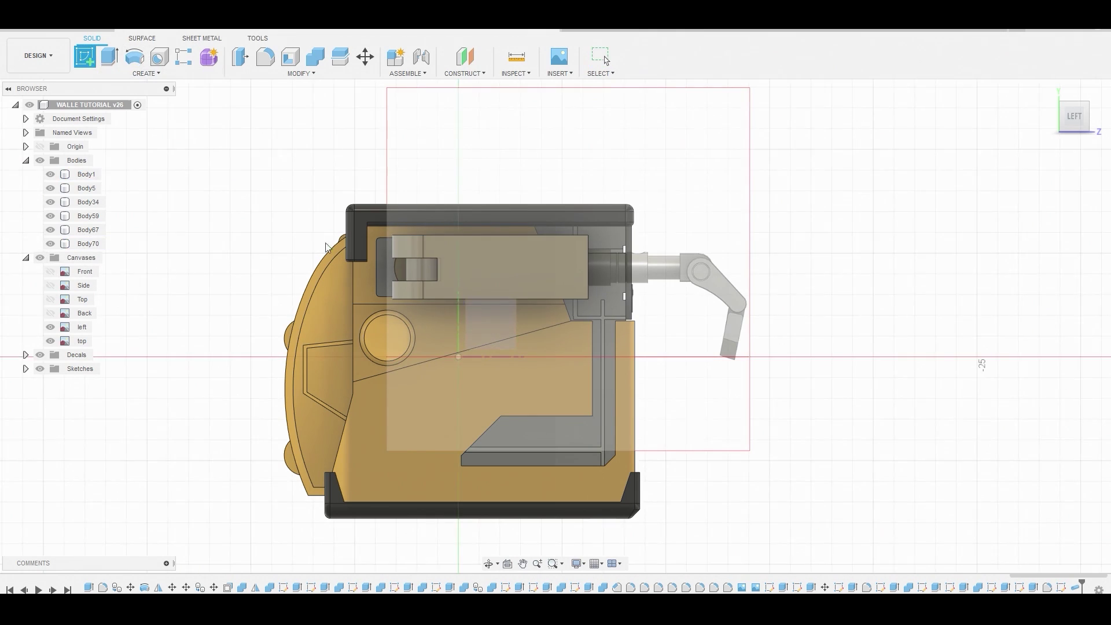
left_click(787, 286)
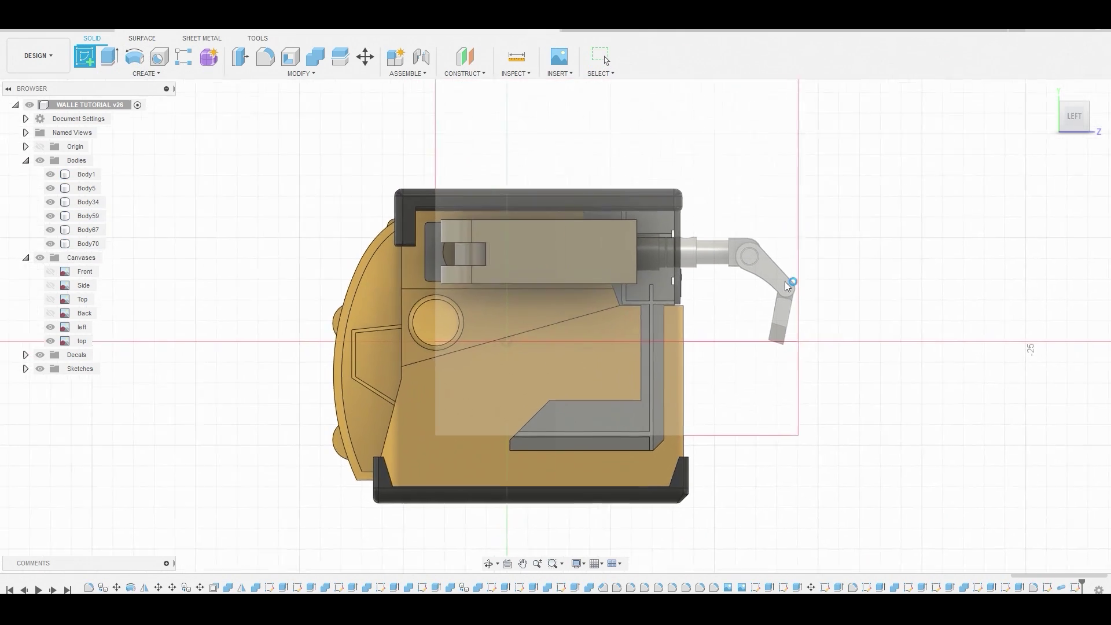
scroll(639, 283, "up", 3)
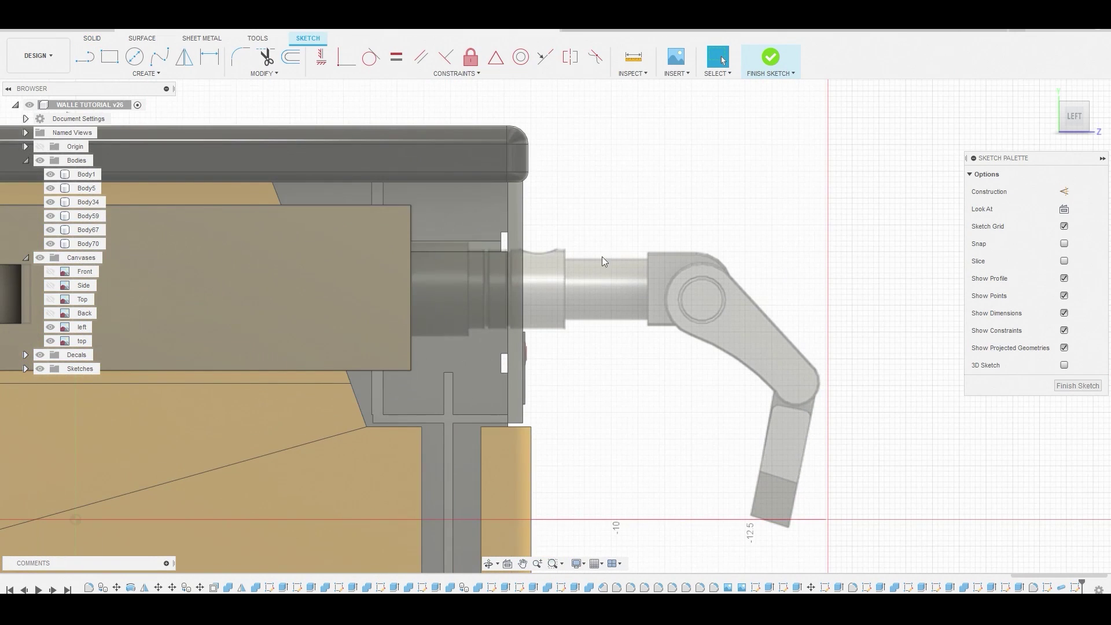
left_click(116, 64)
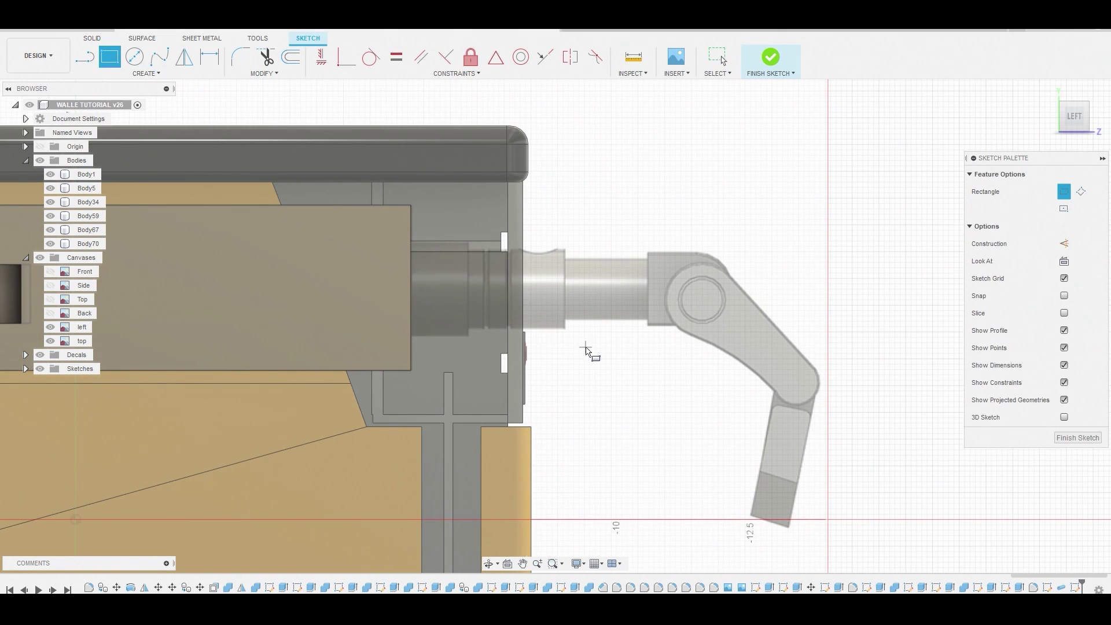
scroll(585, 349, "up", 2)
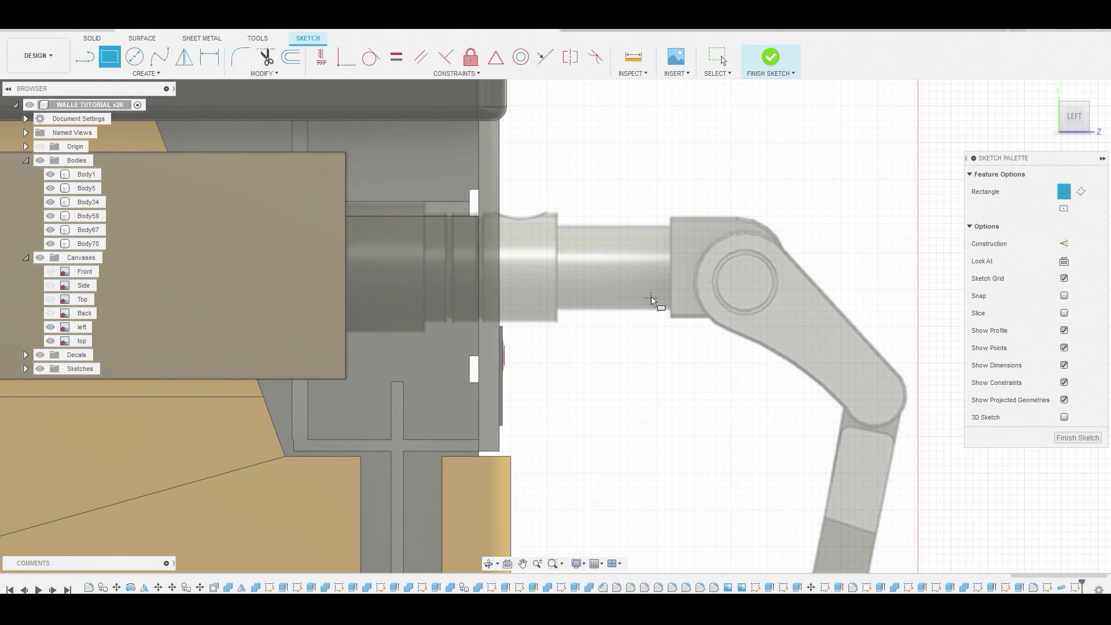
scroll(652, 301, "up", 1)
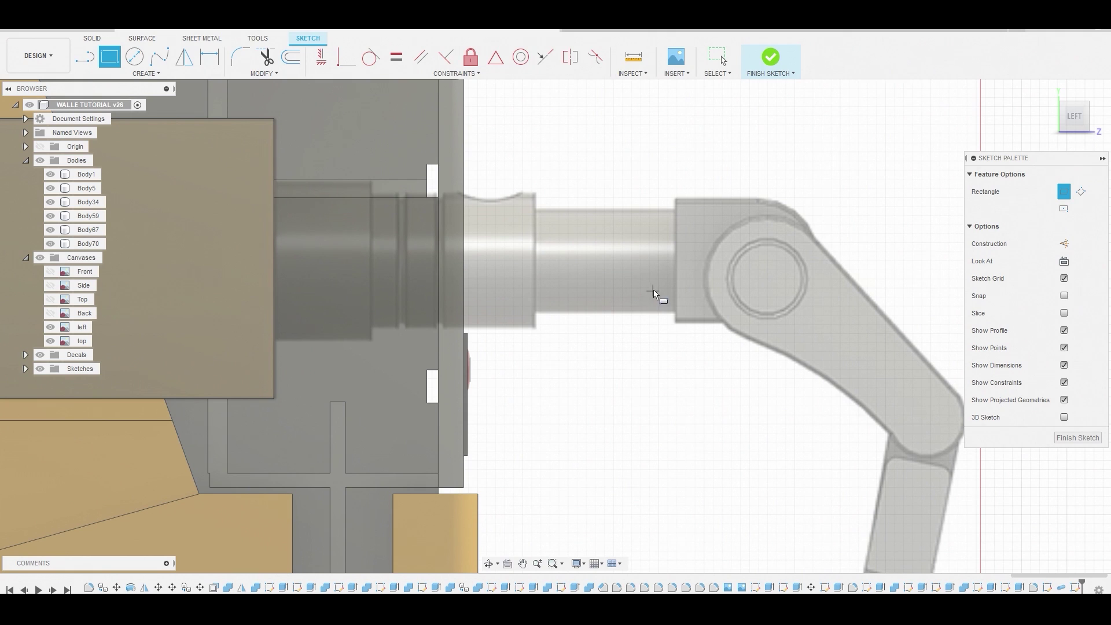
left_click(674, 262)
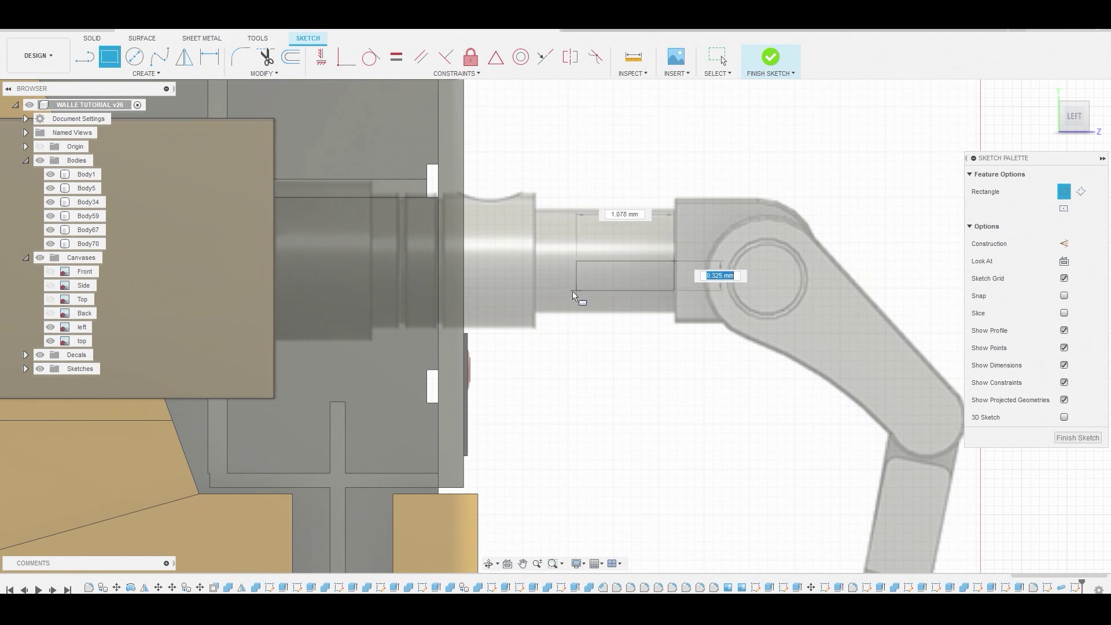
left_click(275, 313)
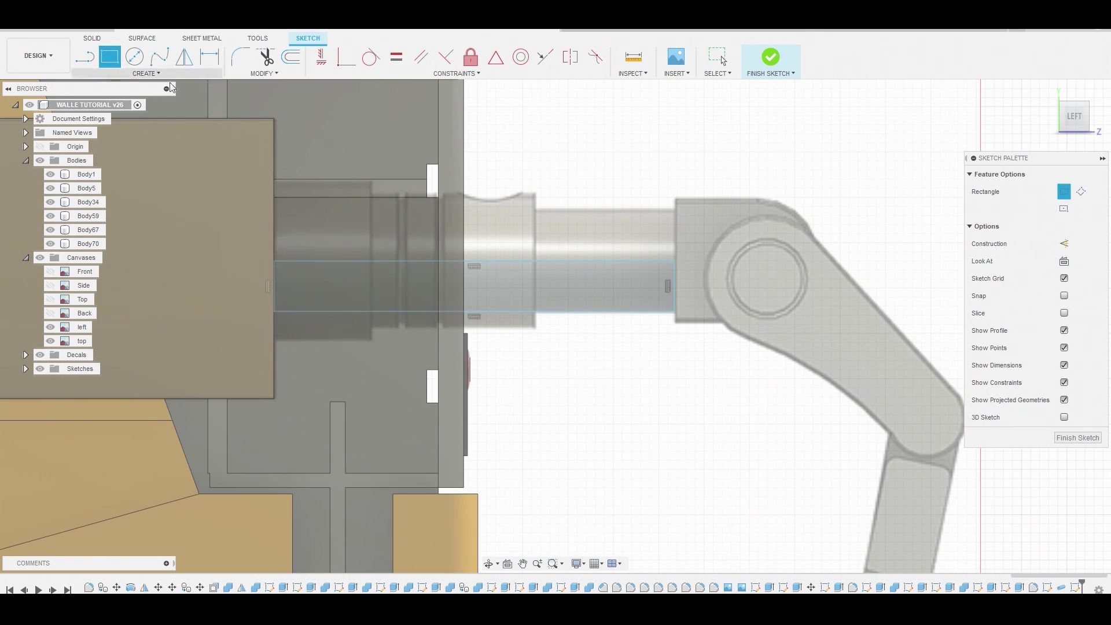
Add two stepped rectangles for the shaft's thicker sections, the one at the arm end about 1.07 by 0.89 mm, and finish the sketch
left_click(535, 263)
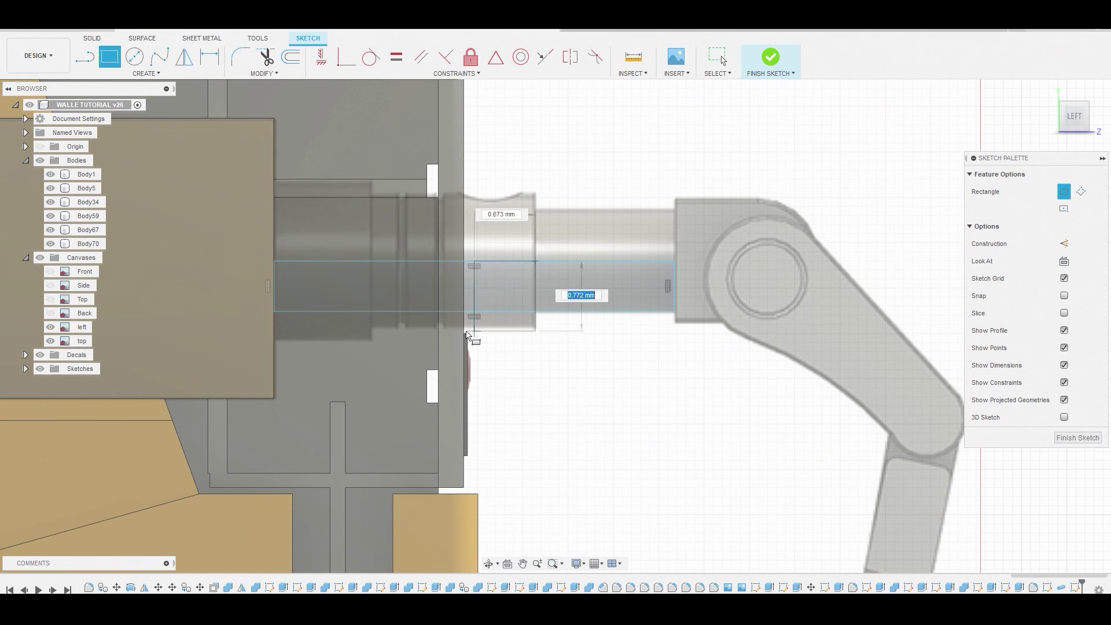
left_click(371, 331)
left_click(359, 332)
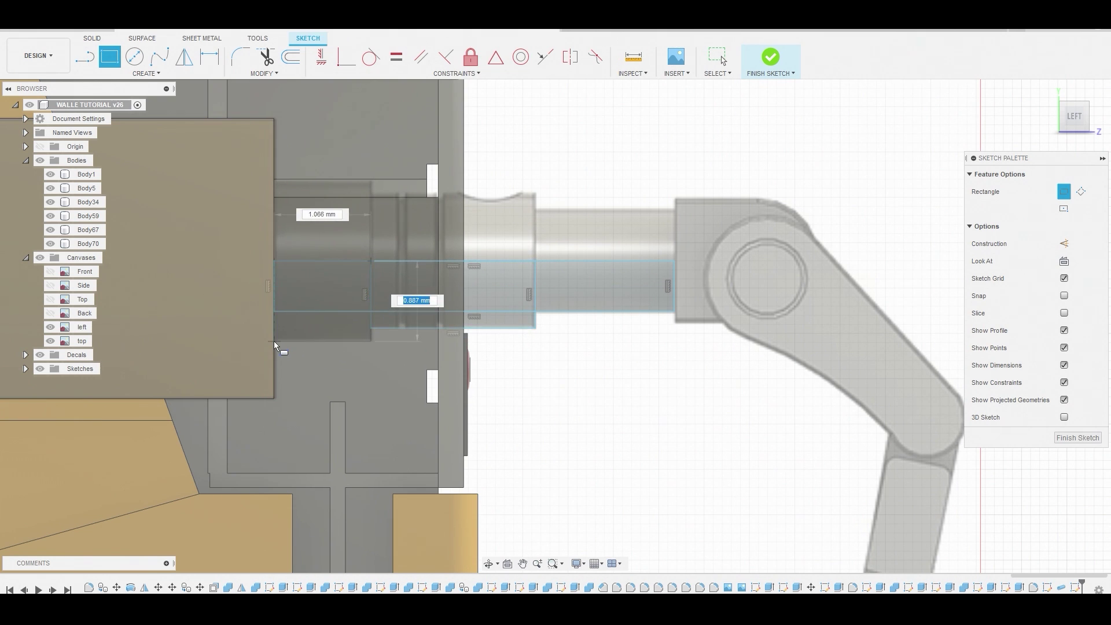
left_click(274, 342)
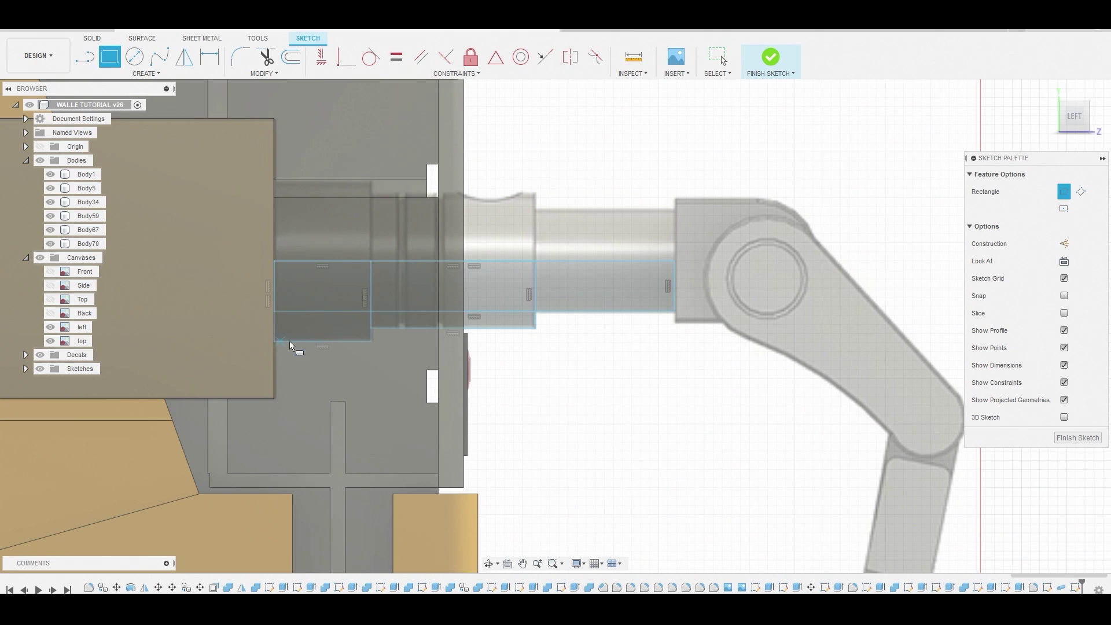
right_click(537, 374)
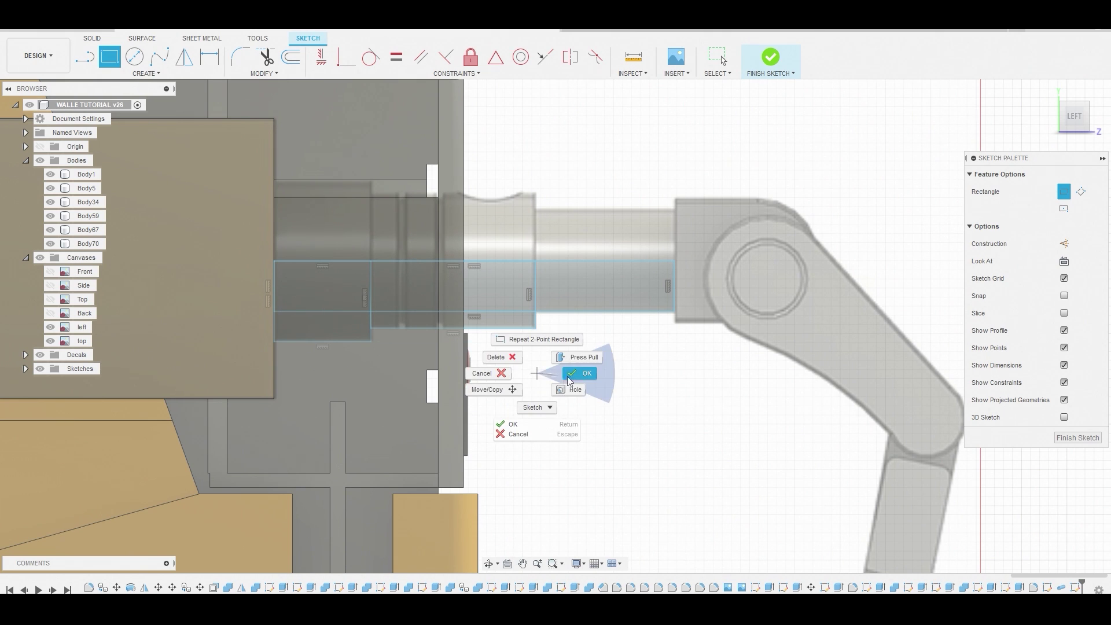
left_click(576, 375)
scroll(596, 359, "down", 2)
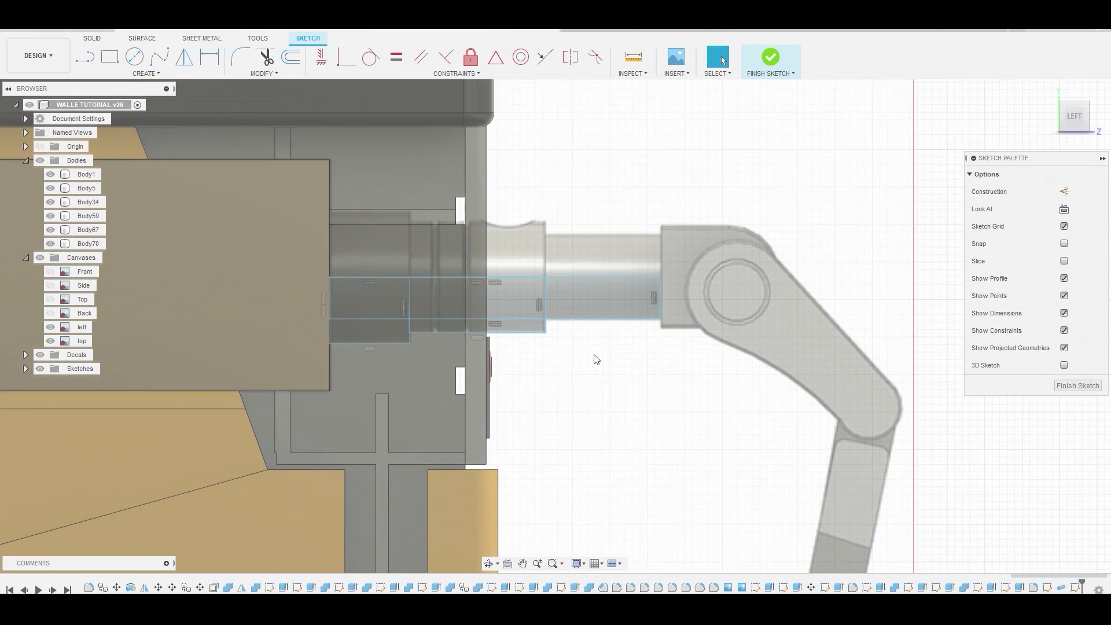
left_click(763, 60)
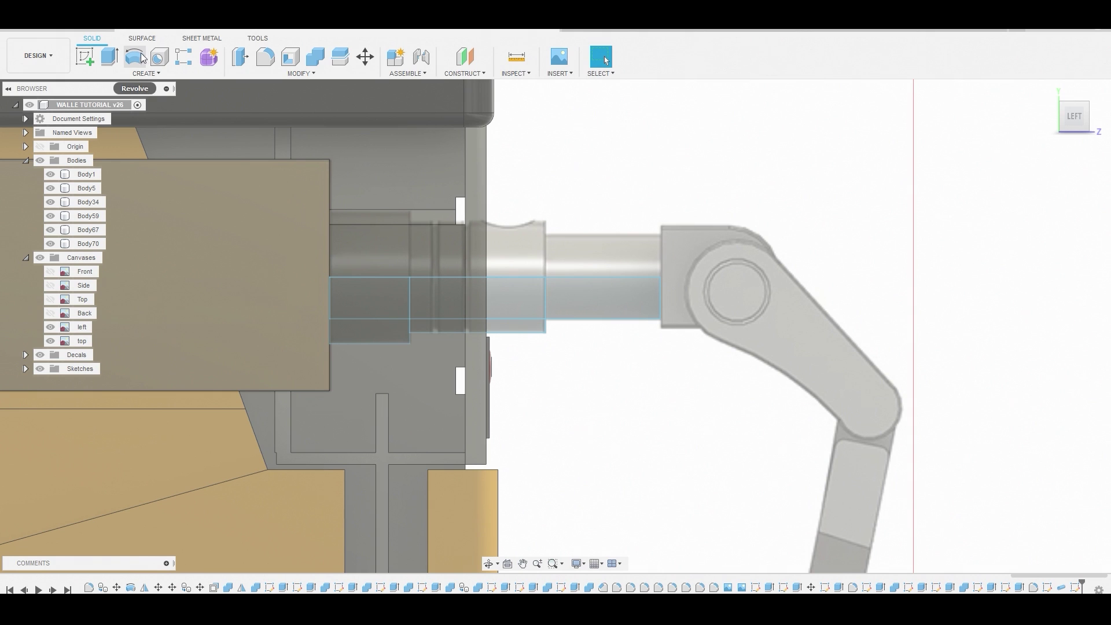
Revolve the five shaft profiles 360 degrees about their shared upper edge as a new body
left_click(139, 57)
scroll(495, 296, "up", 2)
left_click(642, 301)
left_click(527, 309)
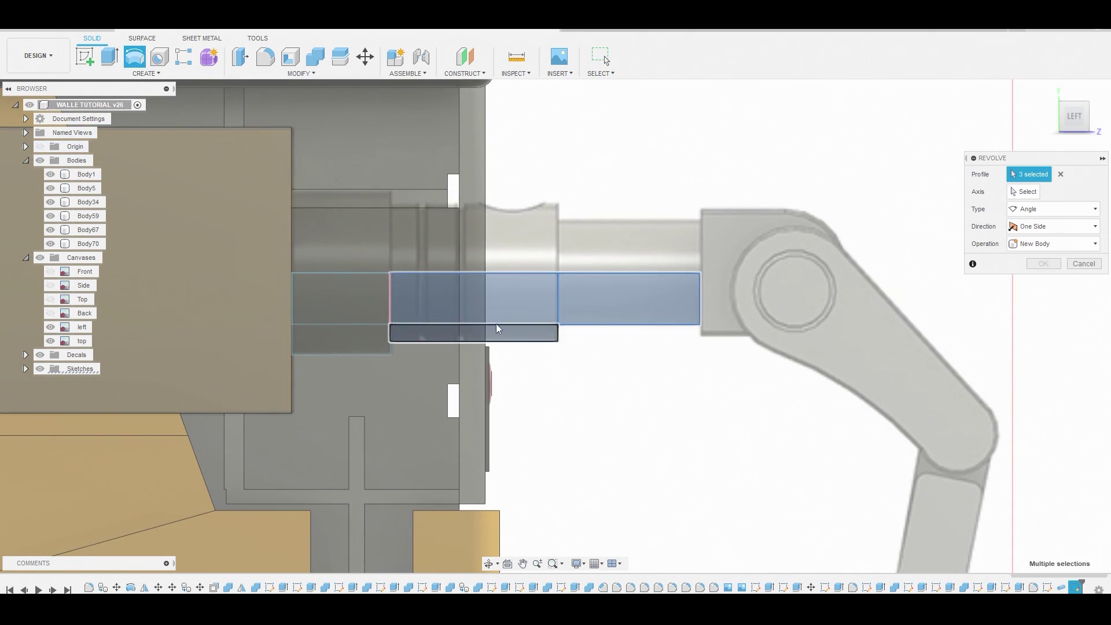
left_click(511, 331)
left_click(376, 299)
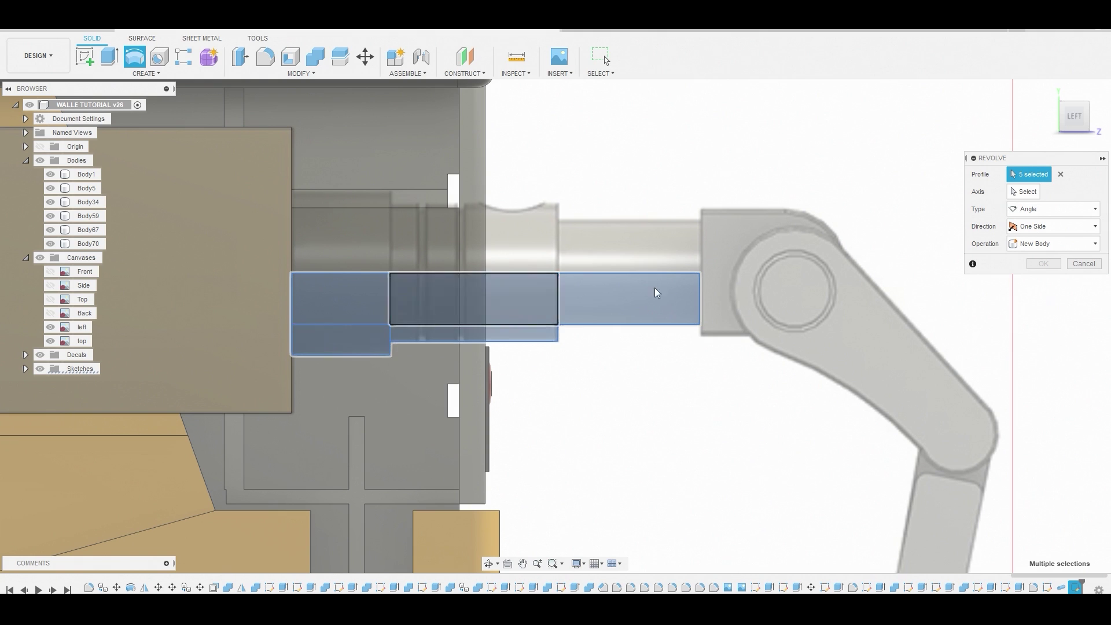
left_click(1036, 190)
left_click(602, 274)
left_click(1043, 263)
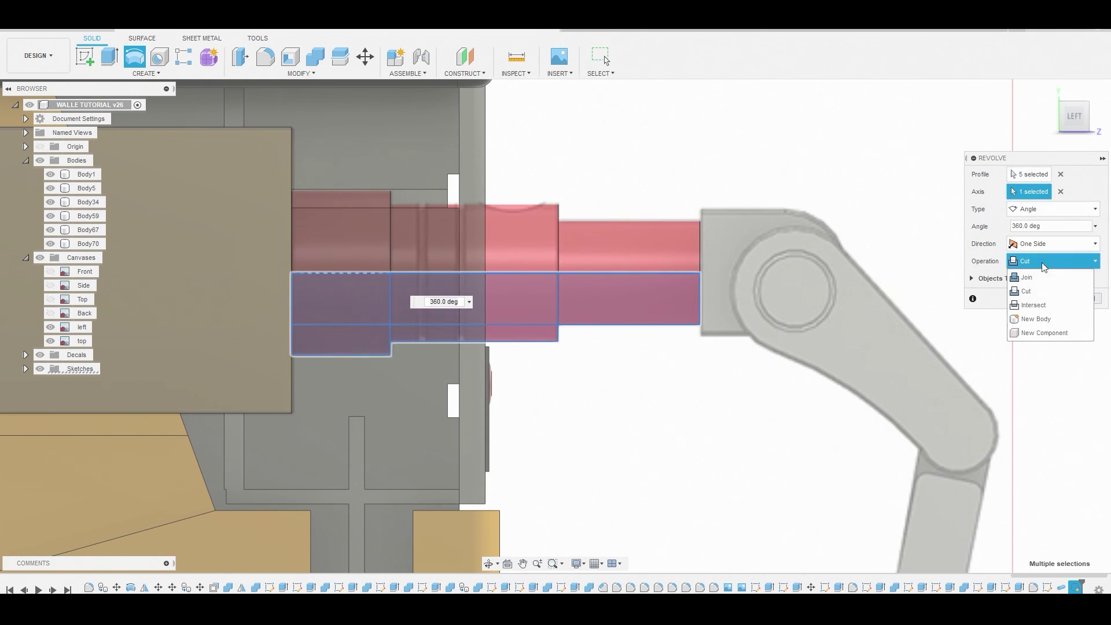
left_click(1046, 319)
left_click(1053, 296)
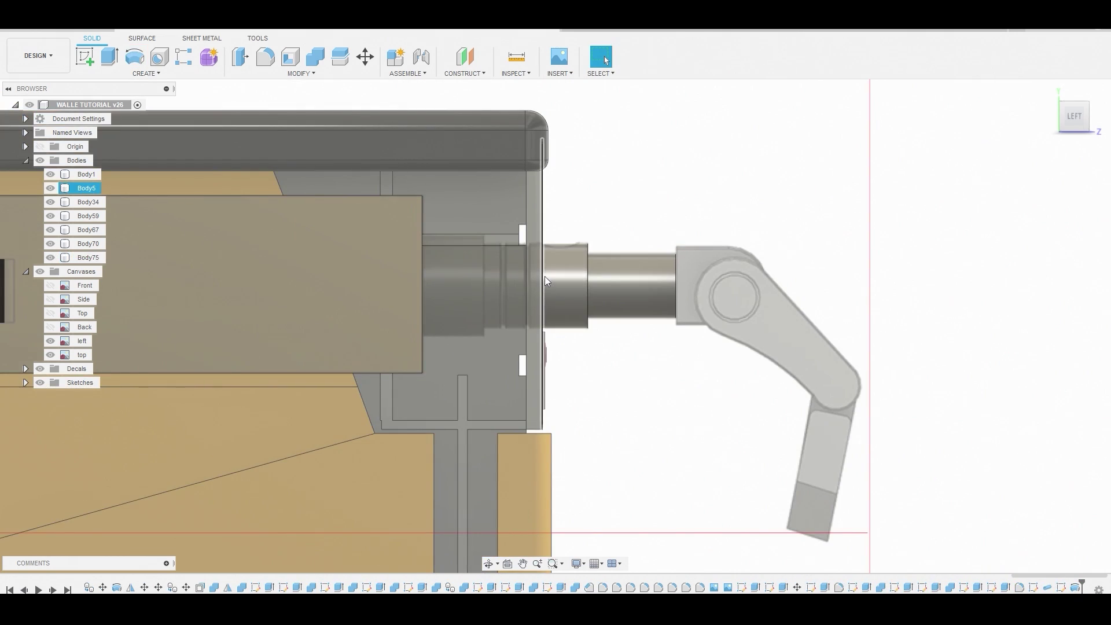
Move the revolved shaft body -9.288 mm along X so it lines up with the arm's shaft on the top canvas
right_click(68, 256)
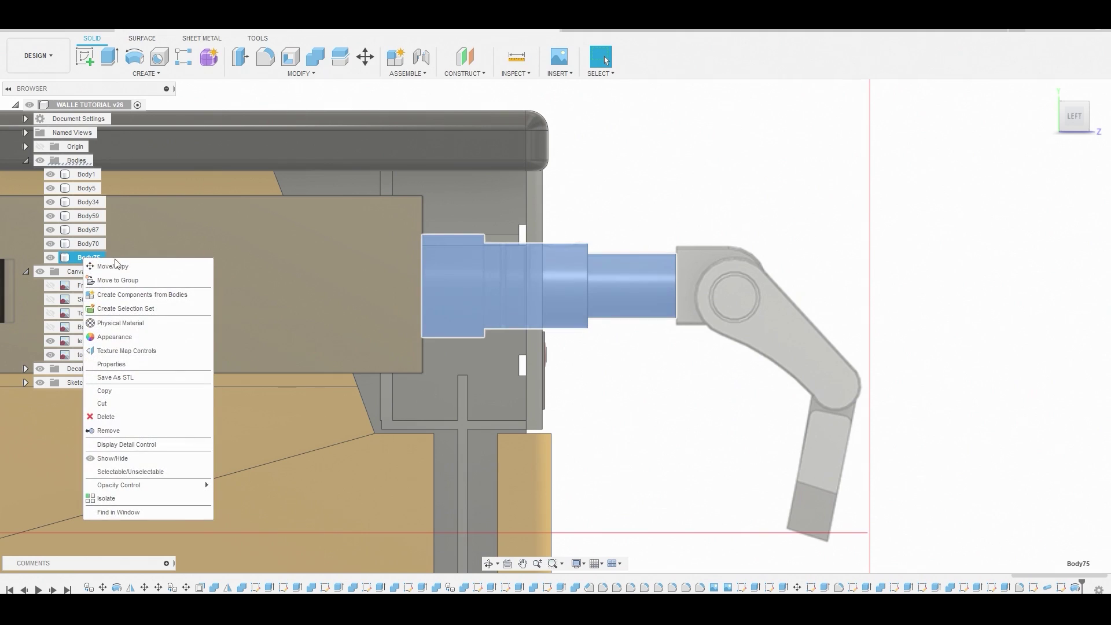
left_click(131, 266)
left_click(1072, 130)
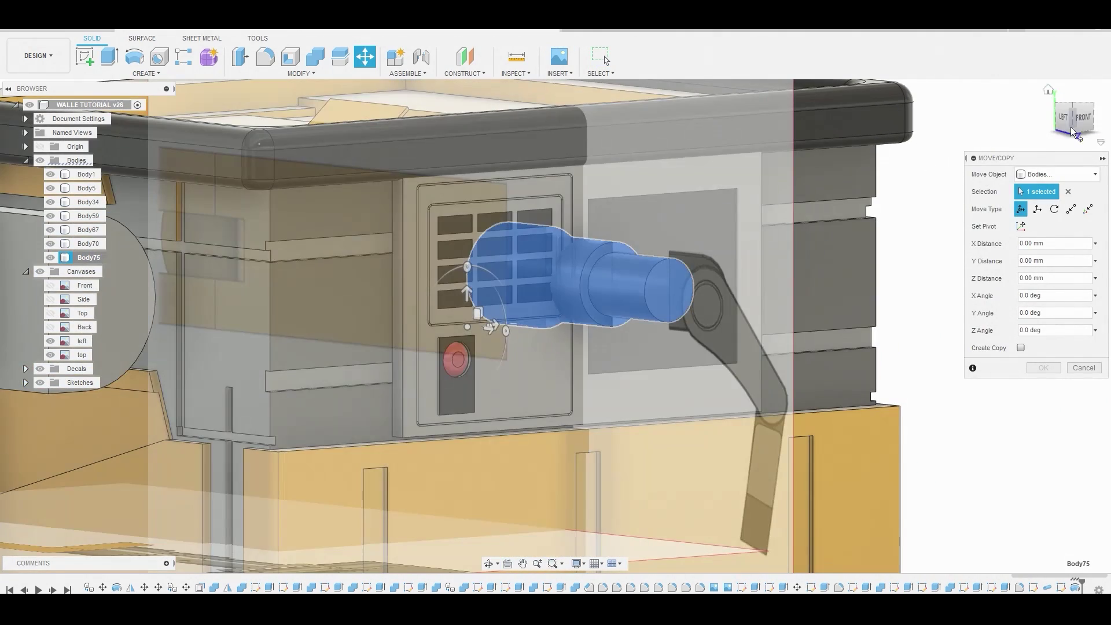
left_click(1073, 110)
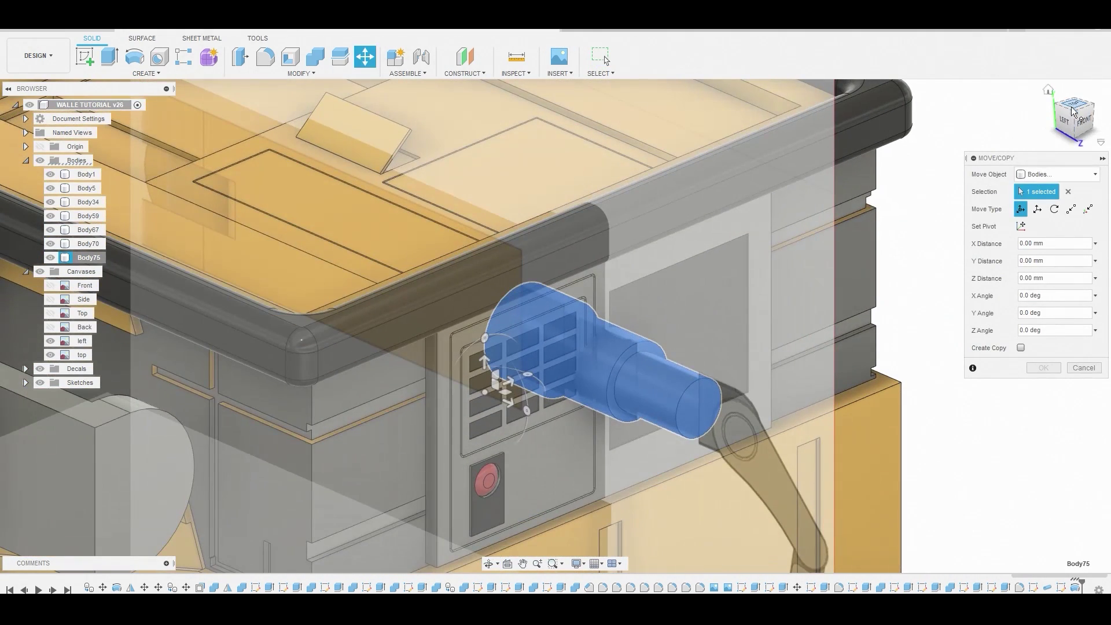
left_click(1072, 109)
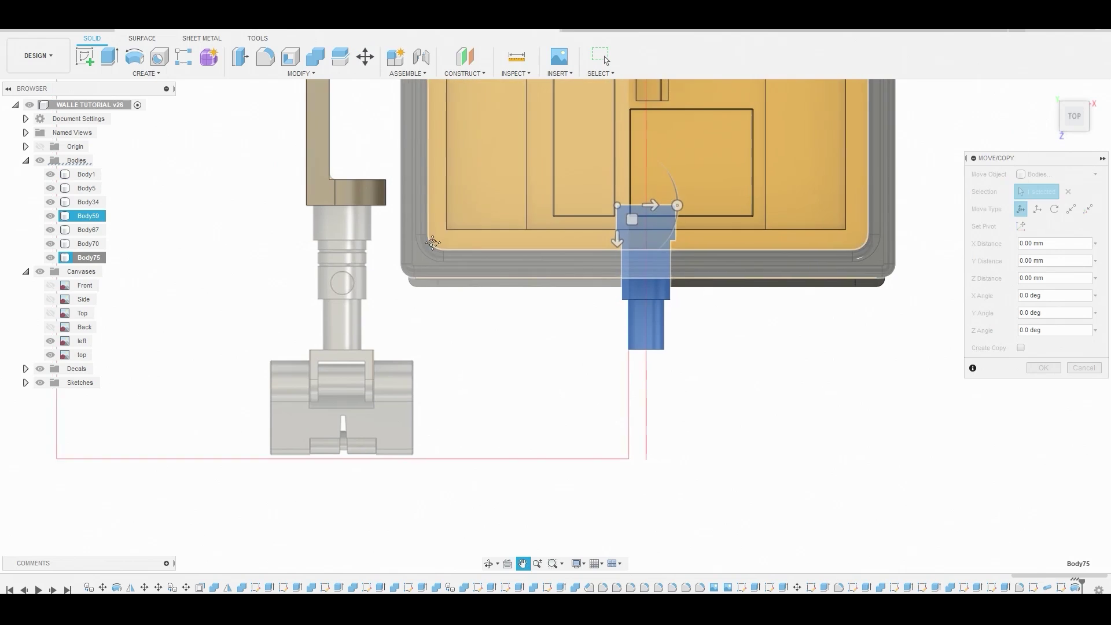
scroll(774, 256, "up", 2)
left_click_drag(840, 229, 368, 240)
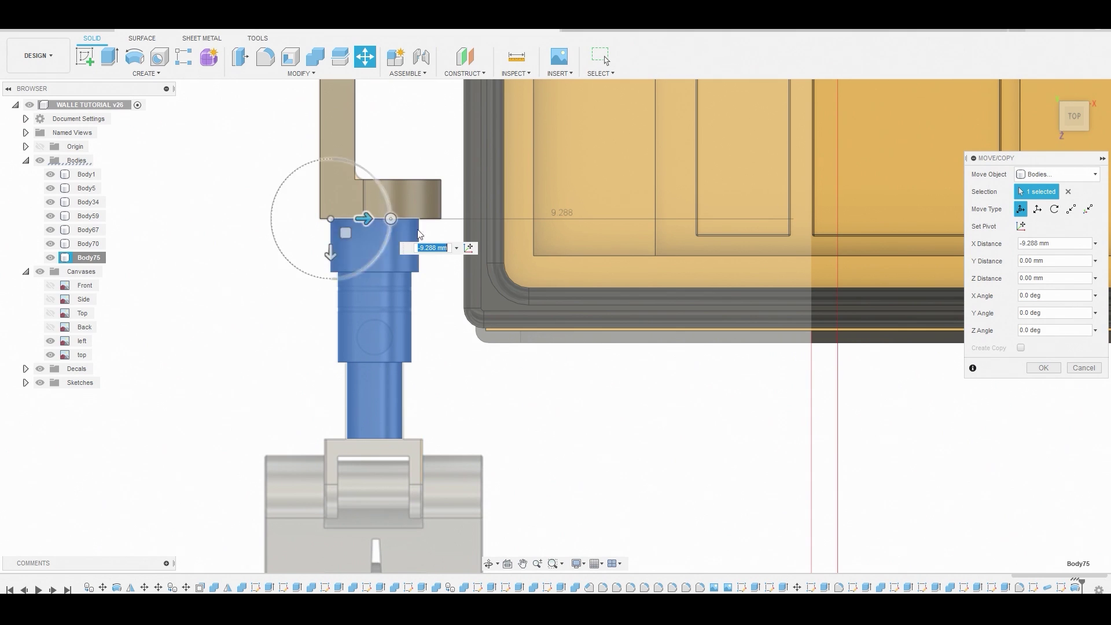
left_click(1043, 367)
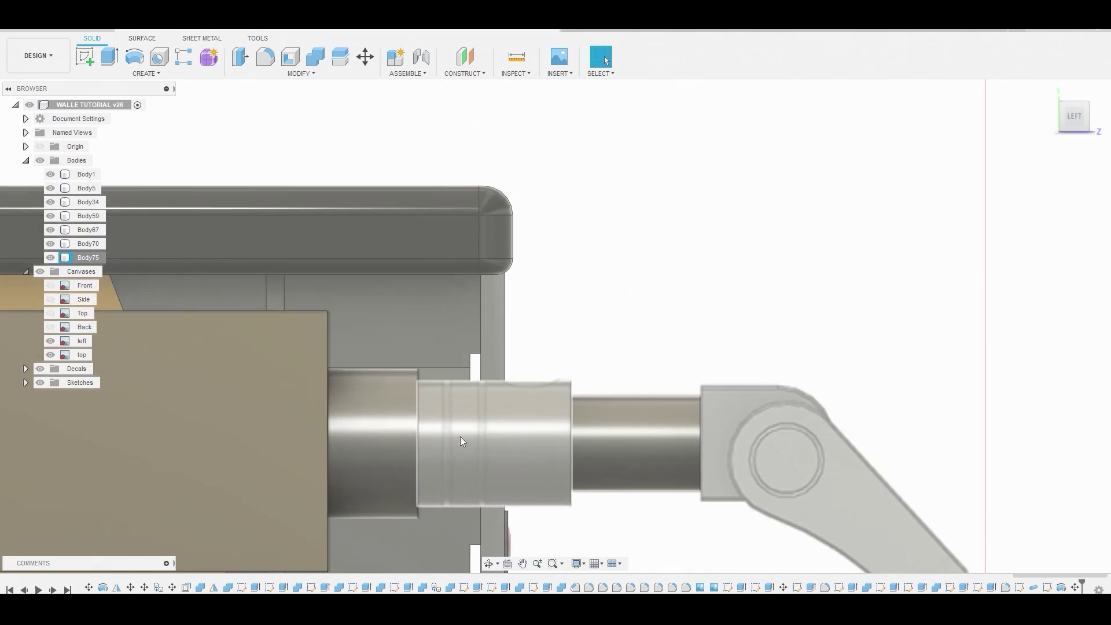
Create a circular pipe with a 0.093 mm section around the end edge of the shaft's middle section as a new body
left_click(148, 74)
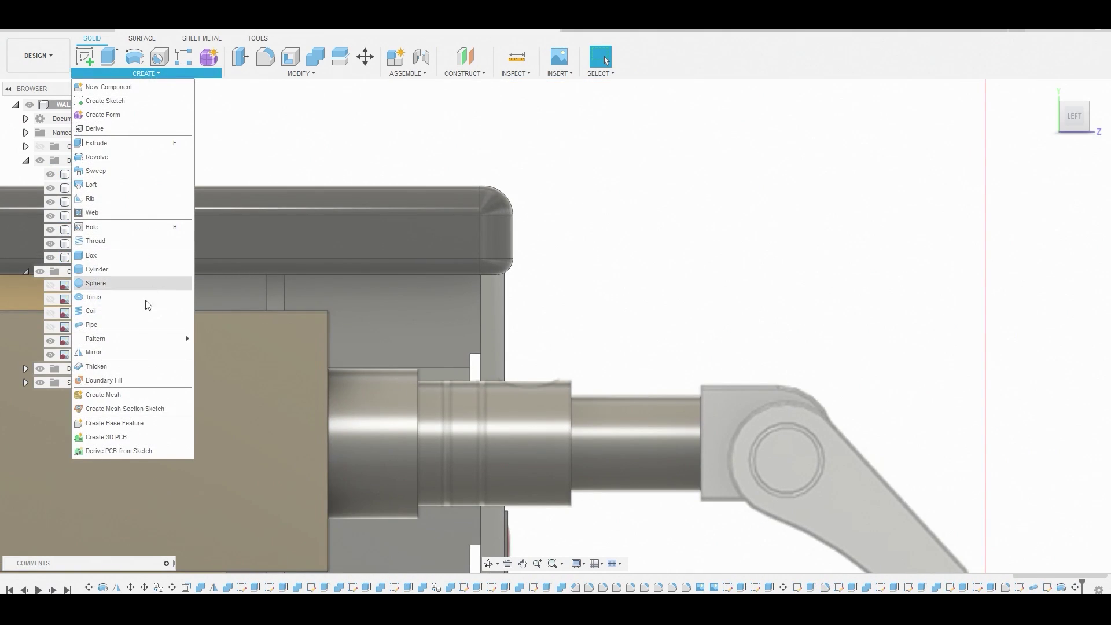
left_click(130, 332)
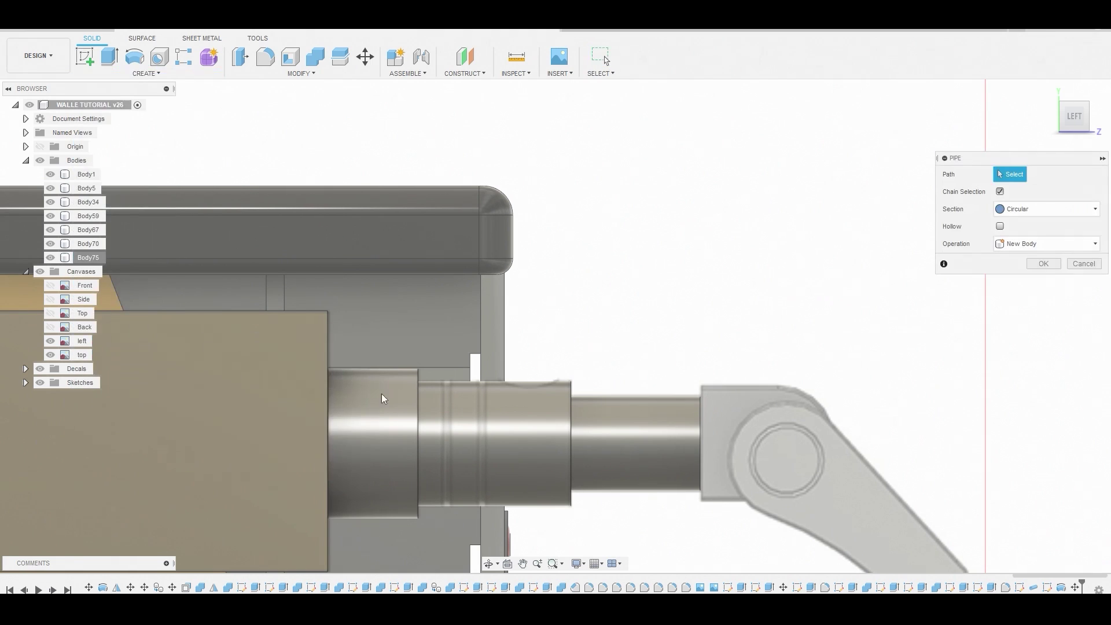
left_click(570, 435)
left_click(1030, 297)
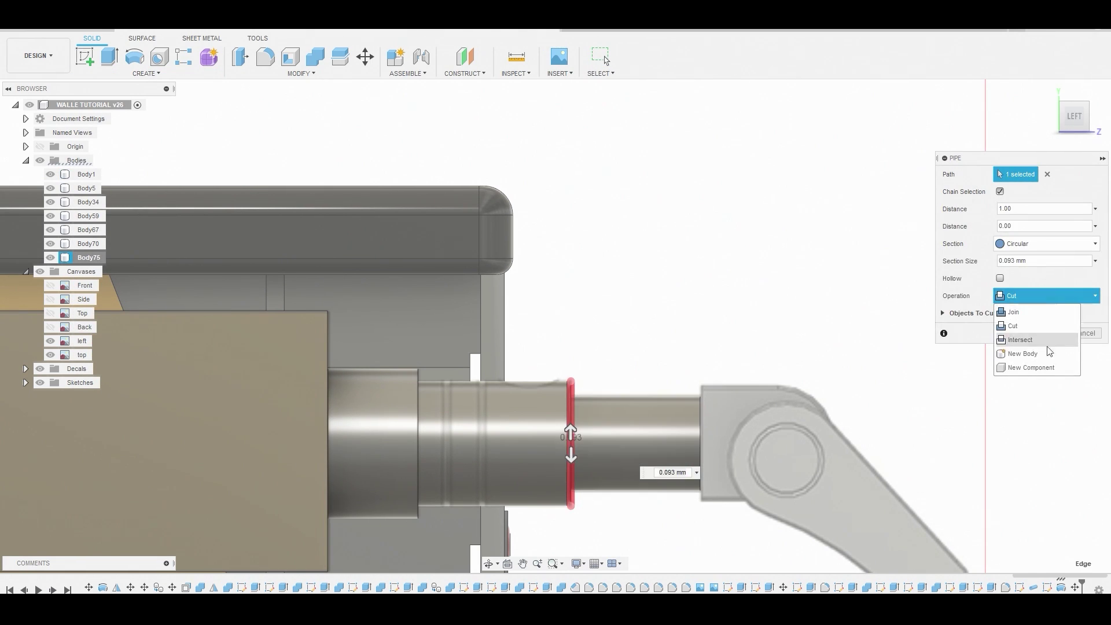
left_click(1044, 346)
left_click(1047, 318)
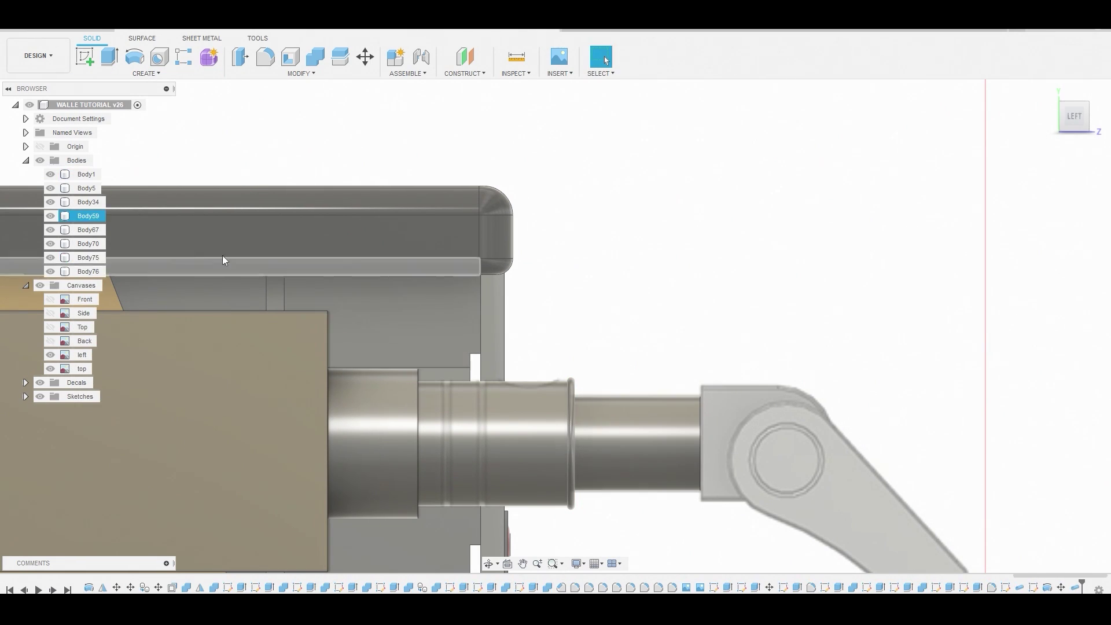
Move the pipe ring -1.056 mm along Z onto the nearer groove line of the reference canvas
right_click(88, 271)
left_click(125, 280)
left_click_drag(600, 509, 514, 505)
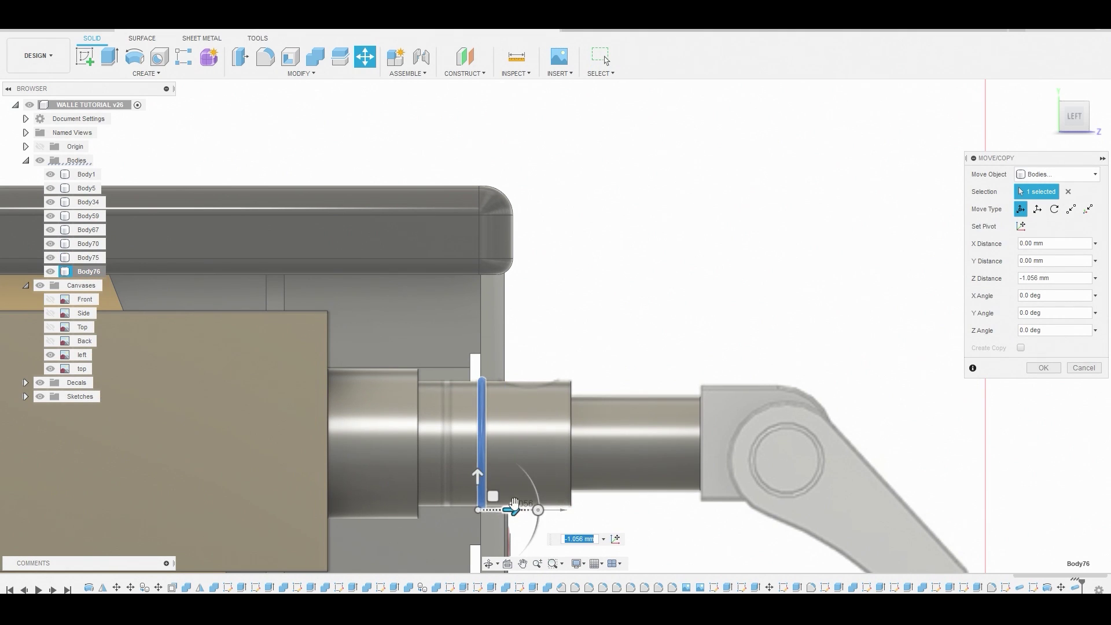
left_click(1043, 367)
Copy the pipe ring and offset the copy -0.425 mm along Z onto the second groove line
left_click(85, 272)
key("ctrl+c")
key("ctrl+v")
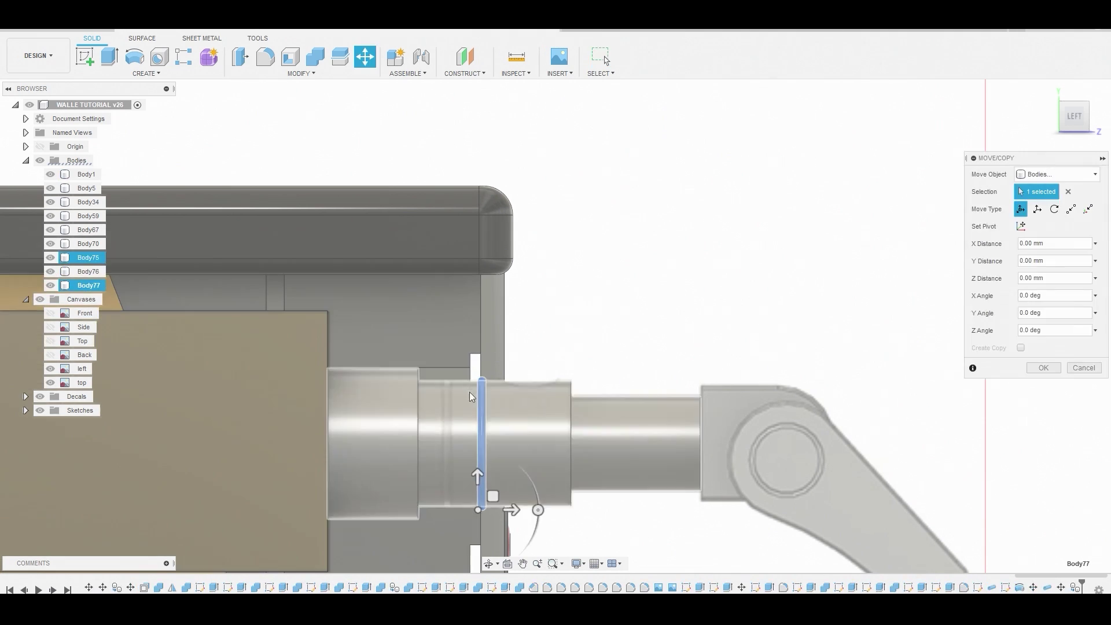
left_click_drag(513, 509, 477, 509)
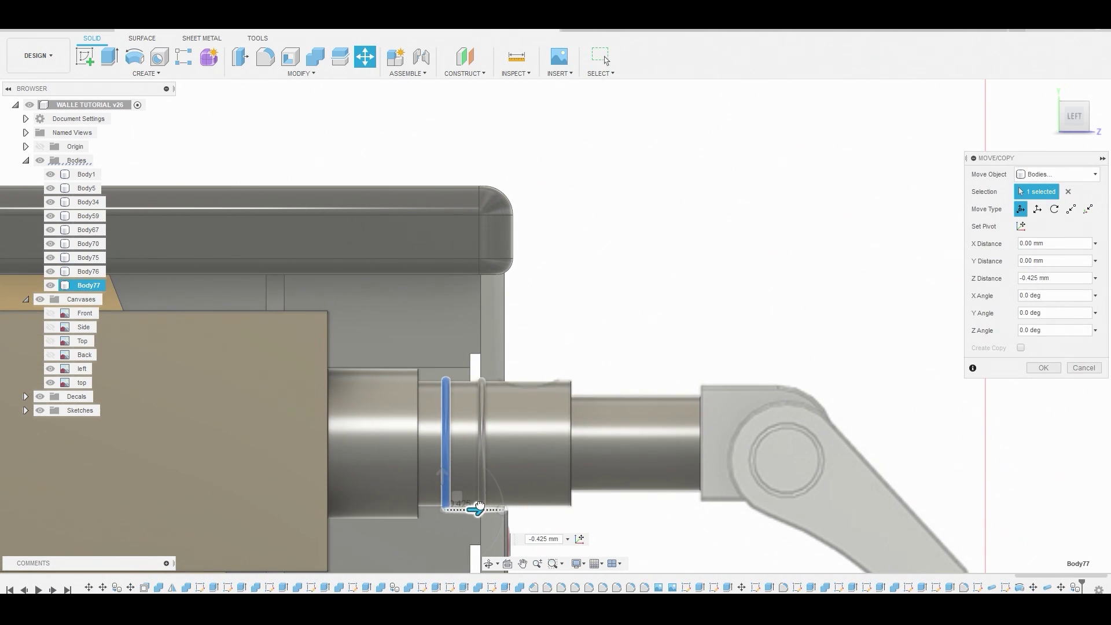
left_click(1044, 368)
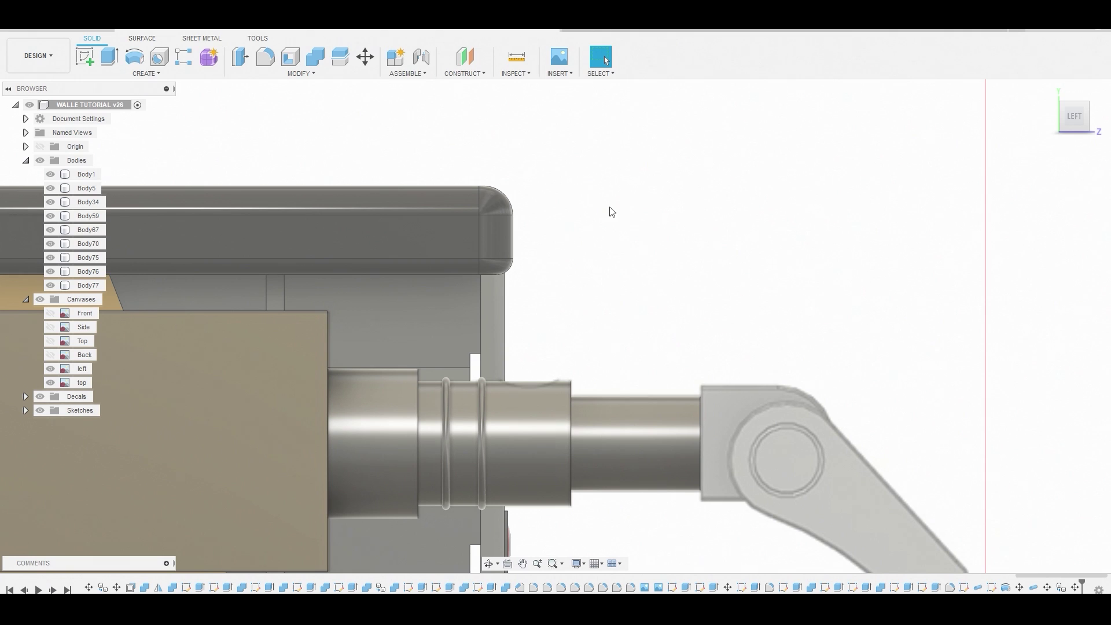
Combine the shaft with both pipe rings using the Cut operation to carve two round grooves
left_click(315, 57)
left_click(533, 406)
left_click(480, 414)
left_click(448, 406)
left_click(1061, 210)
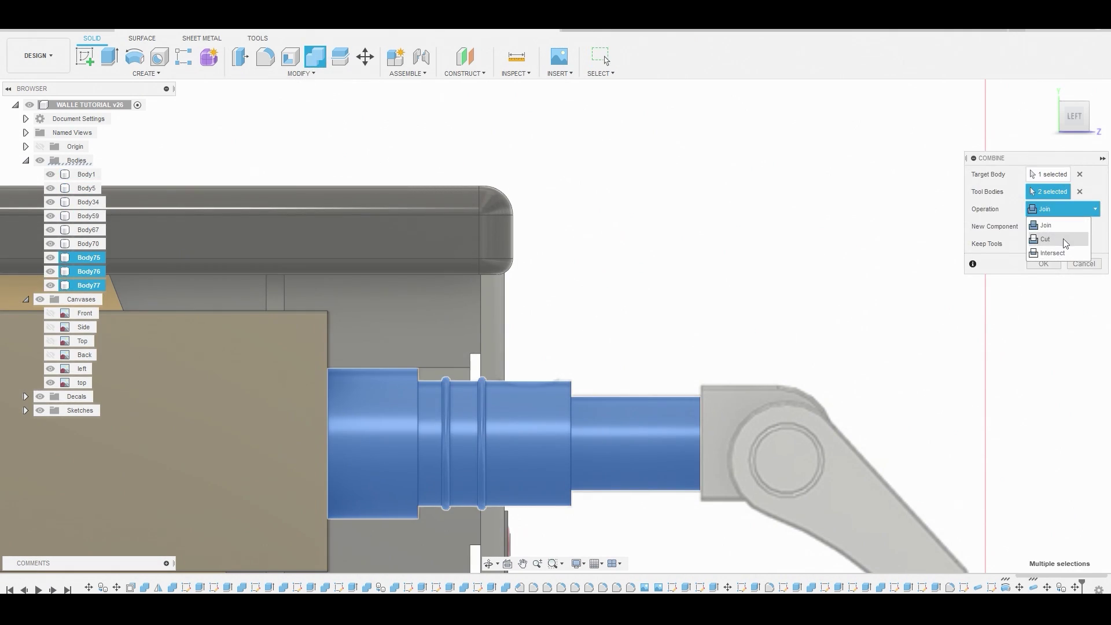
left_click(1063, 239)
left_click(1043, 263)
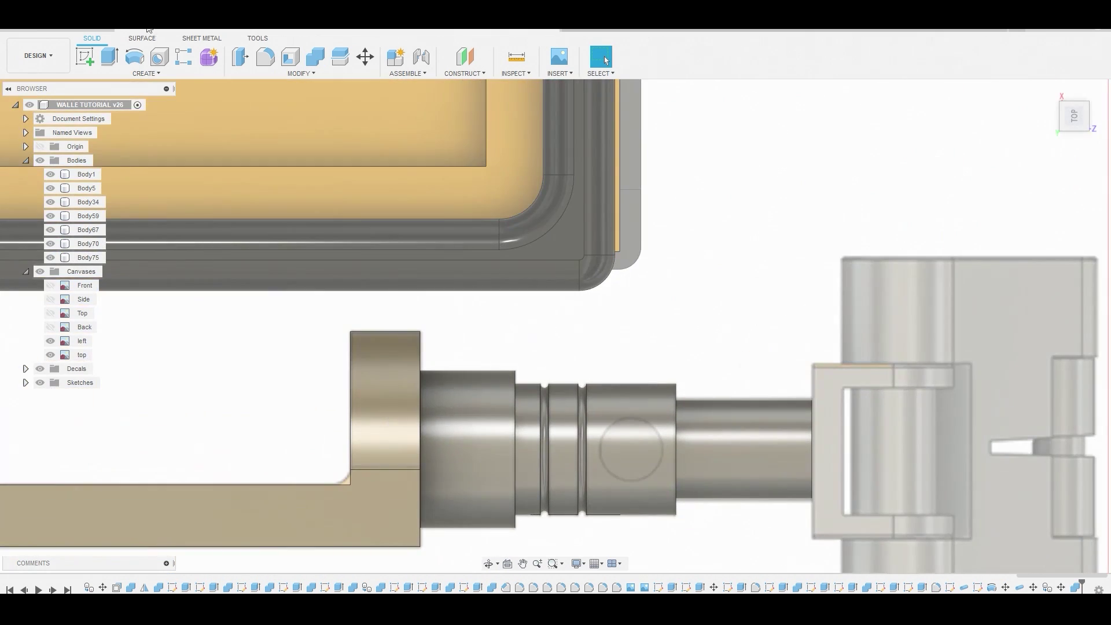
Sketch a circle on the top-view plane, tracing the round hole on the shaft's middle section
left_click(84, 61)
left_click(446, 270)
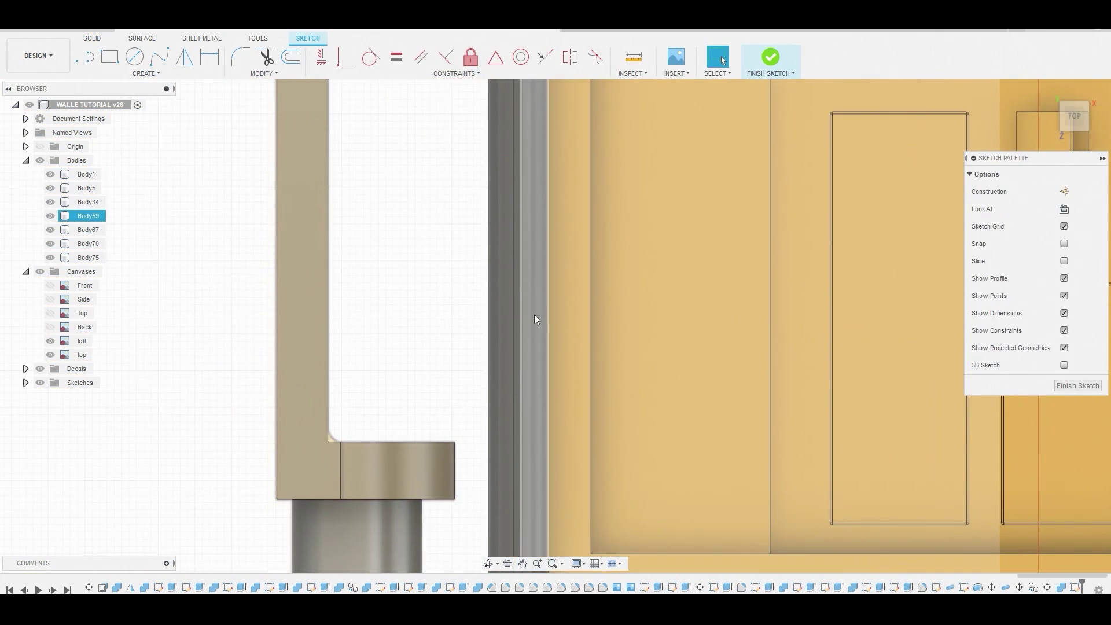
scroll(495, 340, "up", 5)
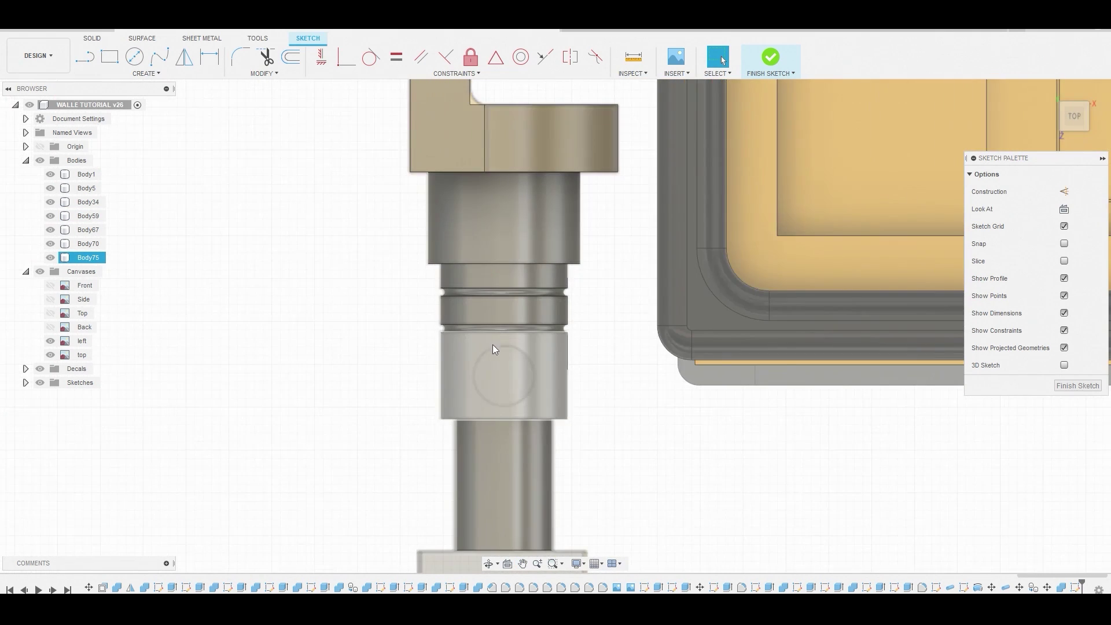
left_click(134, 56)
scroll(504, 398, "up", 3)
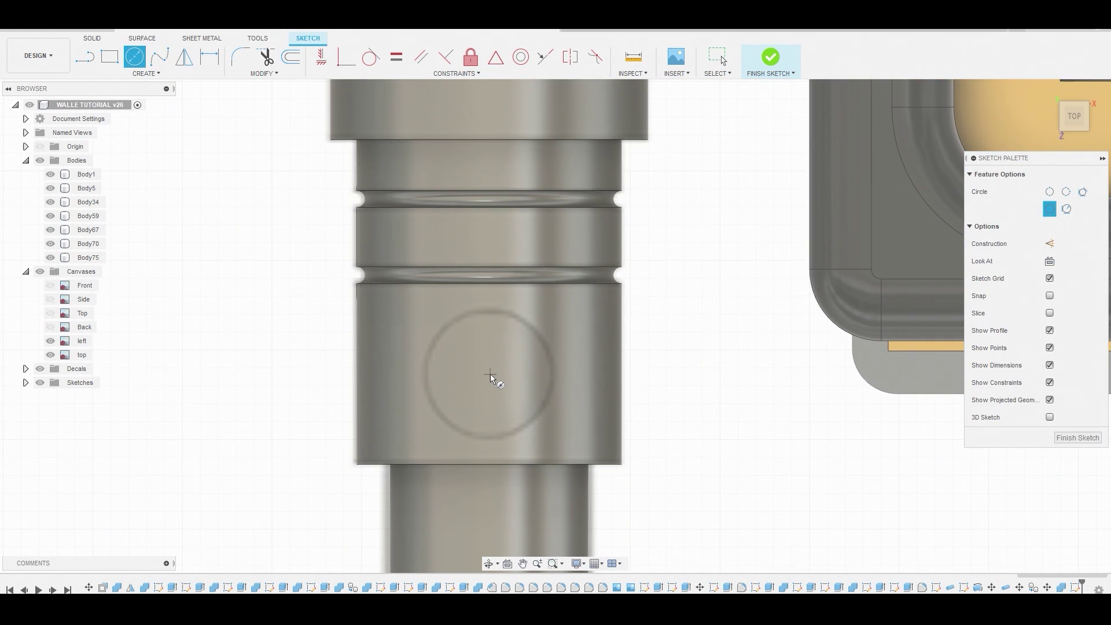
left_click(490, 374)
key("Escape")
right_click(509, 340)
left_click(505, 367)
scroll(505, 366, "down", 1)
scroll(509, 362, "down", 2)
Extrude the circle profile 5.944 mm upward as a cut through the shaft's middle section
left_click(513, 357)
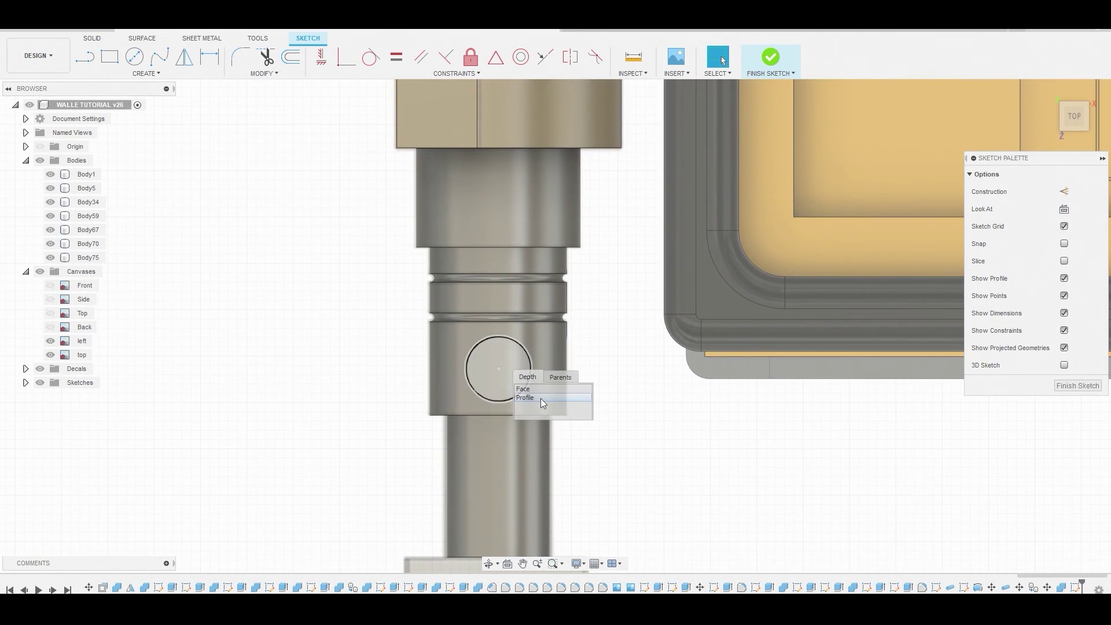
left_click(540, 398)
right_click(511, 369)
left_click(558, 354)
scroll(523, 380, "down", 1)
middle_click_drag(521, 390, 606, 326, "shift")
scroll(614, 391, "down", 3)
left_click_drag(553, 480, 553, 338)
scroll(535, 391, "up", 3)
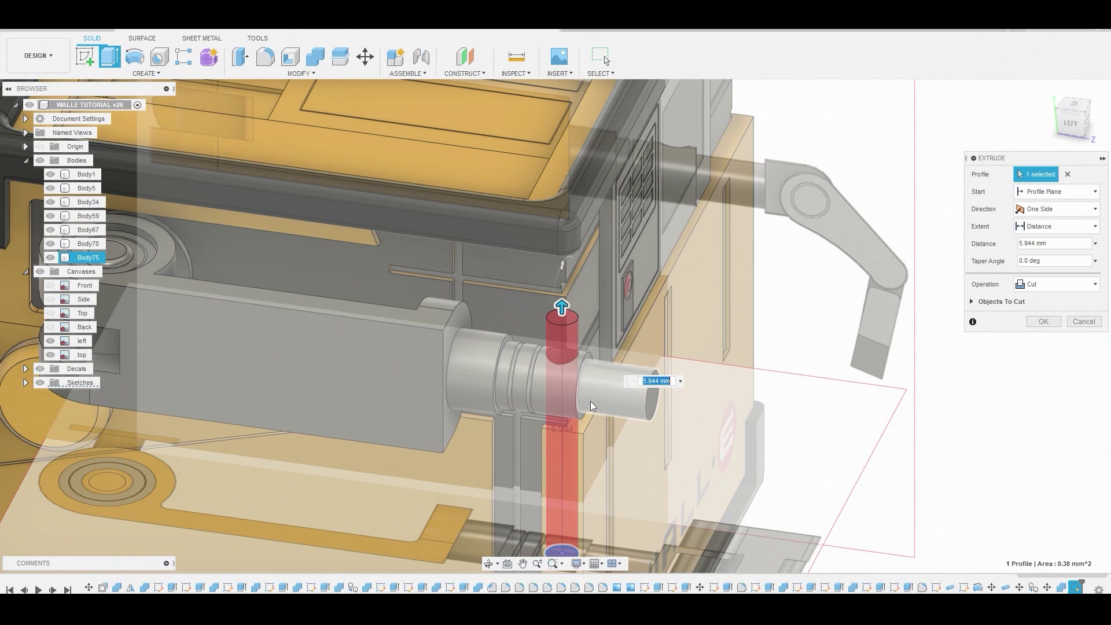
left_click(1041, 322)
Sketch a rectangle on the top-view plane over the wrist bracket at the end of the shaft
left_click(1073, 107)
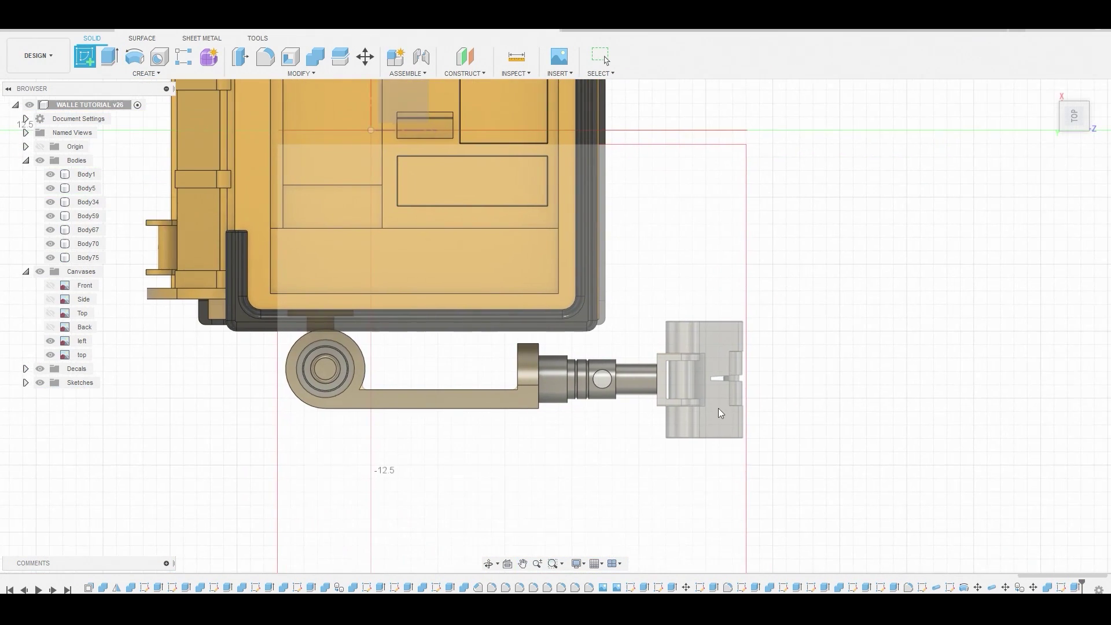
scroll(717, 408, "up", 5)
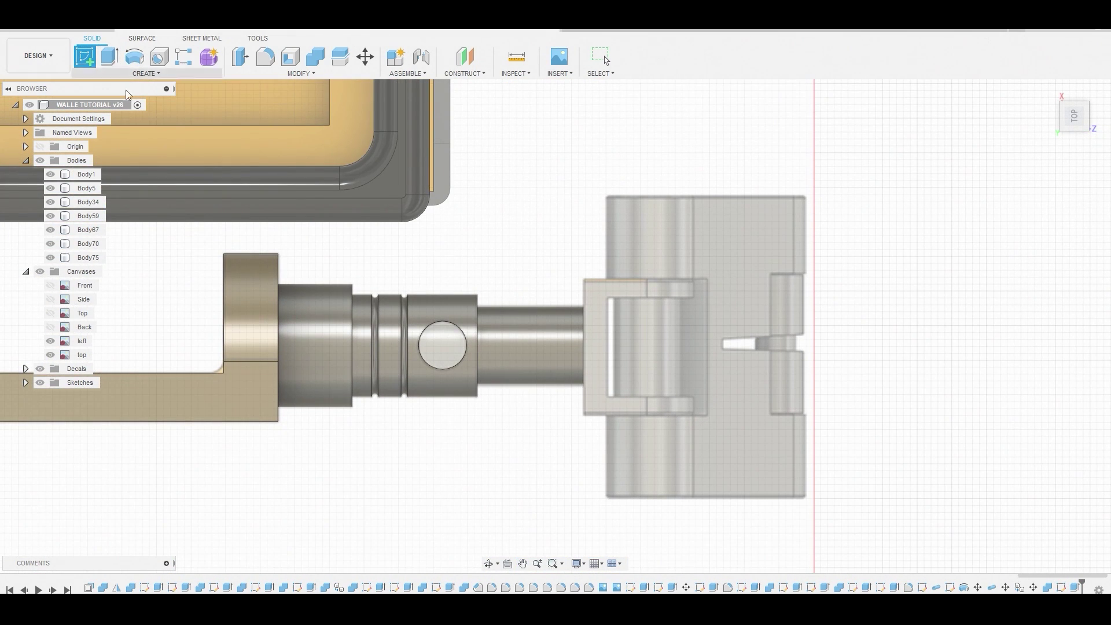
left_click(621, 346)
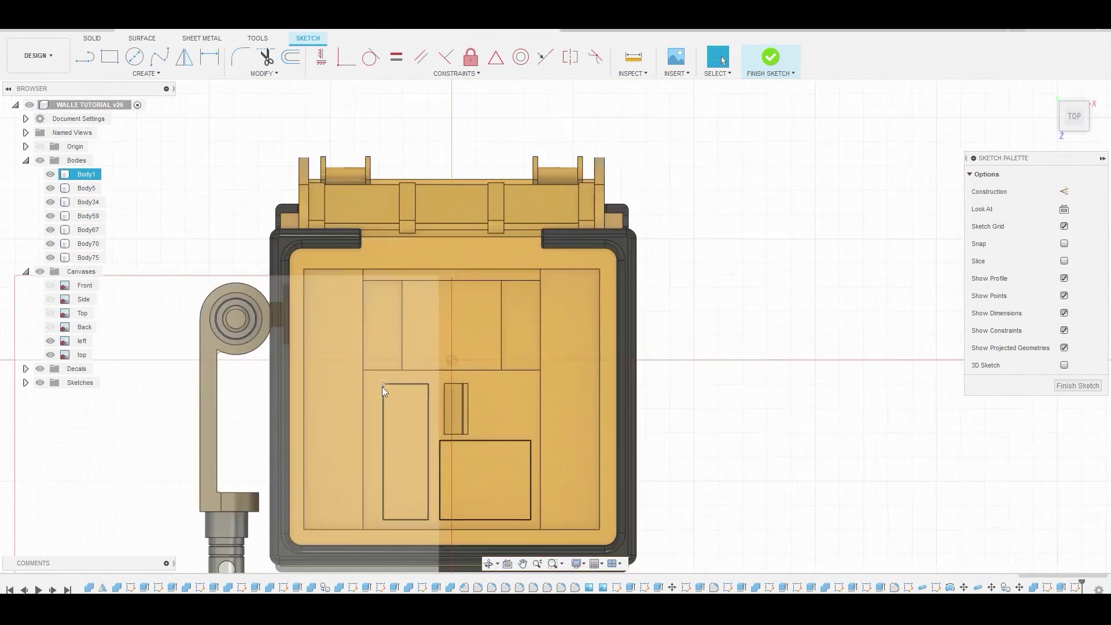
middle_click_drag(382, 386, 523, 214)
scroll(469, 412, "up", 5)
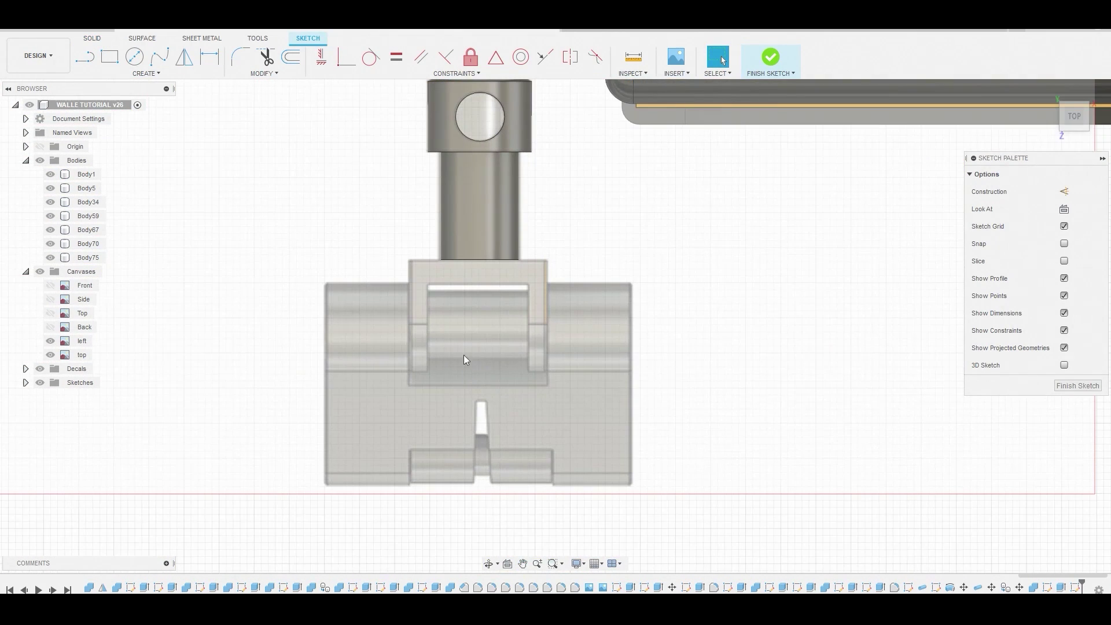
left_click(110, 57)
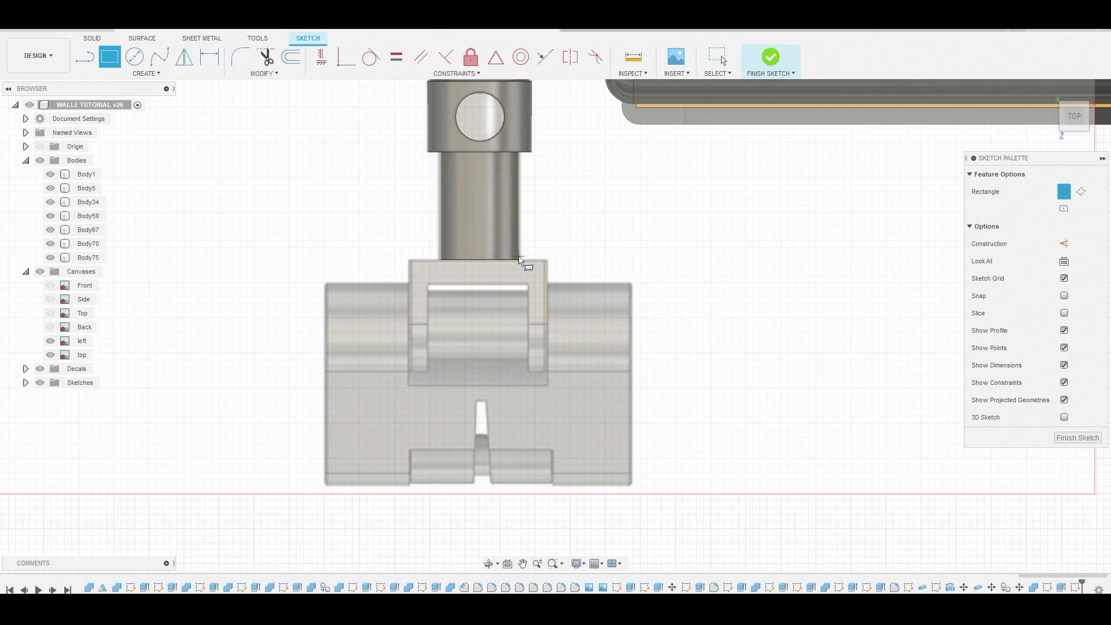
scroll(544, 267, "up", 2)
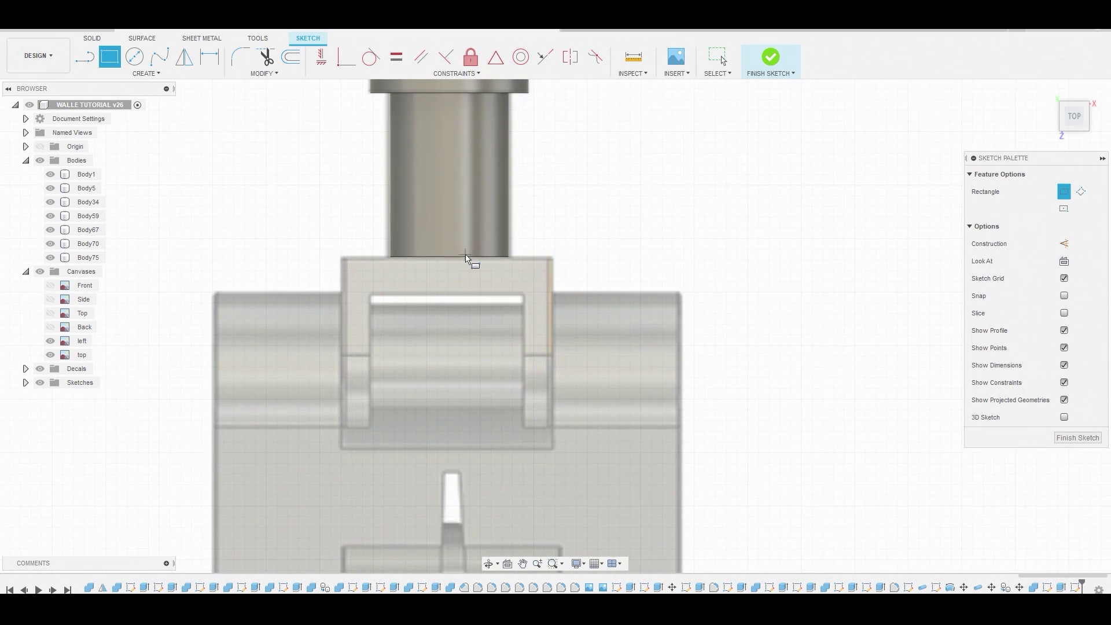
scroll(460, 259, "up", 1)
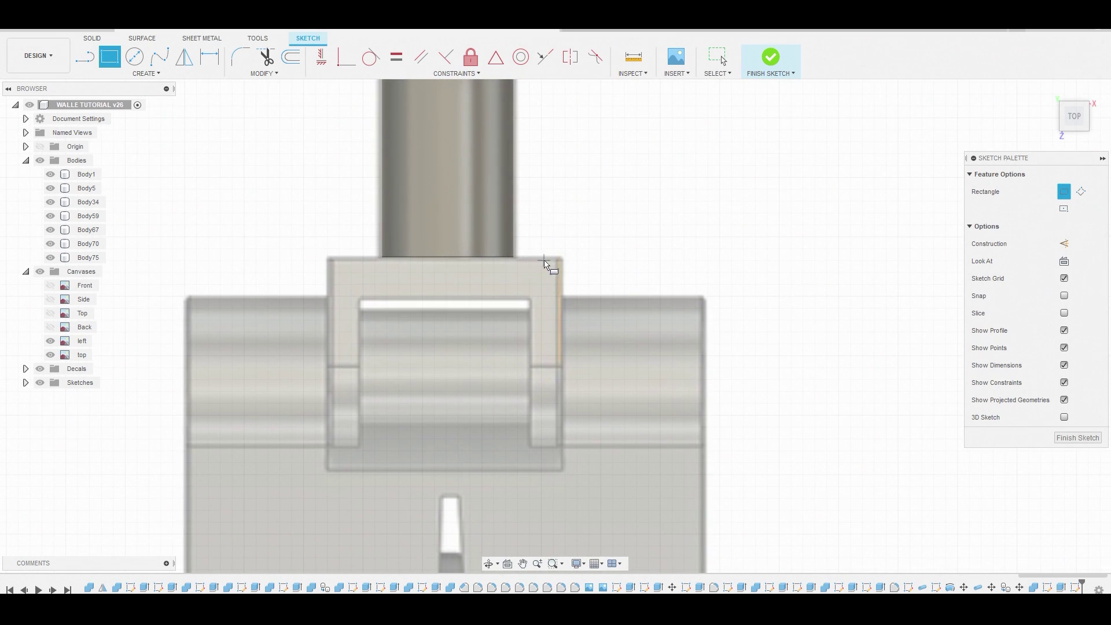
left_click(558, 259)
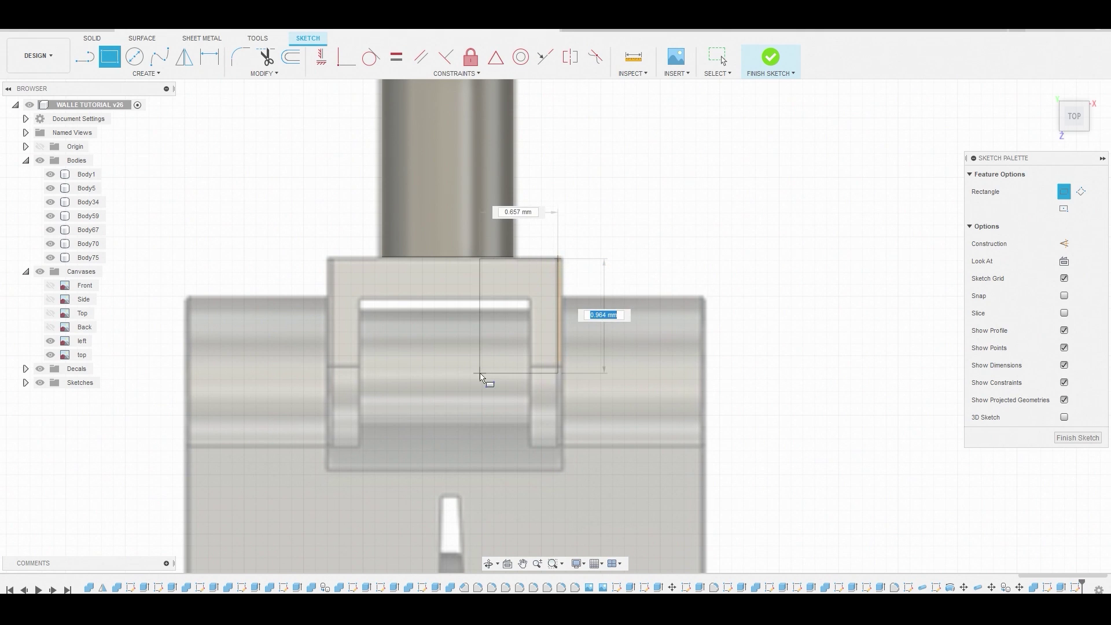
left_click(329, 451)
right_click(378, 401)
left_click(422, 402)
Extrude the wrist bracket rectangle 1.202 mm upward as a new body
left_click(417, 314)
right_click(418, 313)
left_click(480, 294)
scroll(468, 335, "down", 5)
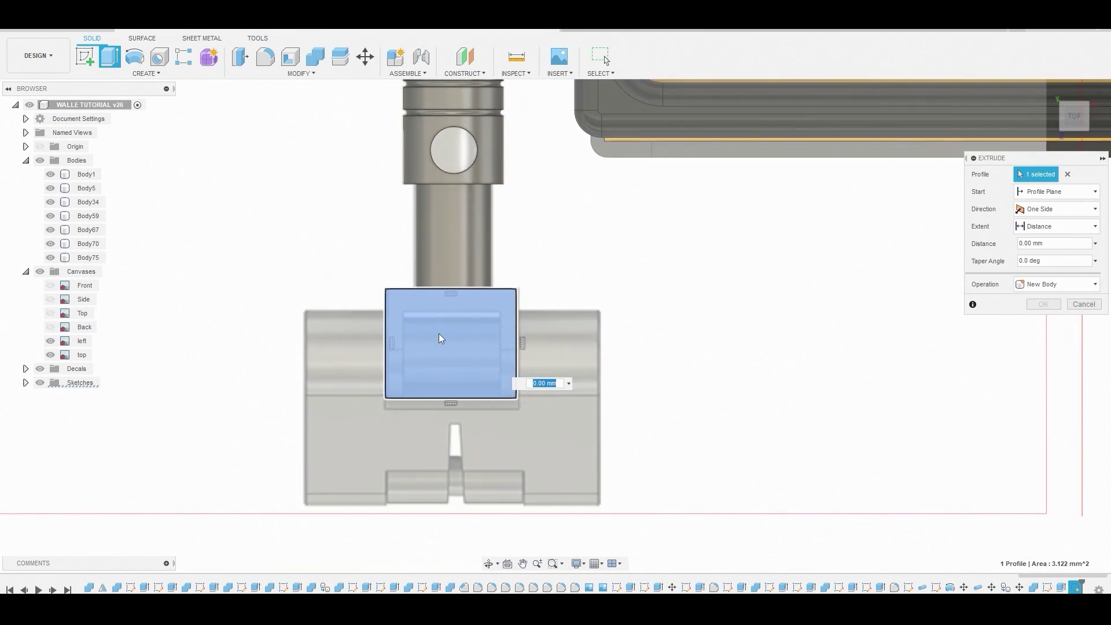
middle_click_drag(434, 335, 675, 209, "shift")
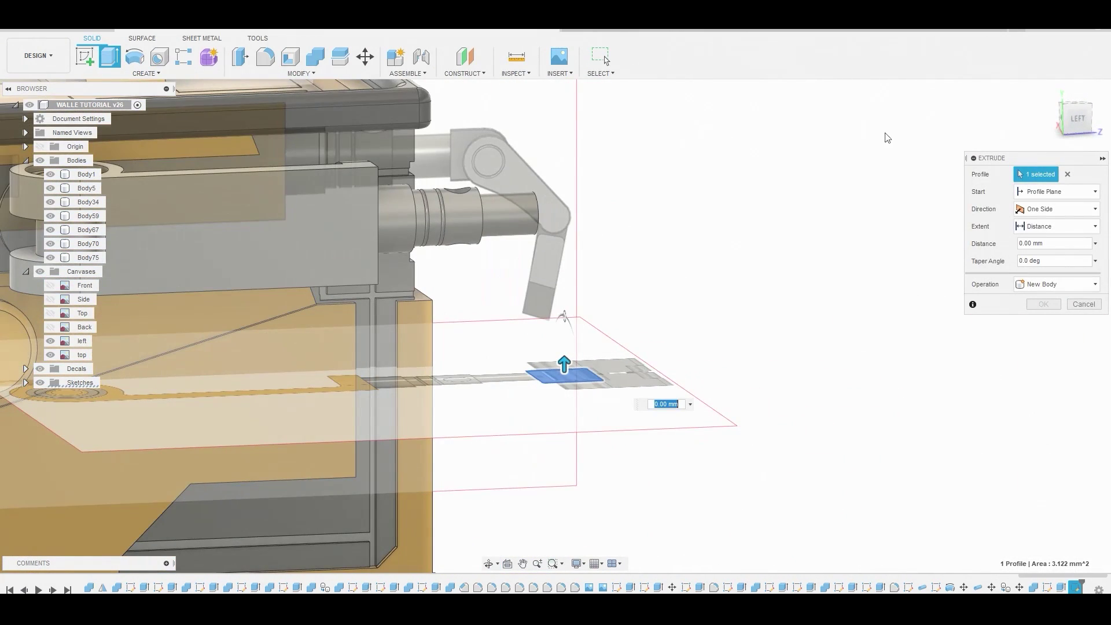
left_click(1078, 122)
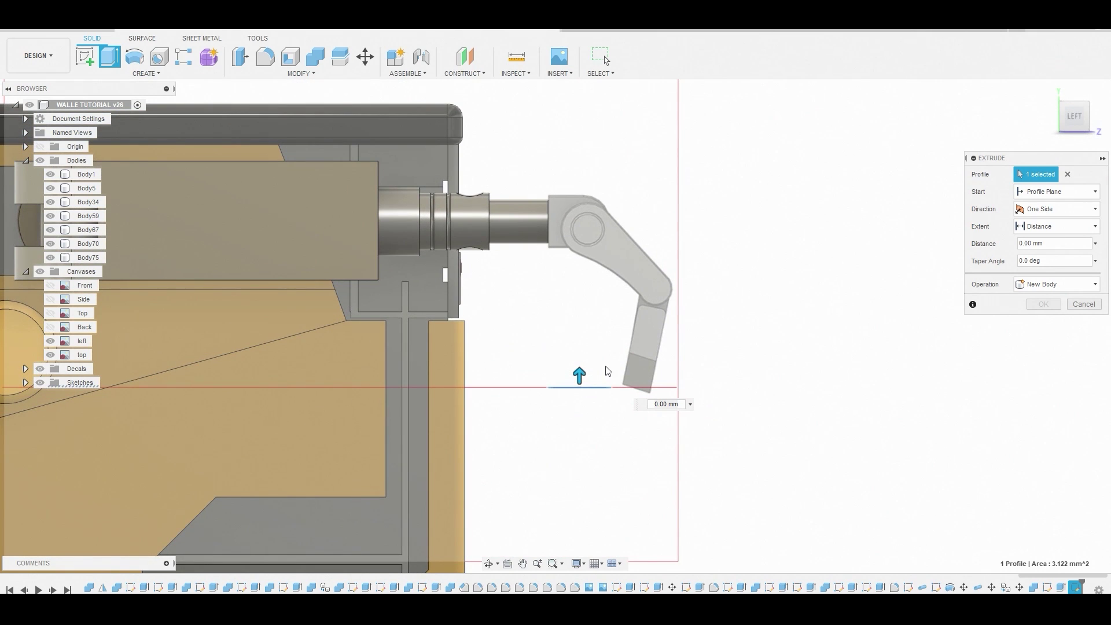
left_click_drag(579, 375, 579, 329)
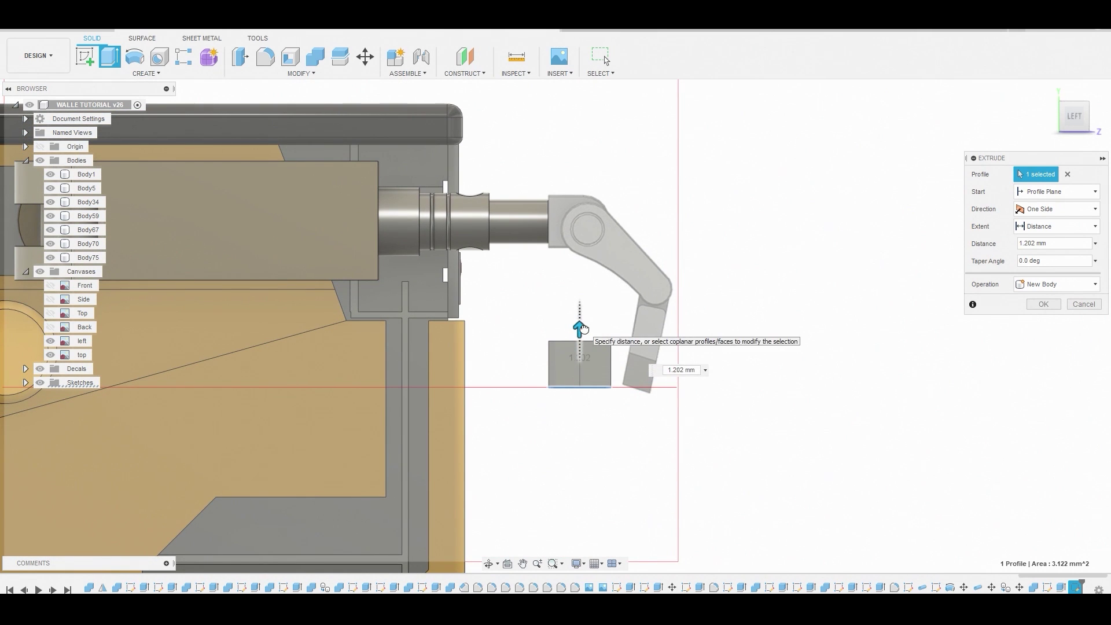
left_click(1042, 304)
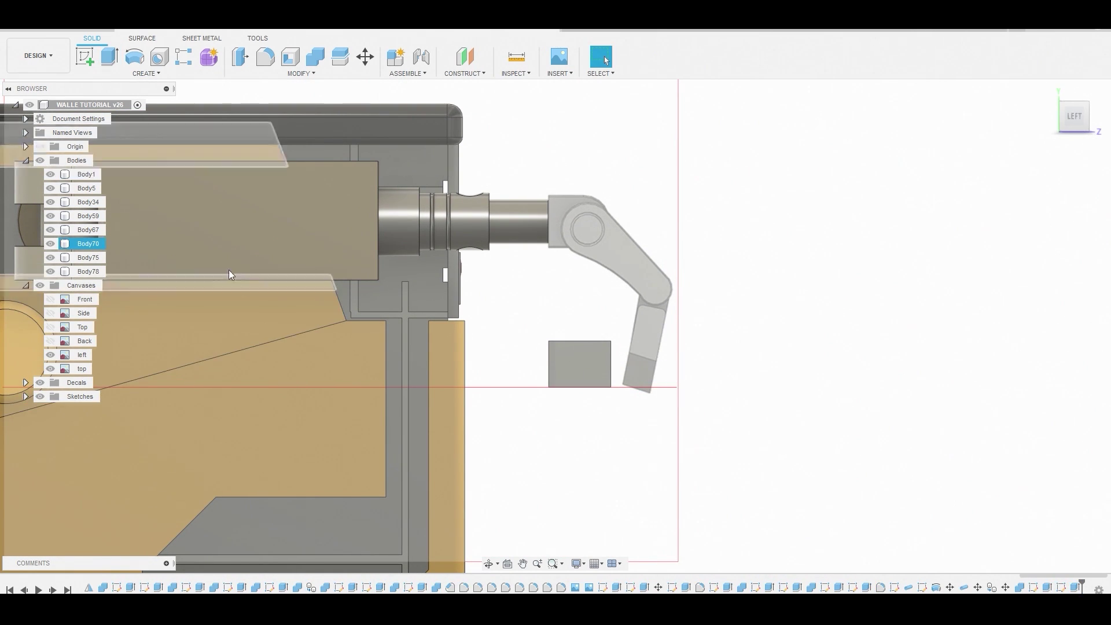
Move the wrist bracket body 3.622 mm upward in Y so it lines up with the end of the shaft
left_click(88, 271)
right_click(88, 272)
left_click(122, 283)
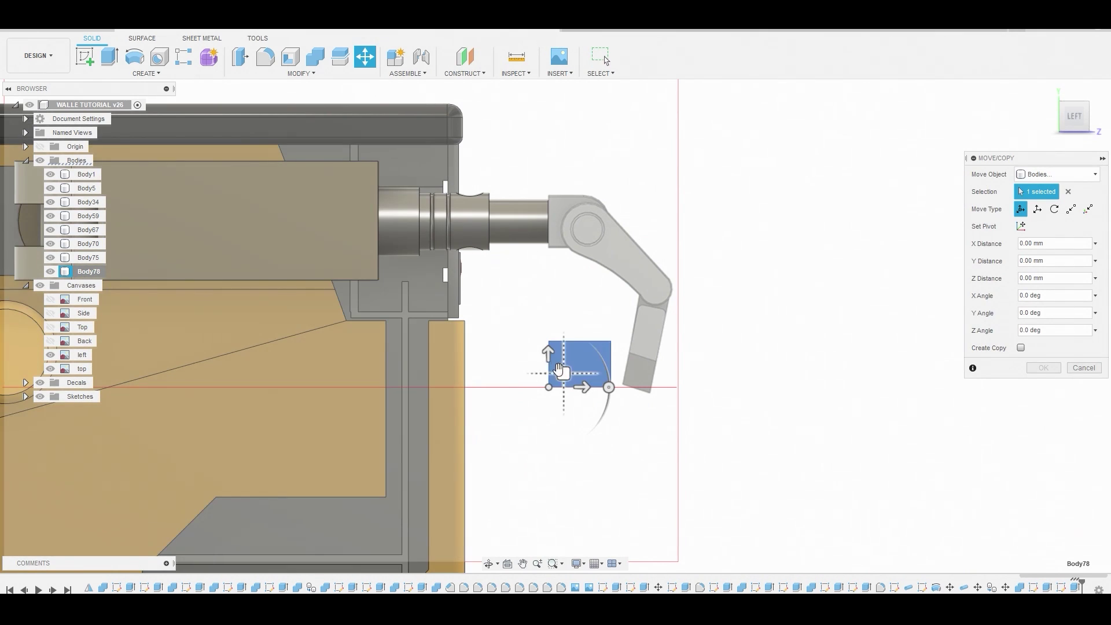
left_click_drag(549, 354, 547, 216)
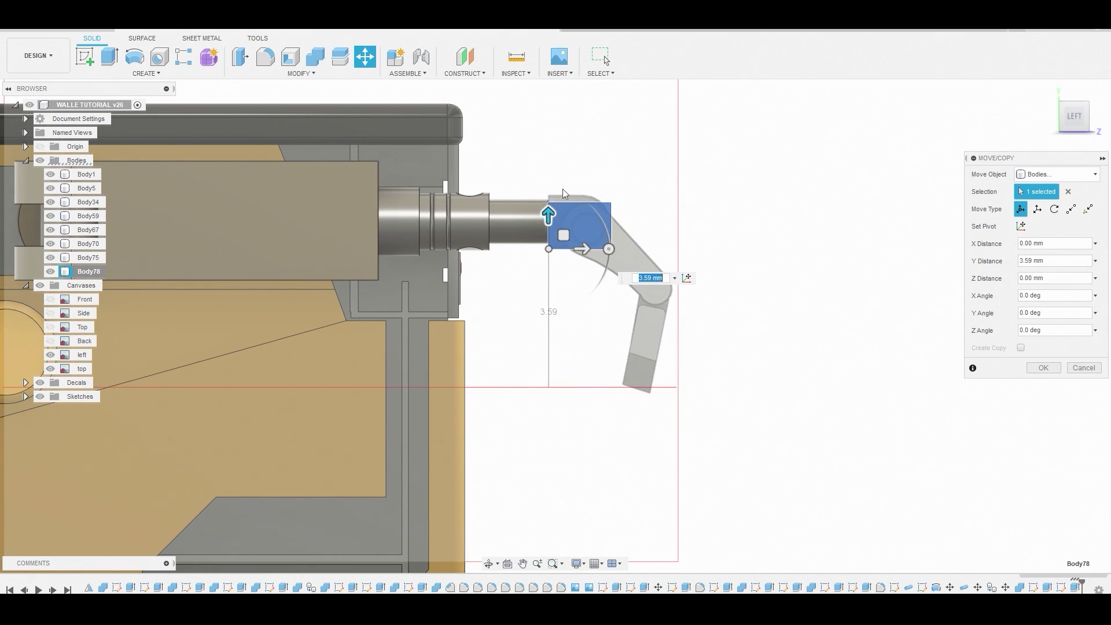
scroll(560, 196, "up", 5)
mouse_move(508, 340)
left_mouse_down()
mouse_move(509, 321)
mouse_move(508, 334)
left_mouse_up()
left_click(1043, 368)
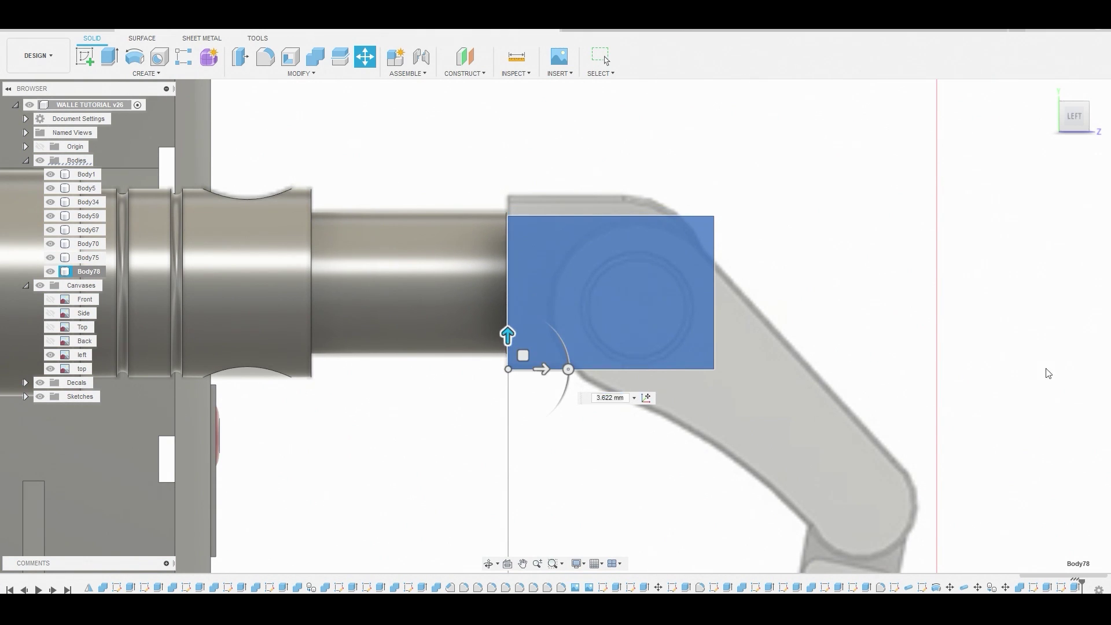
Offset the wrist bracket's top face with a distance of 1.365 mm to match the bracket height on the left canvas
left_click(425, 549)
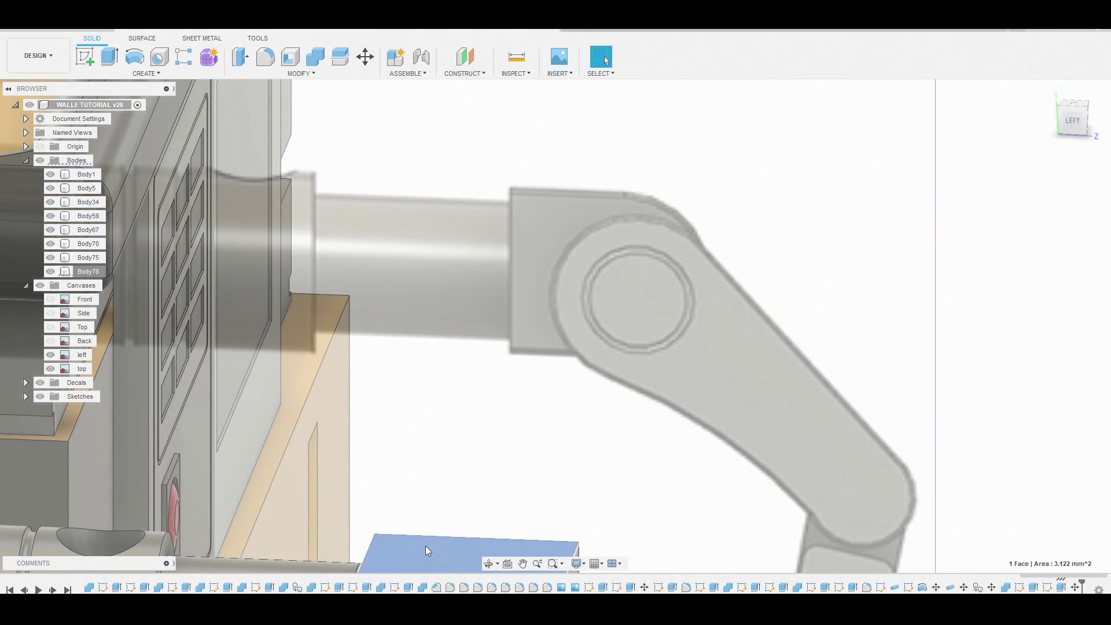
key("q")
scroll(425, 546, "up", 5)
middle_click_drag(425, 546, 546, 149)
left_click_drag(426, 372, 426, 353)
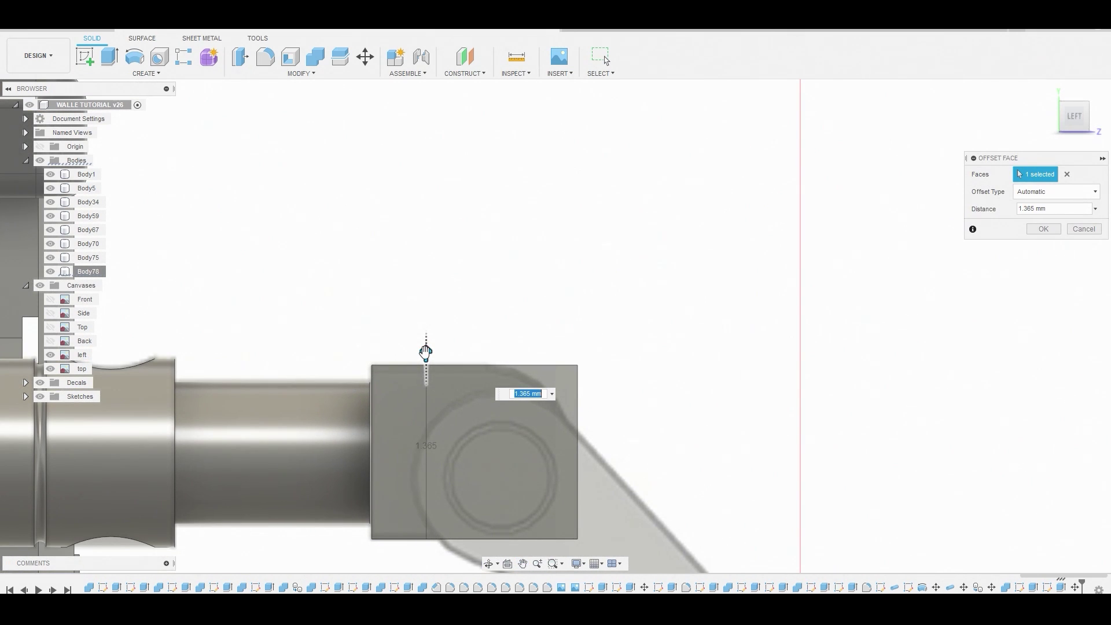
left_click(1044, 229)
Fillet the upper and lower edges of the wrist bracket's free end with a 0.682 mm radius
scroll(495, 409, "up", 3)
middle_click_drag(495, 410, 540, 390, "shift")
key("f")
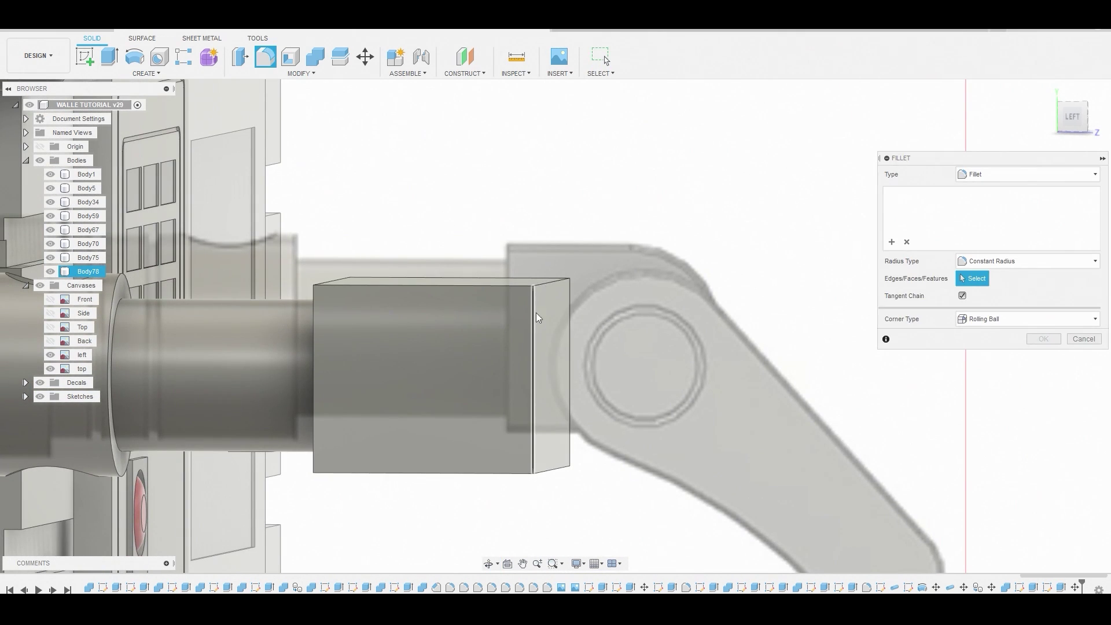
left_click(546, 284)
left_click(554, 472)
left_click(1072, 123)
left_click_drag(644, 497, 669, 497)
key("Return")
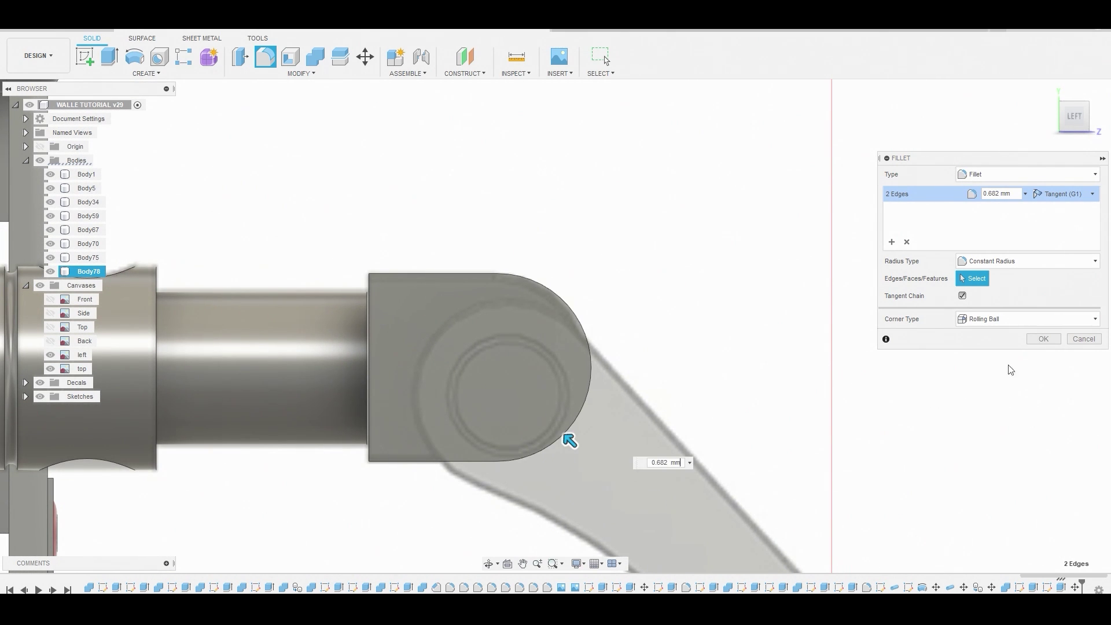
left_click(1037, 338)
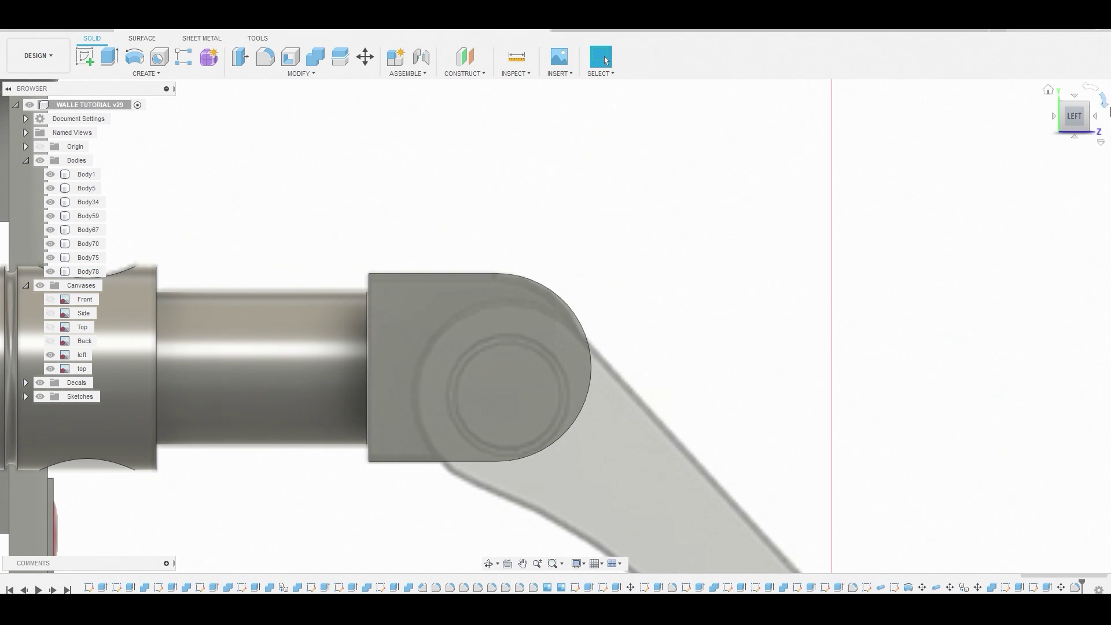
Sketch a rectangle on the bracket's flat top face, tracing the inner slot on the top canvas and extending past the rounded end
left_click(1075, 94)
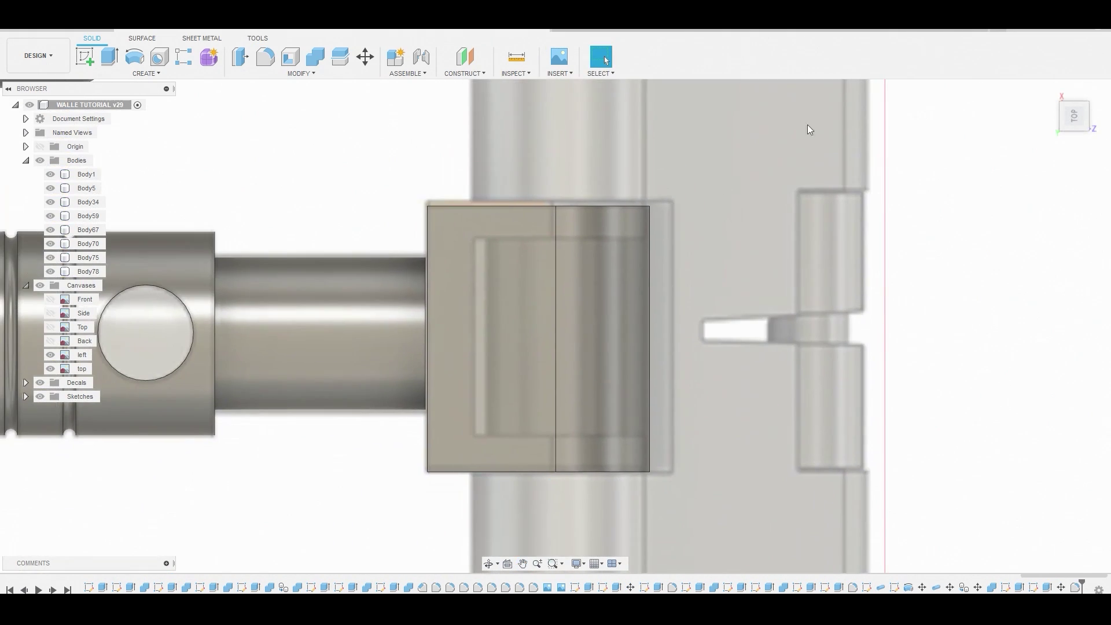
left_click(470, 307)
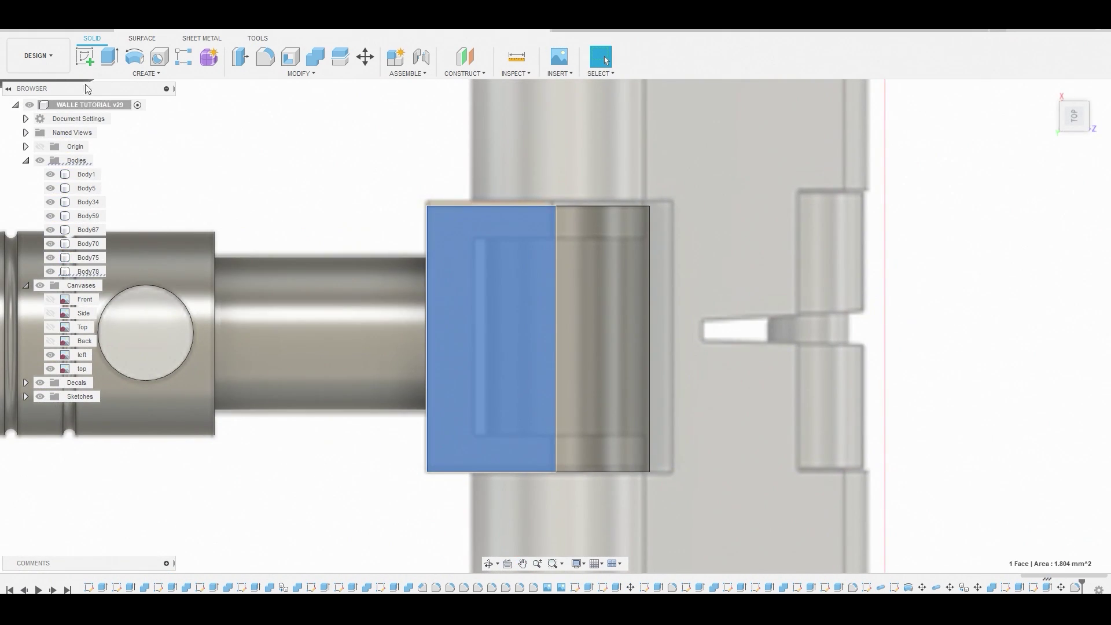
left_click(86, 56)
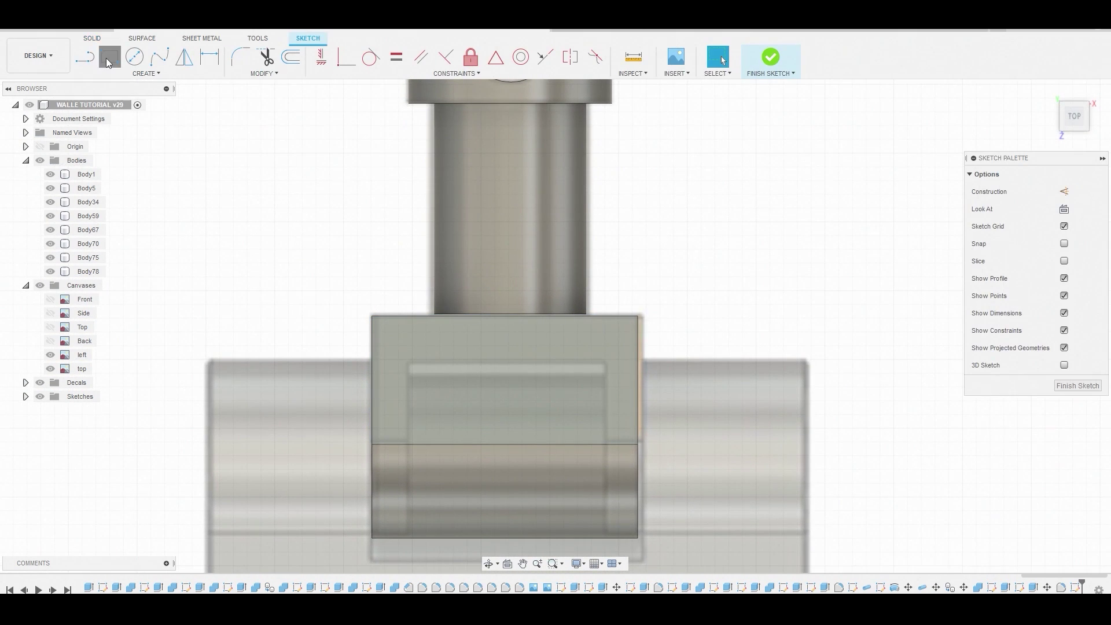
left_click(108, 58)
left_click(605, 361)
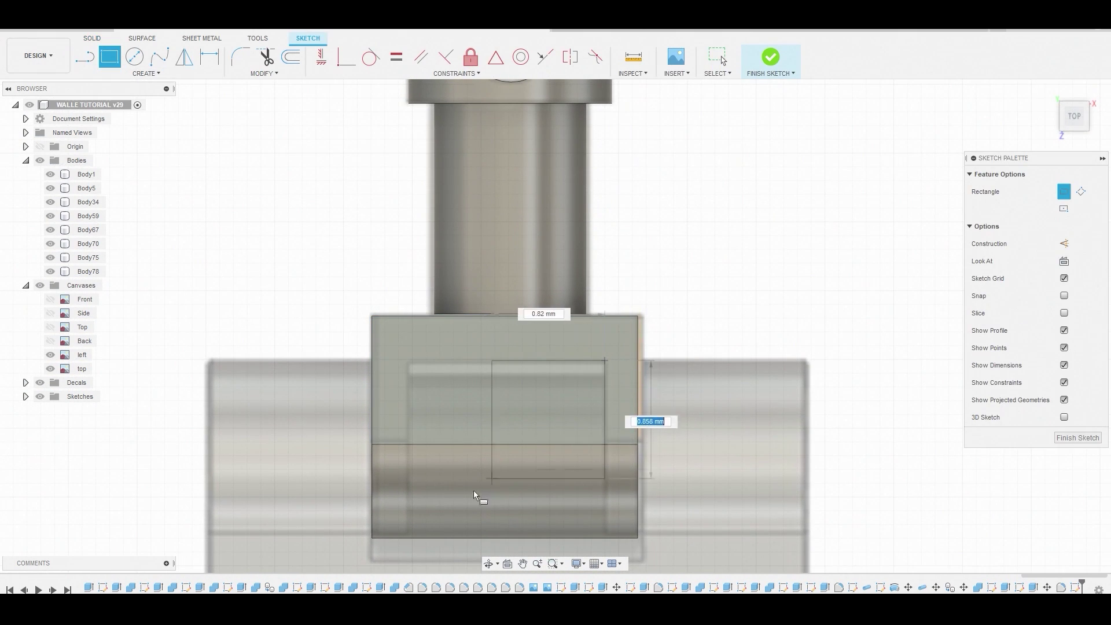
left_click(410, 551)
right_click(460, 477)
left_click(502, 476)
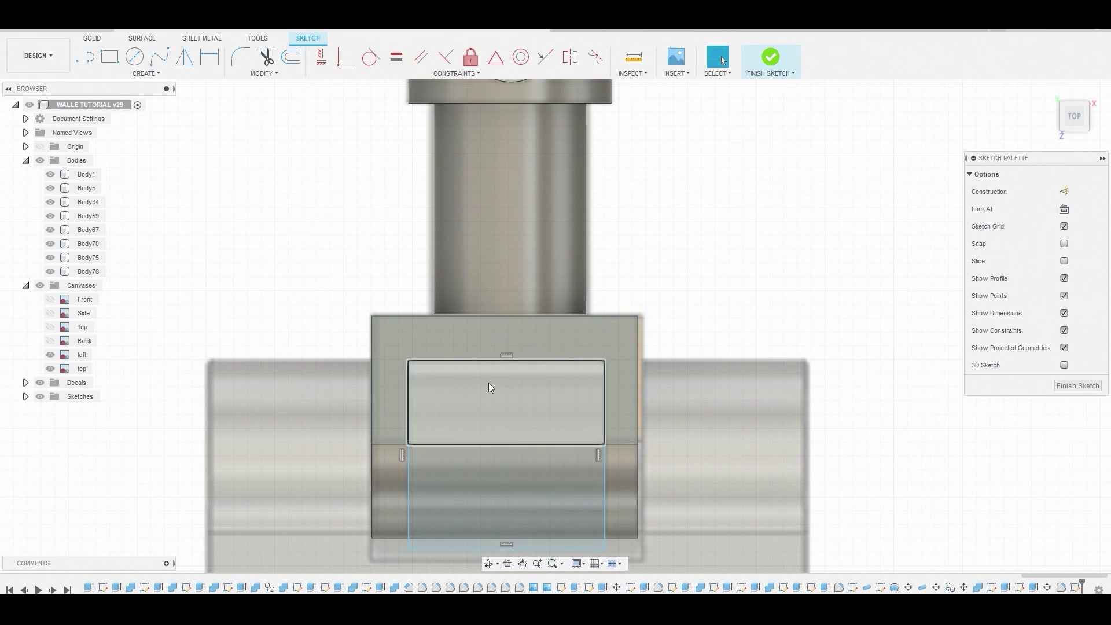
Extrude both slot rectangle profiles -1.873 mm as a cut through the wrist bracket
left_click(488, 383)
left_click(467, 508)
right_click(467, 509)
left_click(503, 490)
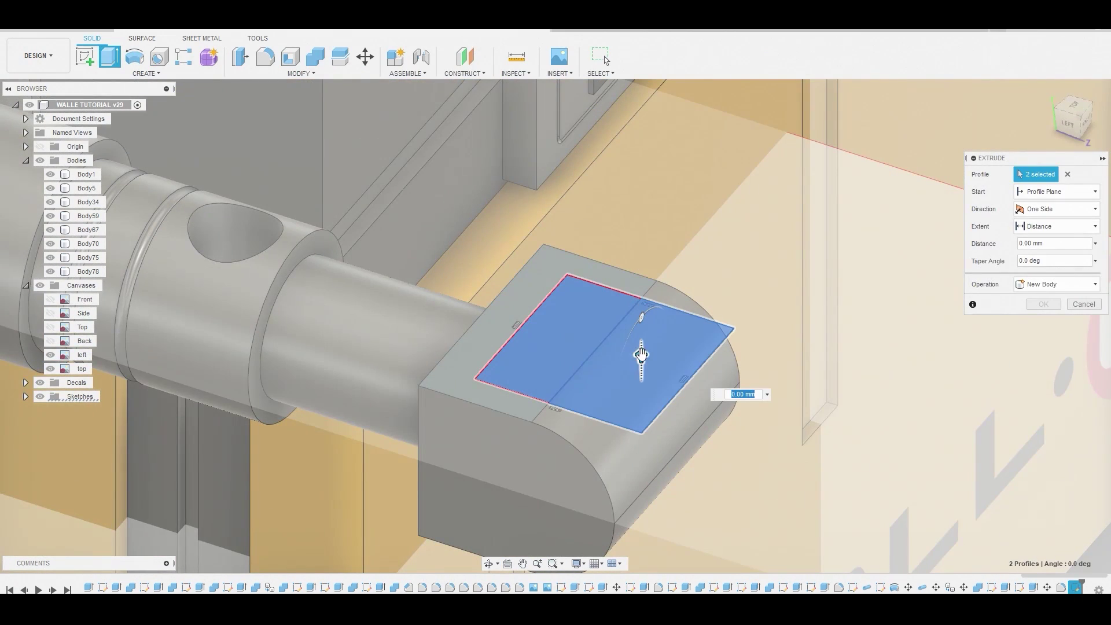
left_click_drag(641, 354, 641, 570)
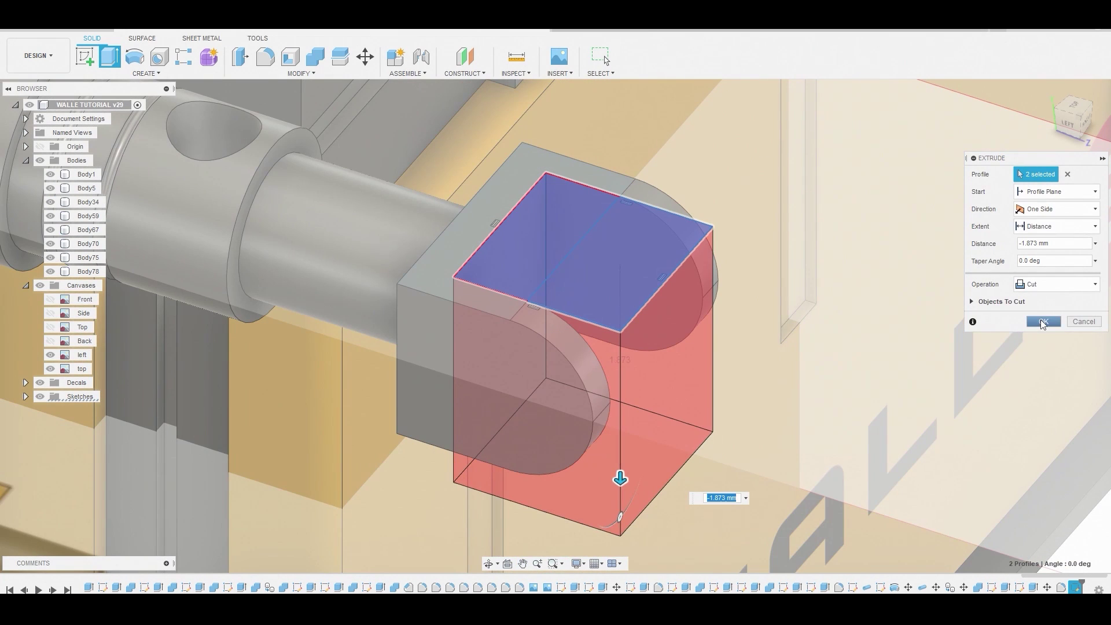
left_click(1043, 321)
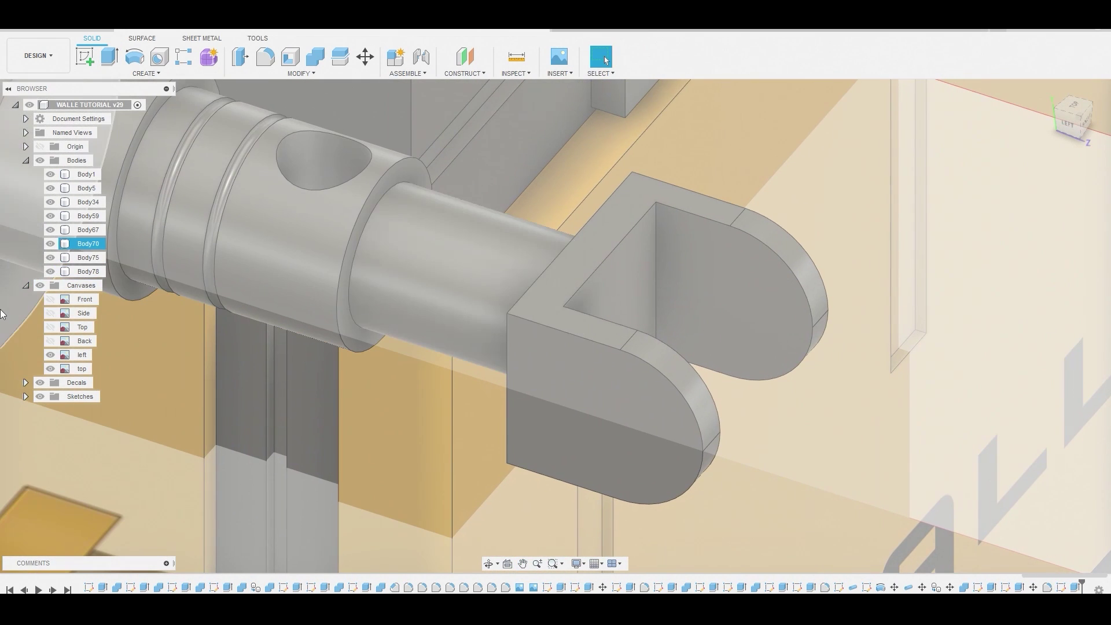
Hide the canvases and sketch a circle on the shaft's ring-shaped step face, offset slightly inward from its outer edge
left_click(40, 285)
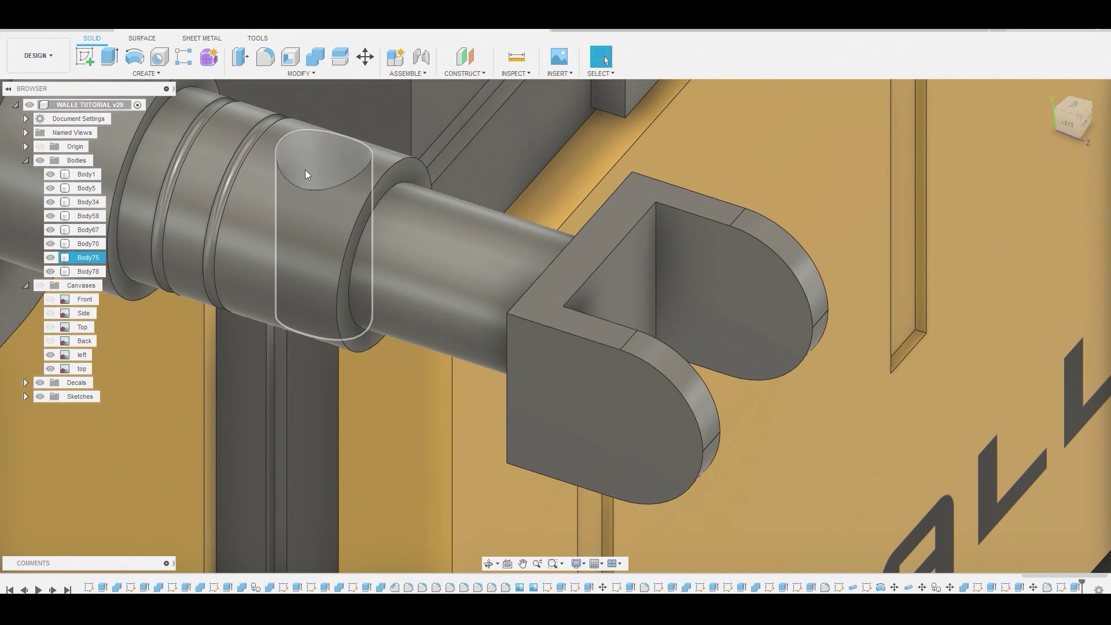
left_click(398, 175)
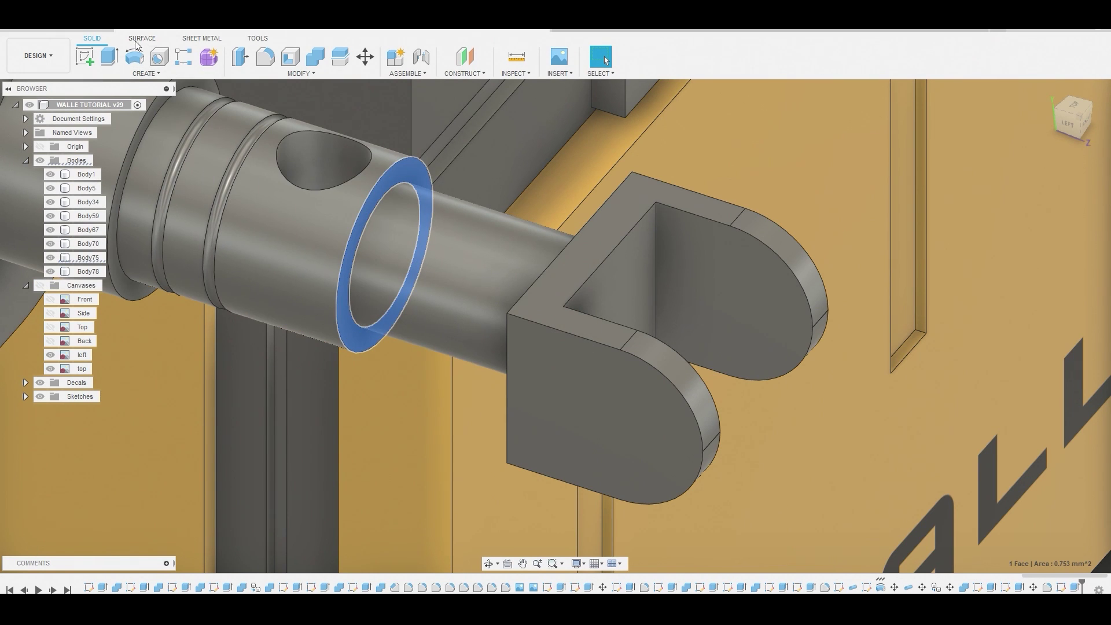
left_click(90, 57)
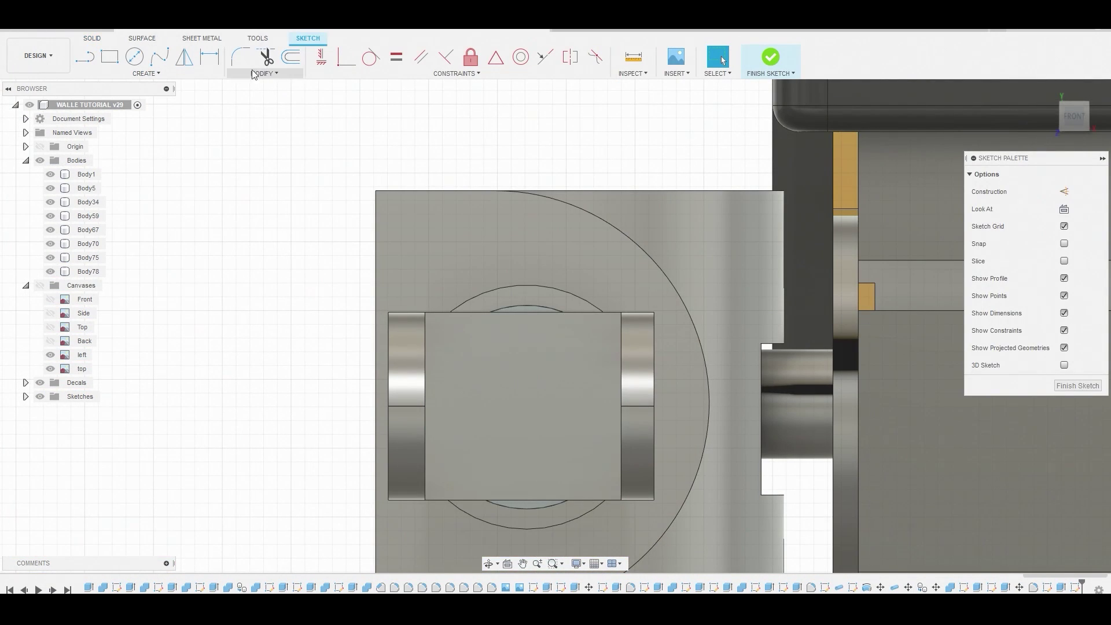
left_click(291, 57)
middle_click_drag(417, 245, 543, 377, "shift")
left_click(551, 352)
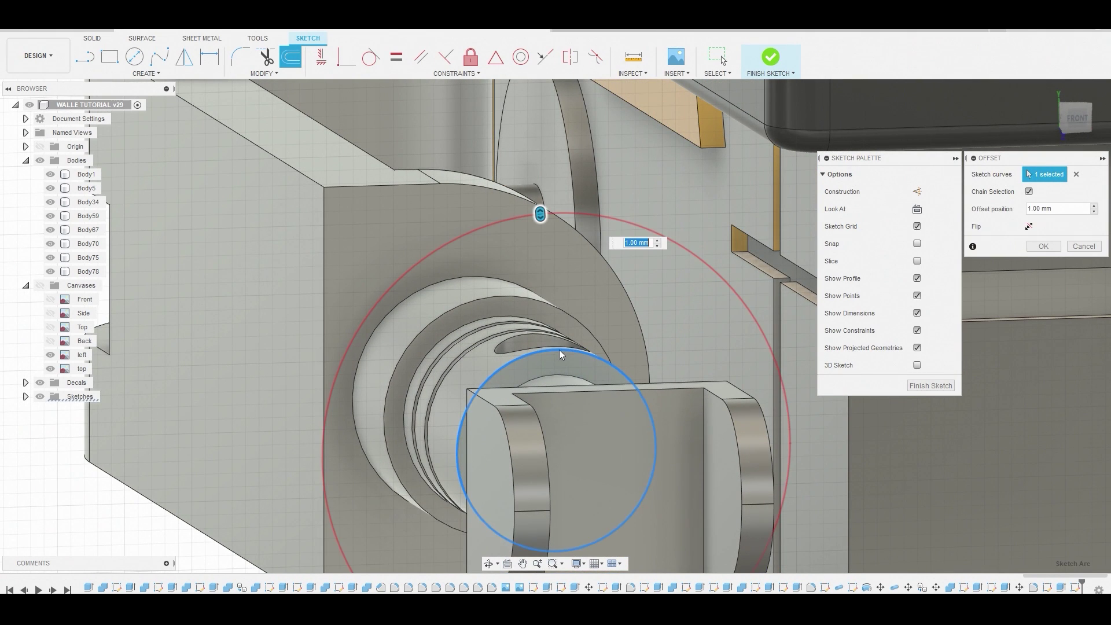
left_click_drag(541, 221, 563, 361)
right_click(569, 363)
left_click(603, 359)
Extrude the ring profile -1.161 mm back into the shaft's middle section with the Join operation
left_click(572, 366)
right_click(571, 366)
left_click(609, 350)
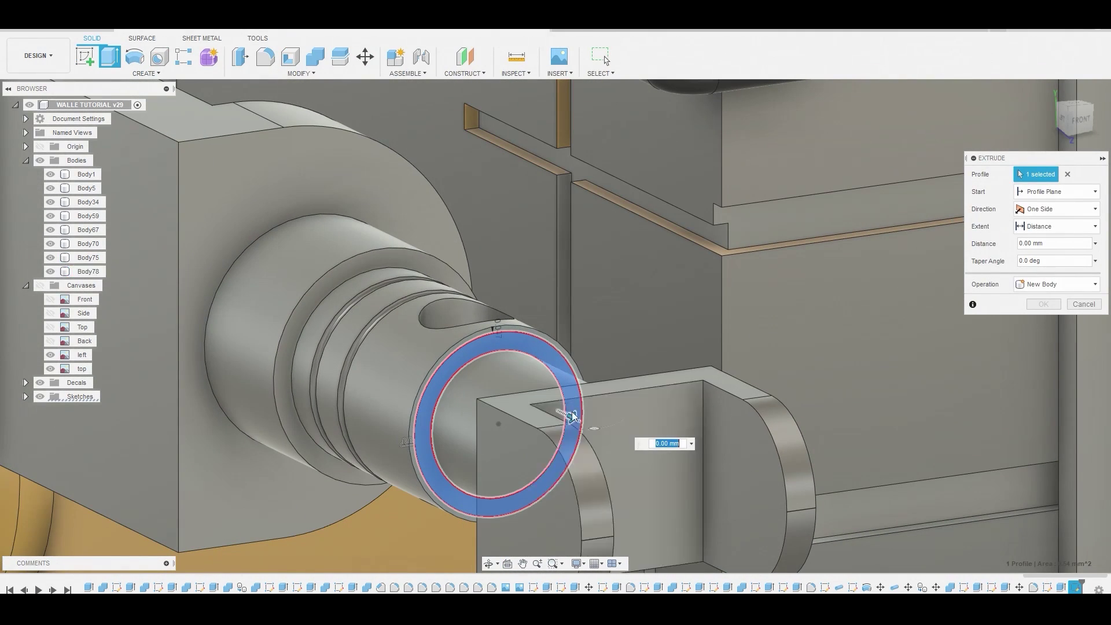
left_click_drag(573, 415, 484, 374)
left_click(1023, 291)
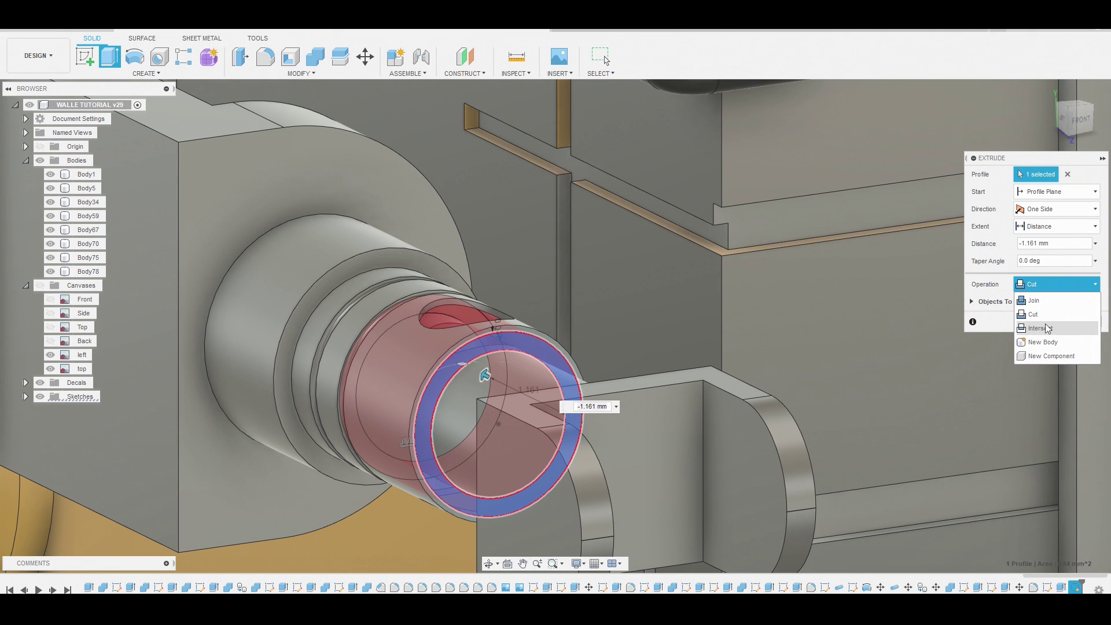
left_click(1047, 308)
left_click(1041, 304)
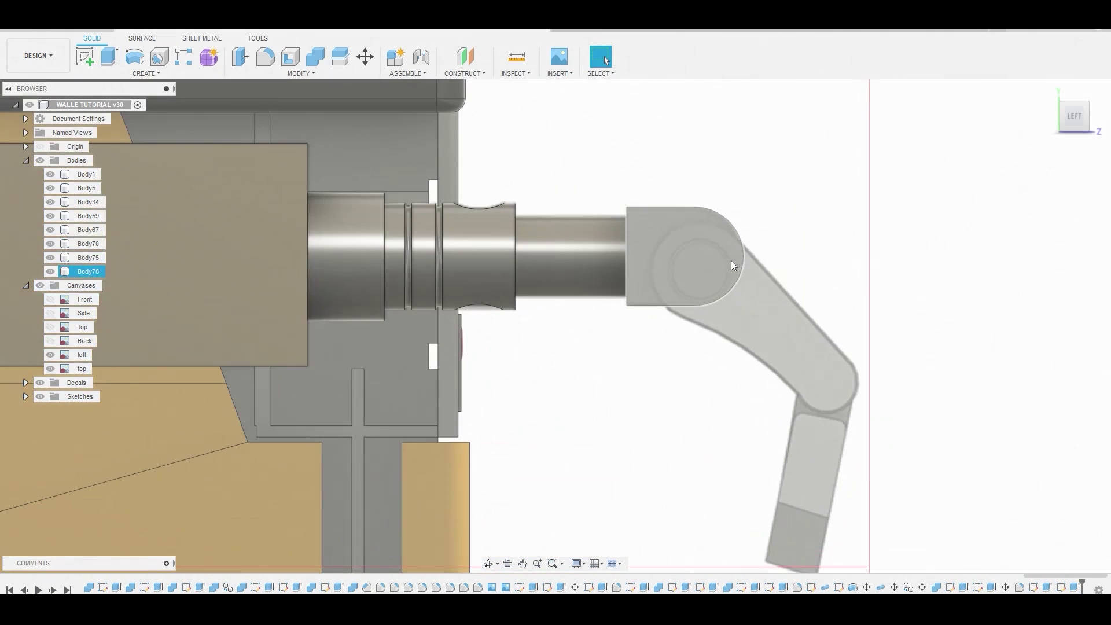
Start a sketch on the wrist bracket's side face and draw a circle tracing the angled arm's large rounded end
right_click(669, 258)
left_click(669, 317)
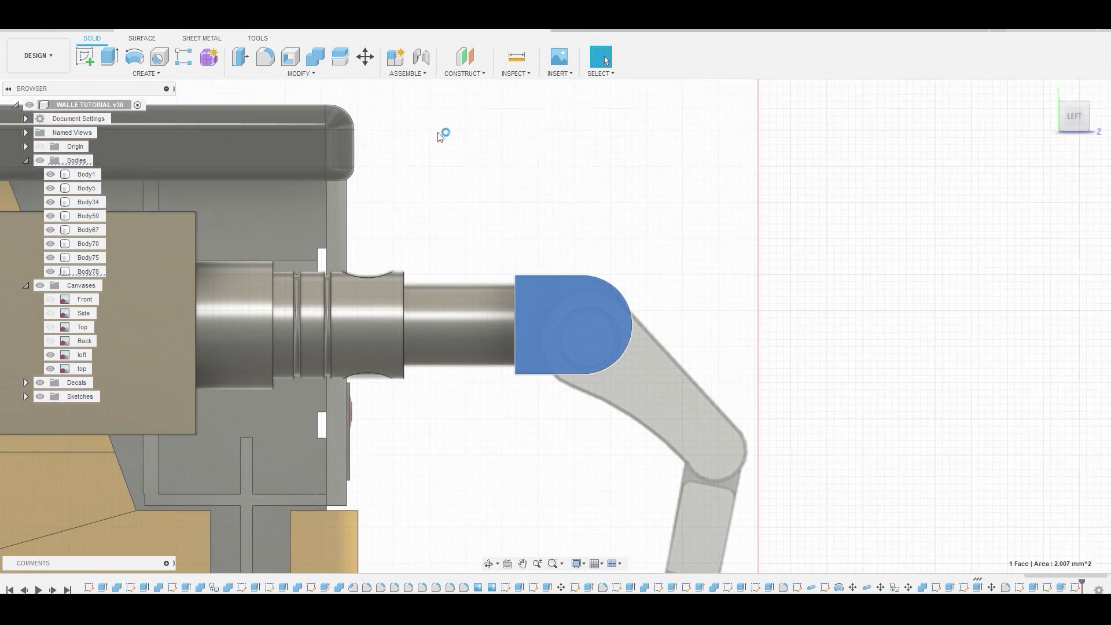
left_click(133, 58)
scroll(613, 365, "up", 5)
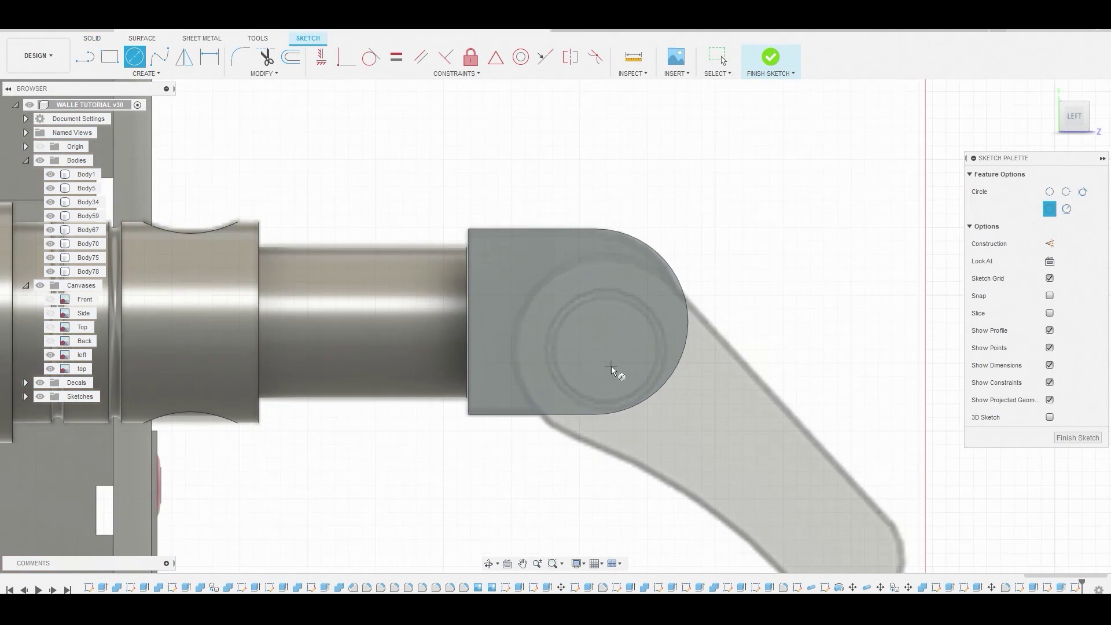
left_click(616, 345)
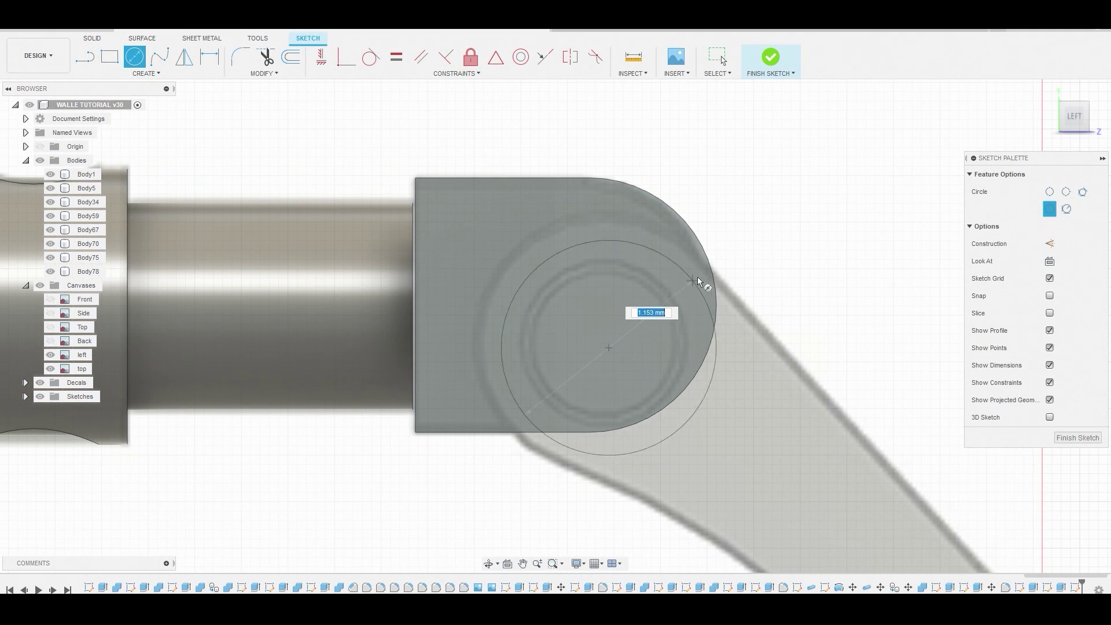
left_click(711, 272)
right_click(793, 240)
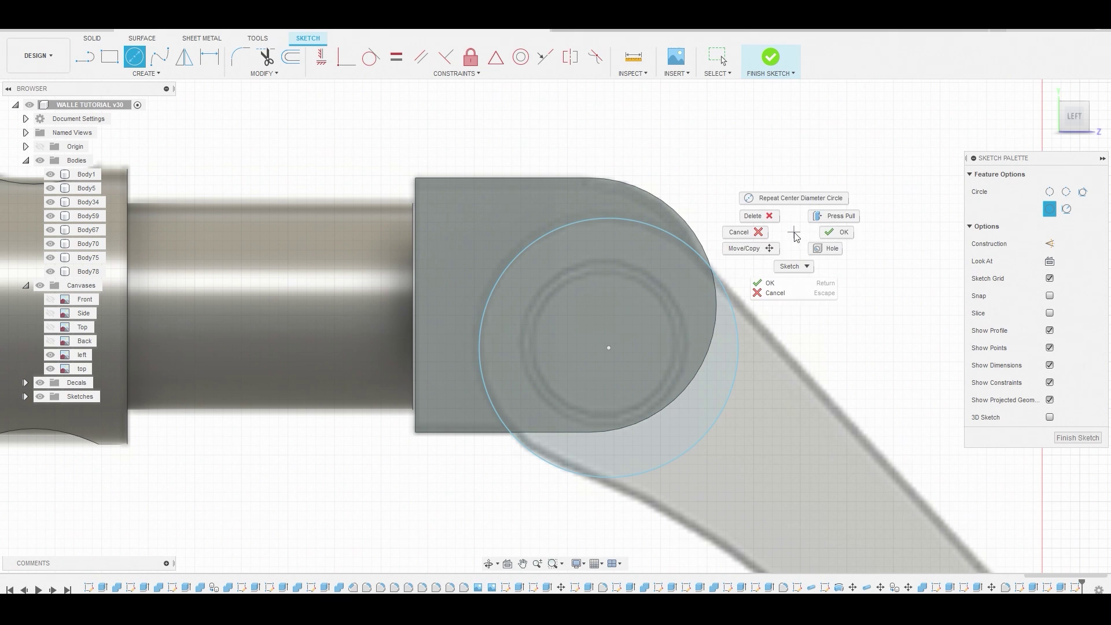
left_click(792, 293)
Draw a second circle tracing the small rounded end of the angled arm on the left canvas
scroll(792, 296, "down", 3)
middle_click_drag(887, 497, 720, 356)
right_click(721, 356)
left_click(718, 322)
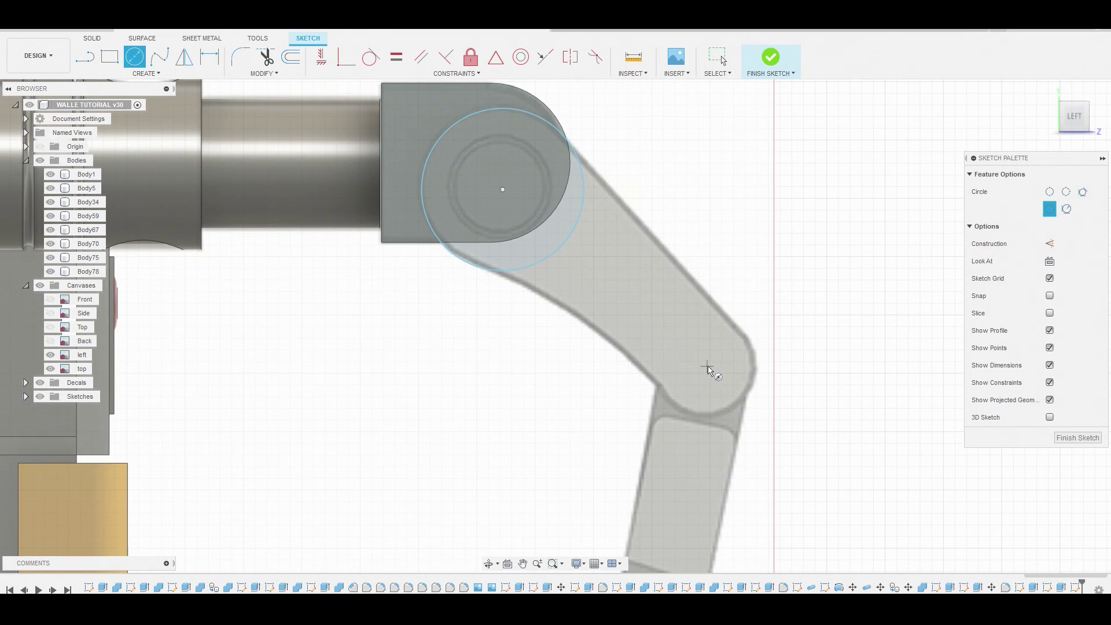
left_click(744, 339)
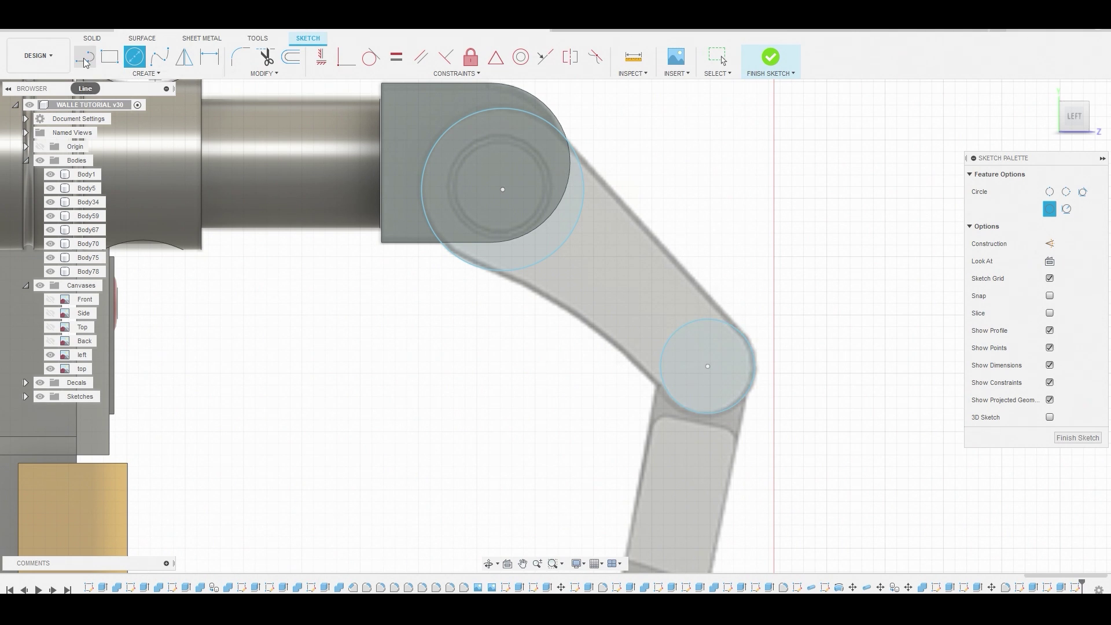
Draw a straight line along the angled arm's upper edge, connecting the small circle to the large one
key("l")
scroll(650, 203, "up", 2)
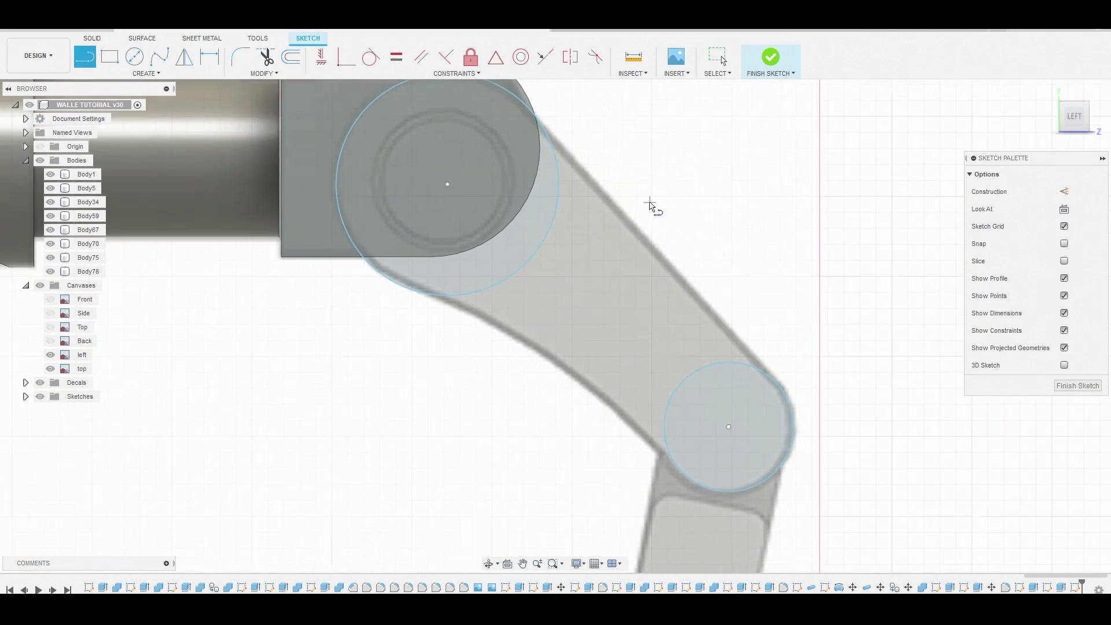
left_click(765, 375)
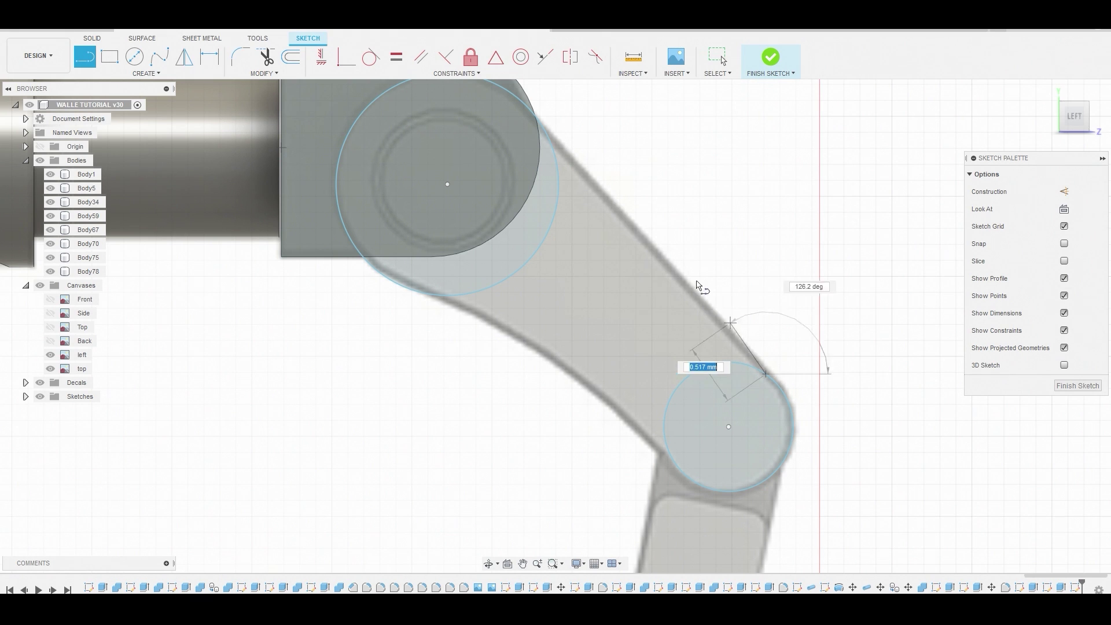
left_click(540, 126)
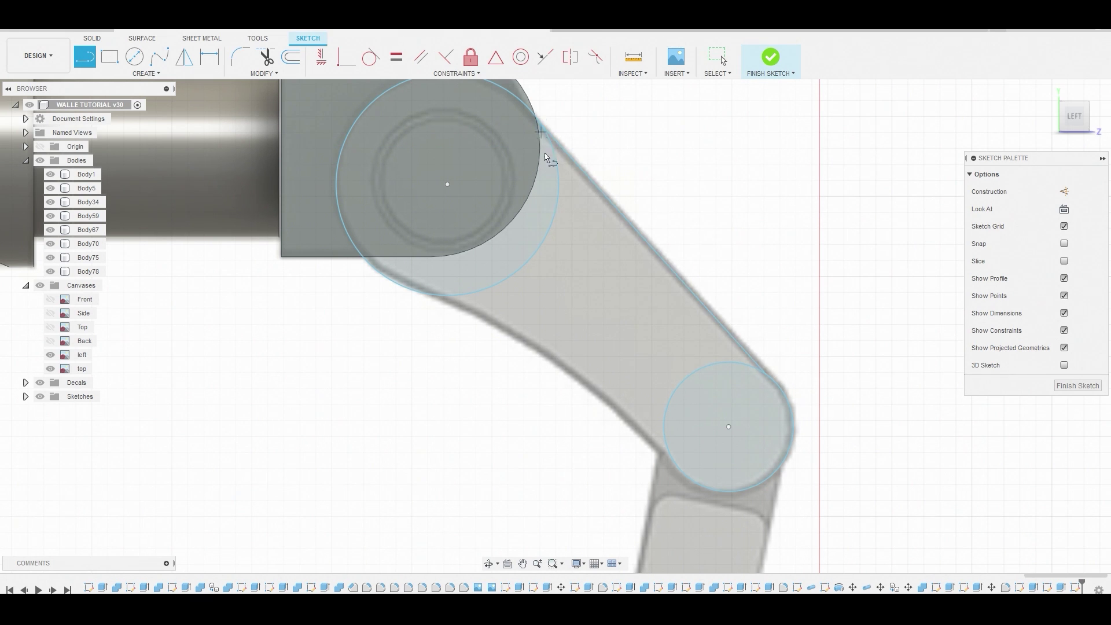
Draw a 3-point arc along the angled arm's curved lower edge, connecting the small circle to the large one, and finish the sketch
left_click(124, 73)
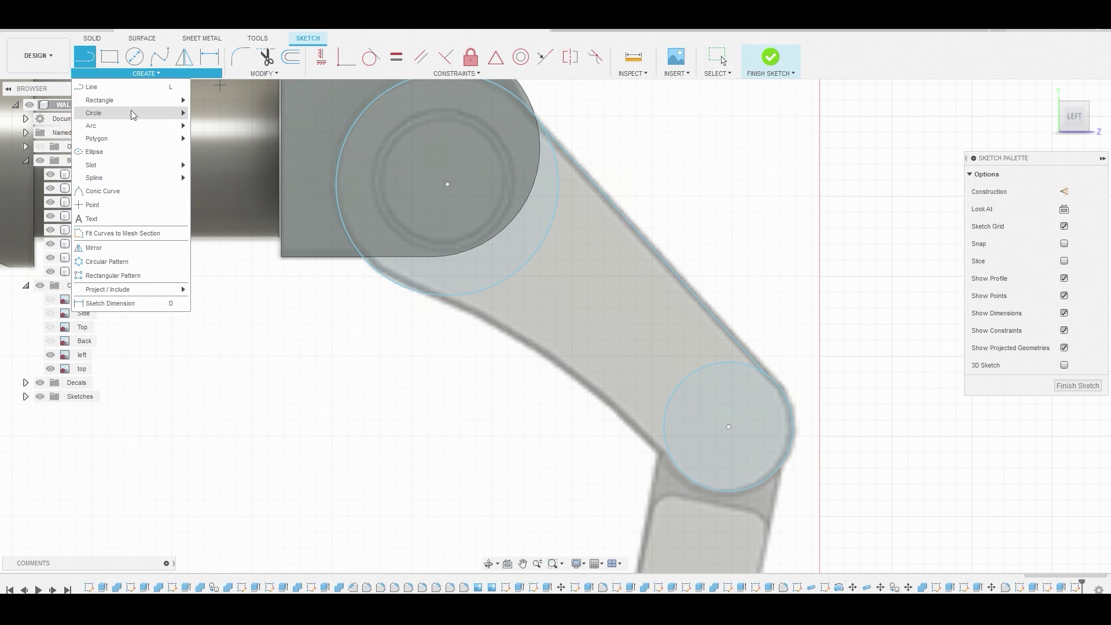
mouse_move(133, 126)
left_click(216, 127)
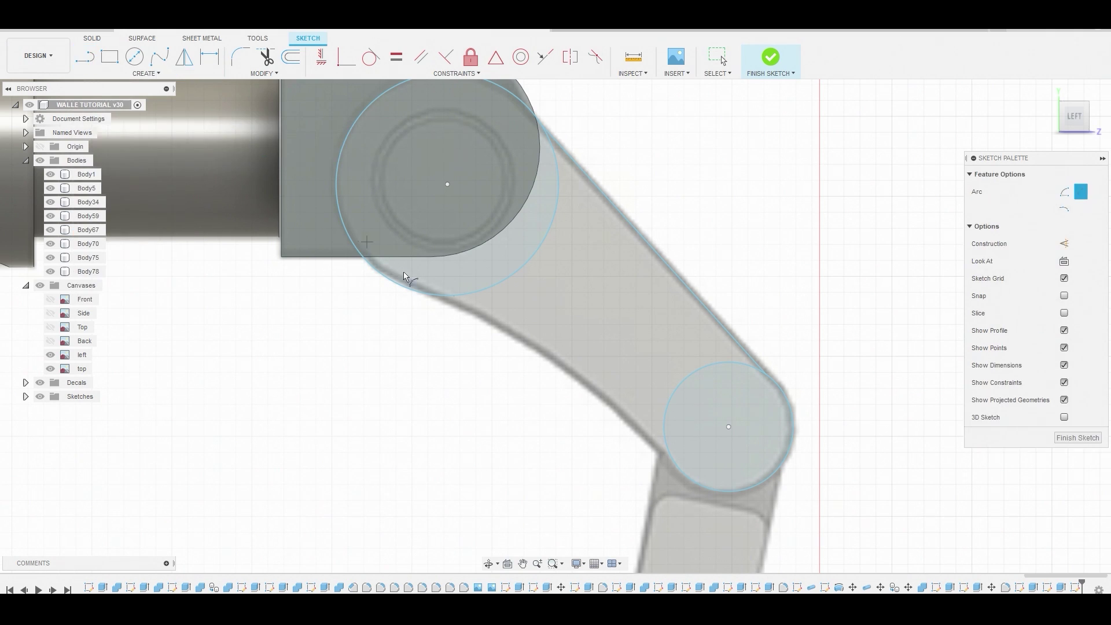
left_click(672, 460)
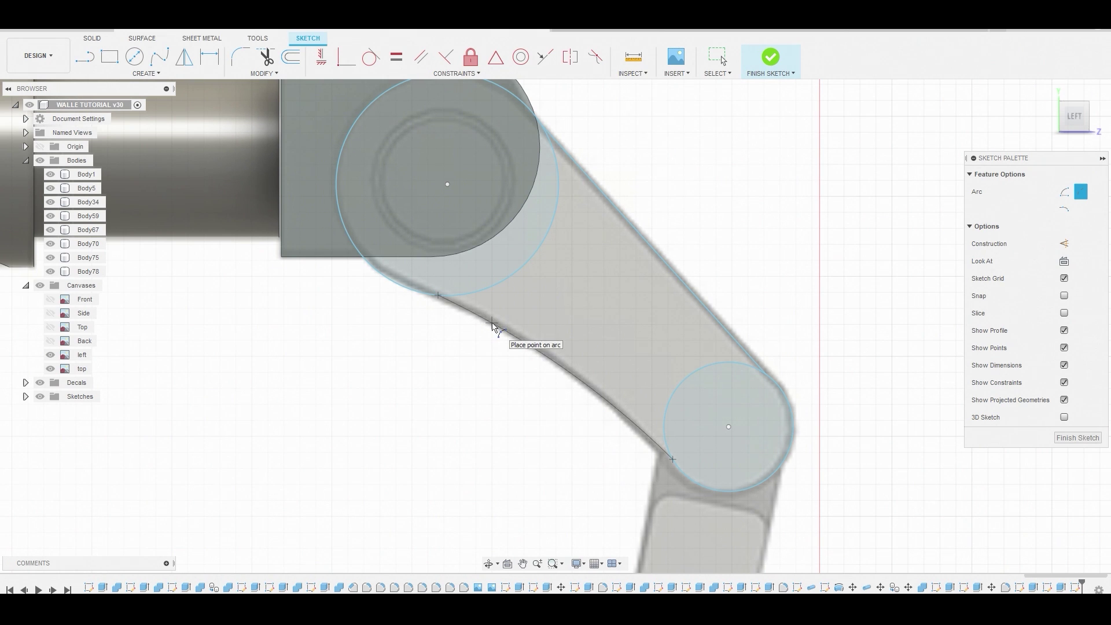
right_click(457, 330)
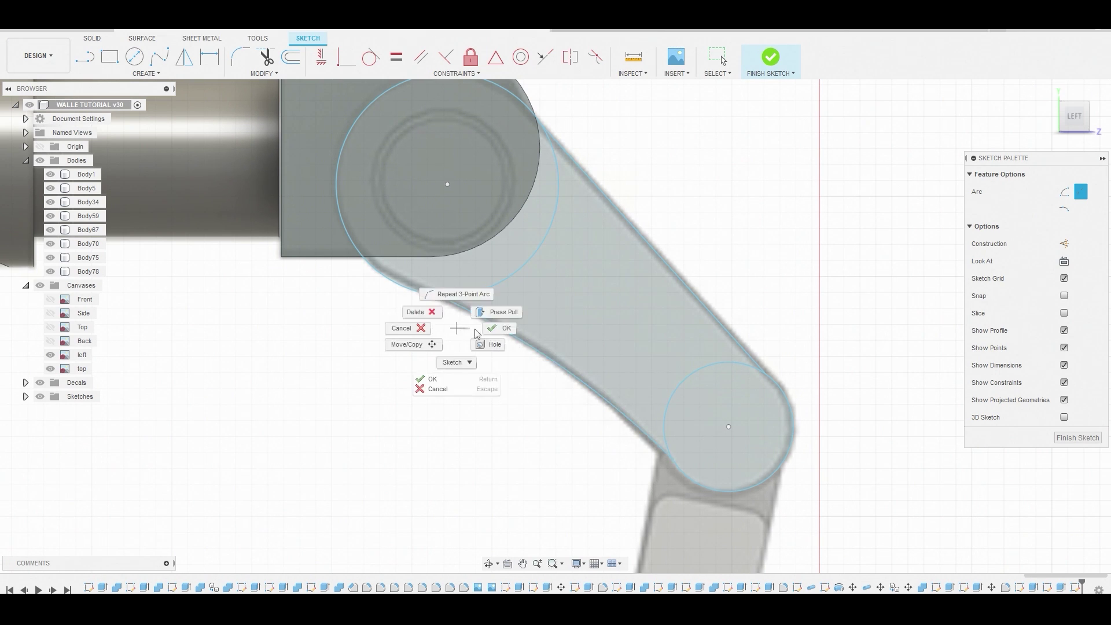
left_click(500, 330)
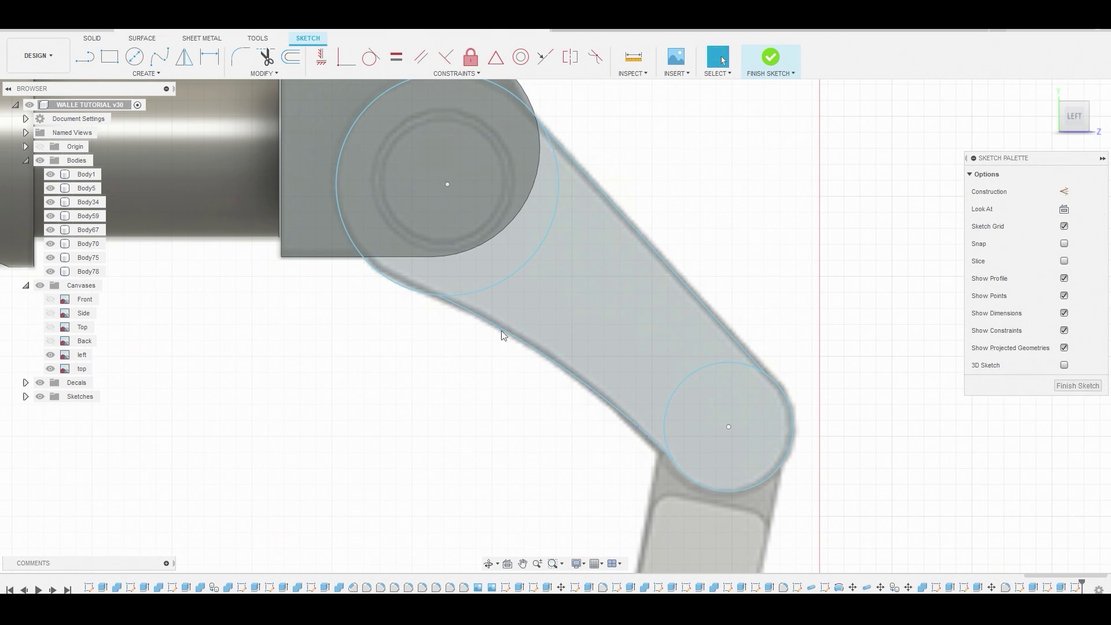
left_click(774, 63)
Extrude the angled arm's four profiles outward 1.194 mm from the wrist bracket's side as a new body
left_click(738, 404)
left_click(533, 255, "shift")
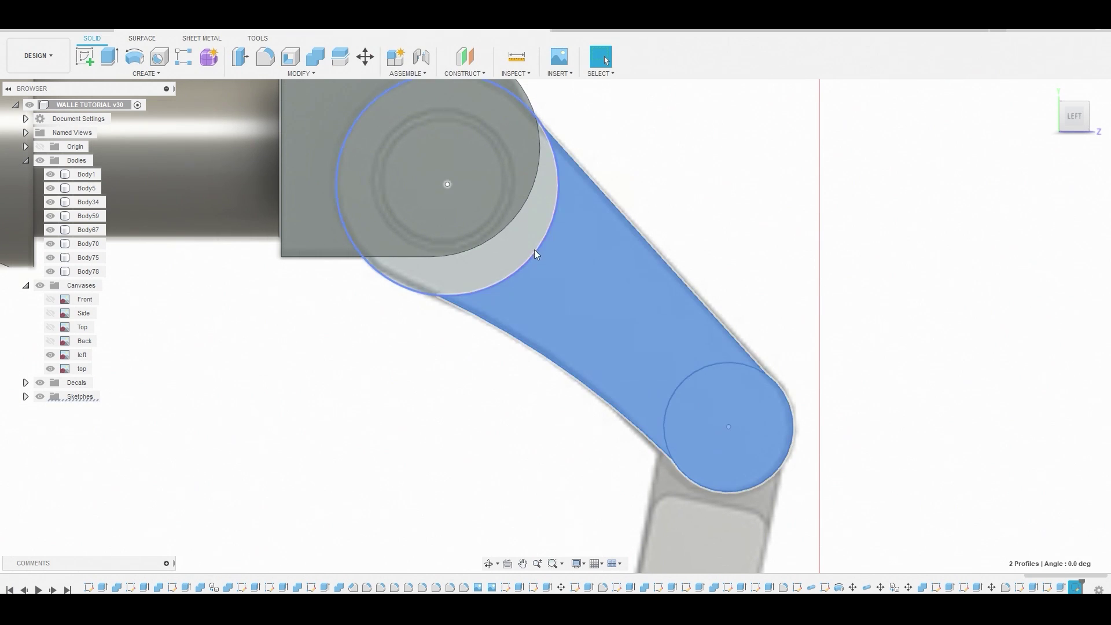
left_click(466, 182, "shift")
right_click(466, 182)
left_click(514, 165)
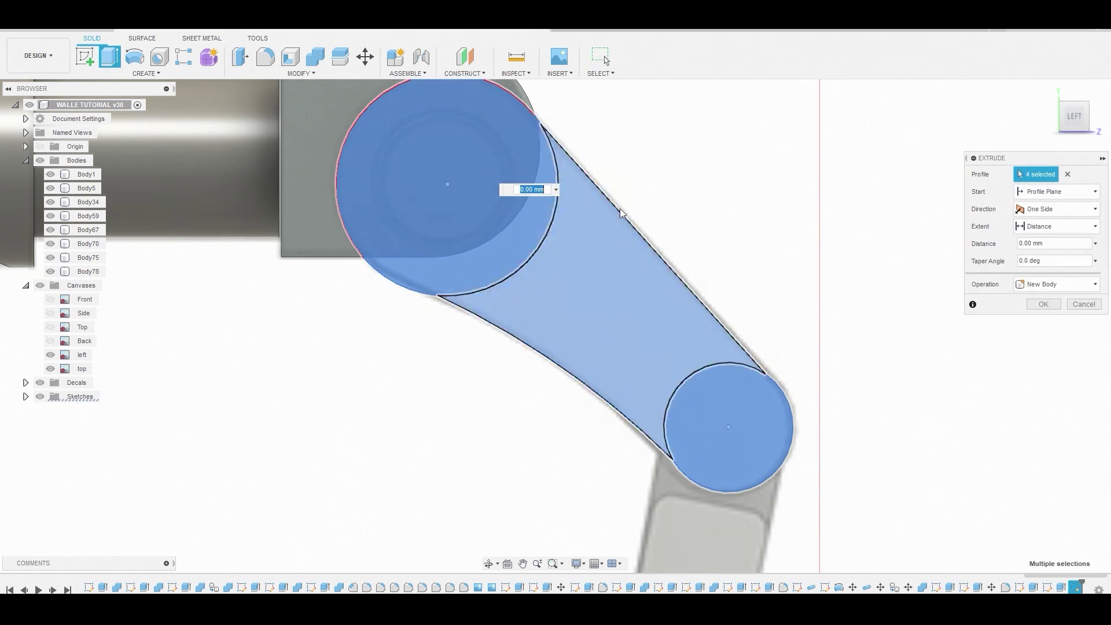
scroll(619, 209, "down", 3)
left_click(1074, 95)
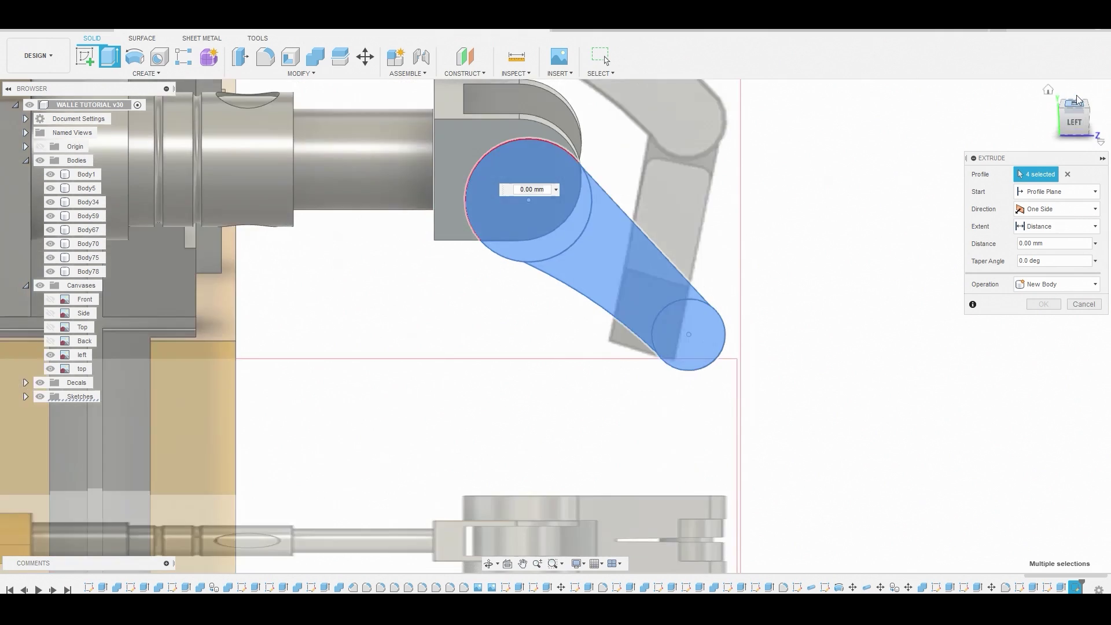
left_click_drag(522, 340, 525, 450)
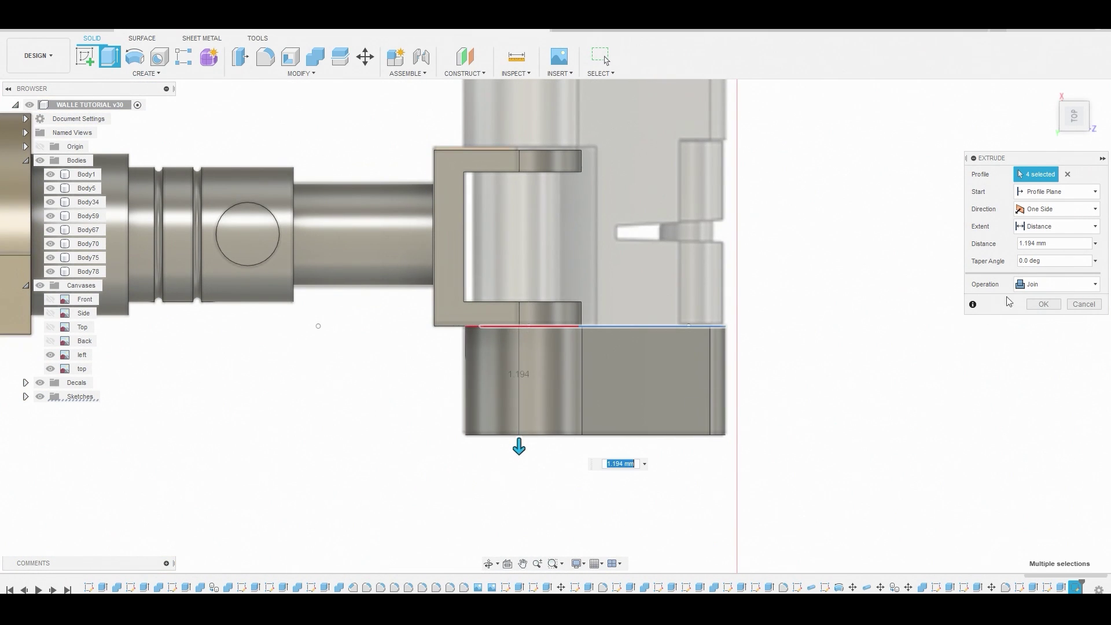
left_click(1057, 284)
left_click(1036, 338)
left_click(1046, 304)
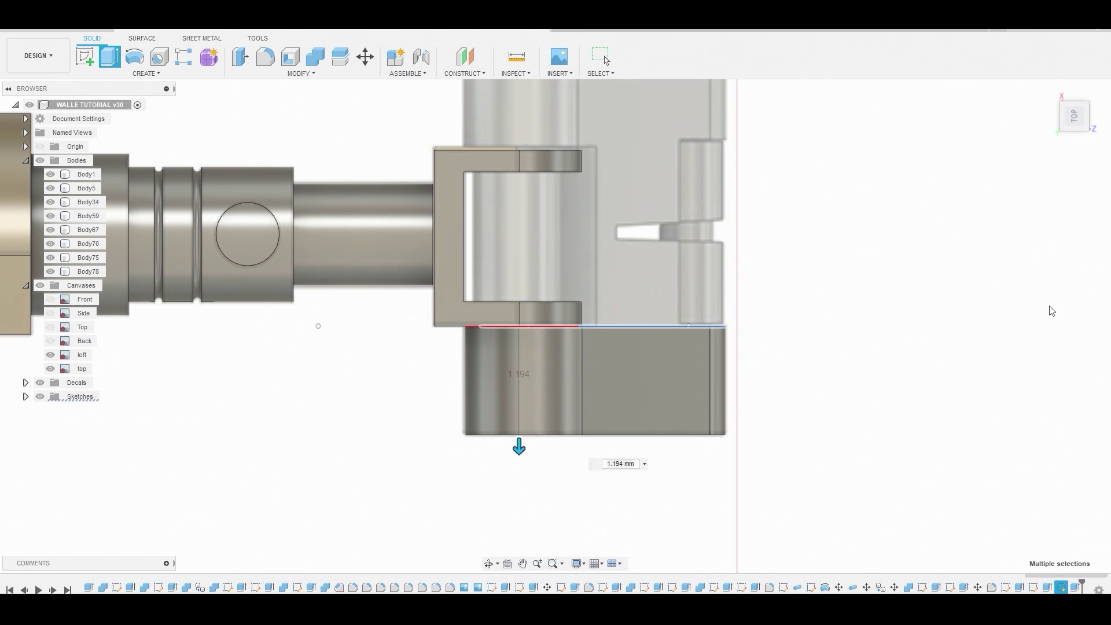
Sketch a circle on the angled arm's outer face, tracing the round detail in its large end, and finish the sketch
left_click(1076, 143)
left_click(525, 186)
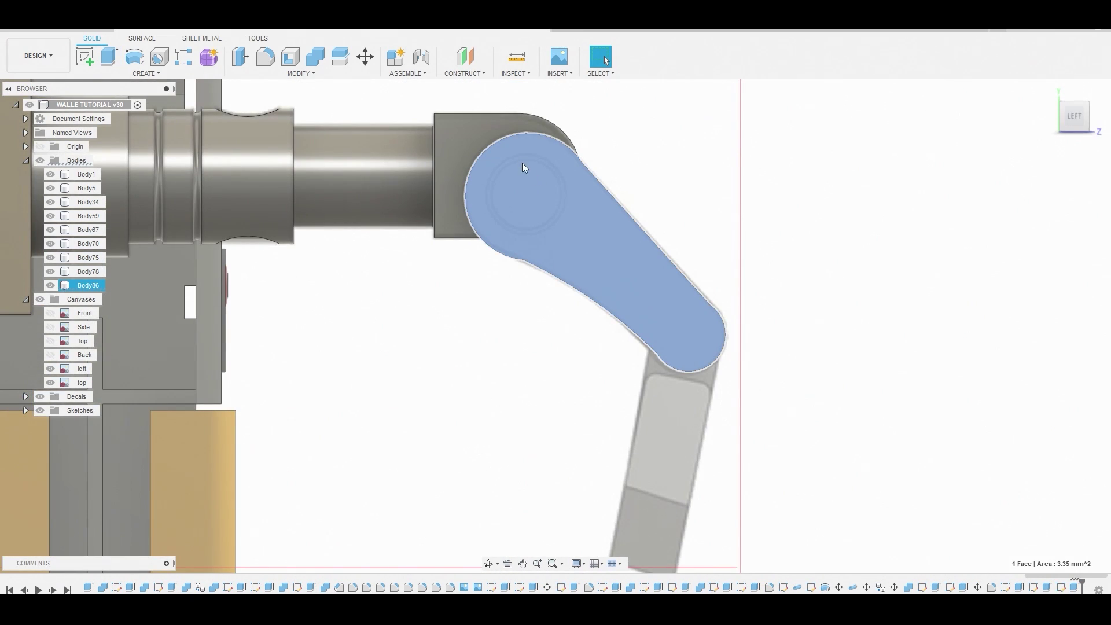
key("c")
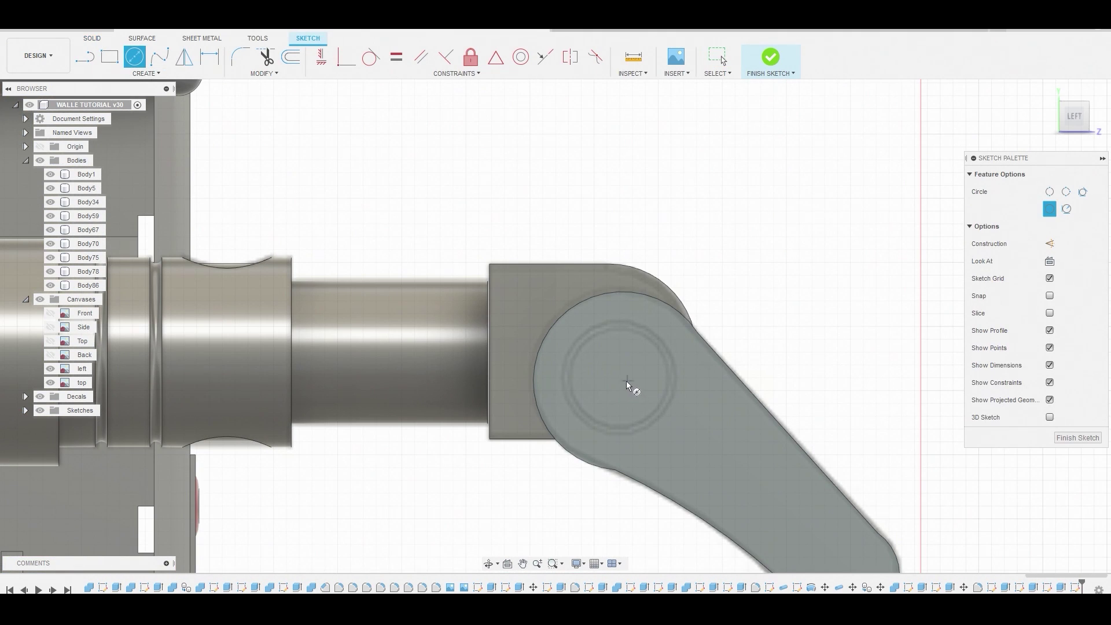
left_click(656, 342)
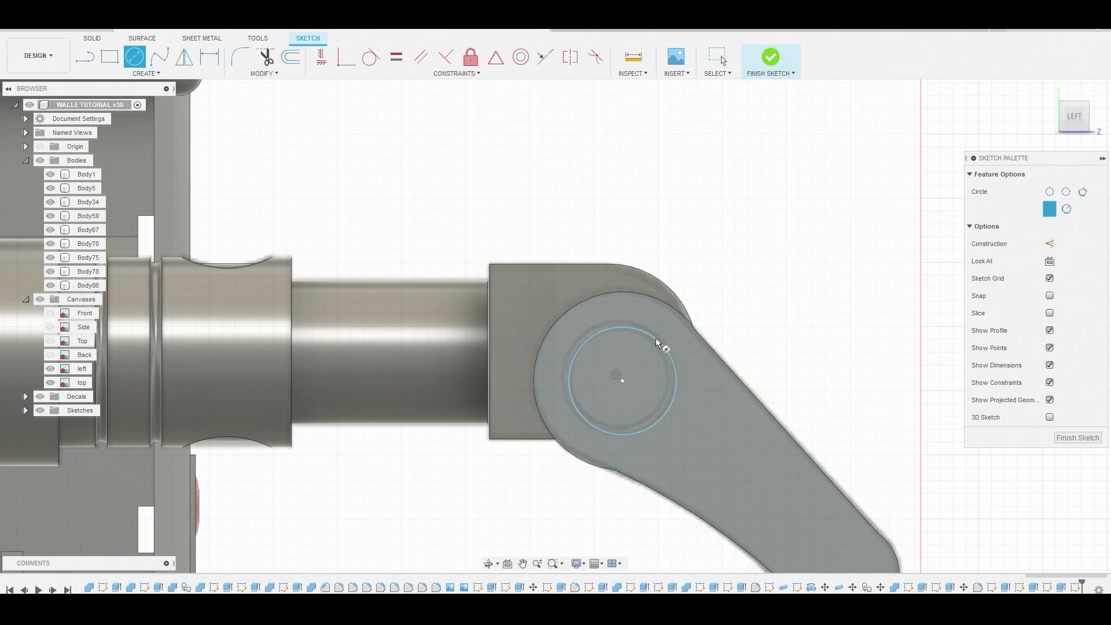
left_click(755, 67)
Create a pipe with a circular section along the circle on the angled arm's large end
left_click(146, 73)
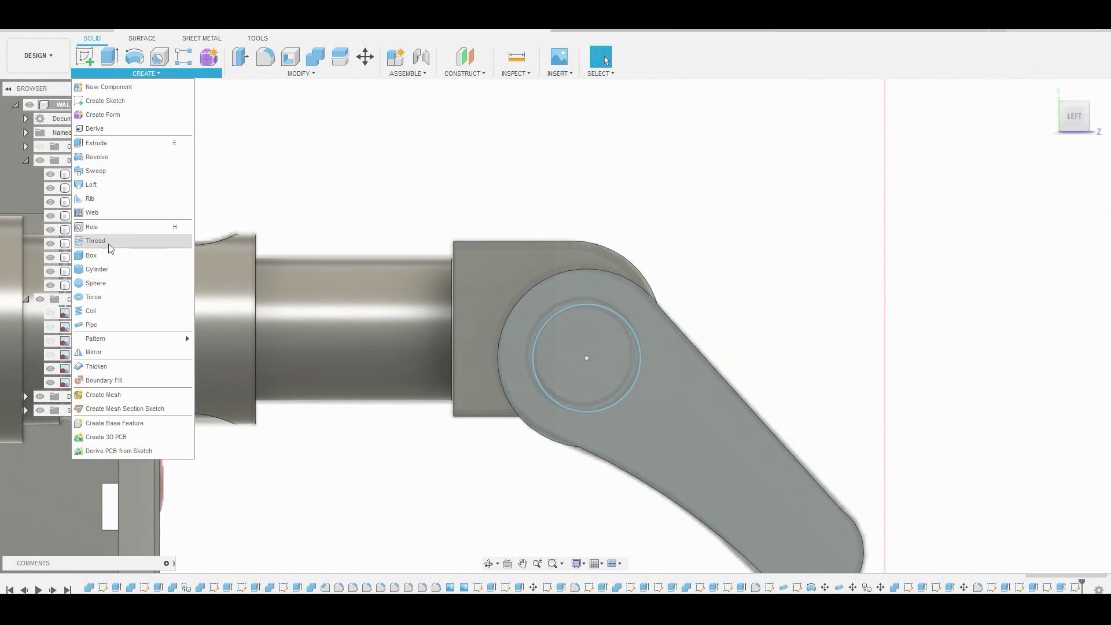
left_click(99, 324)
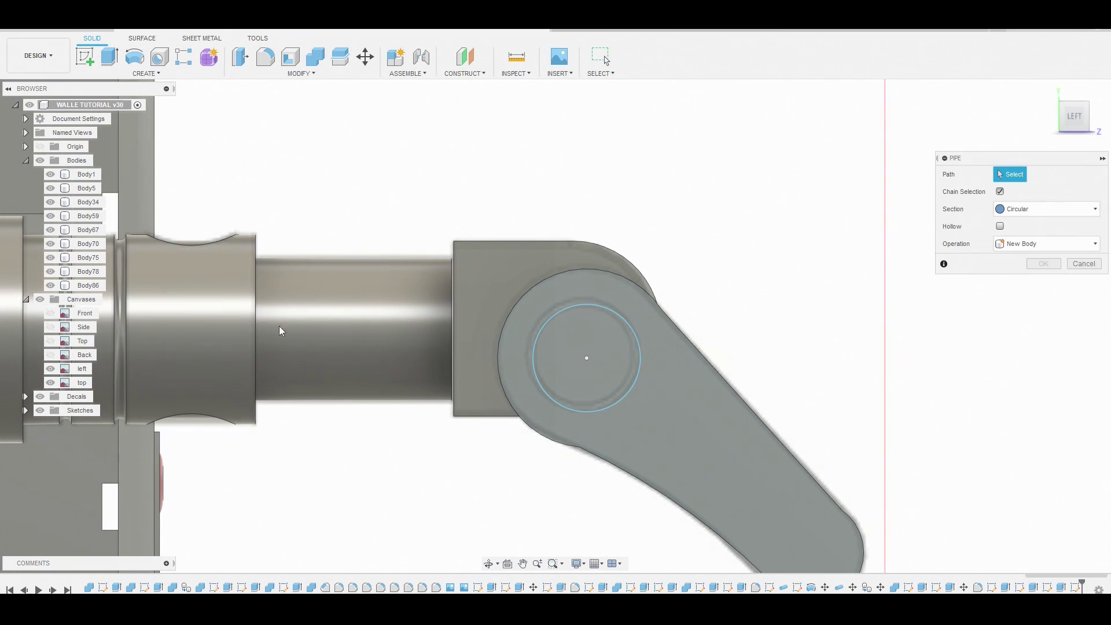
left_click(634, 330)
left_click(1044, 332)
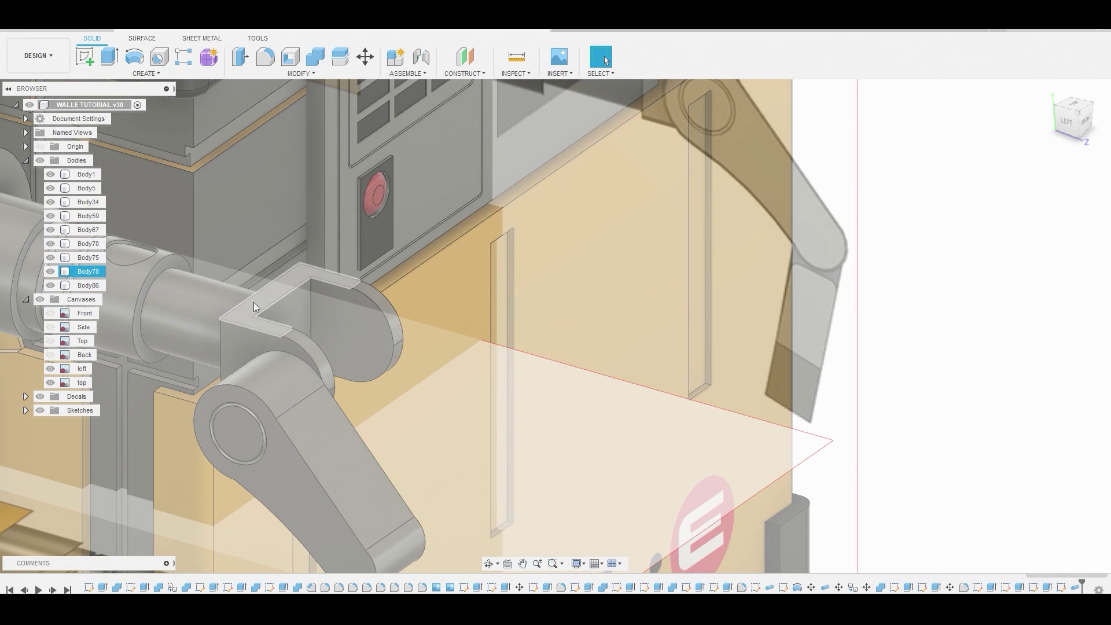
Start a sketch on the wrist bracket's upper face and draw a rectangle covering the inner half of its back wall
left_click(254, 302)
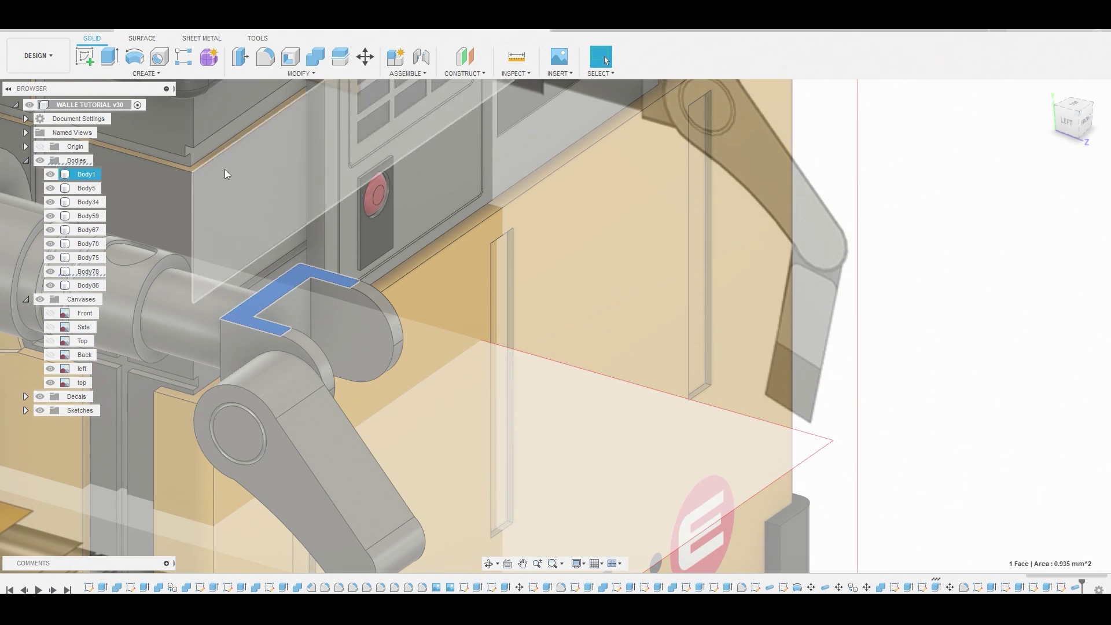
left_click(85, 56)
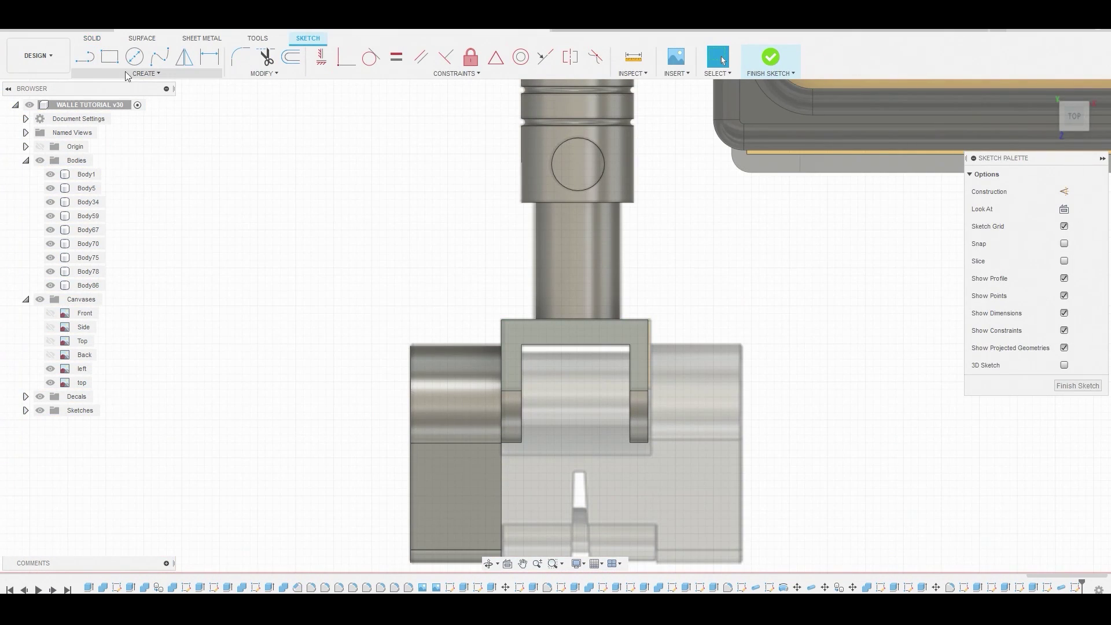
left_click(109, 57)
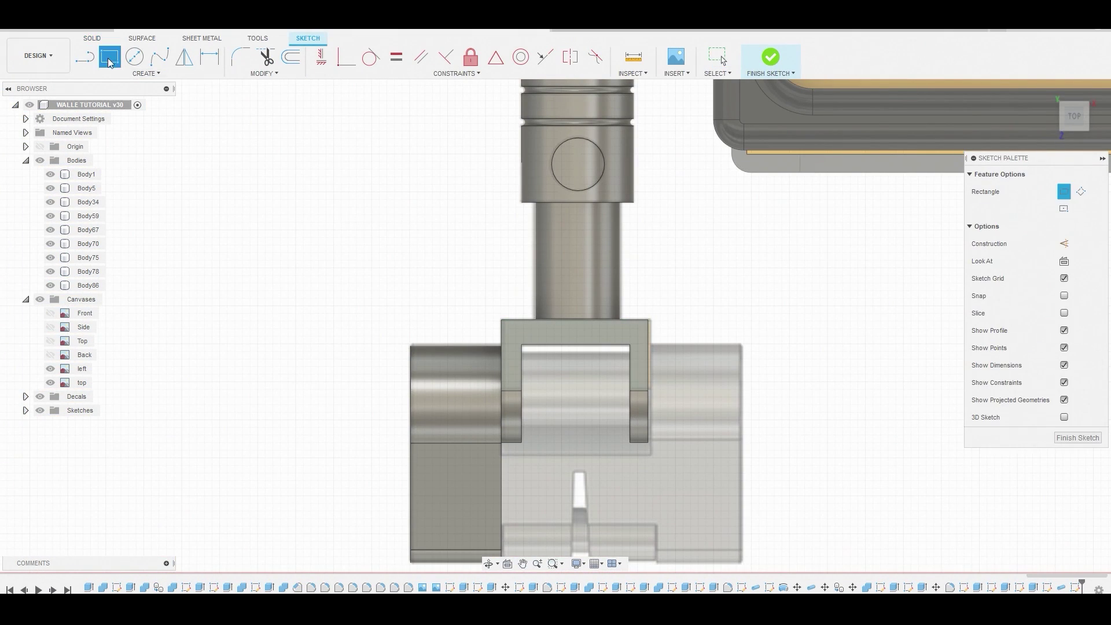
left_click(573, 319)
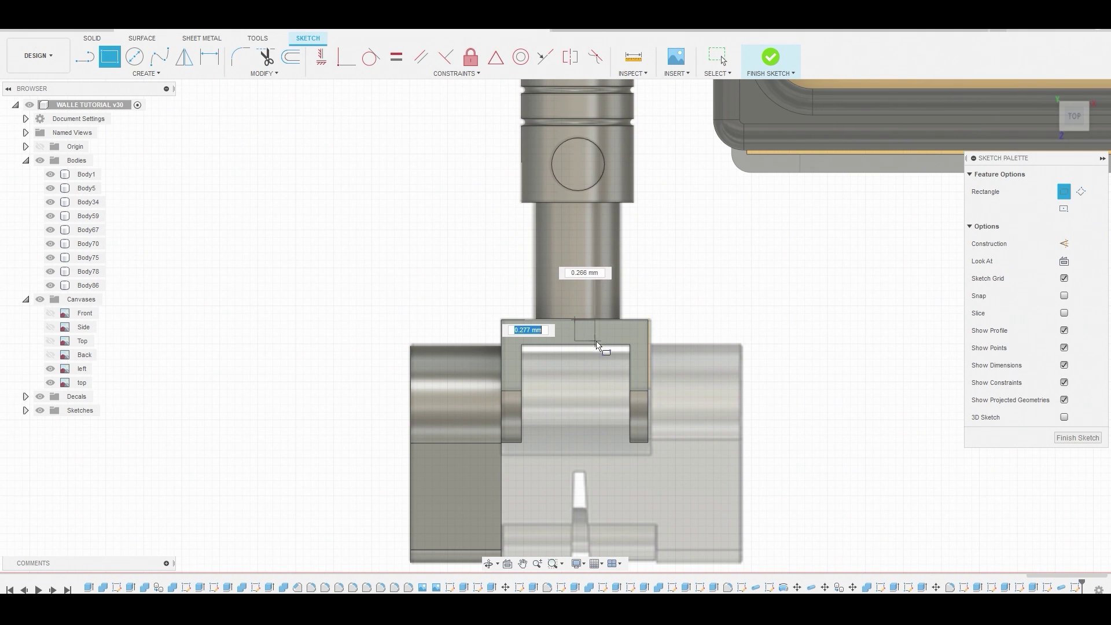
left_click(647, 346)
right_click(683, 292)
left_click(705, 285)
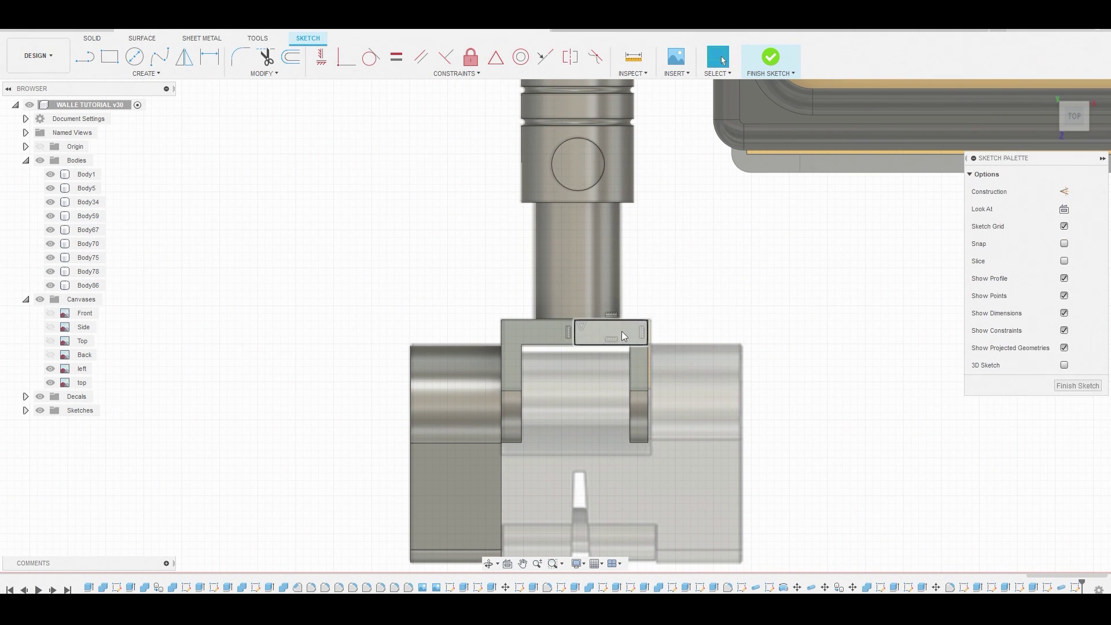
Extrude the rectangle 0.97 mm upward from the wrist bracket as a new body
left_click(619, 333)
right_click(619, 331)
left_click(665, 309)
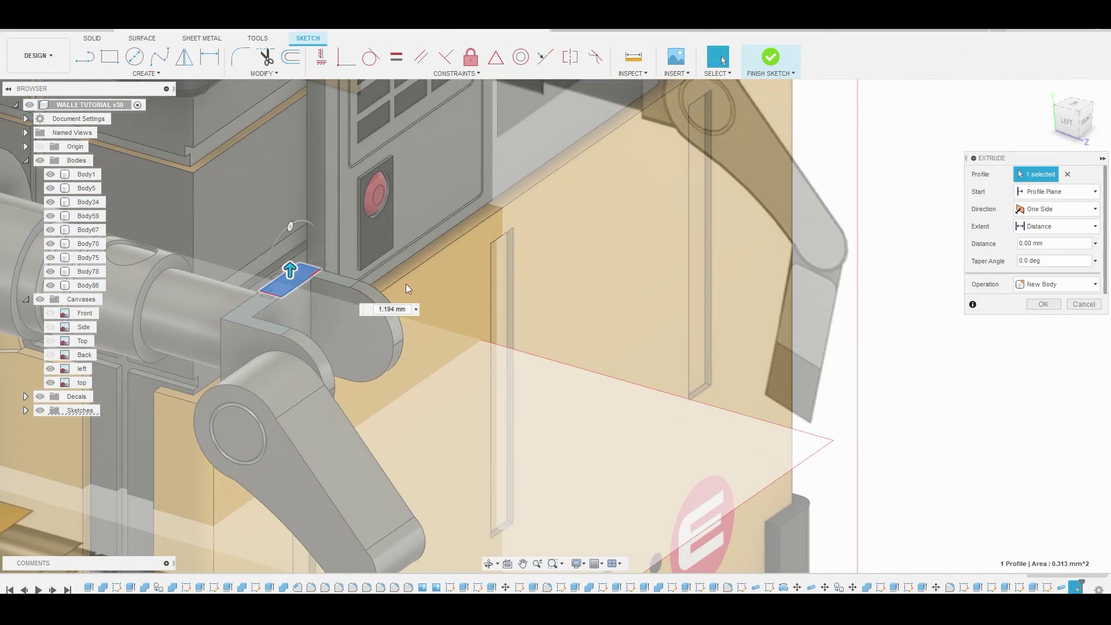
left_click_drag(305, 272, 305, 206)
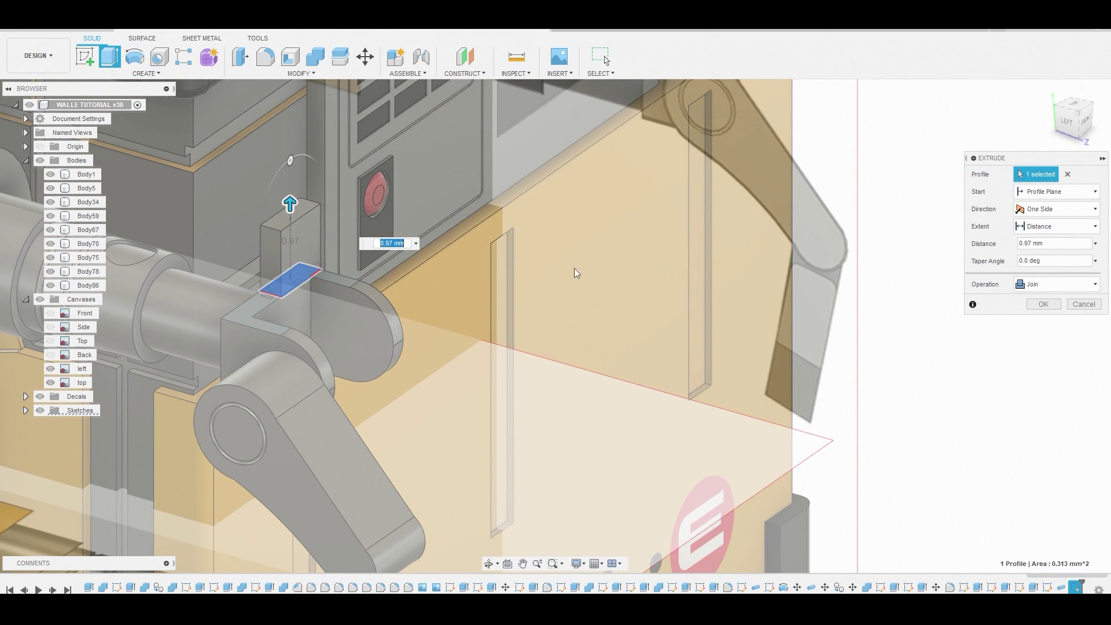
left_click(1059, 287)
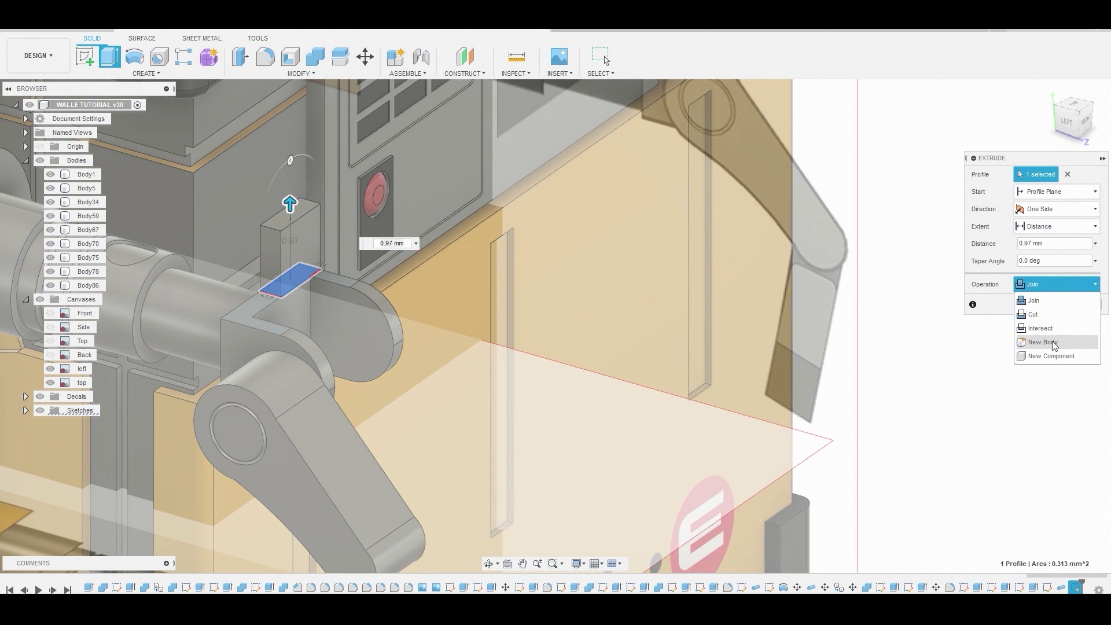
left_click(1044, 339)
left_click(1043, 305)
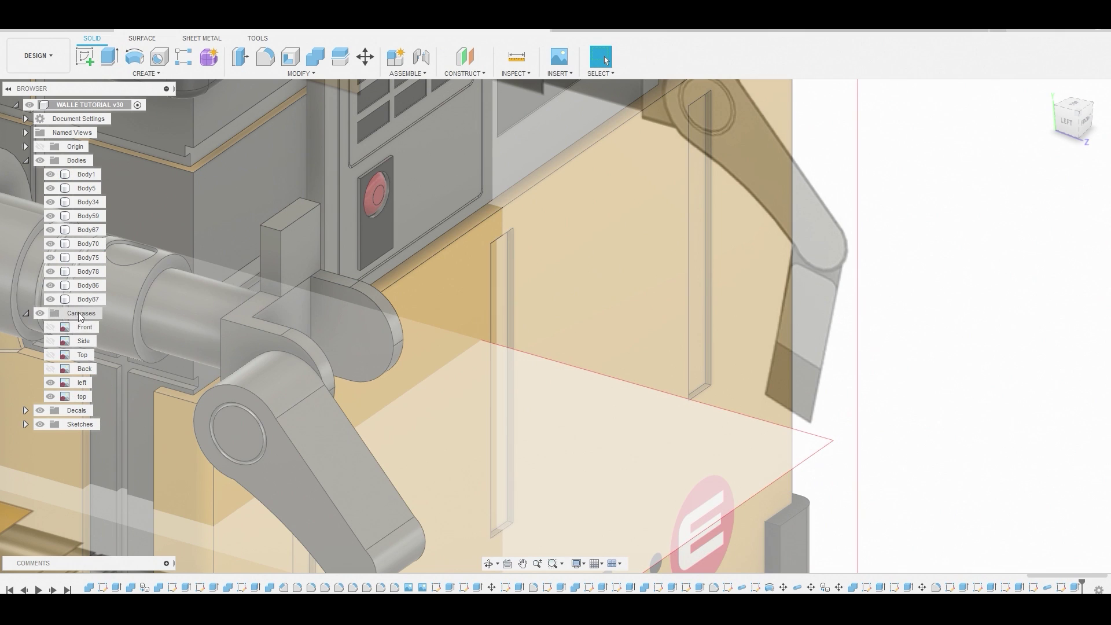
Move the new rectangular block up 1.863 mm in Y, clear of the wrist bracket, and hide all reference canvases
right_click(84, 299)
left_click(107, 305)
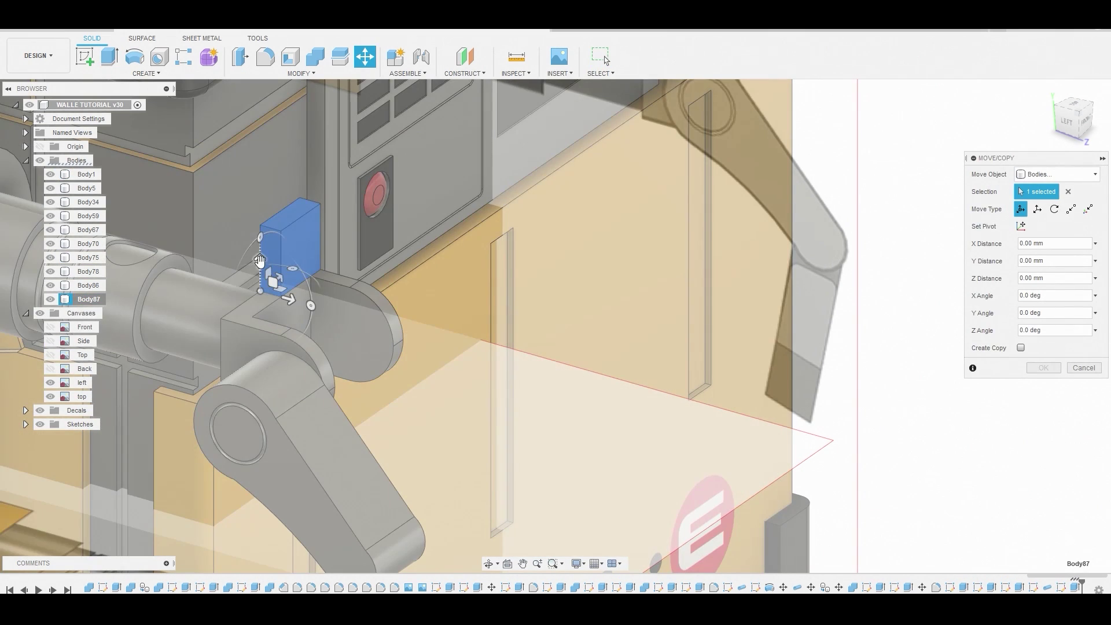
left_click_drag(260, 261, 259, 128)
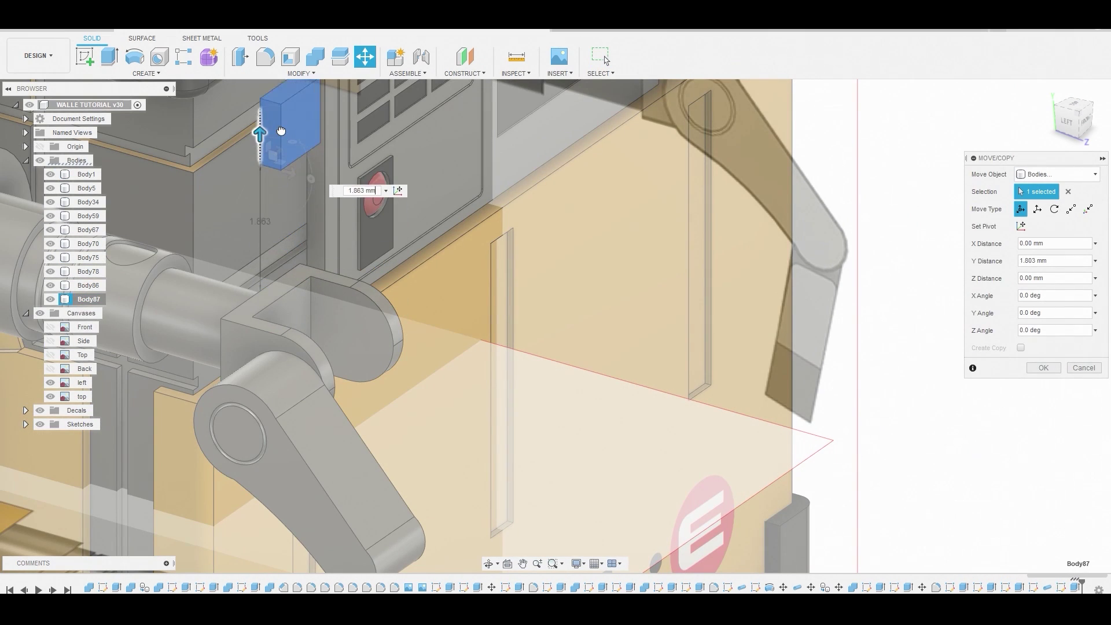
left_click(1043, 367)
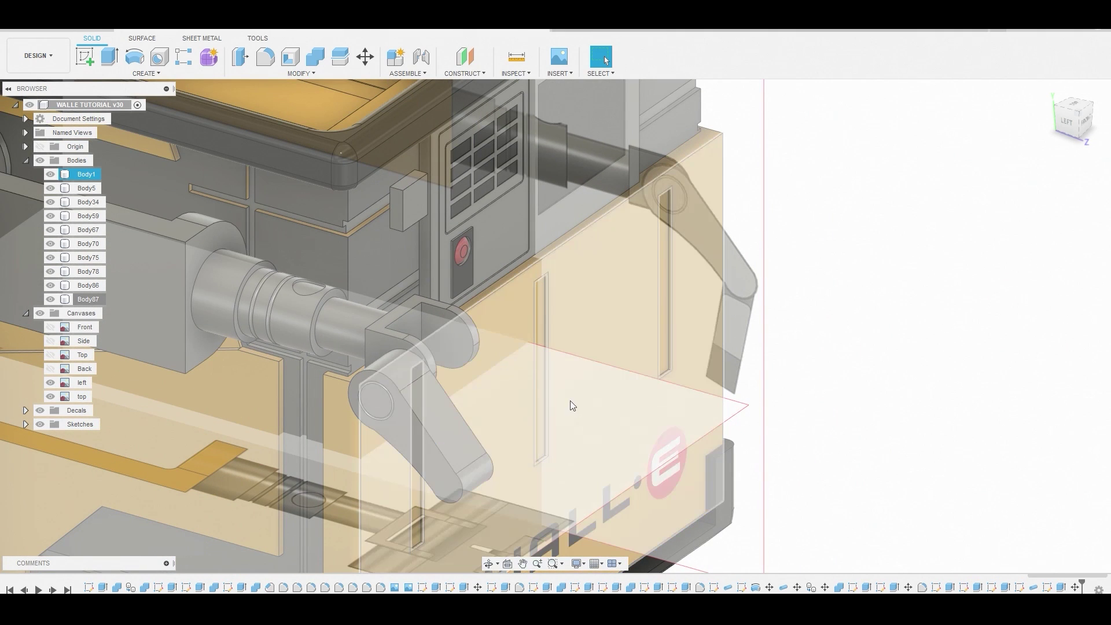
left_click(39, 313)
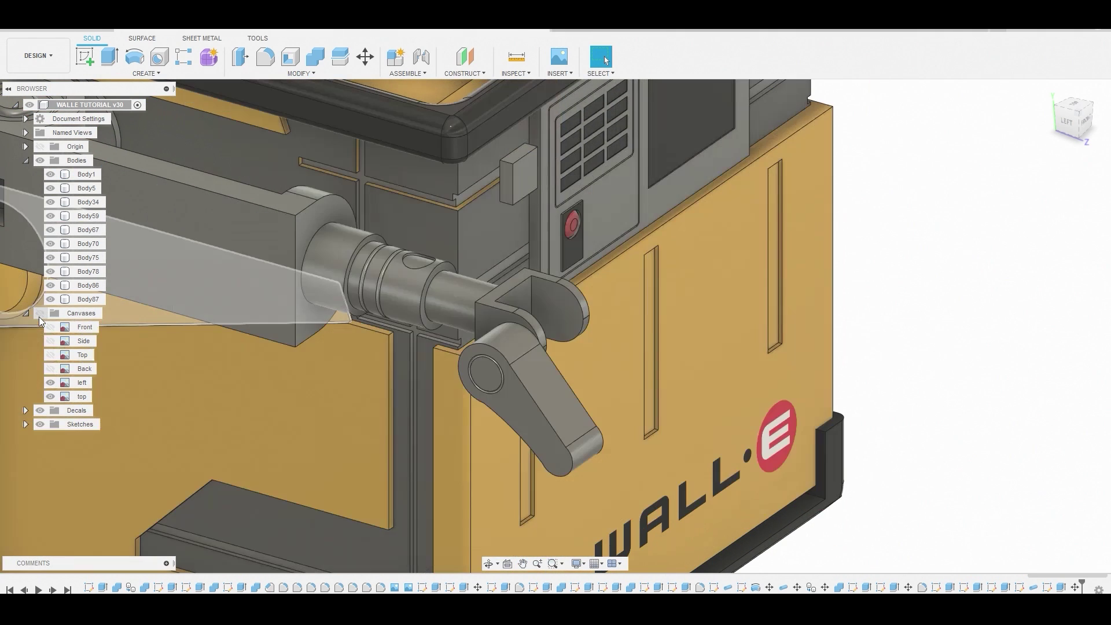
Fillet the four outline edges of the angled arm's outer face with a 0.029 mm radius
key("f")
scroll(517, 395, "up", 4)
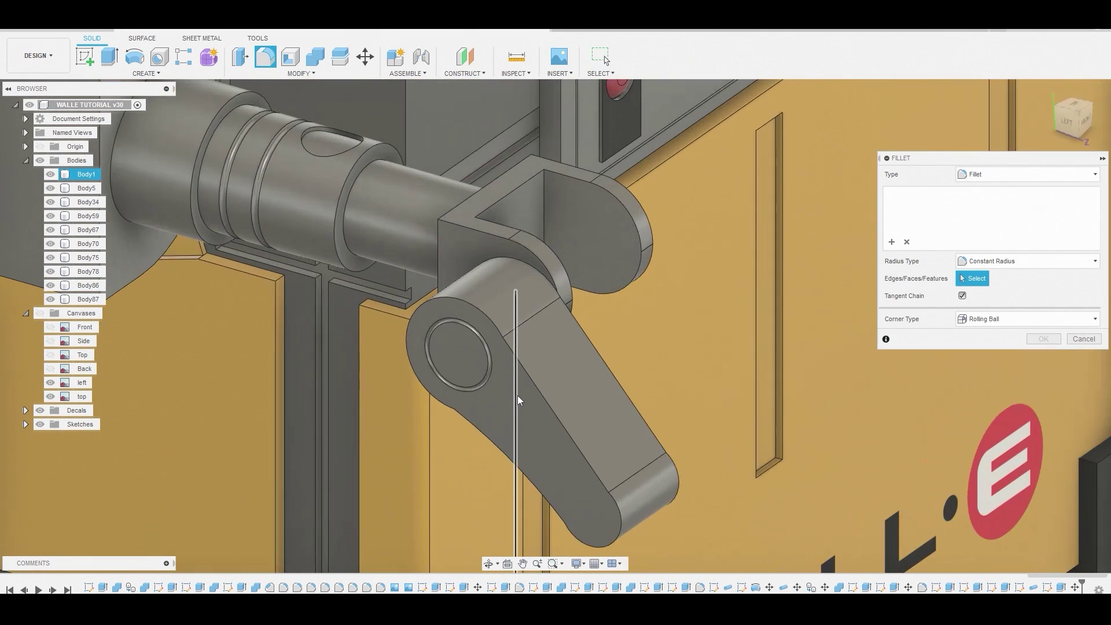
scroll(517, 395, "up", 3)
left_click(519, 358)
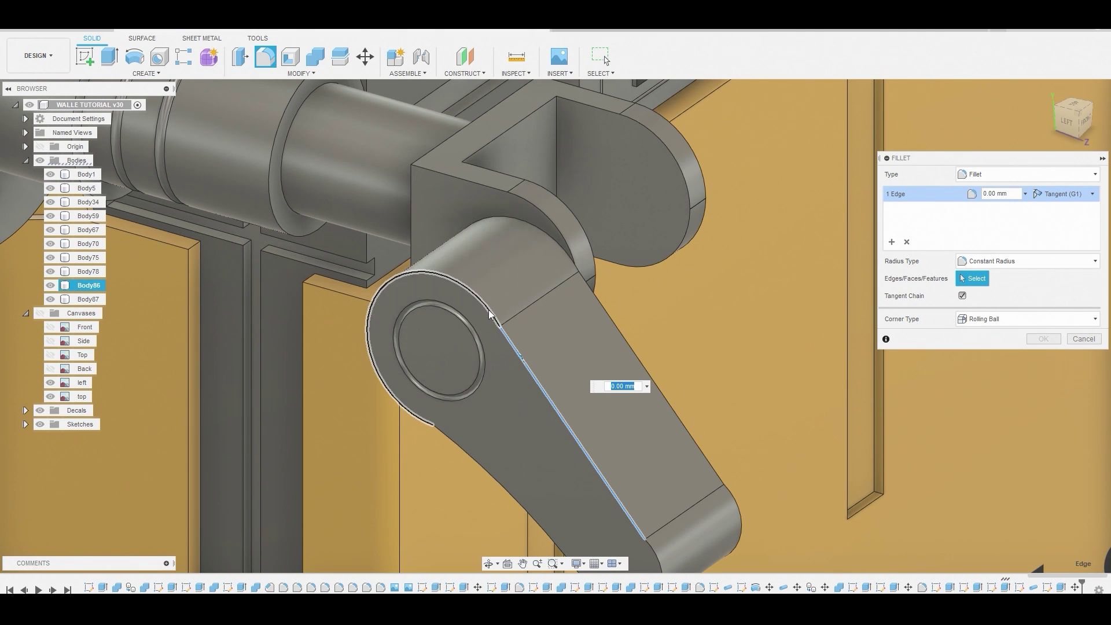
left_click(488, 314)
left_click(498, 501)
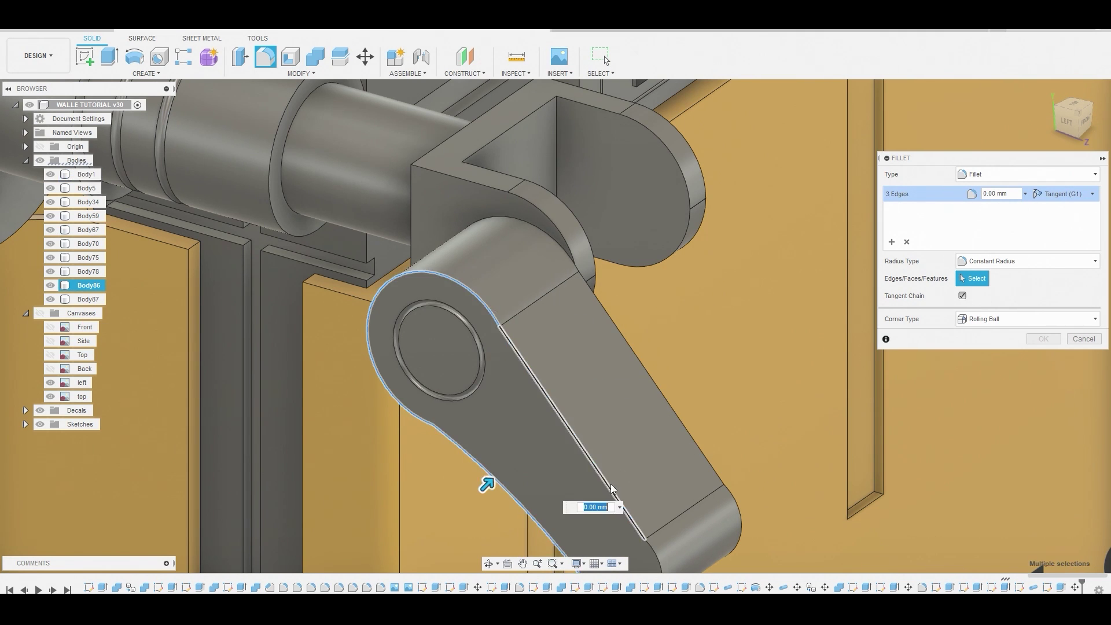
middle_click_drag(677, 561, 670, 427)
left_click(654, 434)
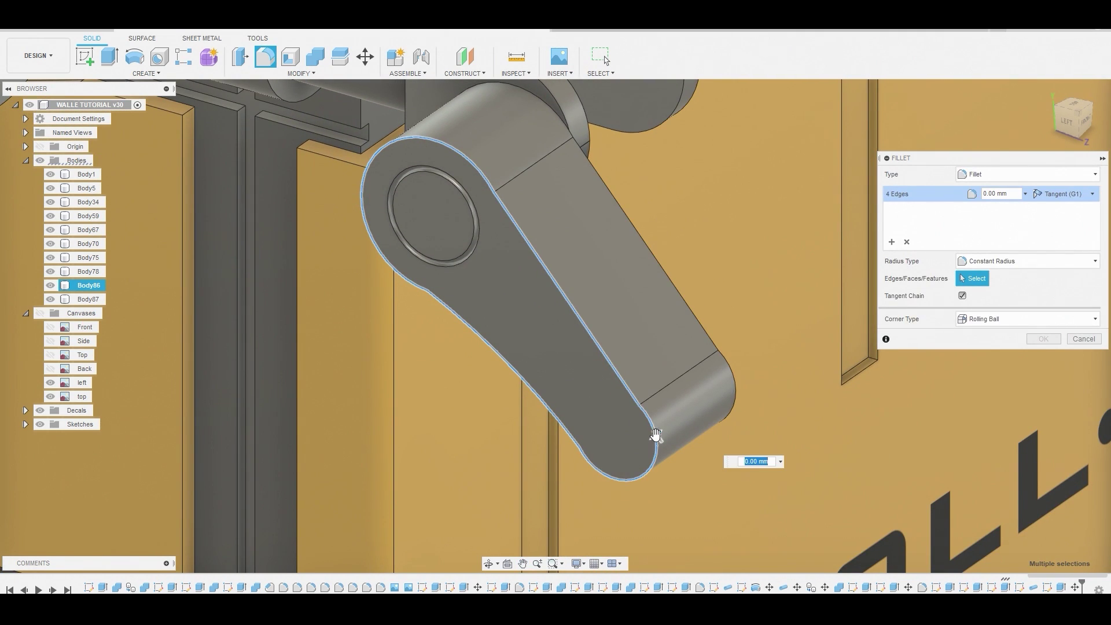
left_click_drag(655, 435, 654, 434)
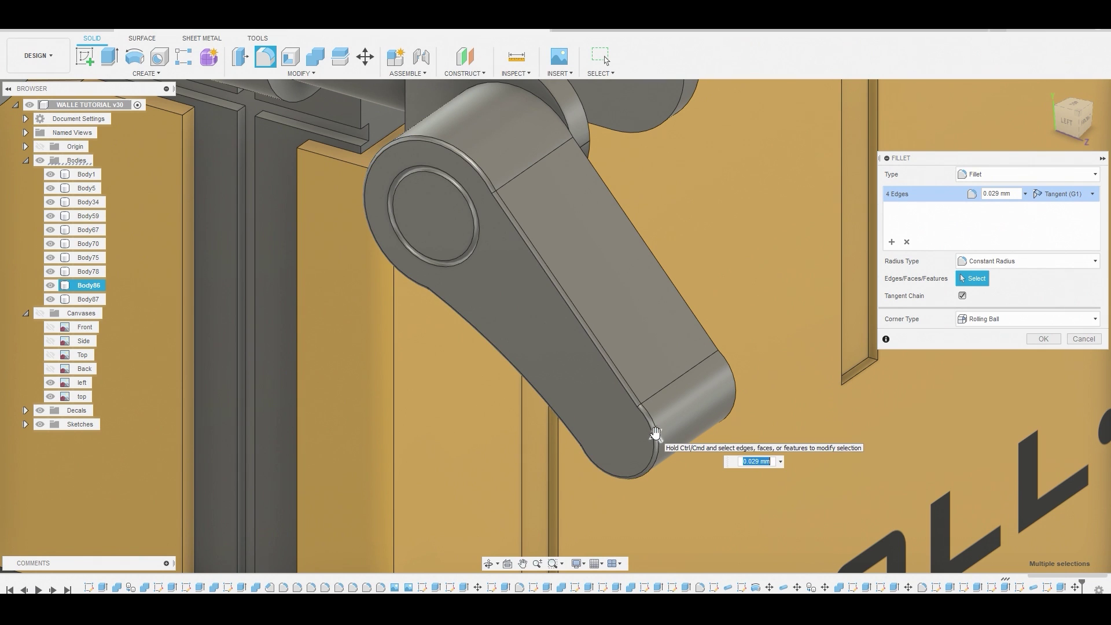
left_click(1043, 339)
scroll(446, 342, "down", 10)
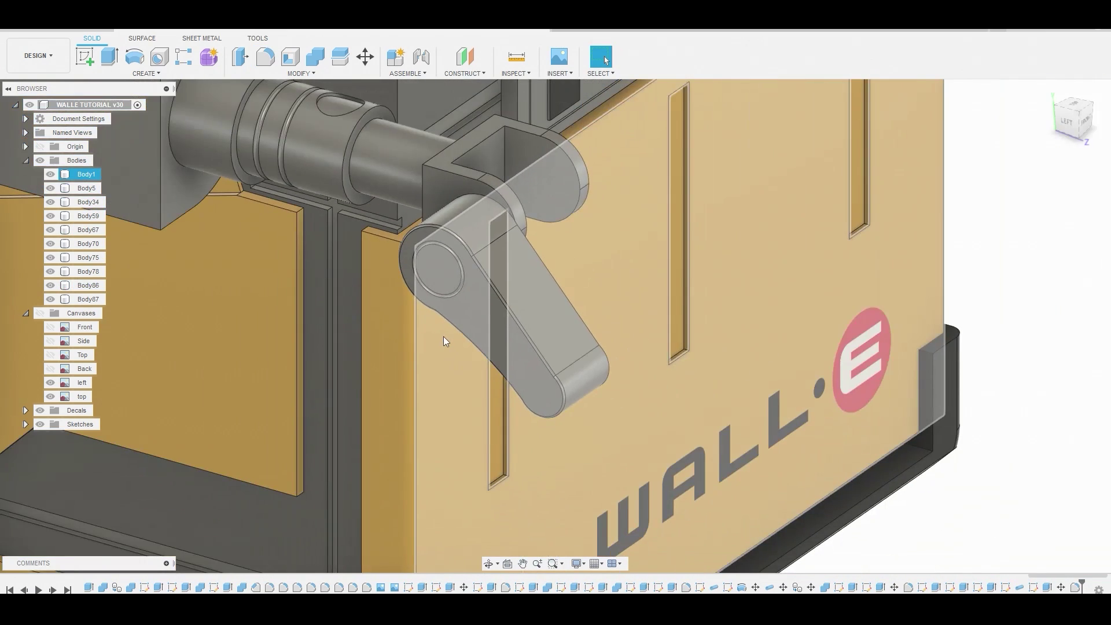
Mirror the angled arm body across the side face of the small floating block to create the opposite arm
left_click(146, 73)
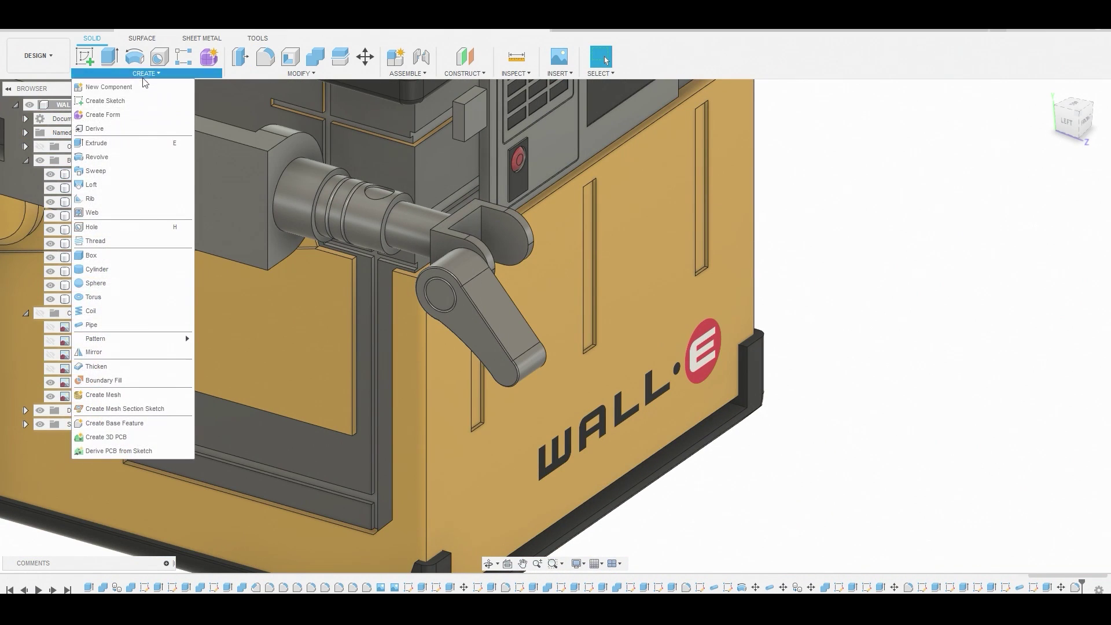
left_click(94, 351)
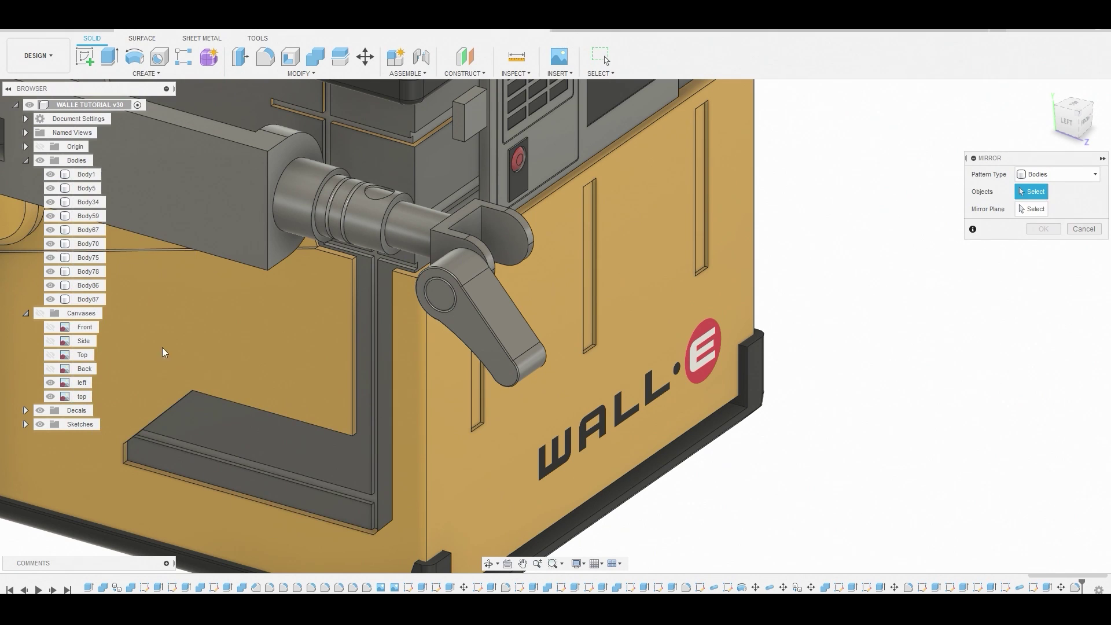
left_click(463, 282)
left_click(1031, 209)
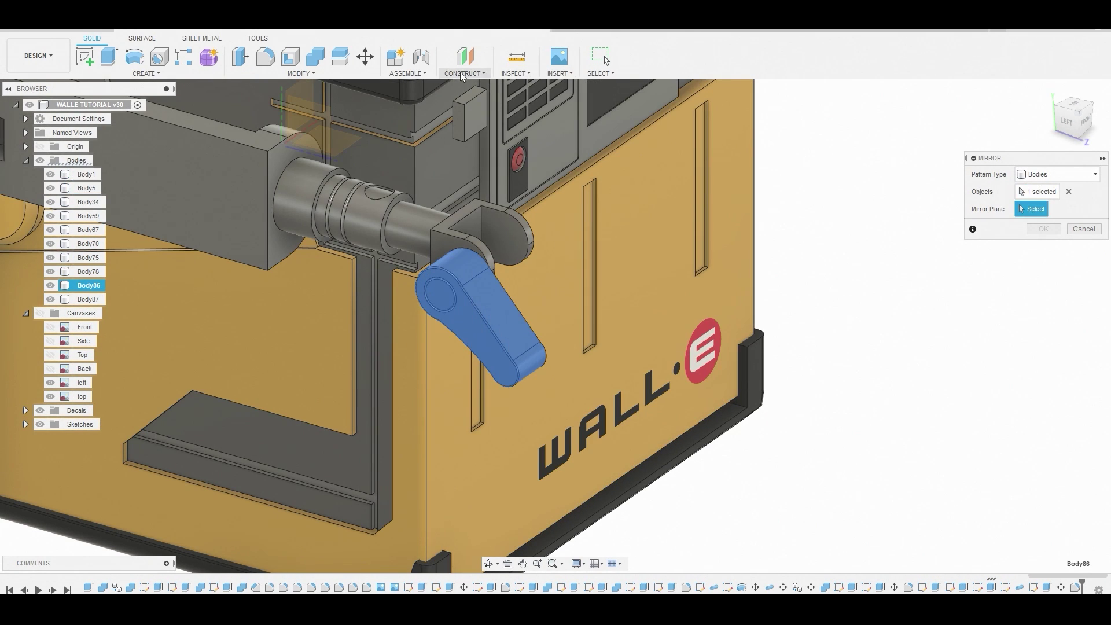
left_click(457, 123)
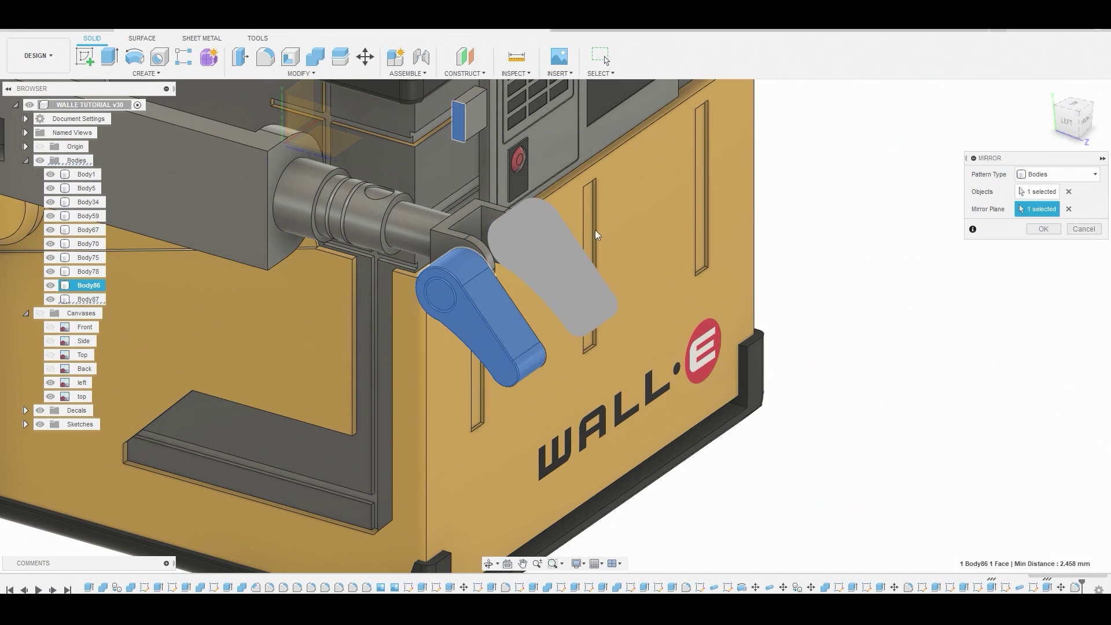
left_click(1039, 227)
Start a sketch on the wrist bracket's inner side face and draw a circle nearly filling its rounded end
mouse_move(593, 255)
middle_mouse_down("shift")
mouse_move(456, 251)
mouse_move(589, 262)
middle_mouse_up("shift")
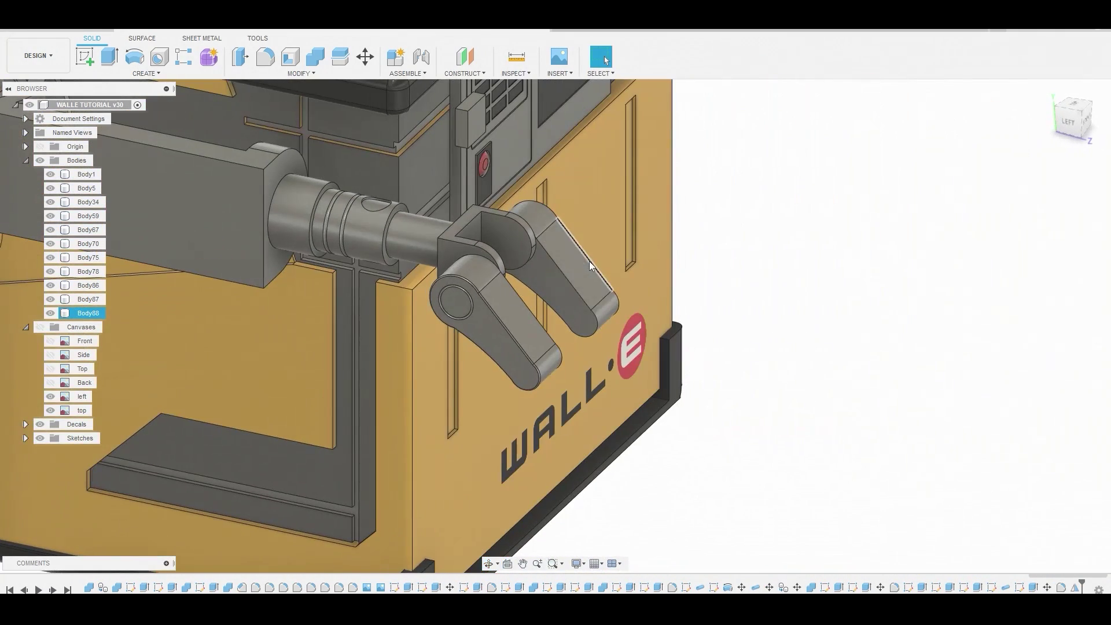
left_click(519, 237)
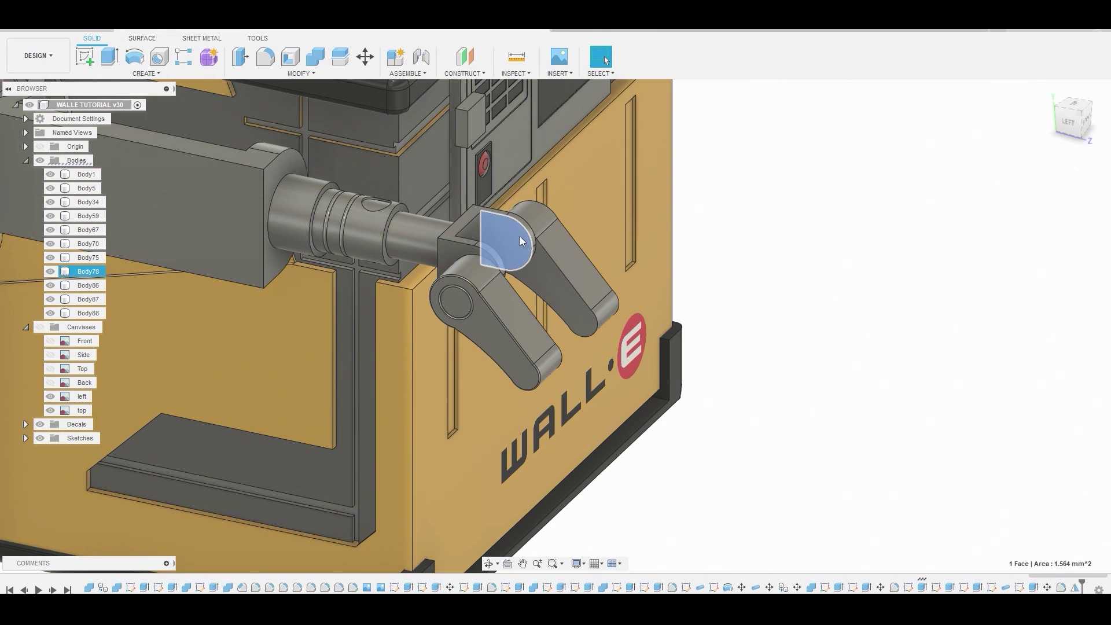
left_click(85, 60)
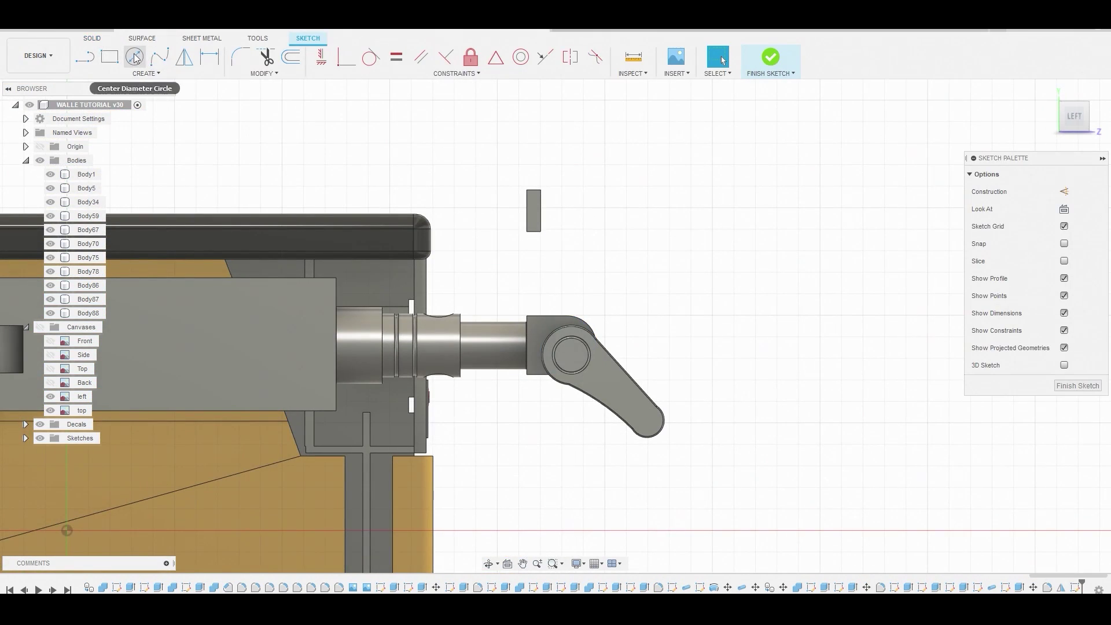
left_click(134, 56)
middle_click_drag(556, 347, 528, 389, "shift")
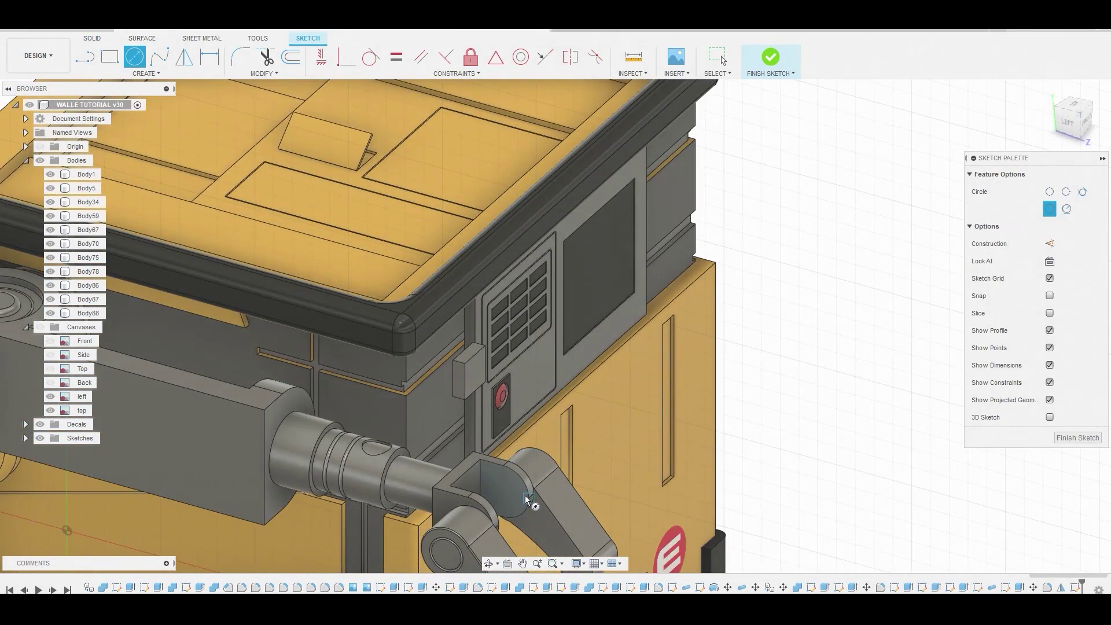
scroll(525, 499, "up", 3)
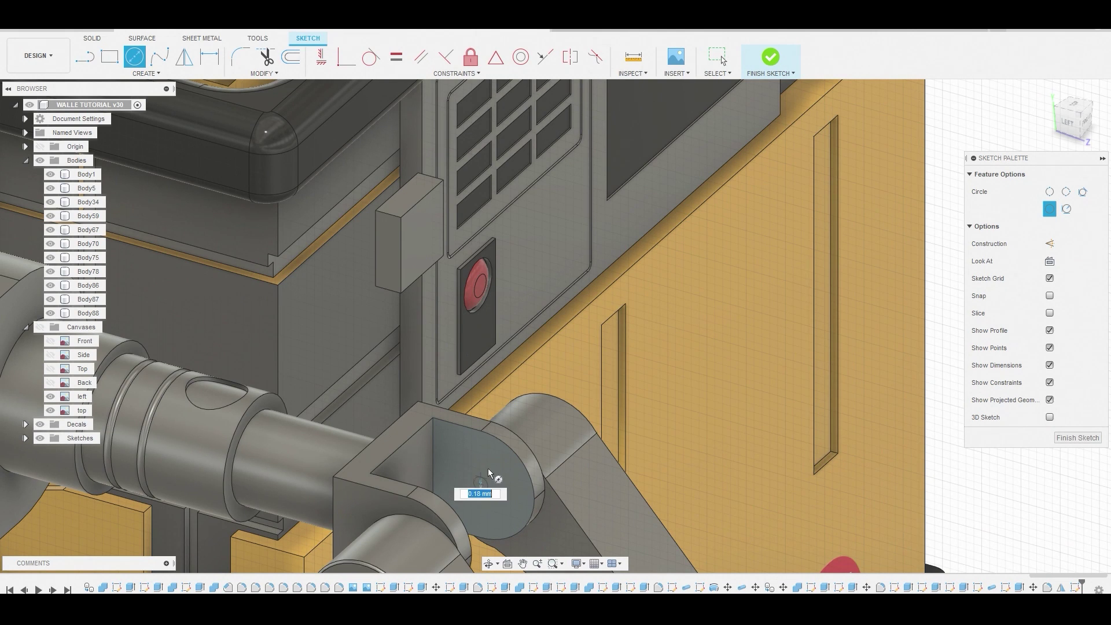
left_click(497, 454)
right_click(499, 455)
left_click(537, 453)
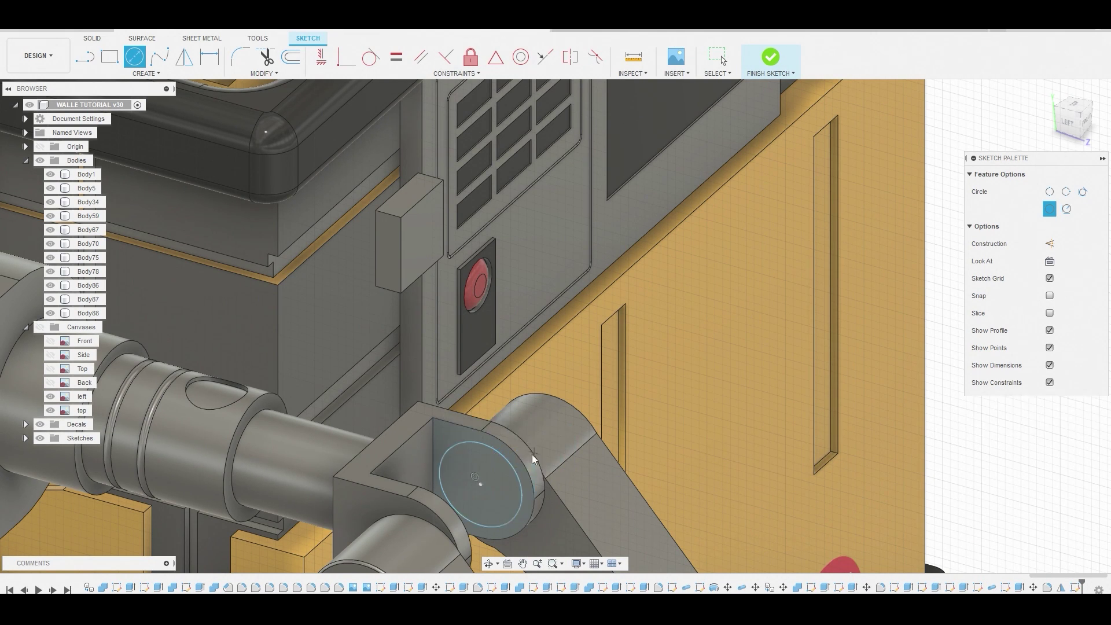
Extrude the circle 1.426 mm across the bracket's slot to the opposite wall with the Join operation
right_click(491, 476)
left_click(530, 459)
middle_click_drag(530, 460, 408, 217, "shift")
left_click_drag(508, 255, 431, 215)
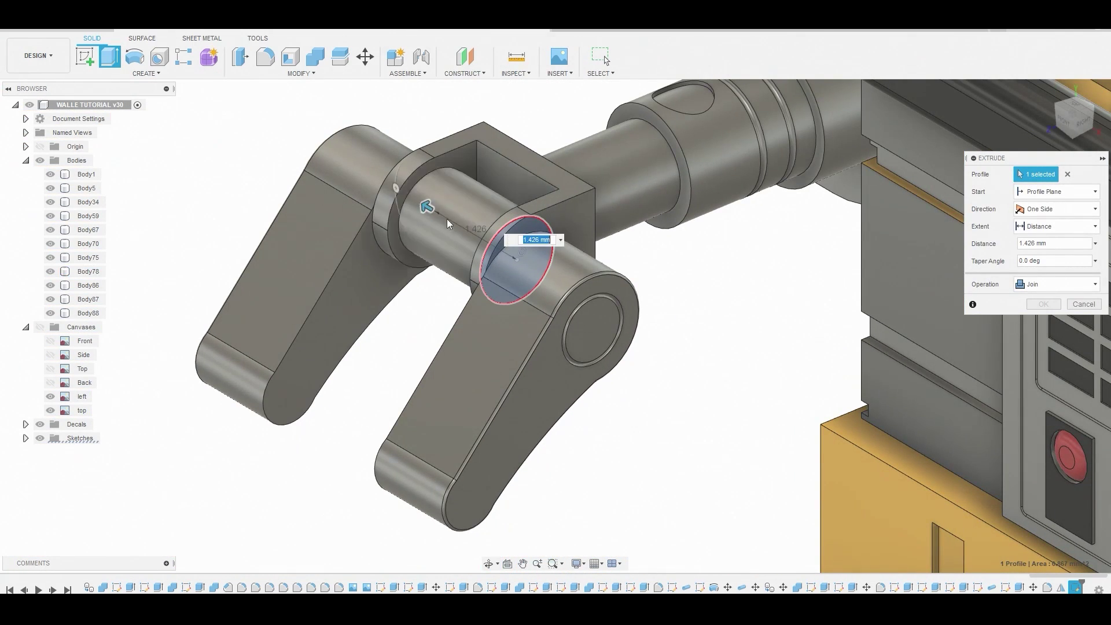
left_click(1048, 305)
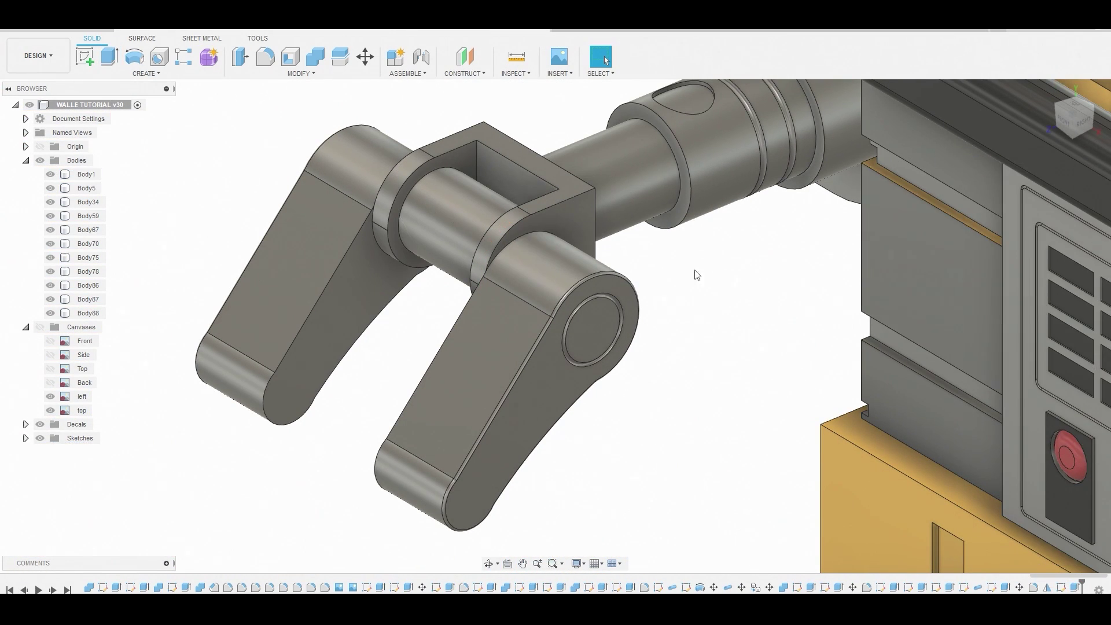
Show the reference canvases and sketch a rectangle about 1.94 by 1.5 mm on the angled arm's flat upper face plane, spanning the gap between both arms
scroll(557, 258, "down", 5)
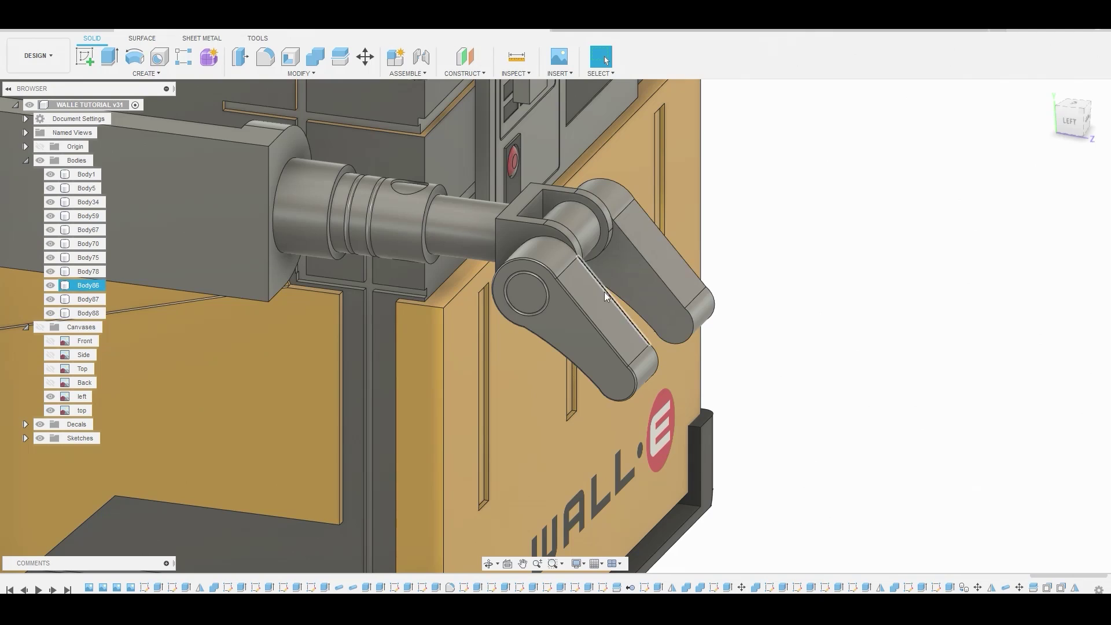
left_click(586, 293)
left_click(40, 326)
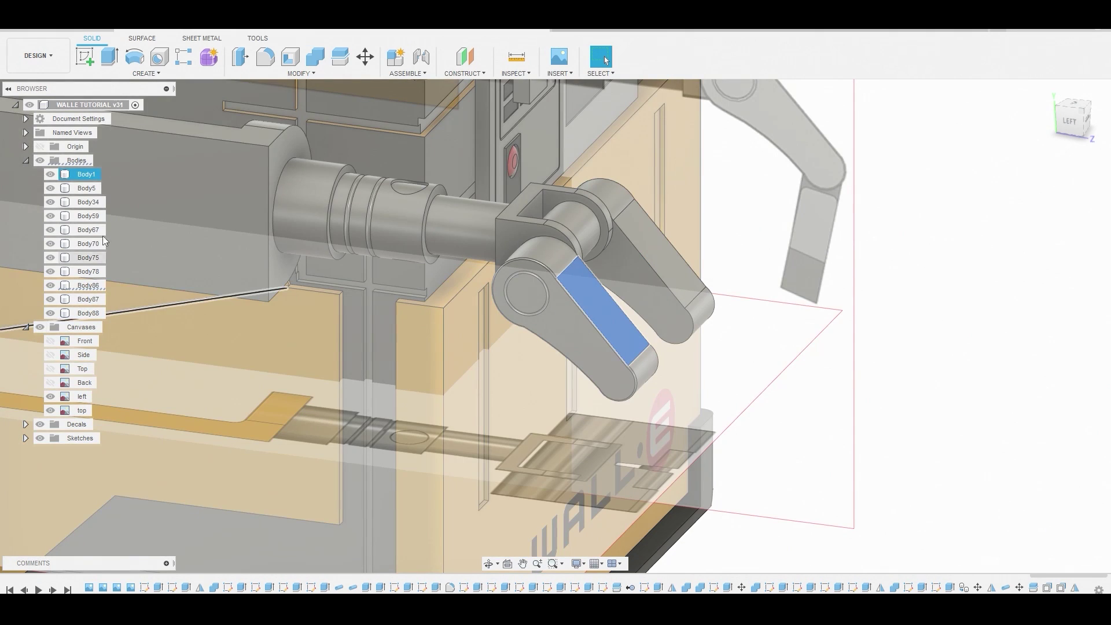
left_click(87, 57)
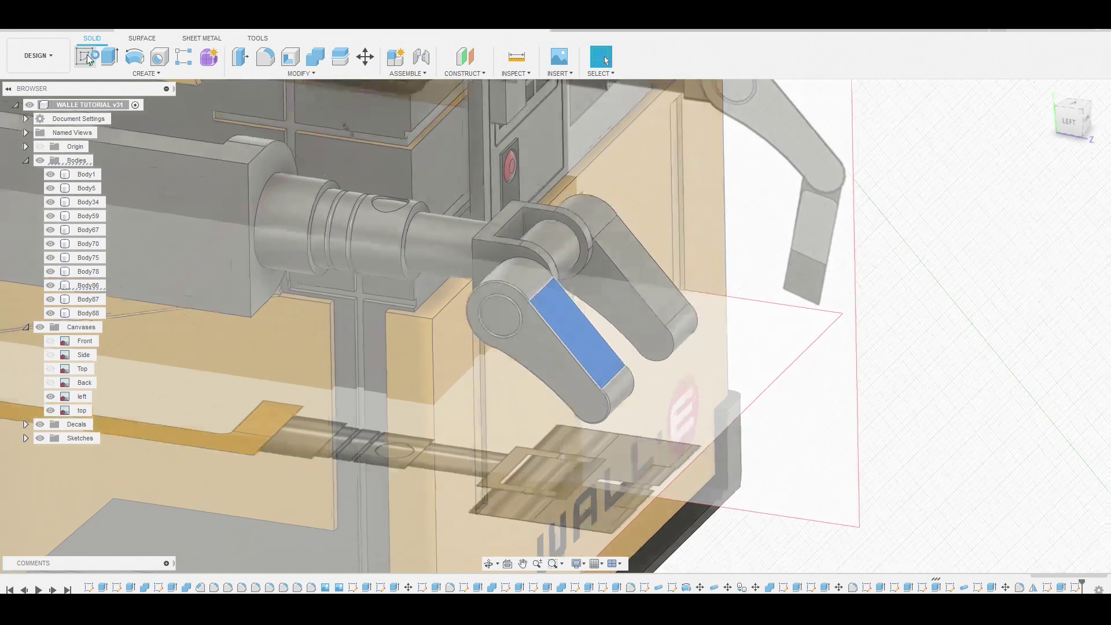
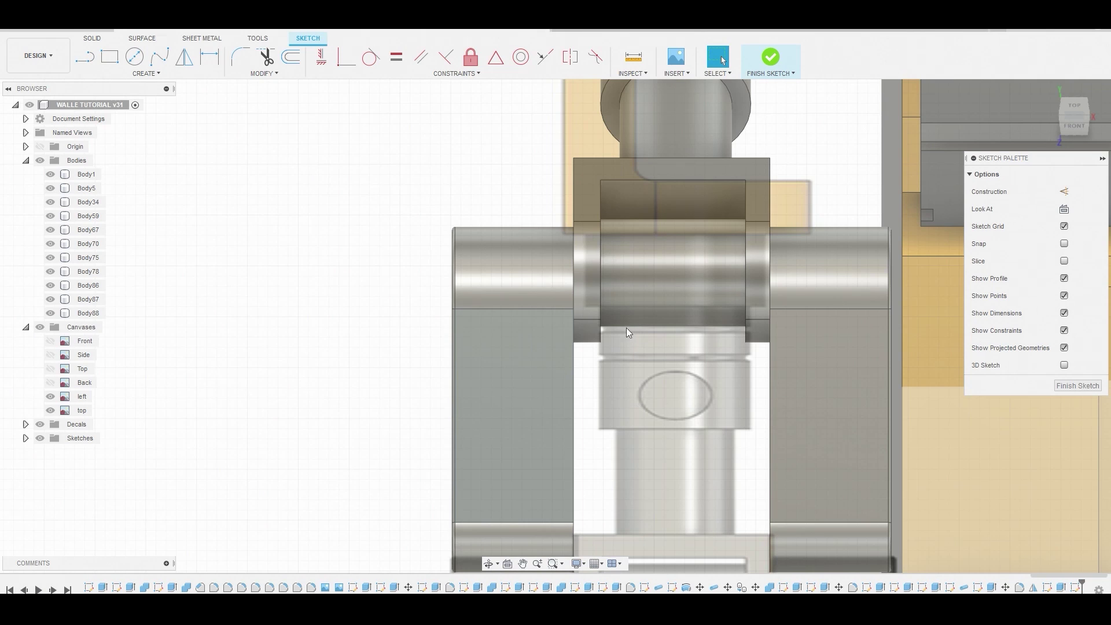
left_click(110, 56)
left_click(573, 343)
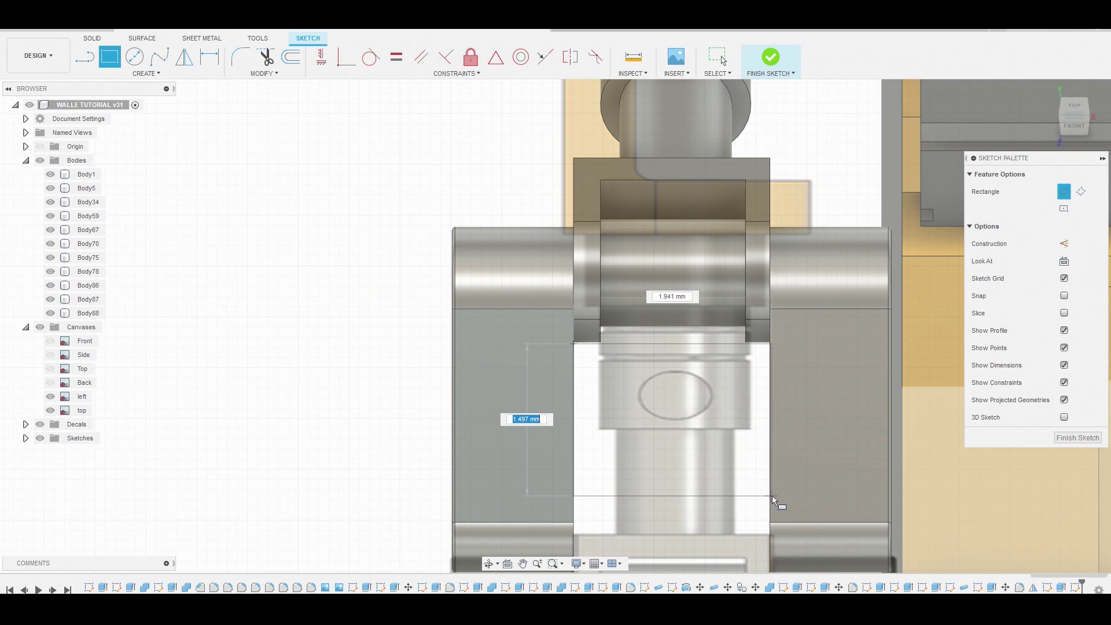
left_click(772, 496)
right_click(469, 374)
left_click(509, 374)
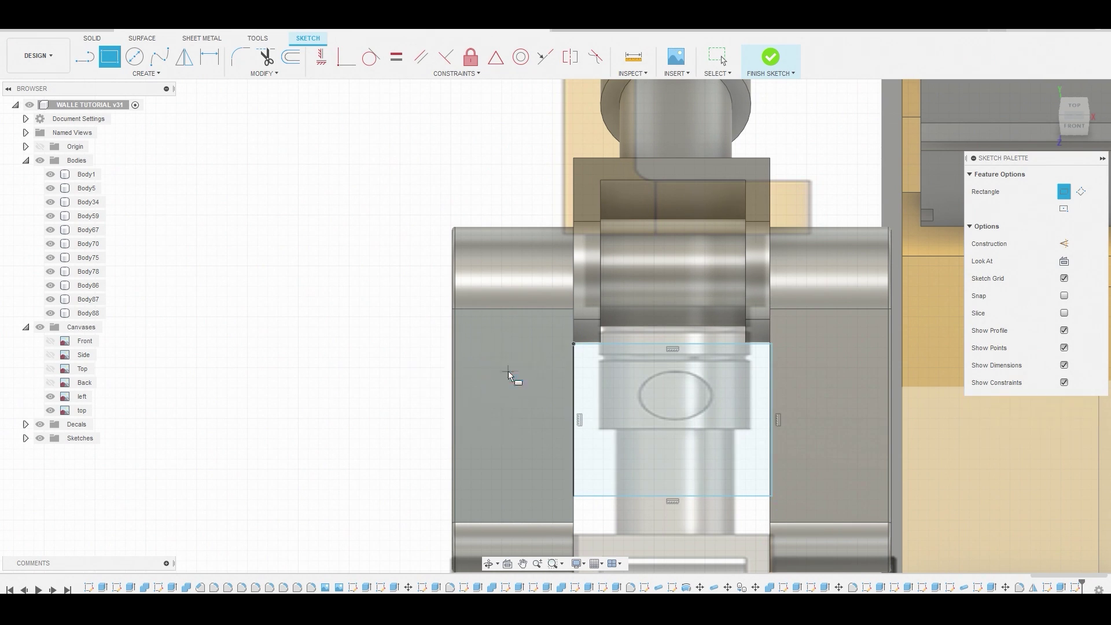
Extrude the rectangle -1.552 mm down between the two arms as a new body
right_click(603, 381)
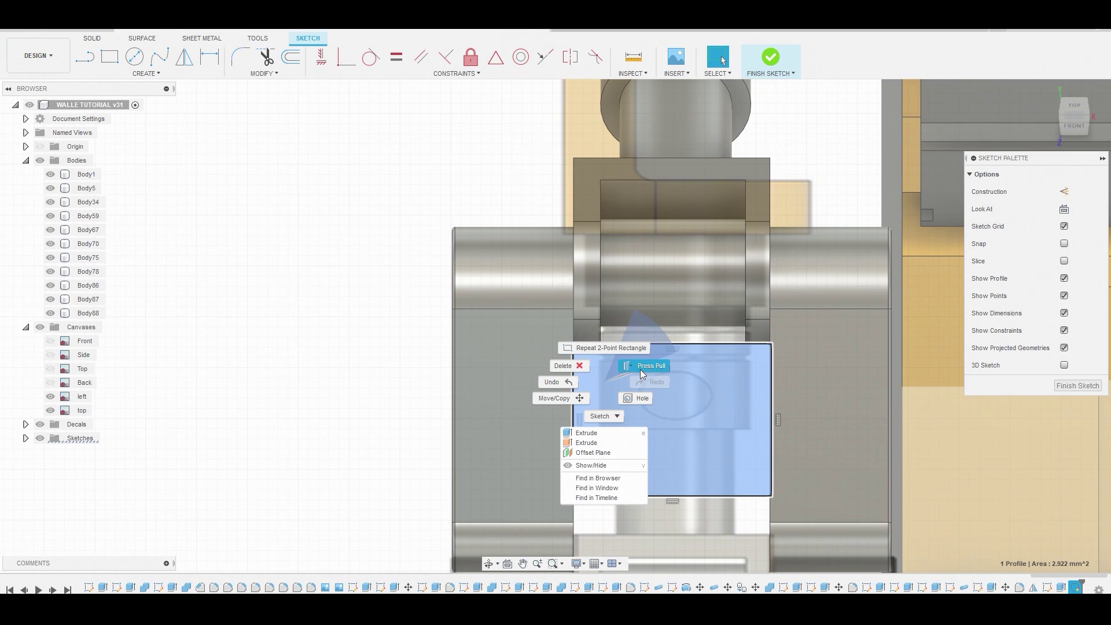
left_click(640, 369)
scroll(623, 388, "down", 4)
middle_click_drag(622, 390, 725, 345, "shift")
middle_click_drag(615, 379, 604, 406, "shift")
left_click_drag(619, 402, 541, 475)
left_click(1056, 286)
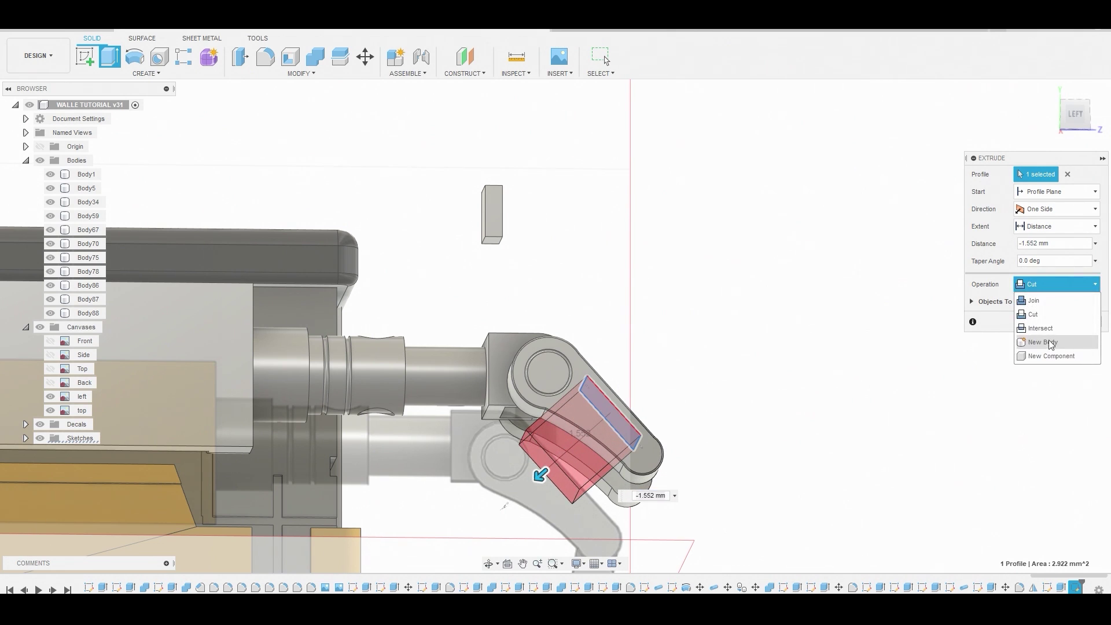
left_click(1053, 345)
left_click(1052, 309)
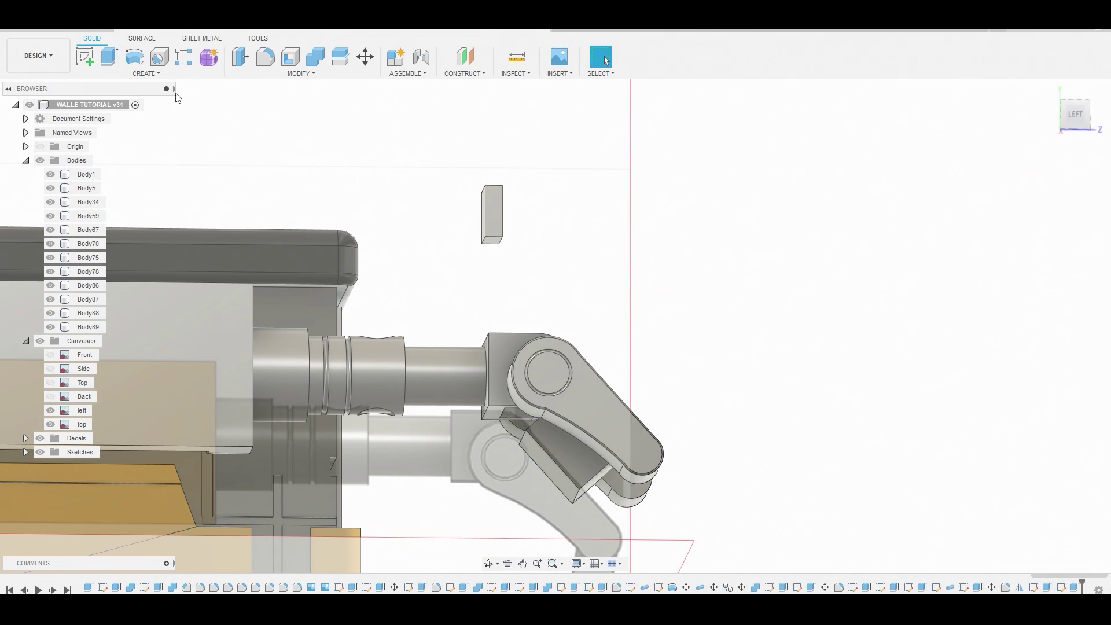
Split the new connecting block along the arm's curved underside face and remove the piece below the arm
left_click(316, 74)
left_click(297, 226)
left_click(598, 446)
left_click(1054, 191)
scroll(579, 434, "up", 5)
left_click(623, 429)
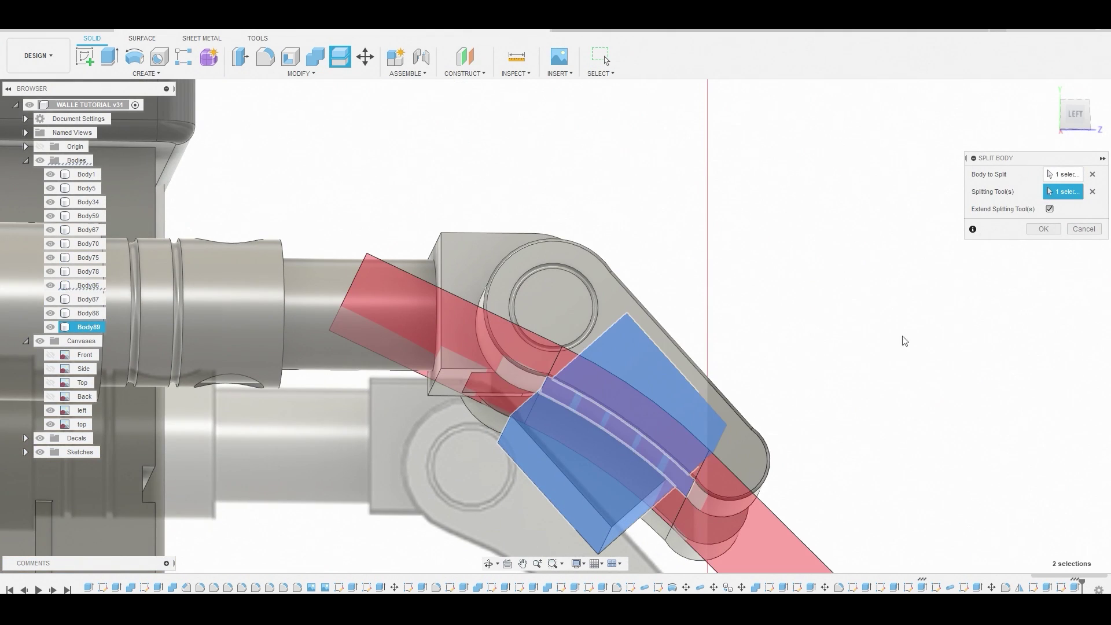
left_click(1043, 229)
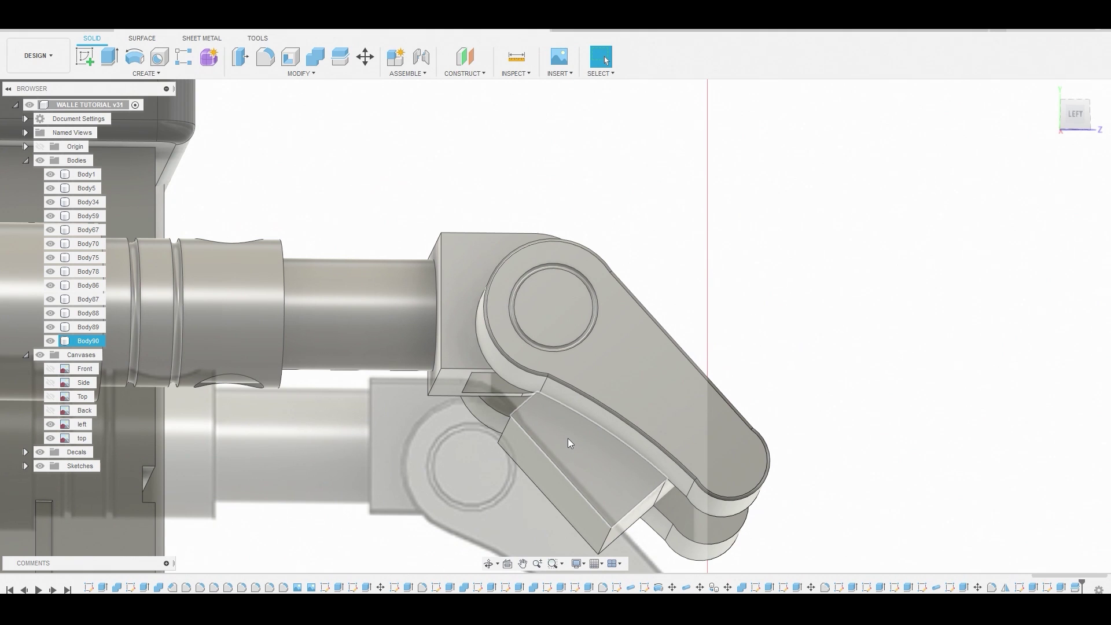
right_click(85, 342)
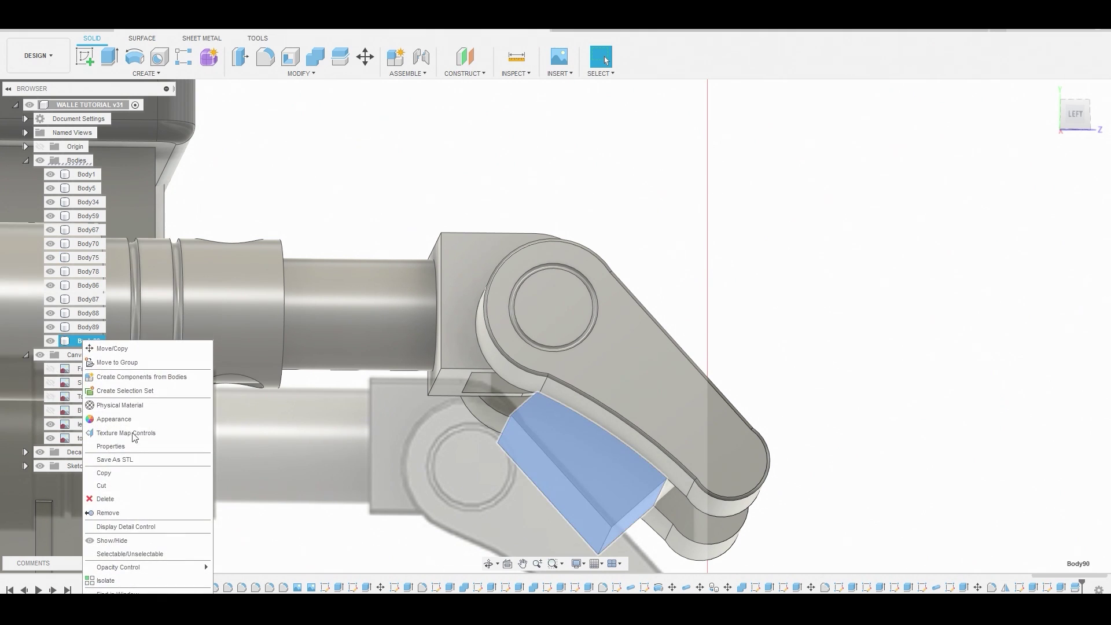
left_click(126, 513)
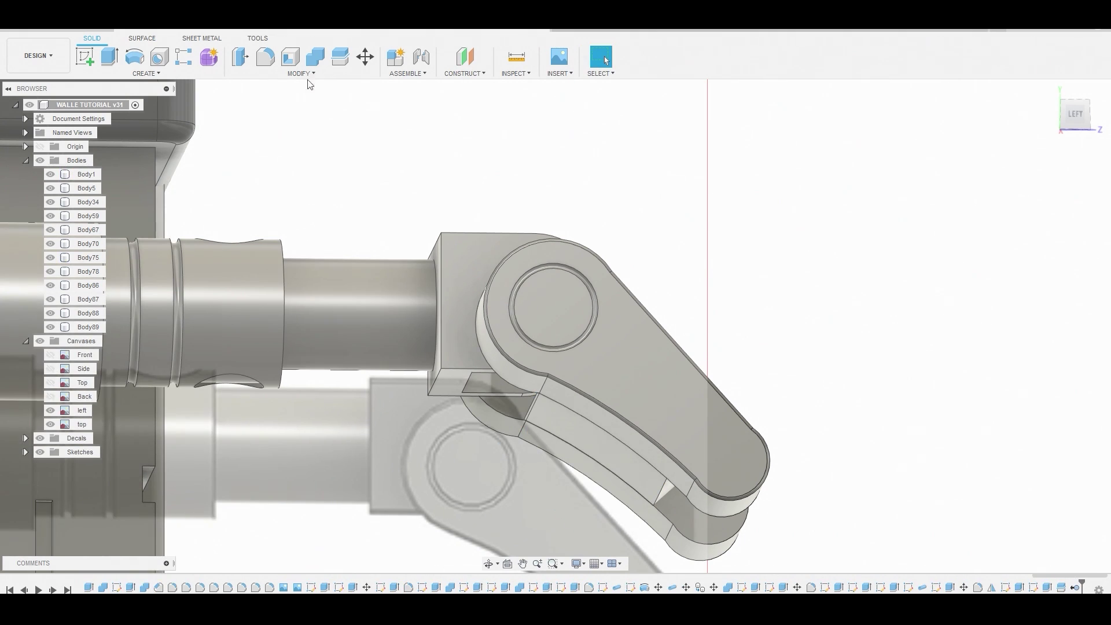
Combine the outer arm, the connecting block and the mirrored arm into one body with the Join operation
left_click(315, 56)
left_click(597, 348)
left_click(615, 449)
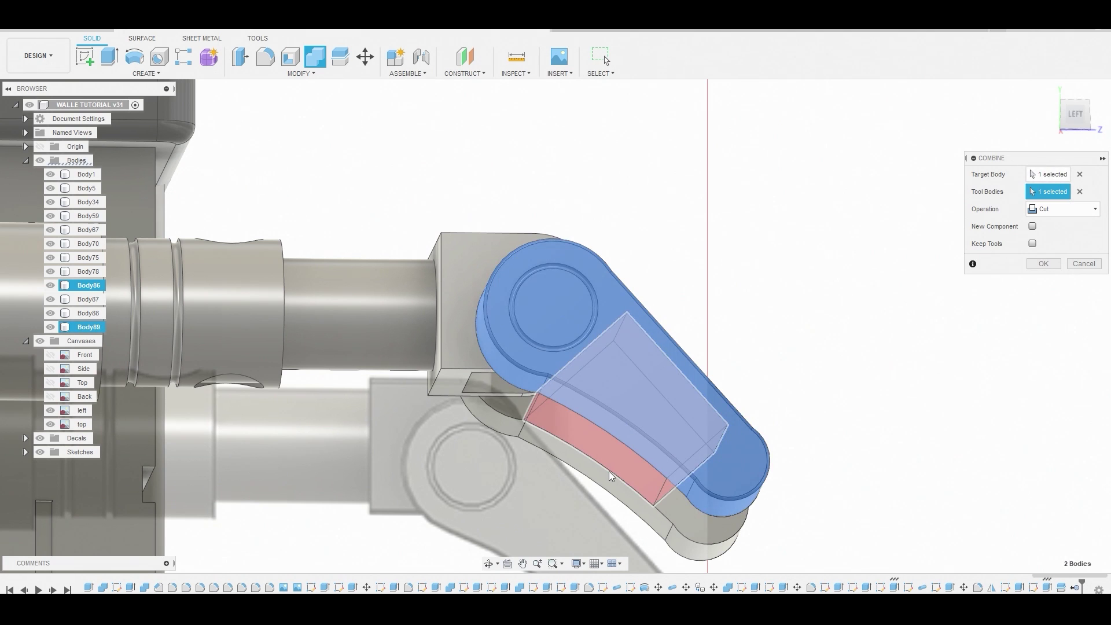
left_click(608, 471)
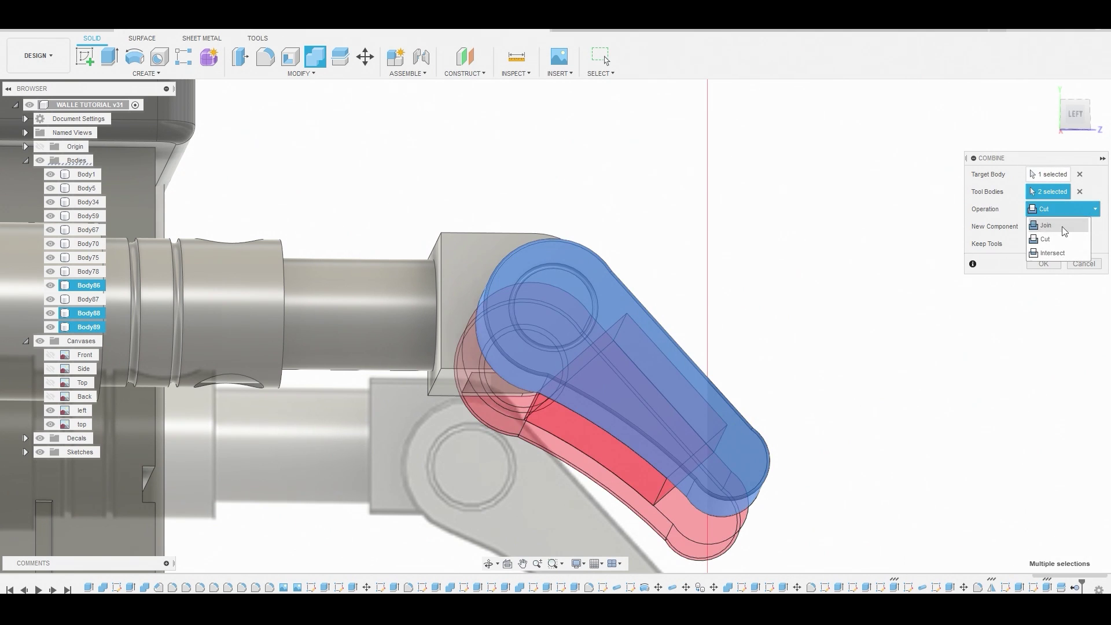
left_click(1062, 229)
left_click(1043, 264)
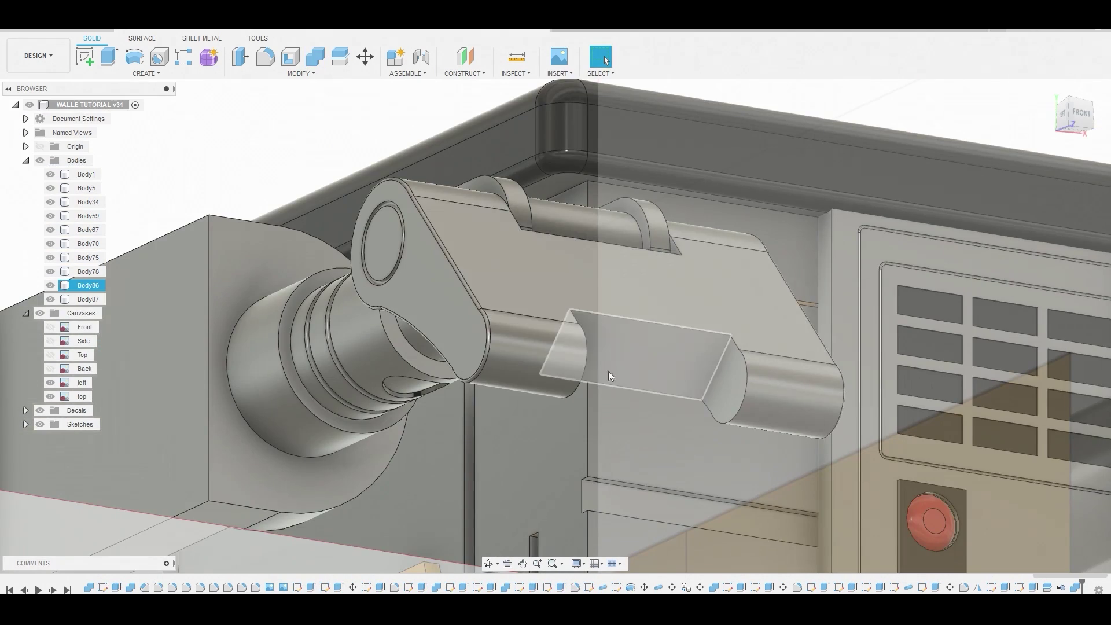
Offset the connecting block's free end face, using the top reference canvas as a guide
right_click(645, 350)
left_click(689, 333)
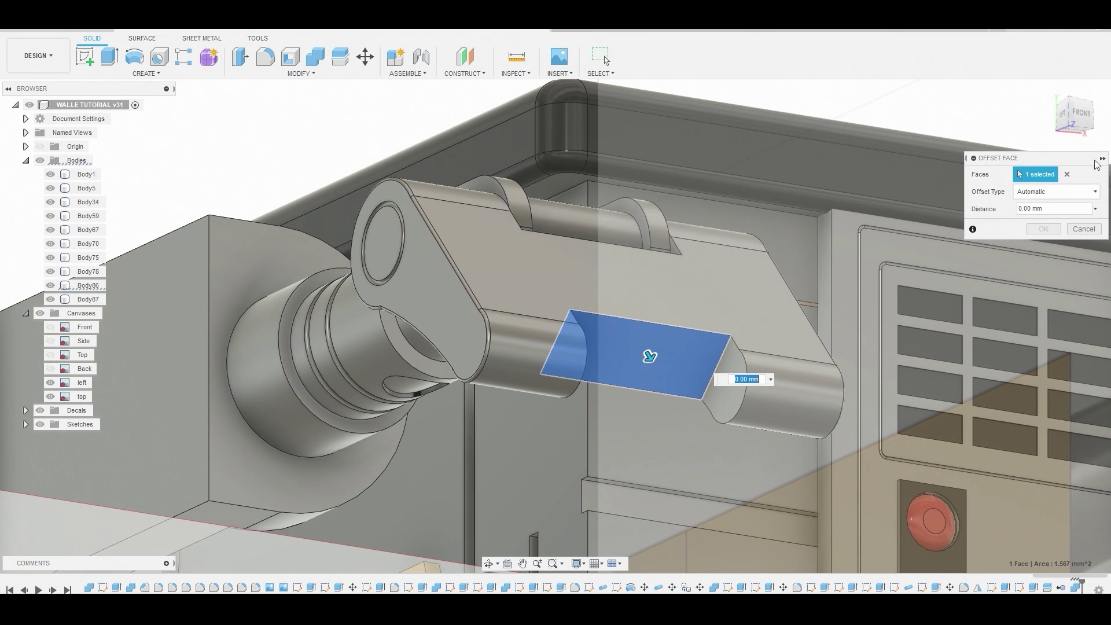
middle_click_drag(1027, 105, 1029, 148, "shift")
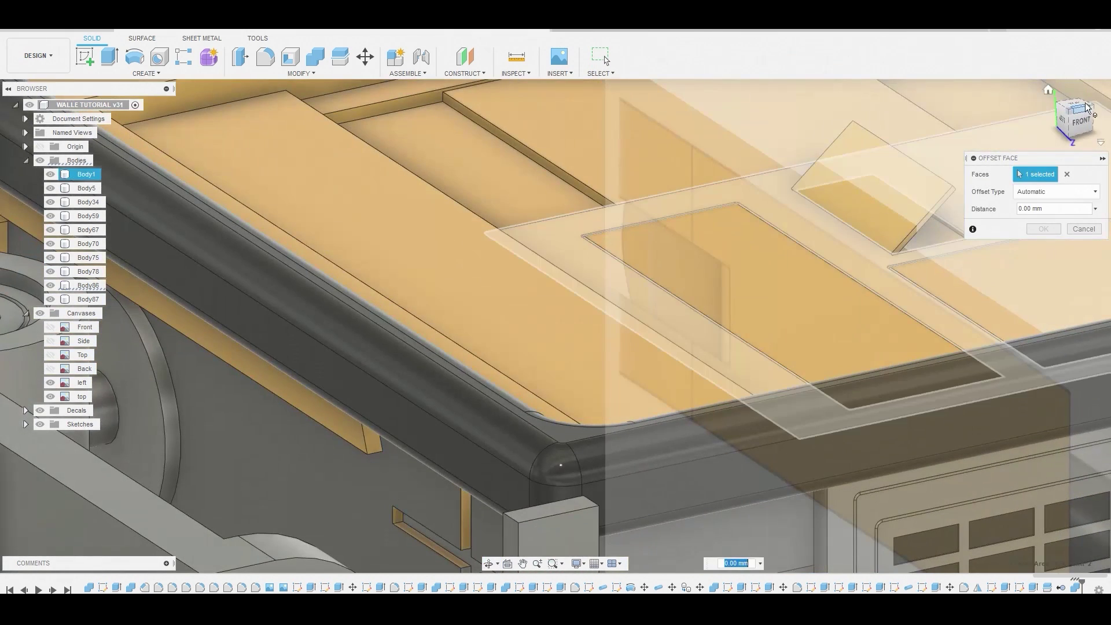
left_click(1076, 107)
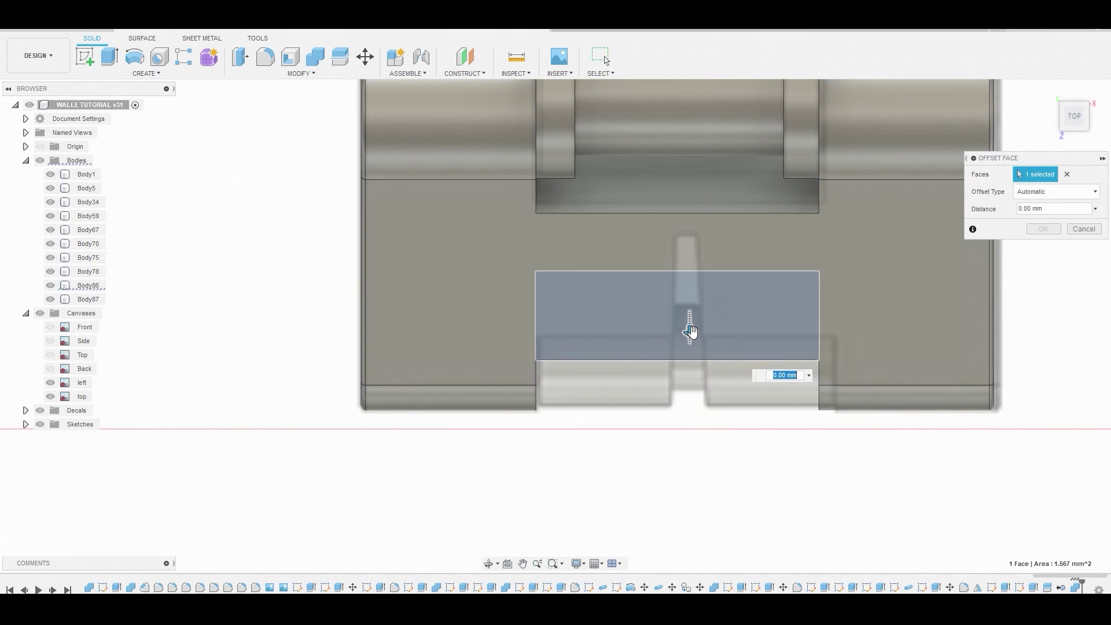
left_click_drag(692, 331, 694, 311)
left_click(1041, 228)
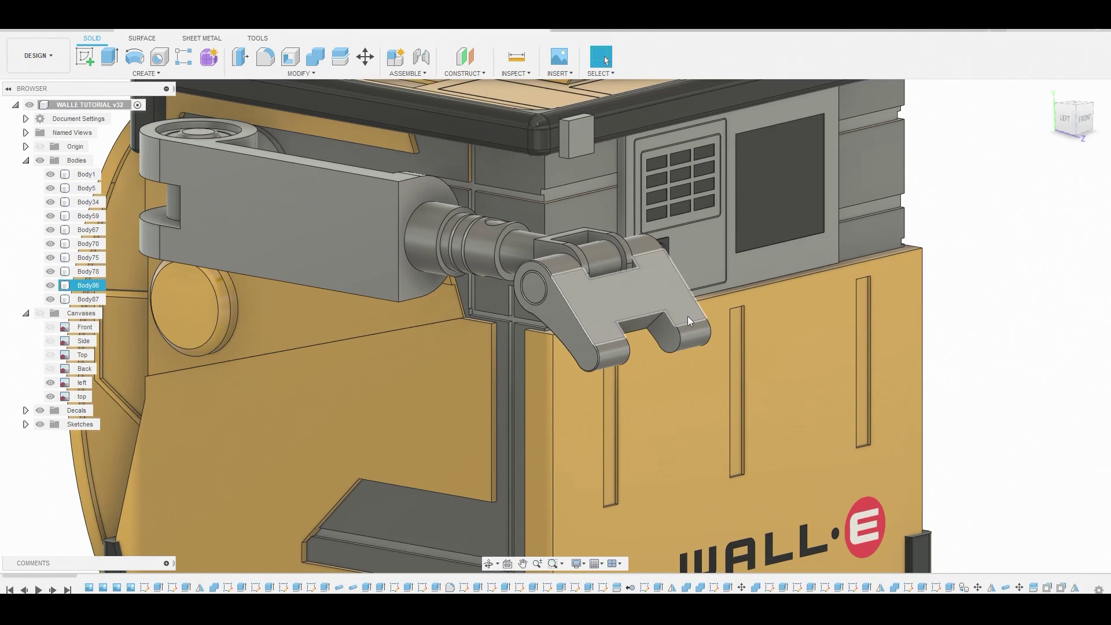
Sketch a circle about 0.75 mm in diameter within the rounded end of the hand link's inner slot face
scroll(687, 316, "up", 5)
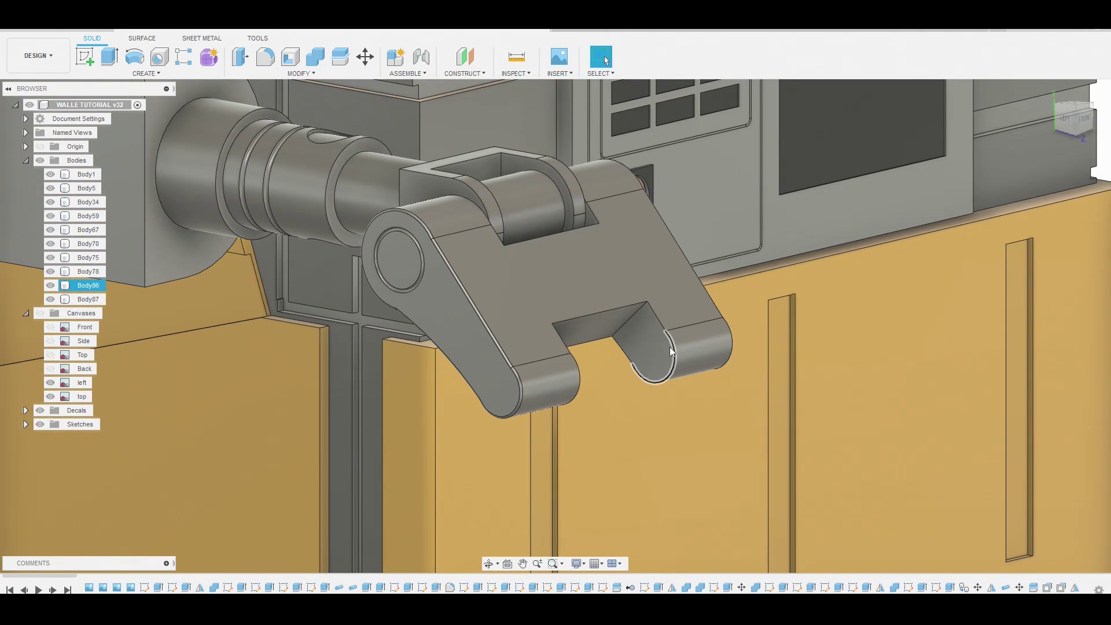
left_click(654, 352)
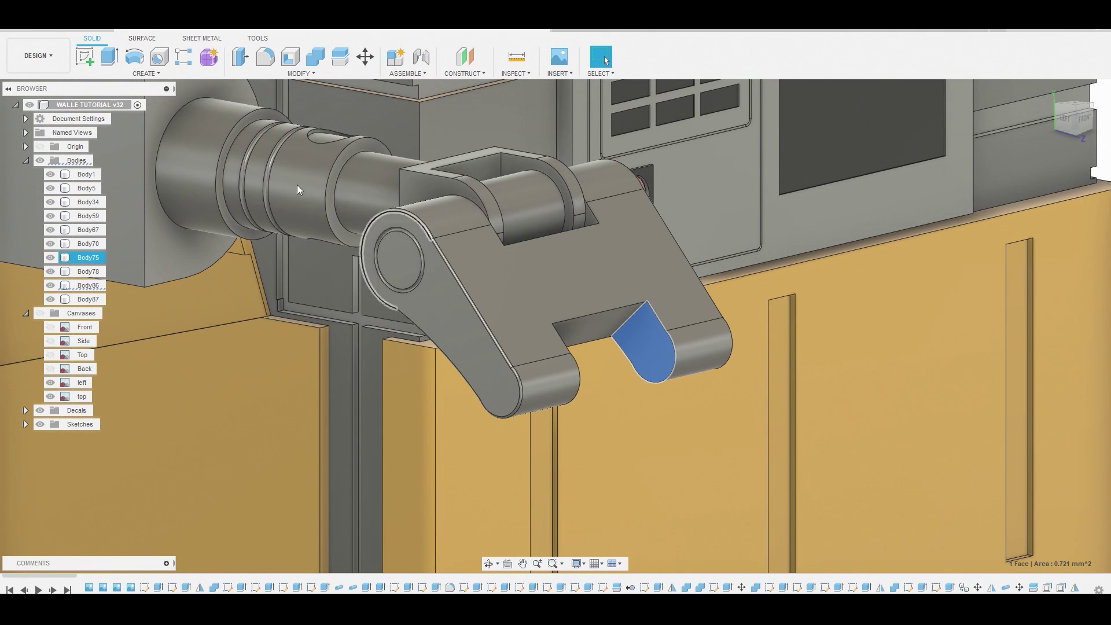
left_click(85, 56)
left_click(135, 56)
middle_click_drag(564, 335, 548, 354, "shift")
scroll(556, 368, "up", 6)
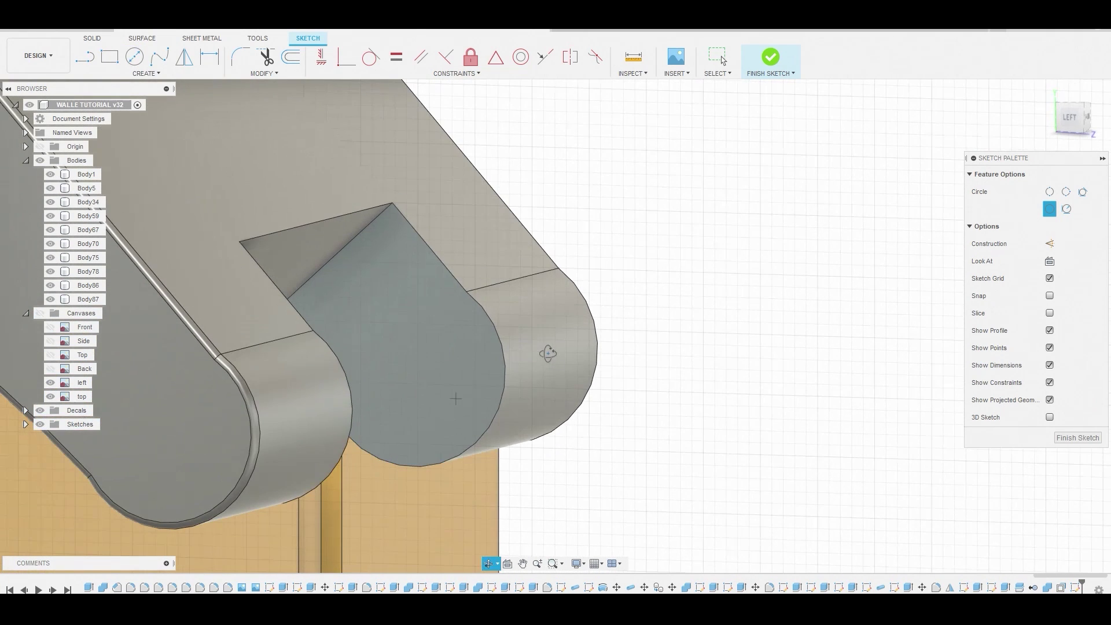
left_click(414, 369)
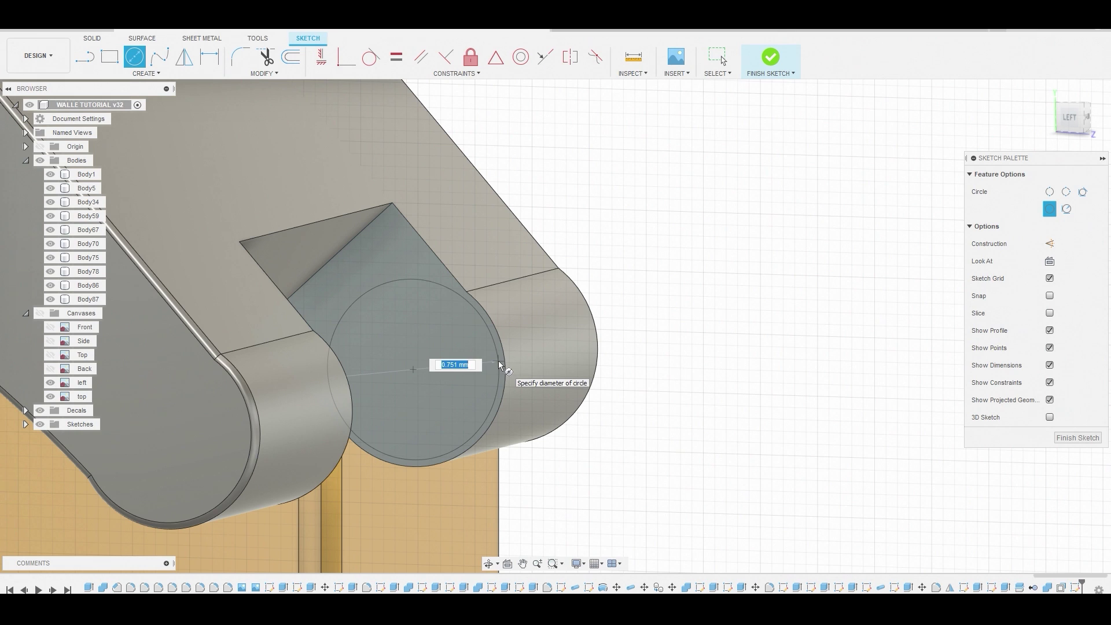
left_click(500, 365)
right_click(475, 346)
left_click(526, 346)
Show the reference canvases and trace the finger's two long sides and slanted end, about 0.7 mm wide, with lines meeting the circle
scroll(482, 345, "down", 4)
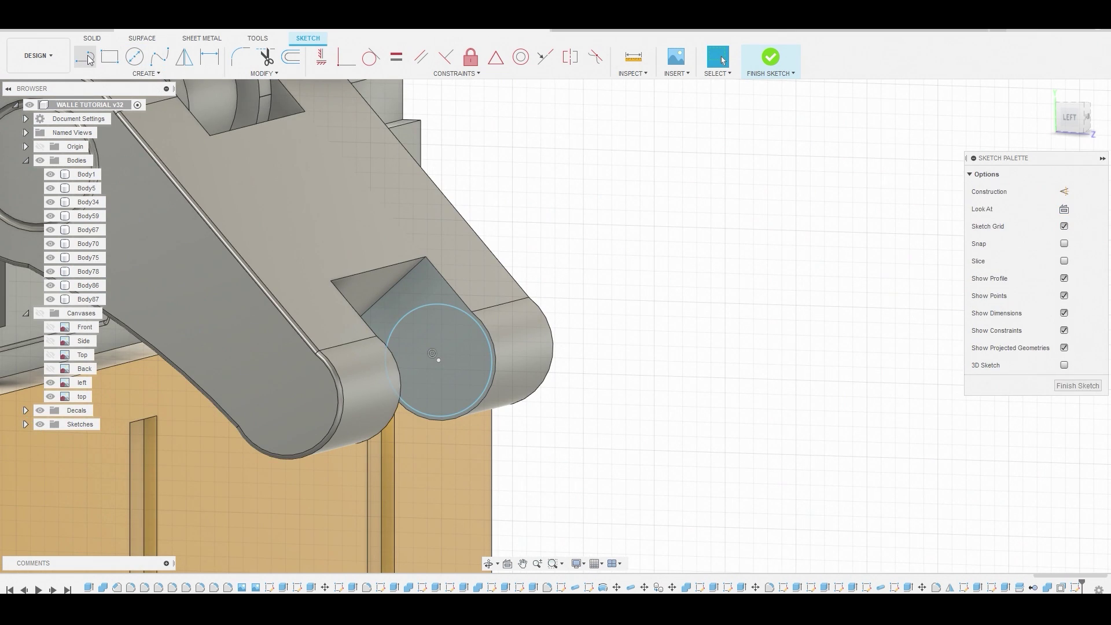
middle_click_drag(510, 383, 665, 277)
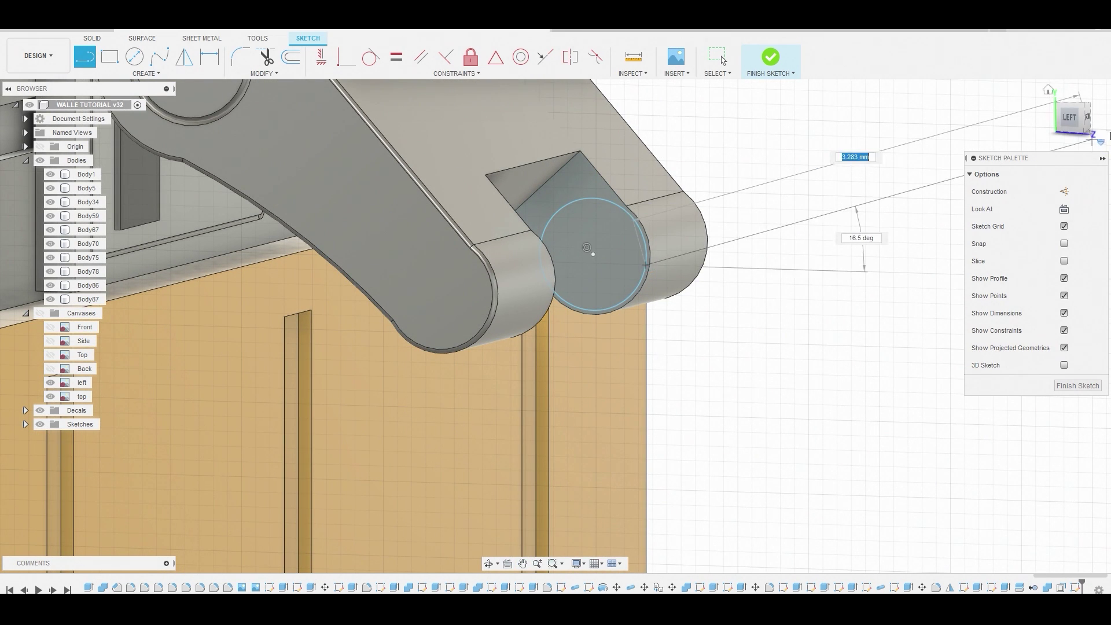
left_click(1070, 120)
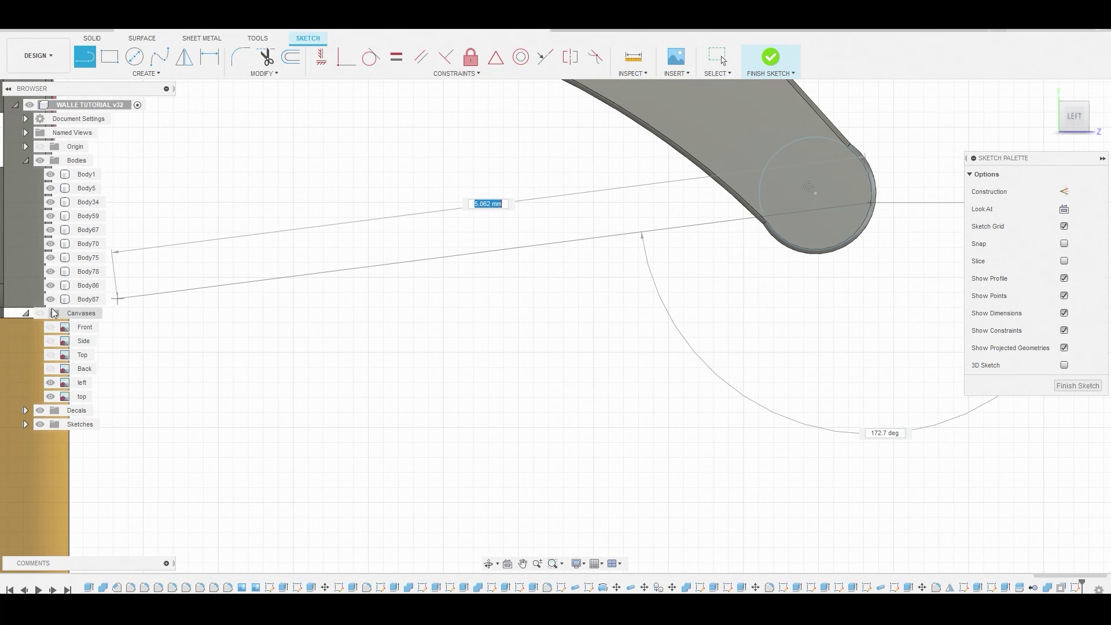
left_click(39, 313)
middle_click_drag(533, 315, 396, 245)
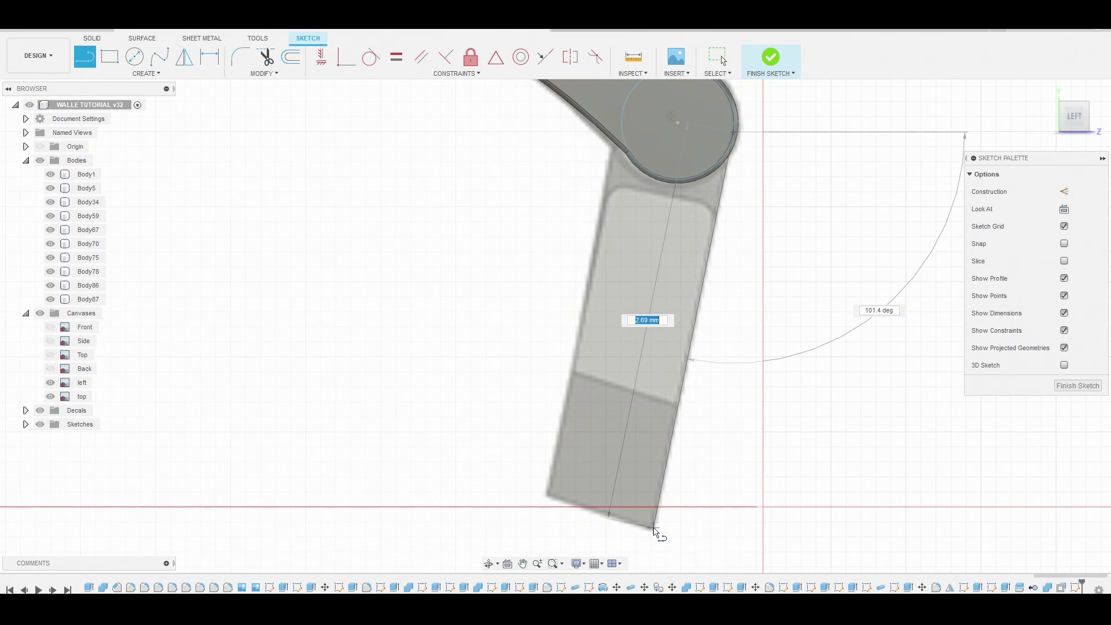
left_click(653, 529)
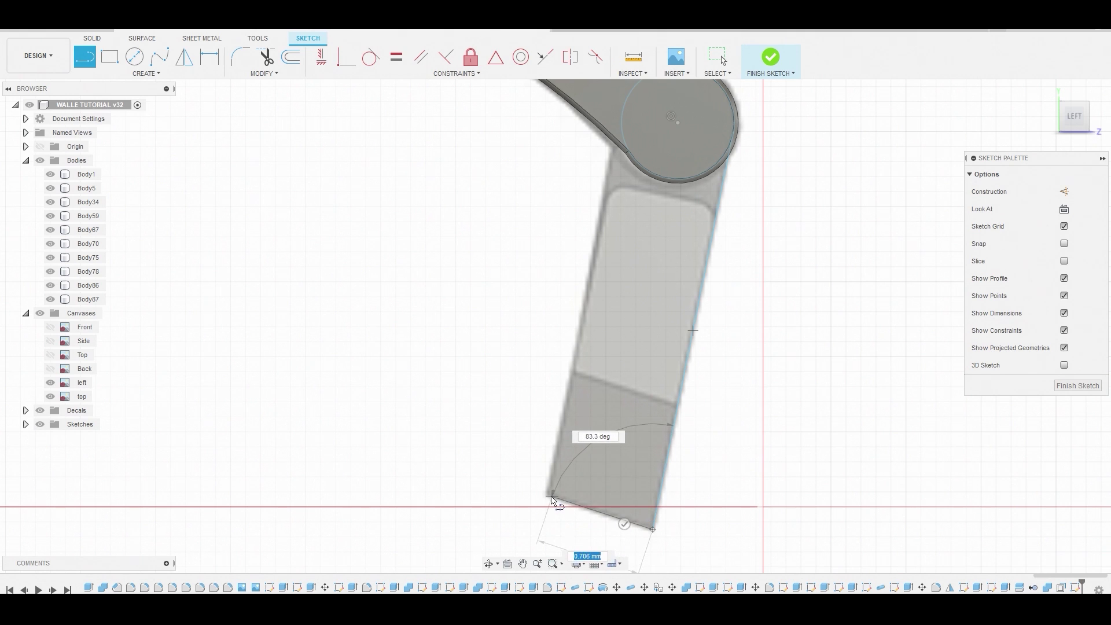
left_click(546, 497)
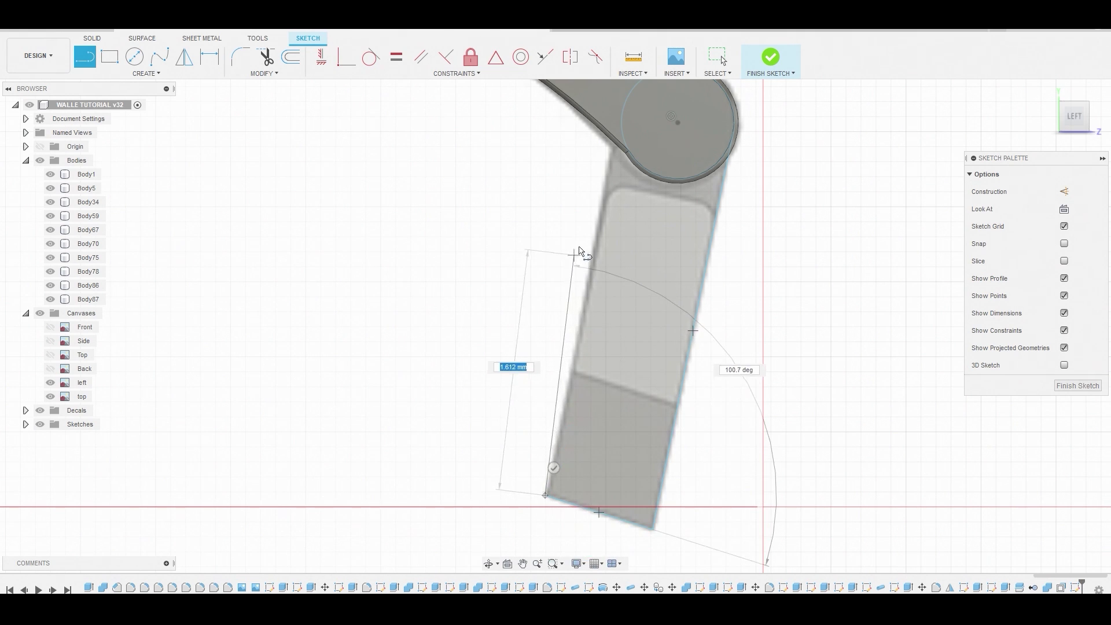
mouse_move(577, 248)
middle_mouse_down("shift")
mouse_move(586, 221)
mouse_move(599, 226)
middle_mouse_up("shift")
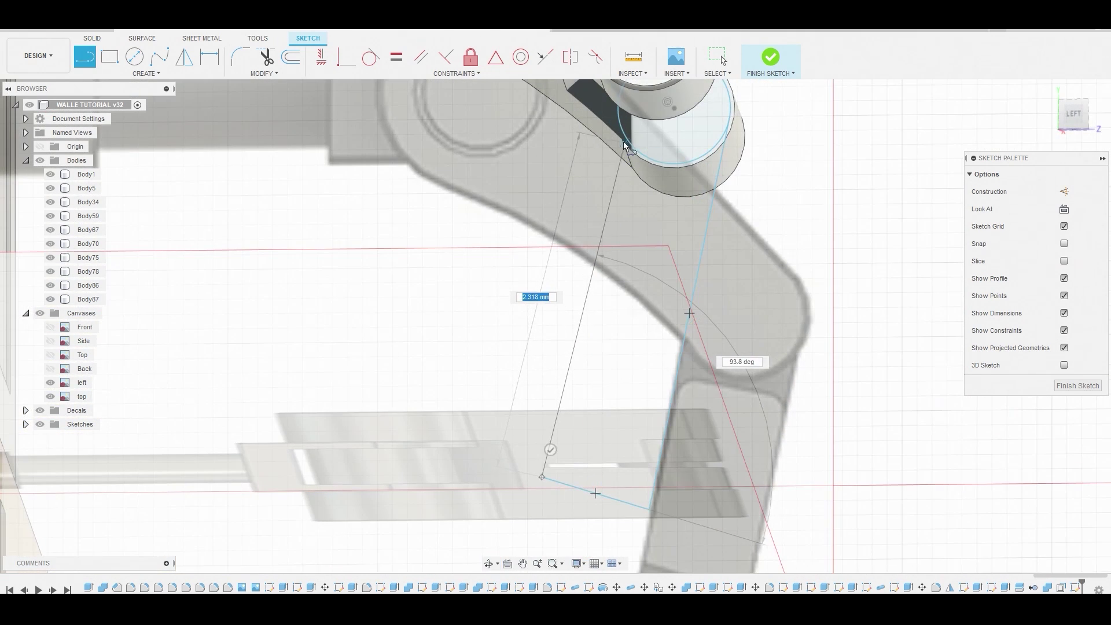
left_click(619, 120)
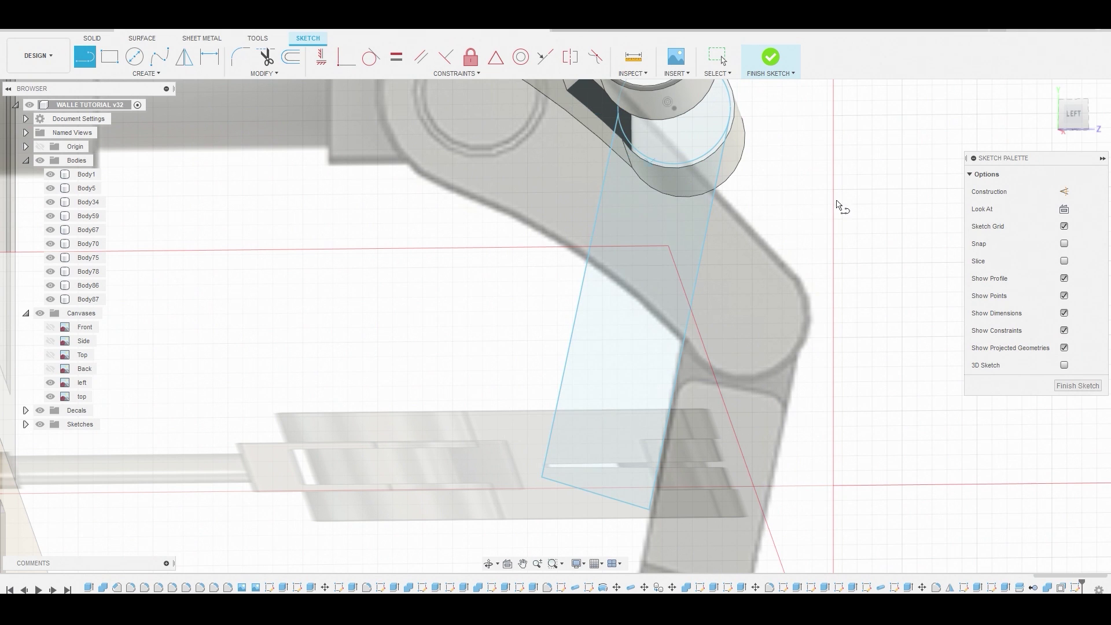
right_click(875, 202)
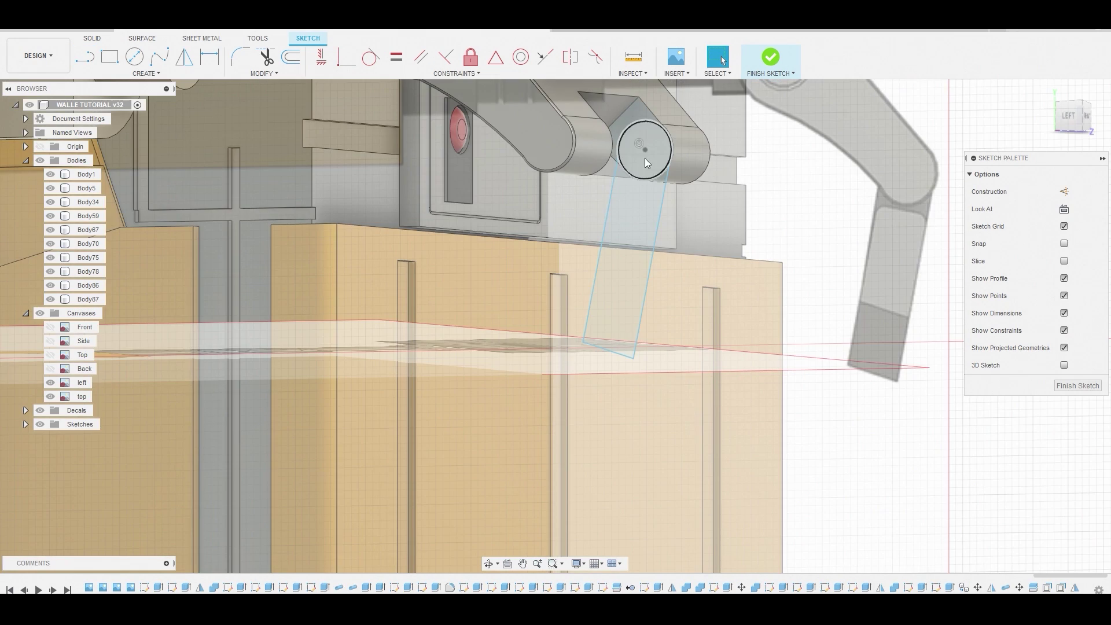
Extrude the circle and finger profiles 1.932 mm across the slot to the opposite inner face as a new body
left_click(637, 199)
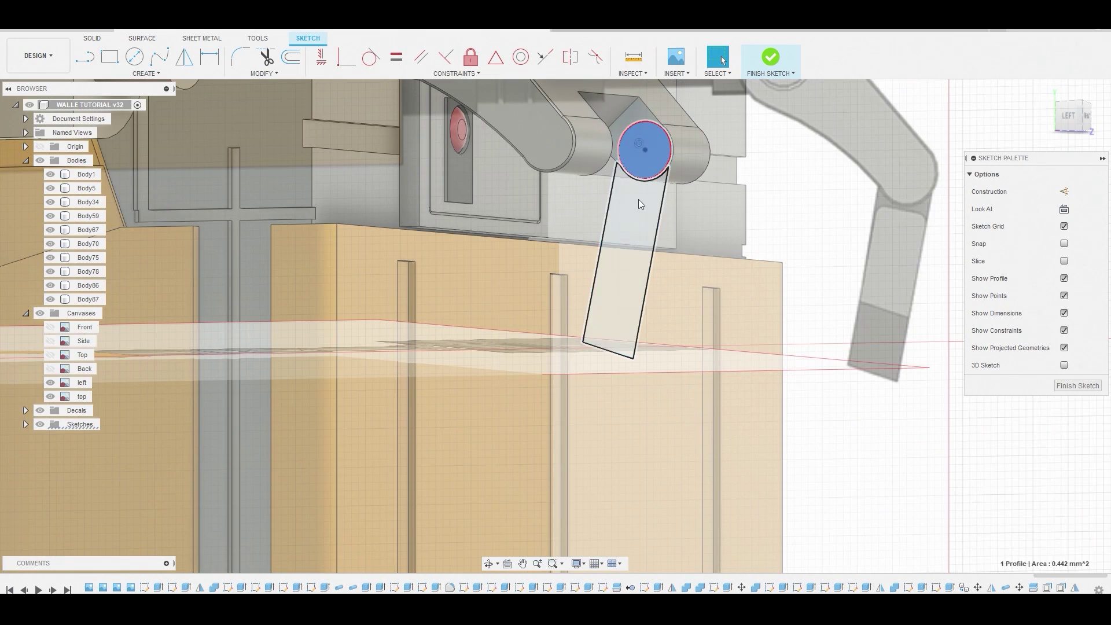
right_click(637, 199)
left_click(679, 180)
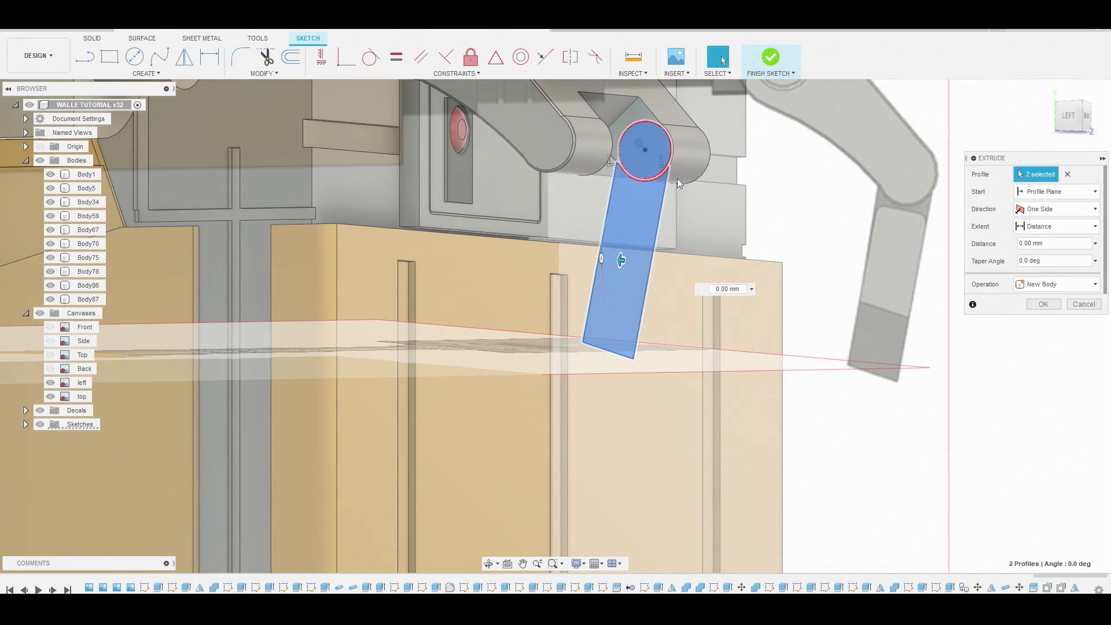
scroll(616, 157, "up", 8)
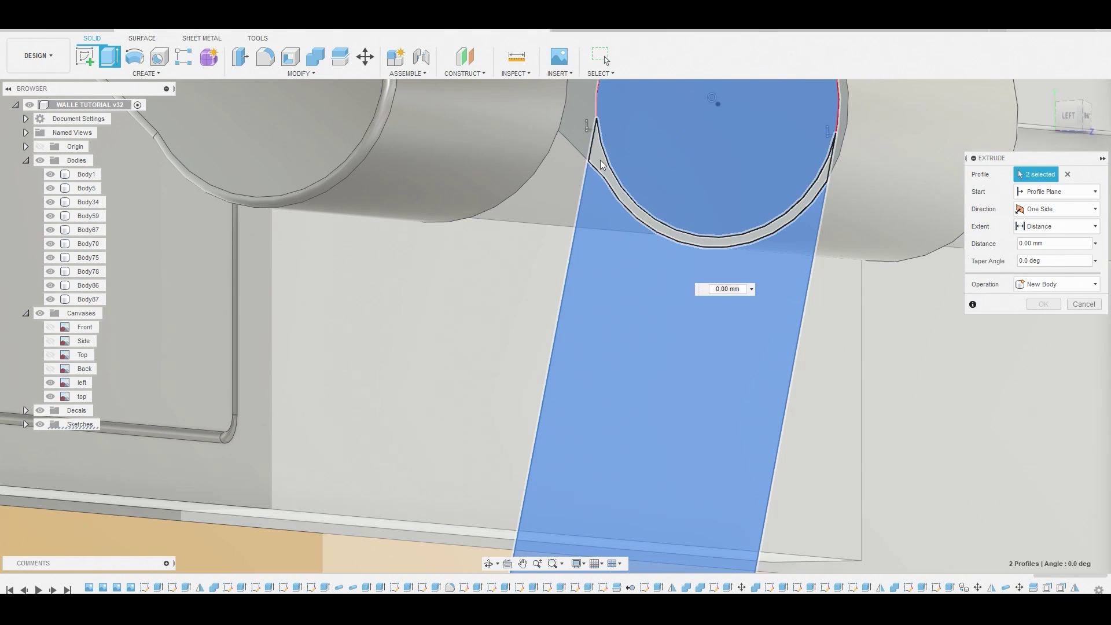
mouse_move(708, 171)
middle_mouse_down("shift")
mouse_move(734, 172)
mouse_move(533, 153)
mouse_move(352, 172)
mouse_move(716, 180)
middle_mouse_up("shift")
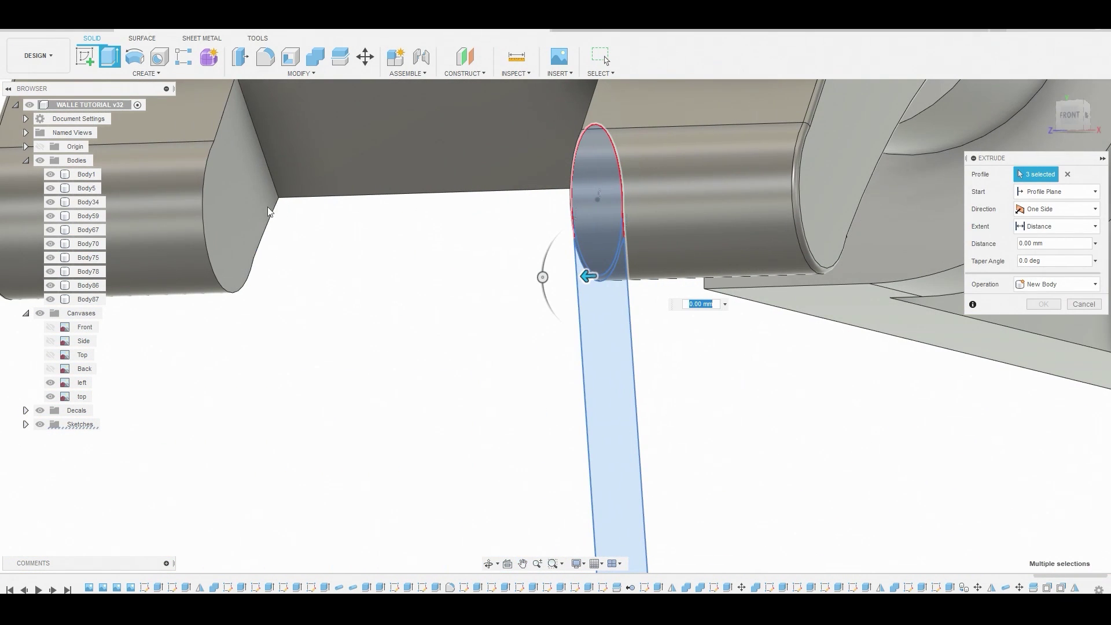
left_click(243, 206)
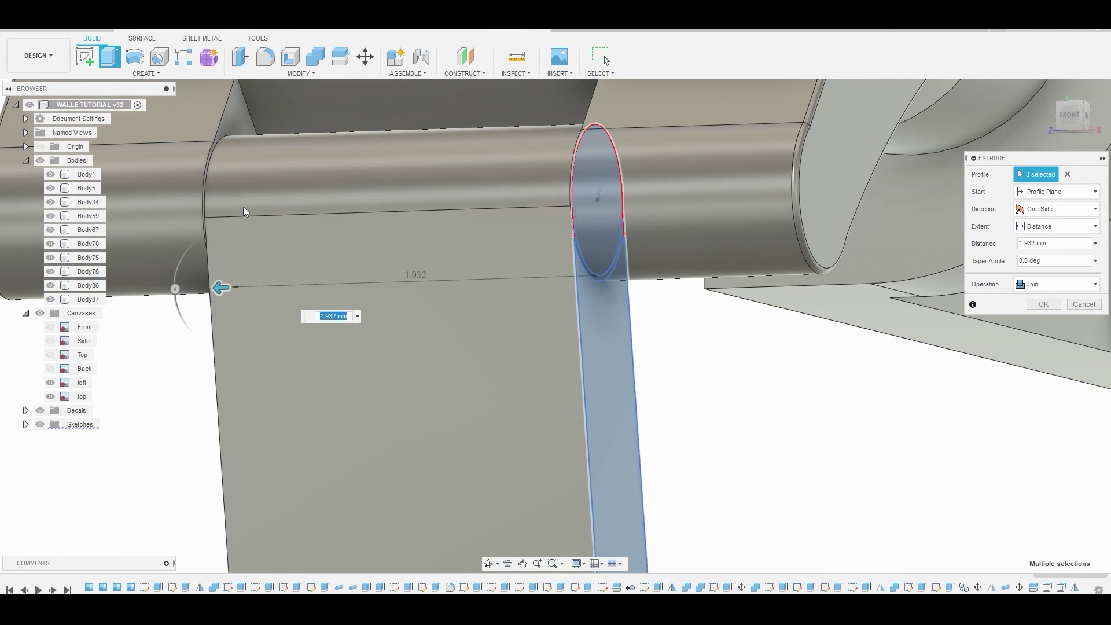
scroll(243, 207, "down", 3)
left_click(1051, 284)
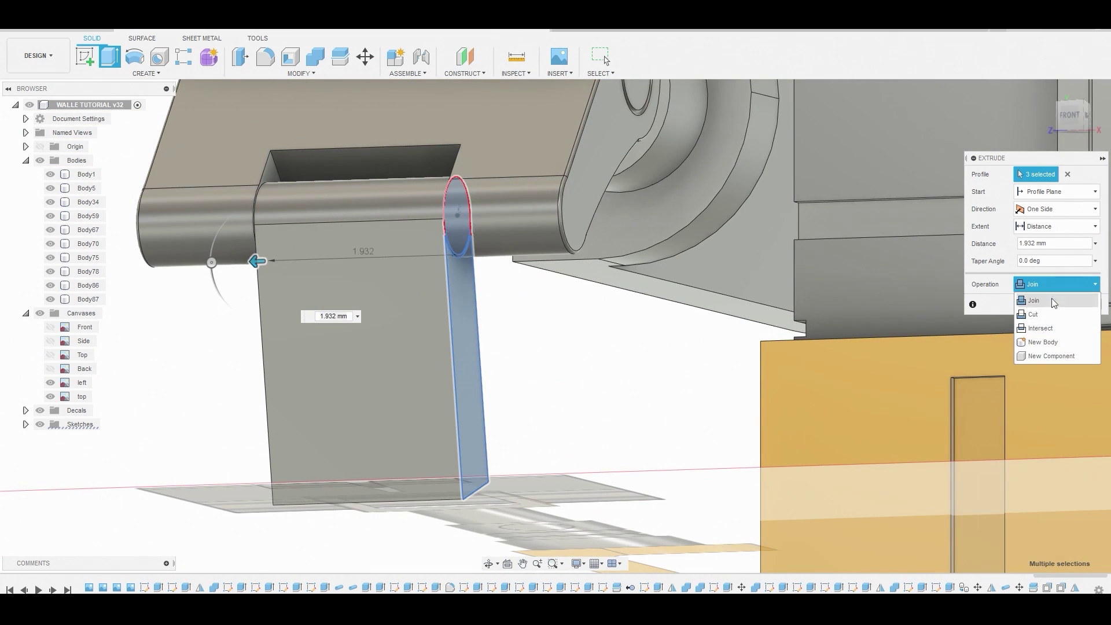
left_click(1050, 341)
left_click(1043, 303)
Start a sketch on the finger's outer side face and draw a line across it just below the knuckle, following the left canvas
middle_click_drag(1050, 303, 695, 360, "shift")
left_click(515, 360)
left_click(82, 57)
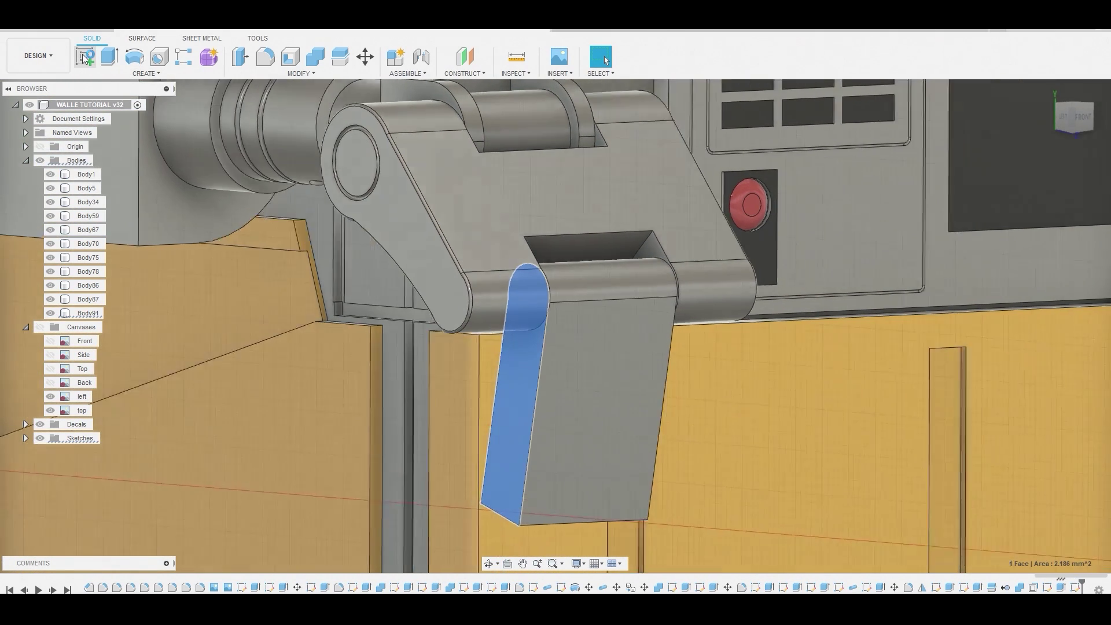
left_click(41, 327)
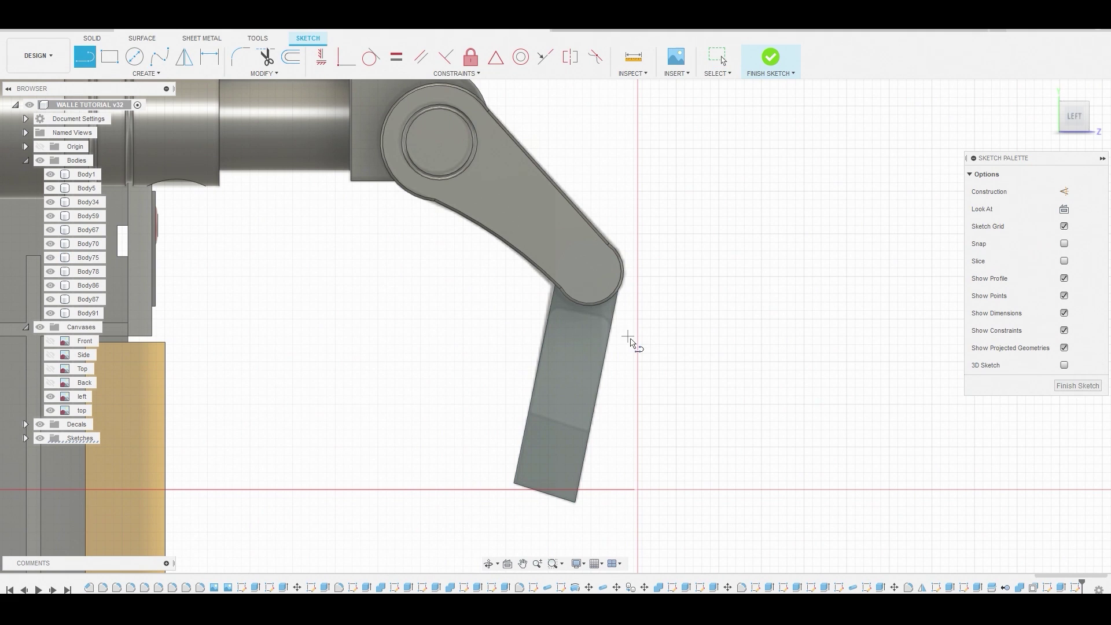
scroll(631, 343, "up", 3)
left_click(599, 310)
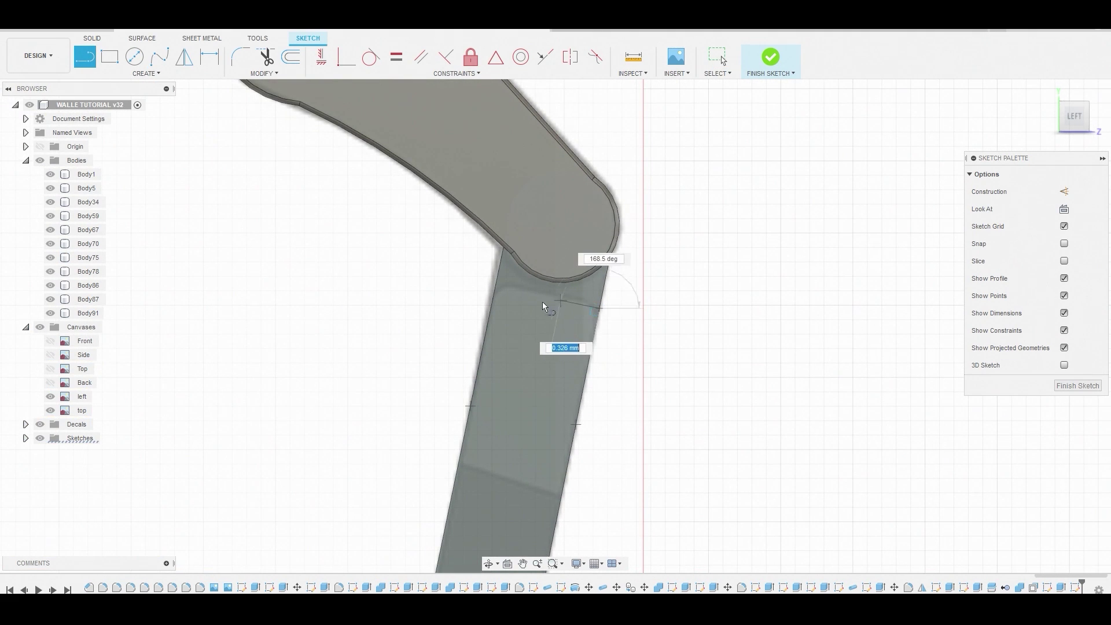
left_click(495, 289)
right_click(651, 318)
left_click(702, 317)
Extrude the side profile below the line 1.194 mm outward and join it to the finger
right_click(547, 334)
left_click(602, 317)
middle_click_drag(652, 351, 195, 269, "shift")
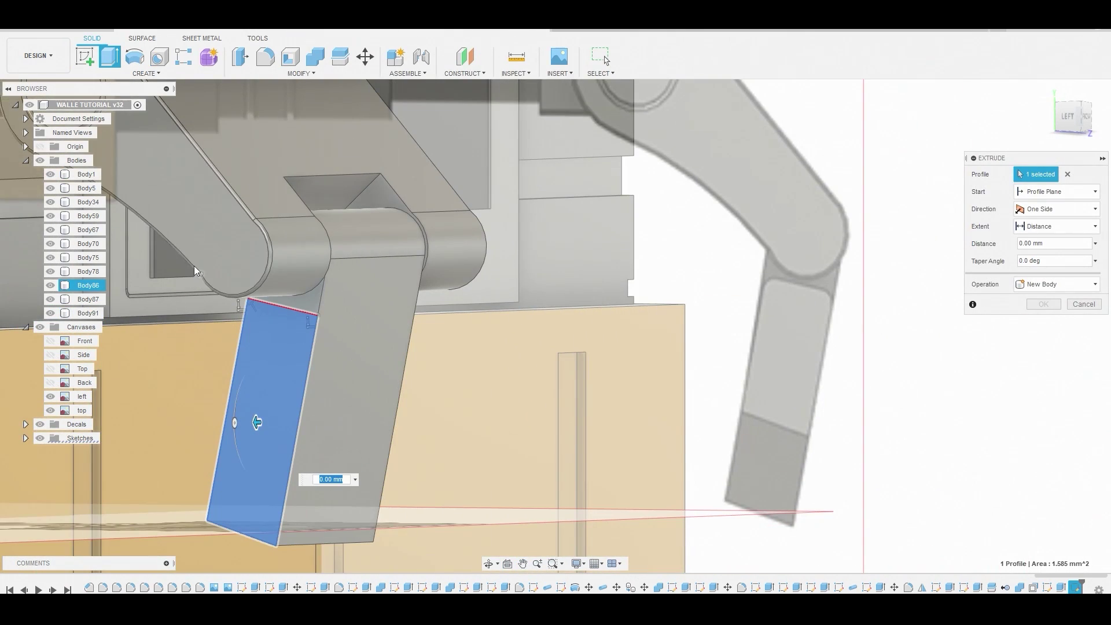
left_click_drag(257, 423, 197, 424)
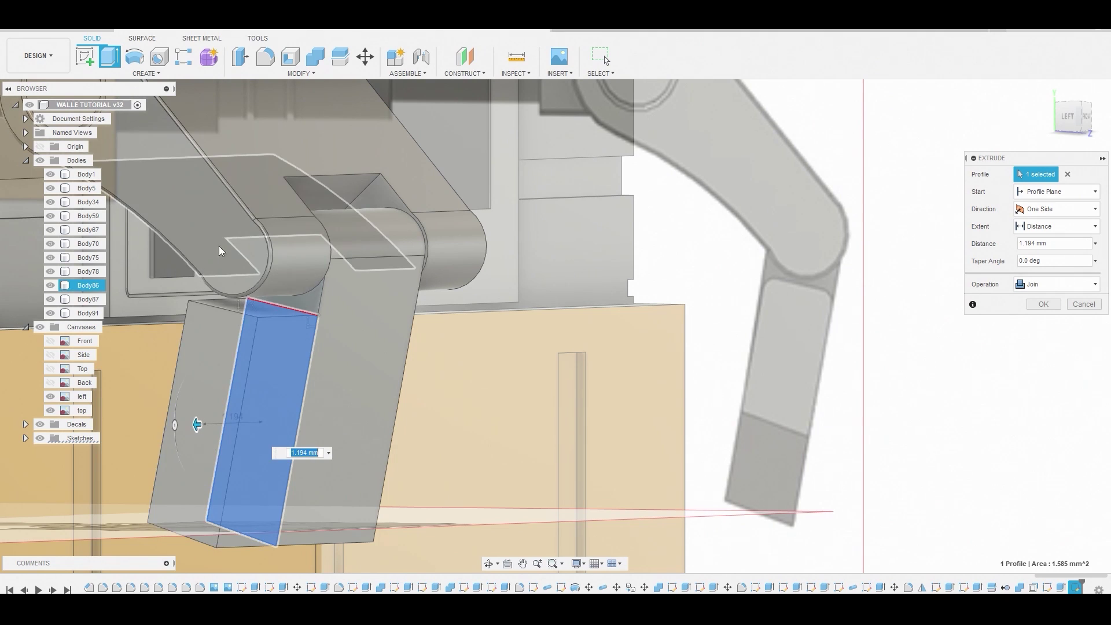
left_click(1043, 304)
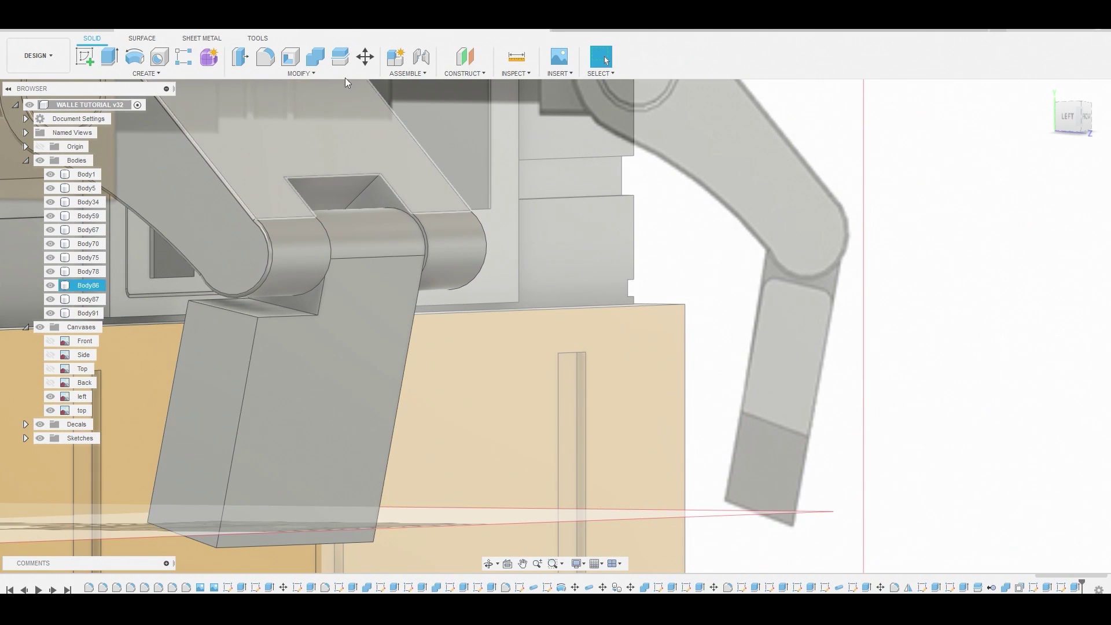
Chamfer the lower outer edge of the widened finger by 0.823 mm, matching the left canvas
left_click(338, 75)
left_click(287, 112)
left_click(177, 536)
left_click(1069, 114)
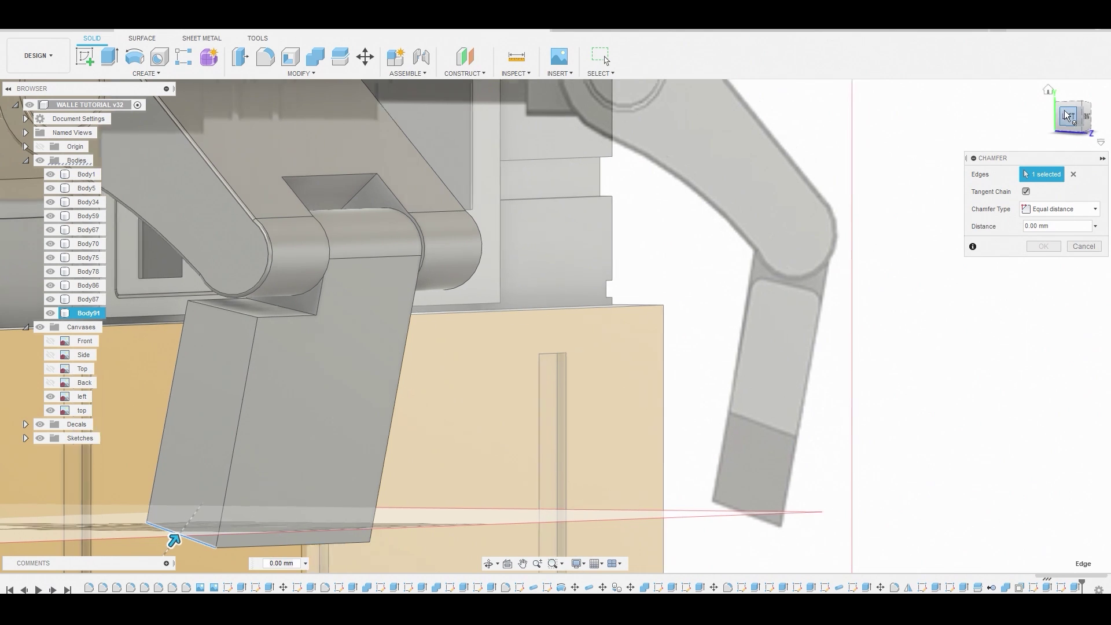
left_click_drag(189, 542, 200, 506)
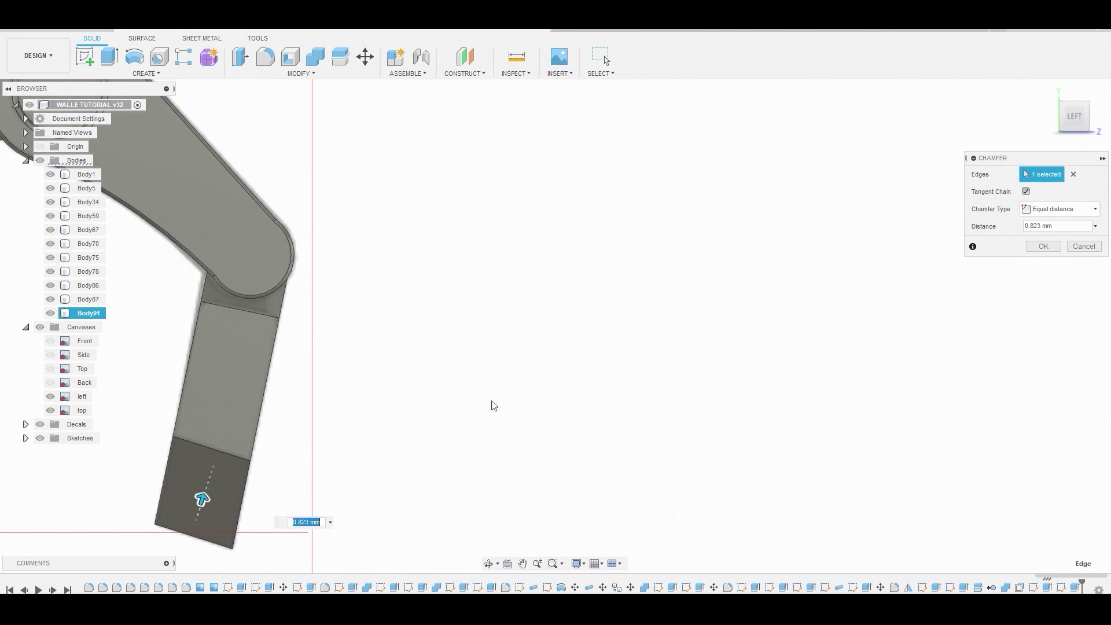
left_click(1043, 246)
Sketch a narrow tapered profile about 3.8 mm long on the hand link's sloped front face, running from near the upper notch past the fingertip
middle_click_drag(312, 345, 306, 341, "shift")
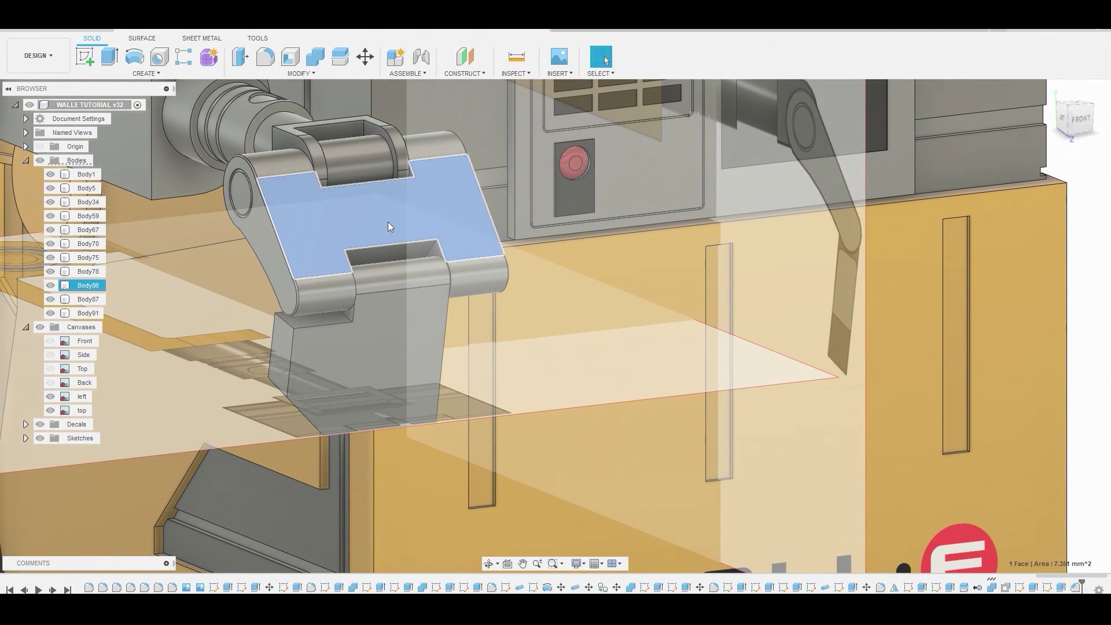
left_click(388, 221)
left_click(85, 56)
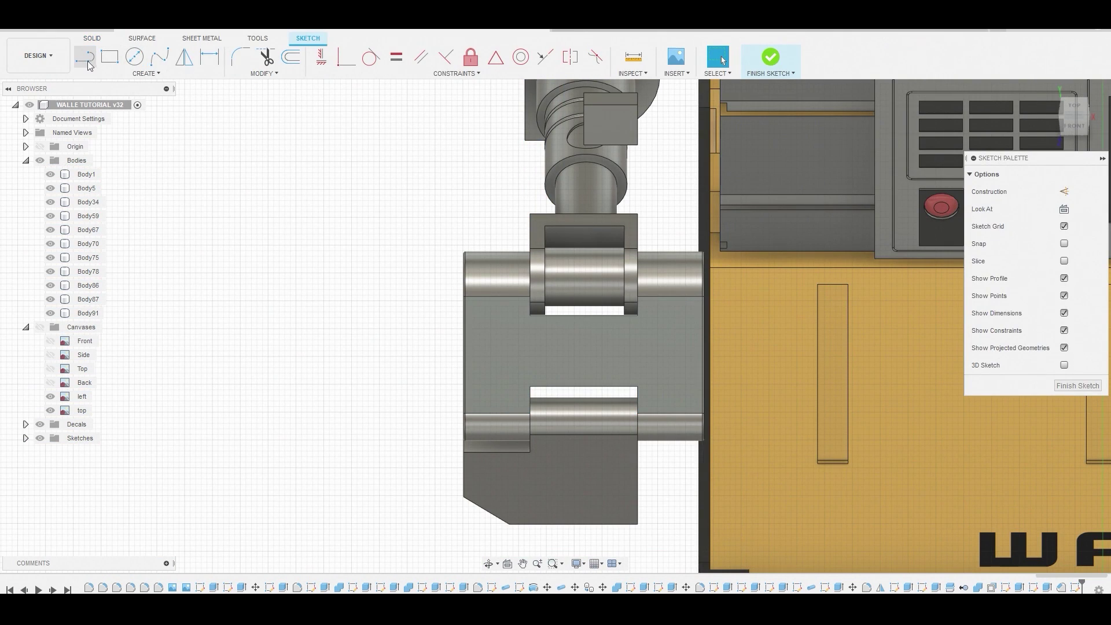
scroll(584, 328, "up", 4)
left_click(581, 329)
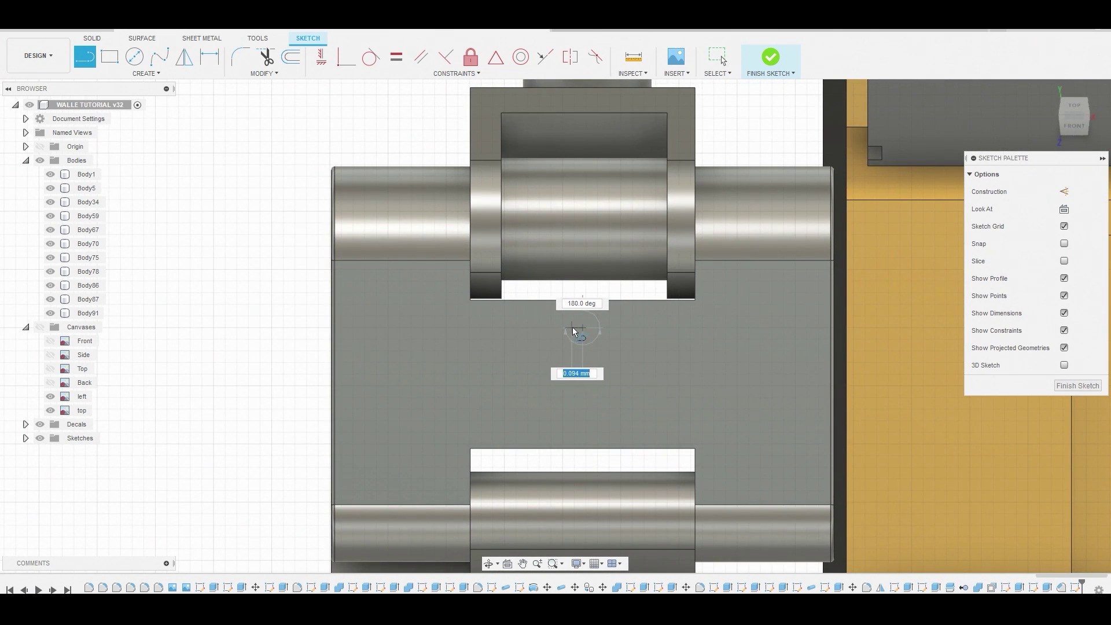
left_click(575, 330)
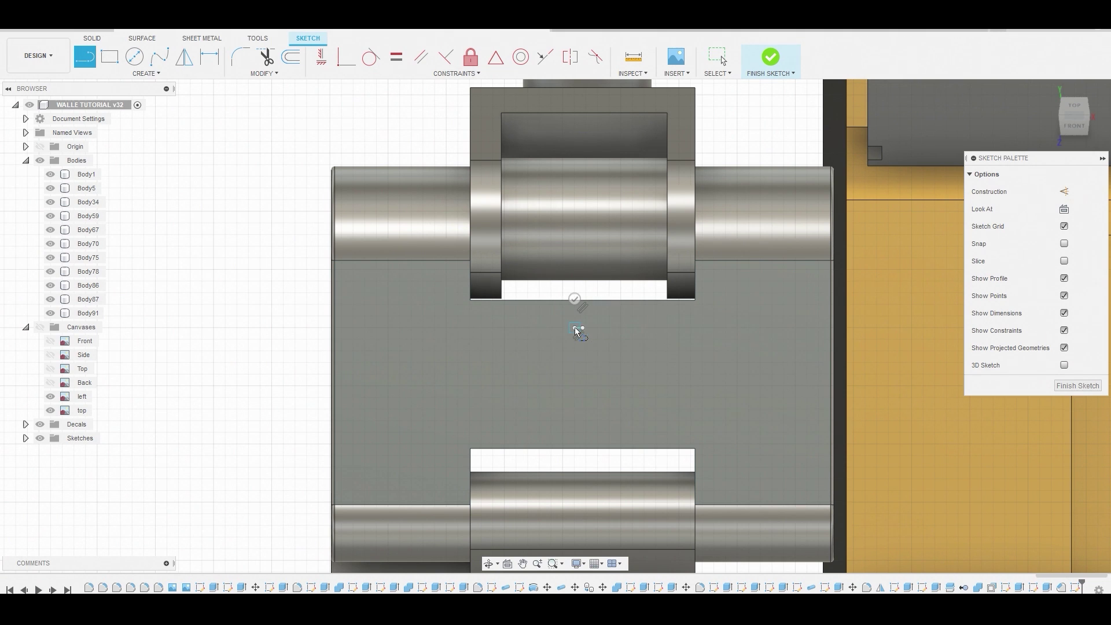
scroll(572, 344, "down", 3)
middle_click_drag(565, 466, 581, 429)
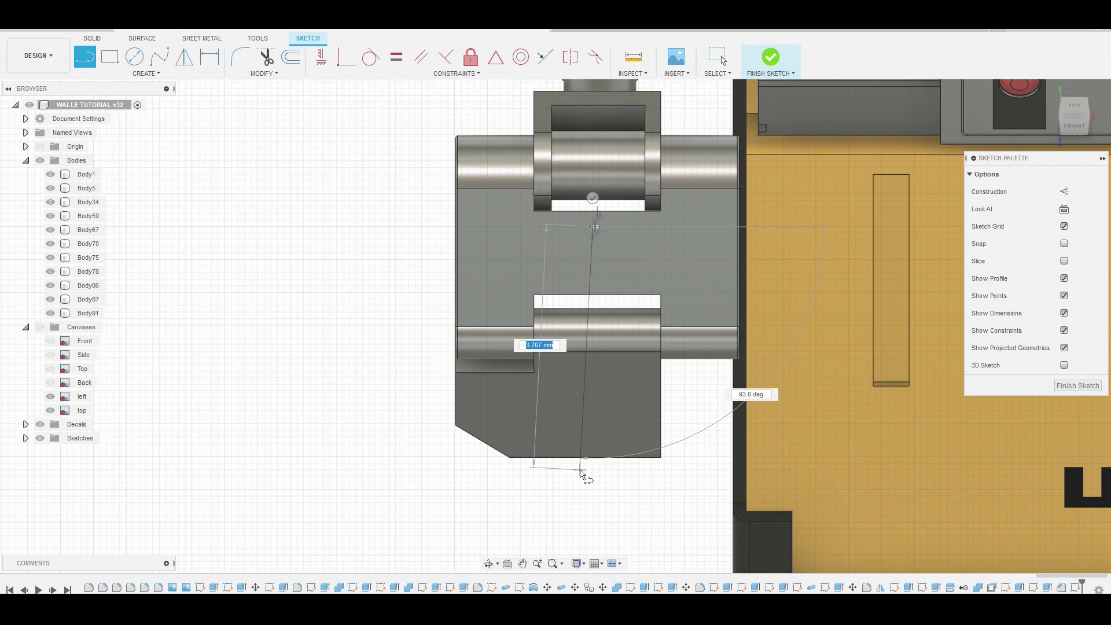
left_click(579, 476)
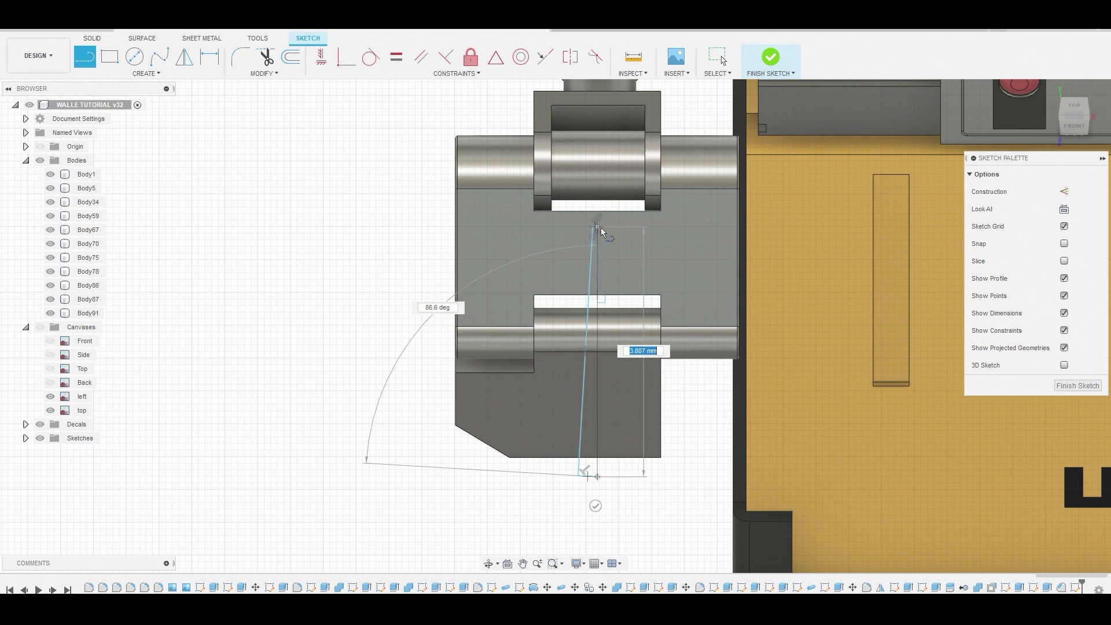
scroll(601, 231, "up", 5)
left_click(587, 223)
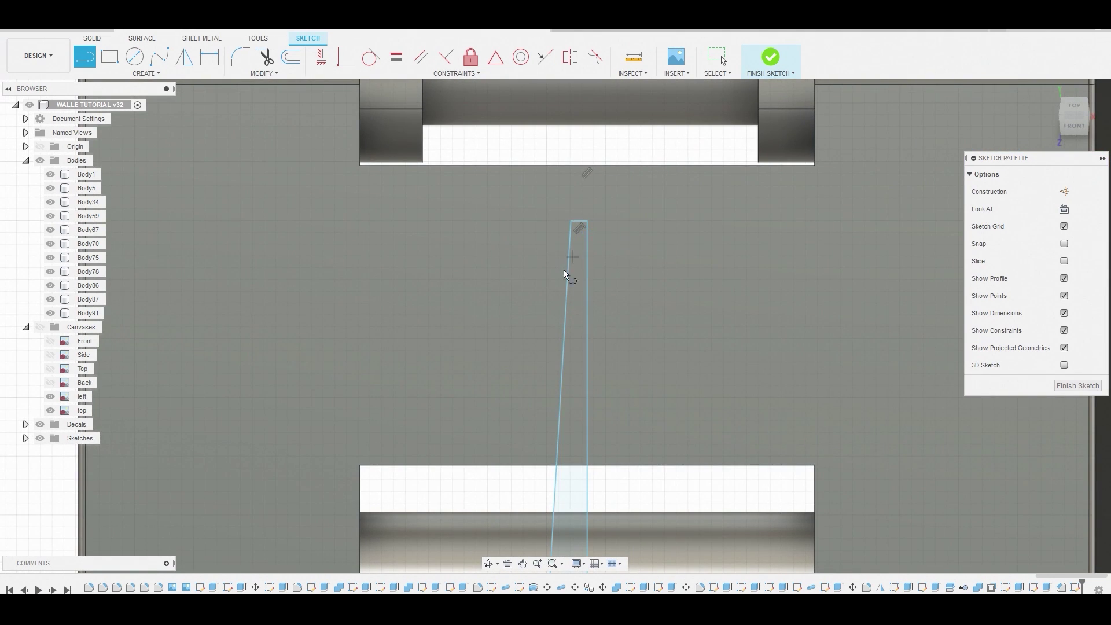
right_click(565, 280)
left_click(598, 279)
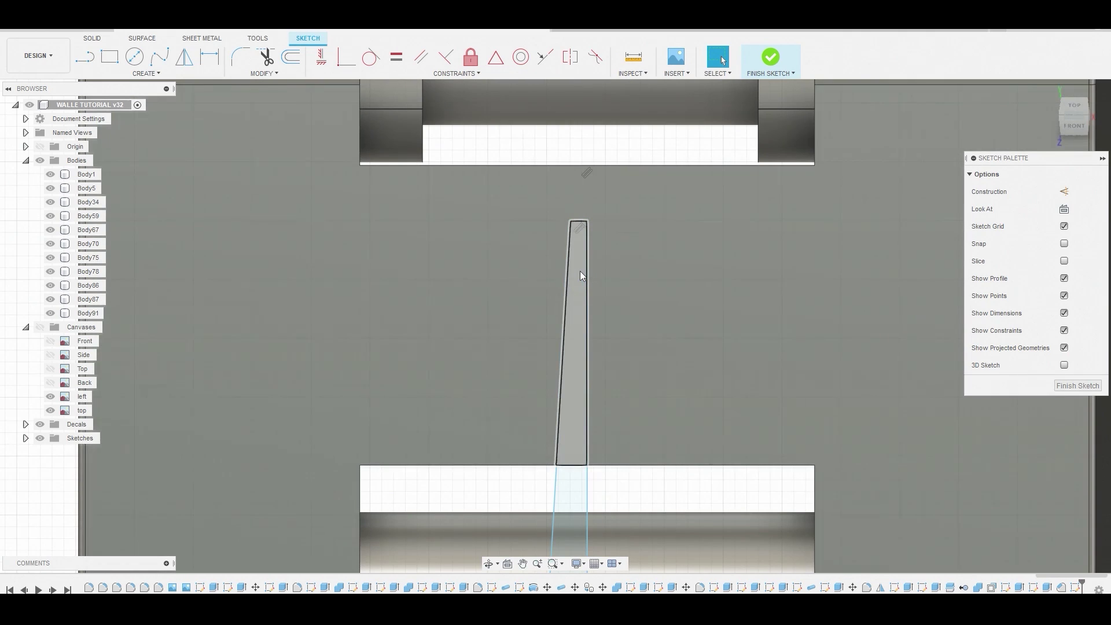
Extrude both parts of the tapered profile 3.71 mm as a cut through the hand link and finger
left_click(567, 417)
scroll(568, 467, "down", 5)
scroll(568, 443, "up", 4)
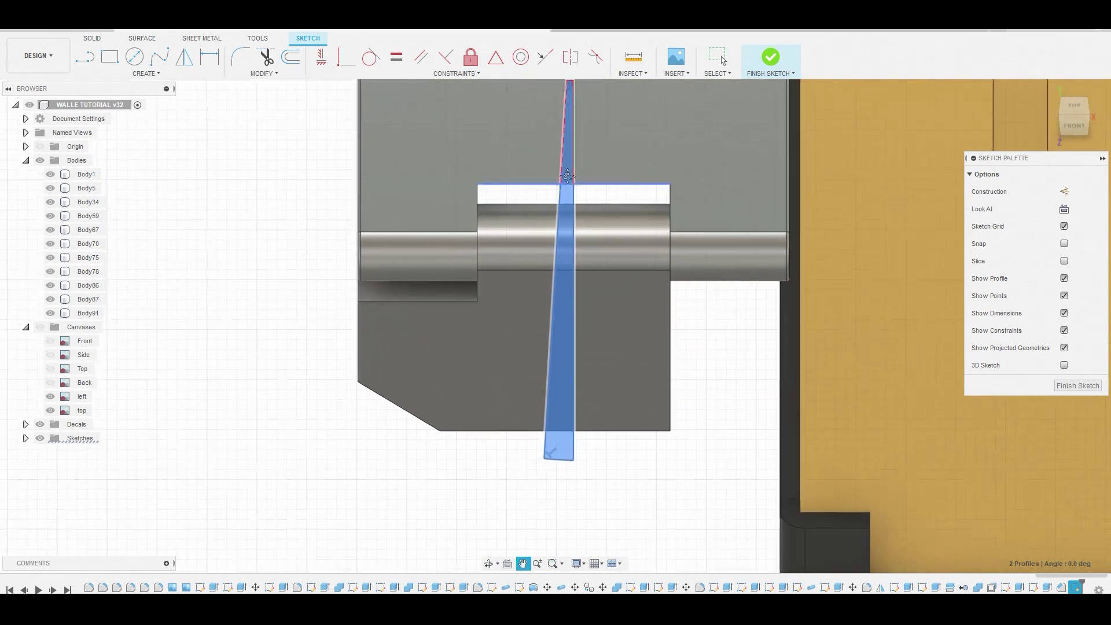
right_click(578, 391)
left_click(588, 384)
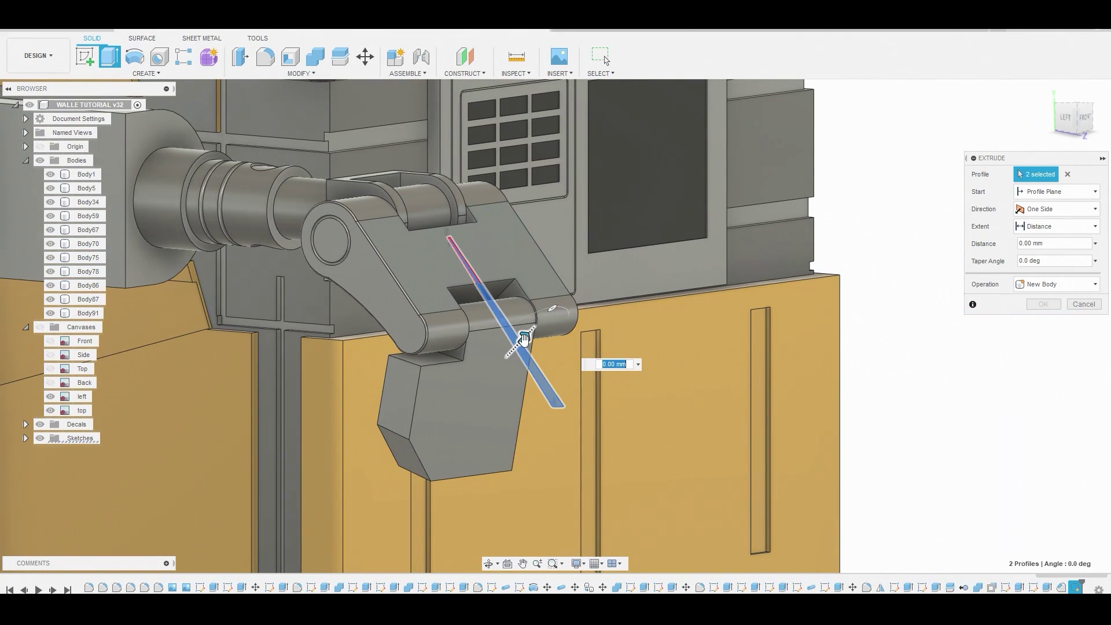
left_click_drag(520, 332, 460, 511)
left_click_drag(384, 477, 385, 484)
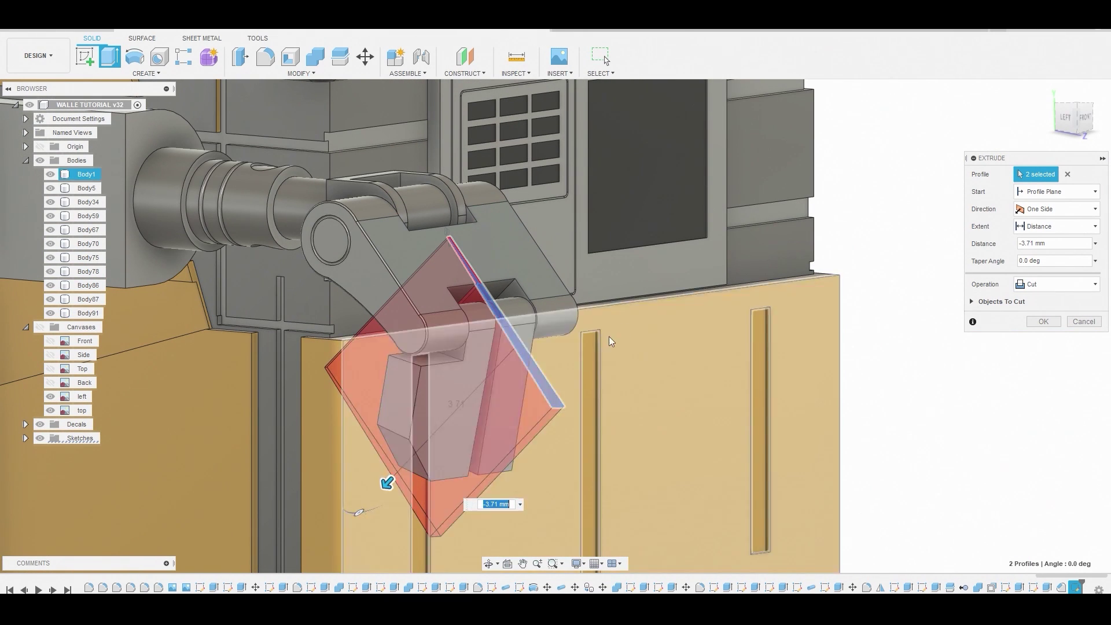
left_click(1043, 322)
middle_click_drag(520, 324, 511, 352, "shift")
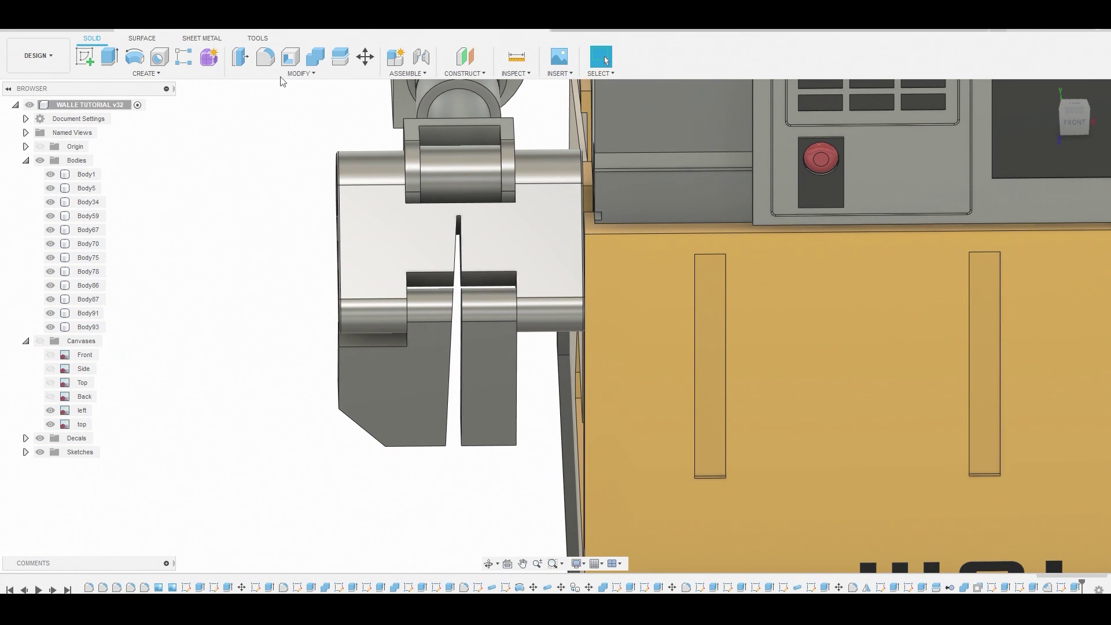
Split the hand link body in two with Split Body, using the side face of the small block at the body's upper corner as splitting tool
left_click(313, 73)
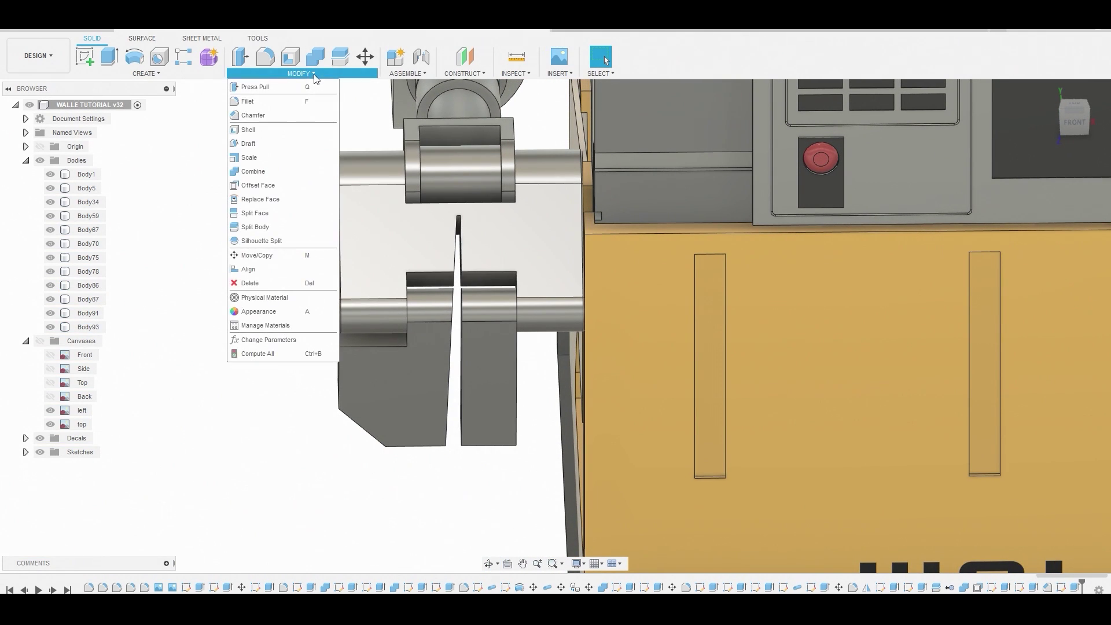
left_click(269, 230)
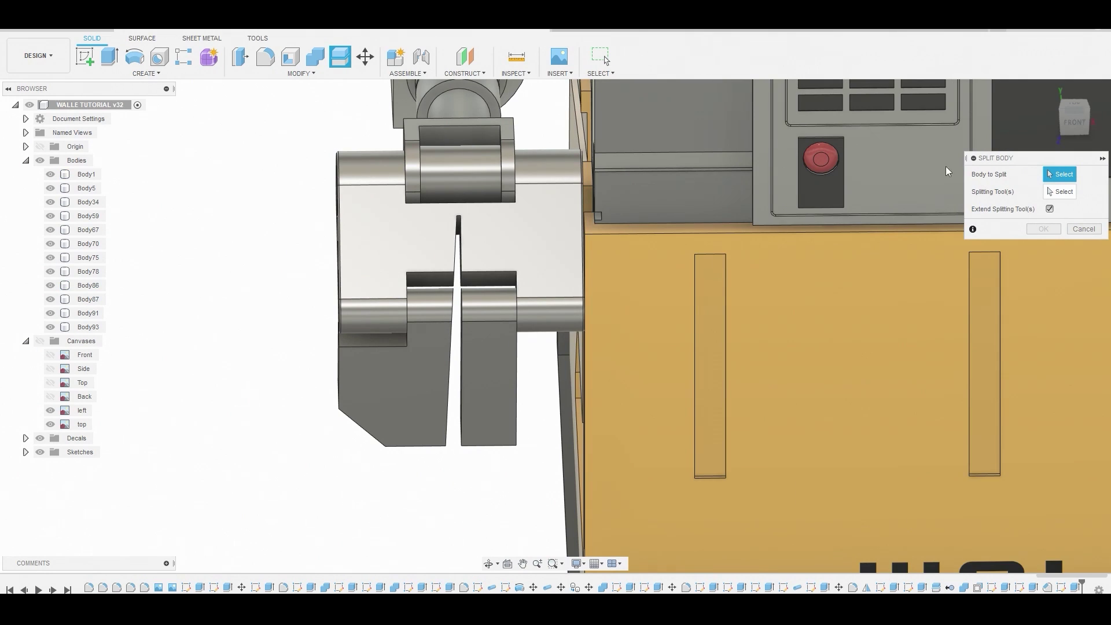
left_click(505, 227)
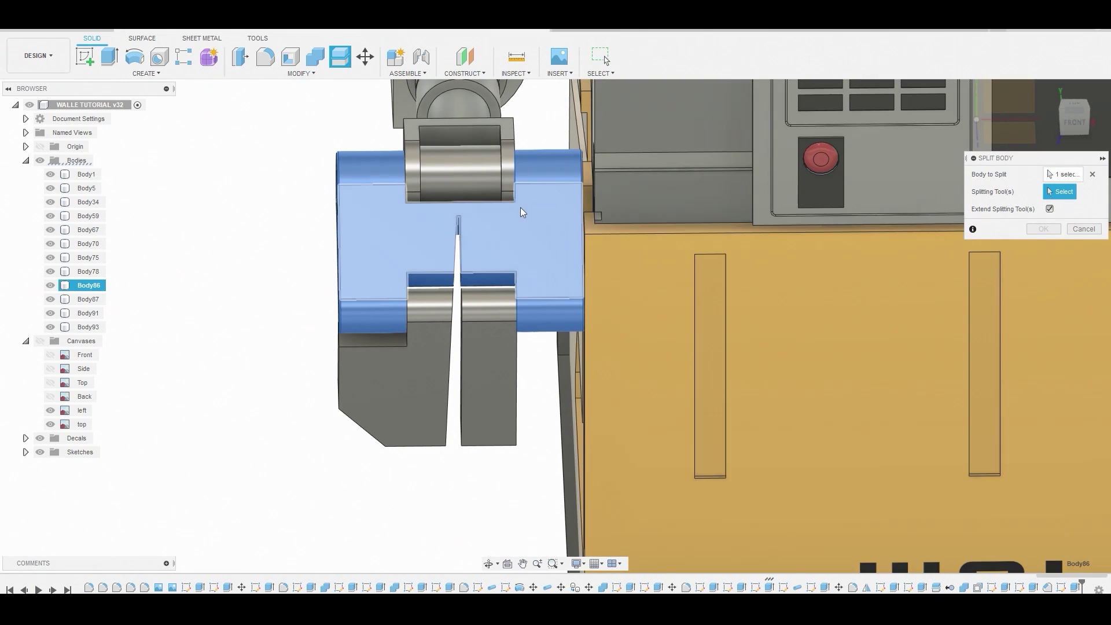
scroll(521, 210, "down", 3)
middle_click_drag(520, 210, 509, 404)
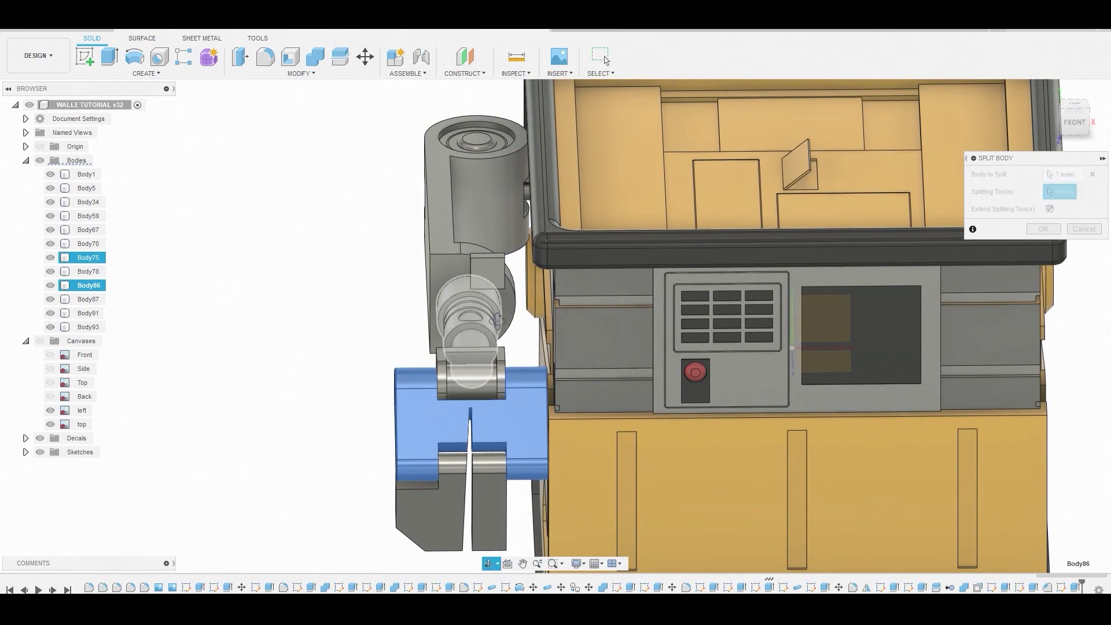
middle_click_drag(457, 203, 518, 240, "shift")
scroll(518, 240, "up", 4)
left_click(533, 270)
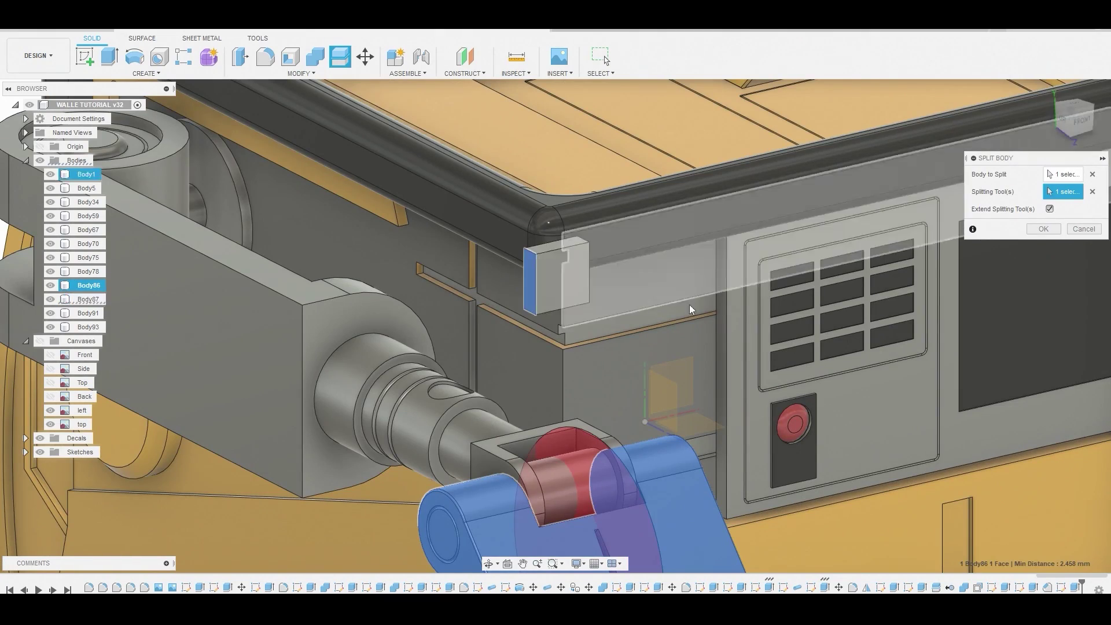
scroll(689, 304, "down", 5)
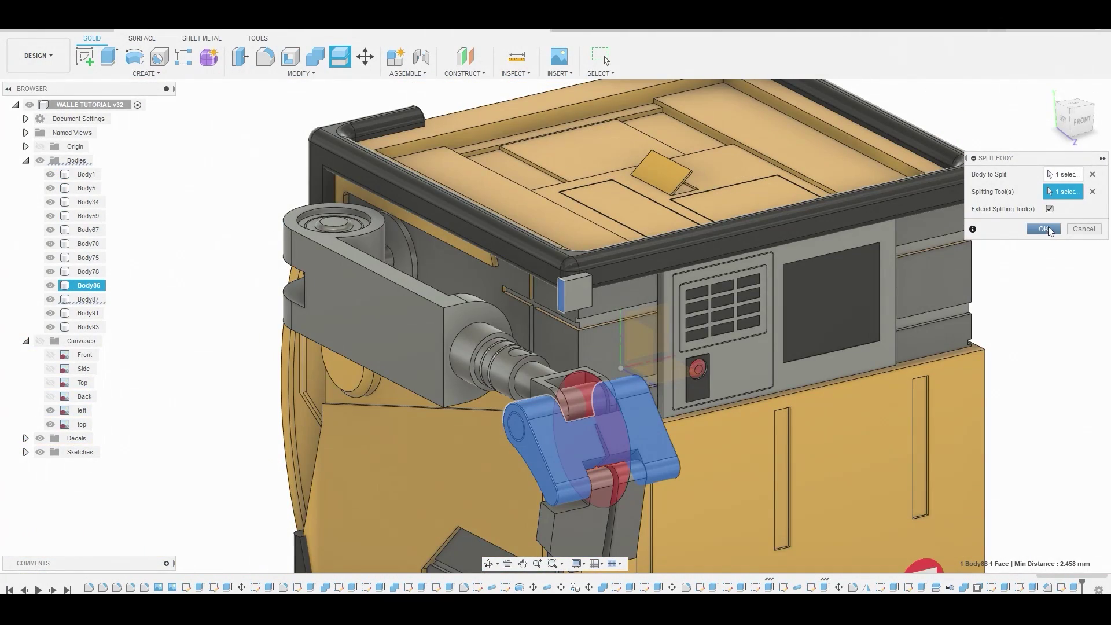
left_click(1047, 227)
scroll(636, 451, "down", 3)
middle_click_drag(636, 452, 598, 456, "shift")
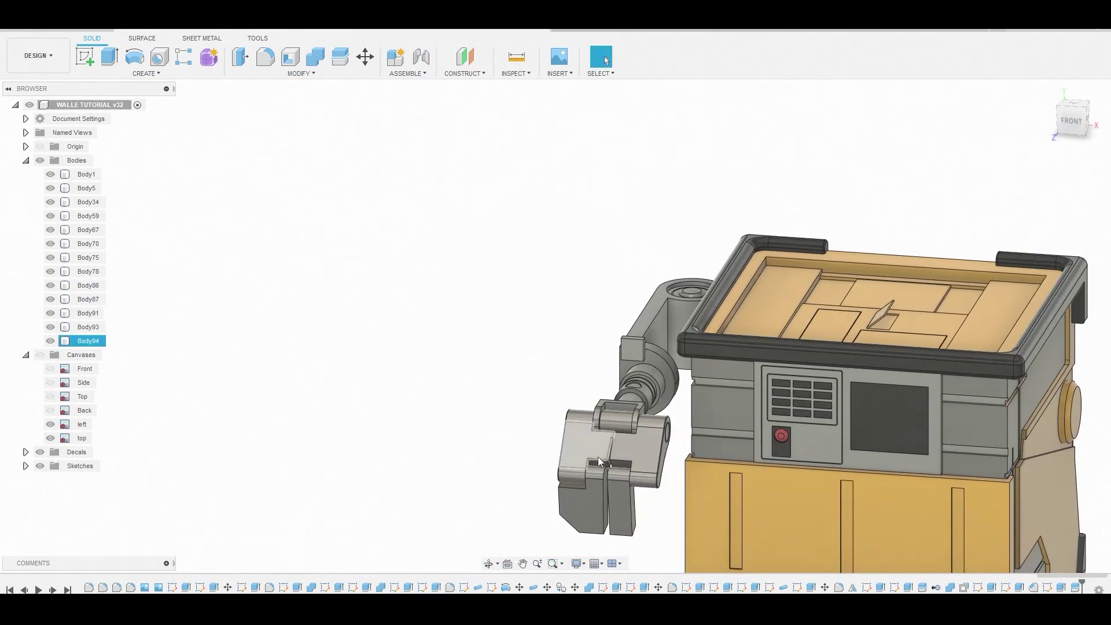
Delete the half of the hand link nearest the robot's body and remove the matching finger half
scroll(598, 456, "up", 3)
right_click(87, 285)
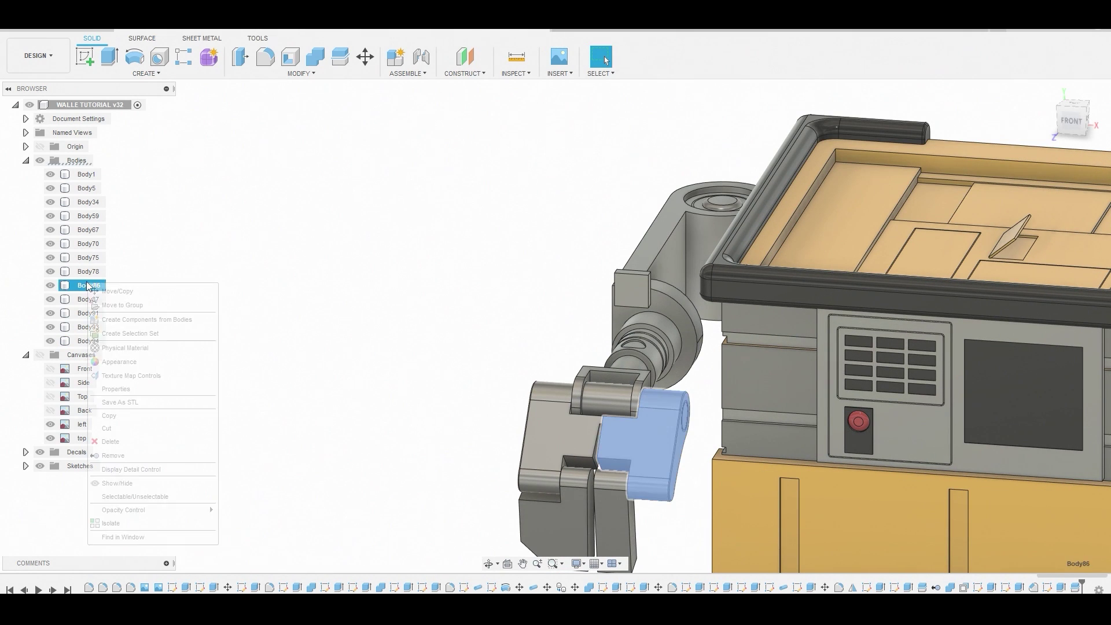
left_click(110, 441)
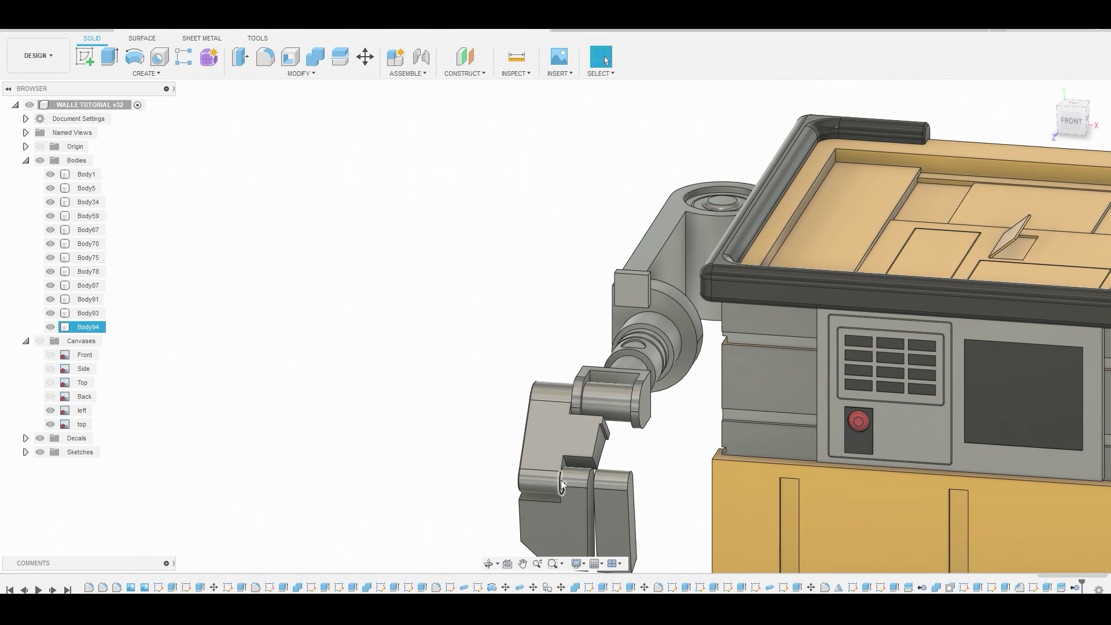
right_click(86, 313)
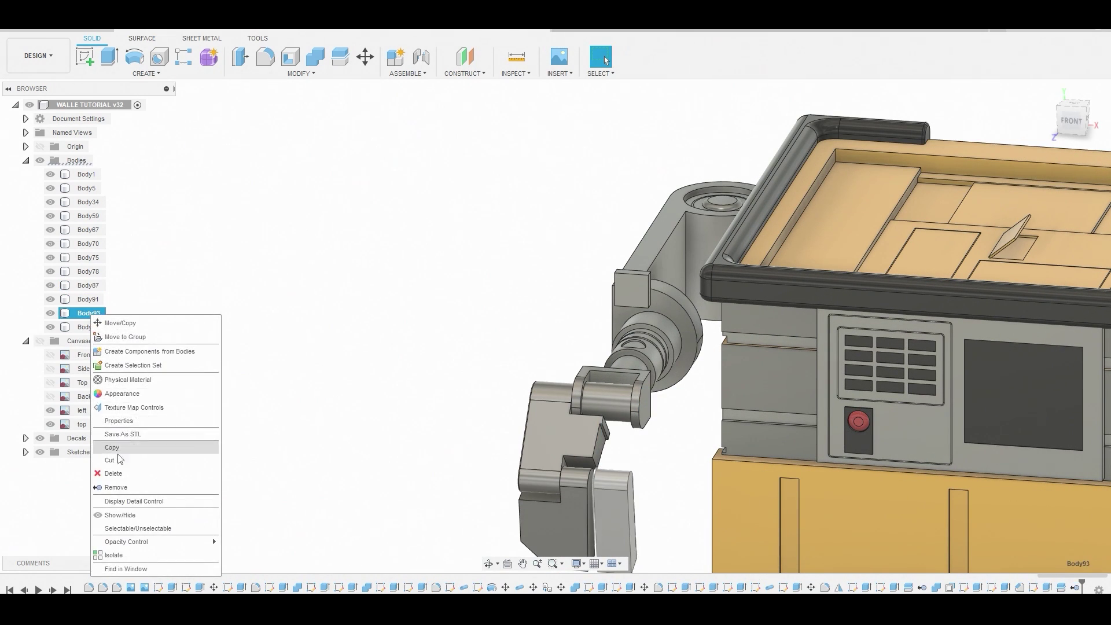
left_click(116, 487)
Mirror the remaining hand link half and finger as bodies, using the small corner block's side face as the mirror plane
middle_click_drag(354, 415, 284, 323)
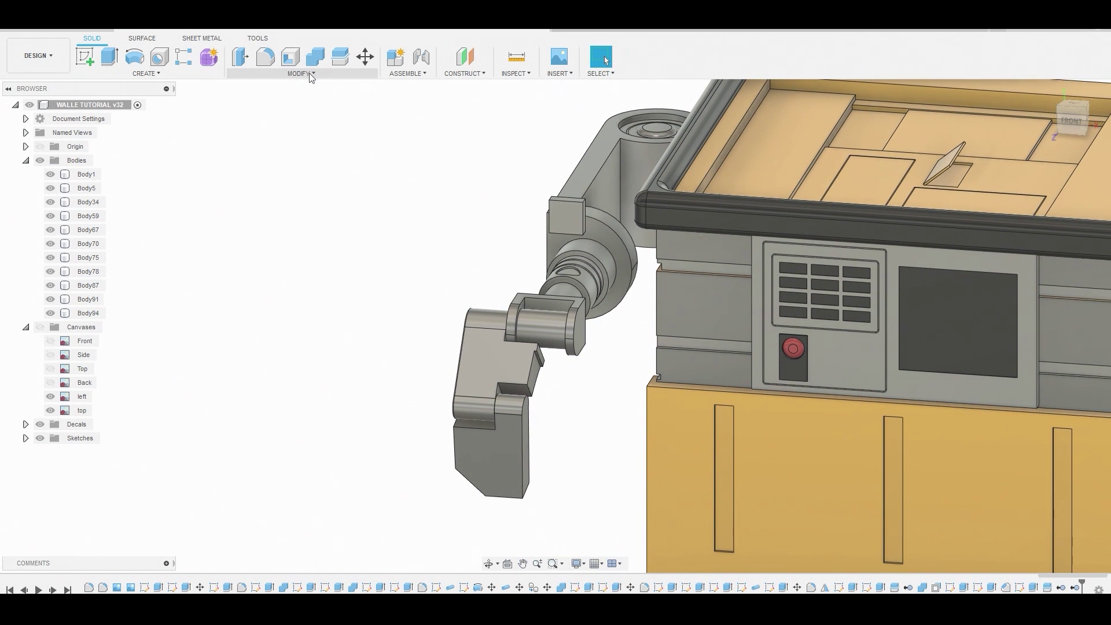
left_click(156, 74)
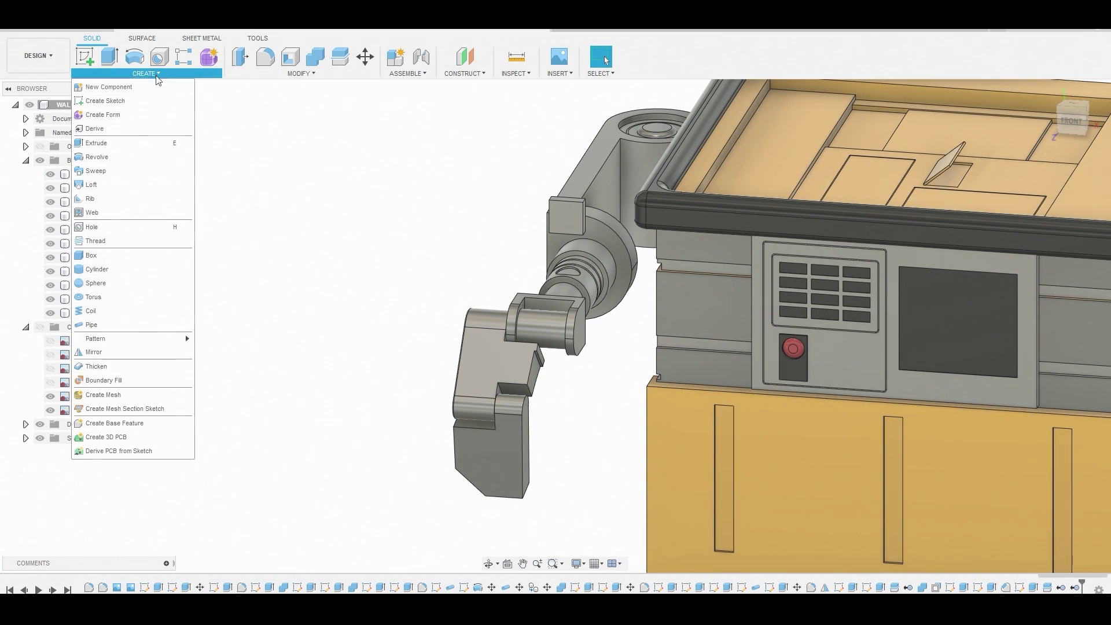
left_click(111, 351)
left_click(498, 365)
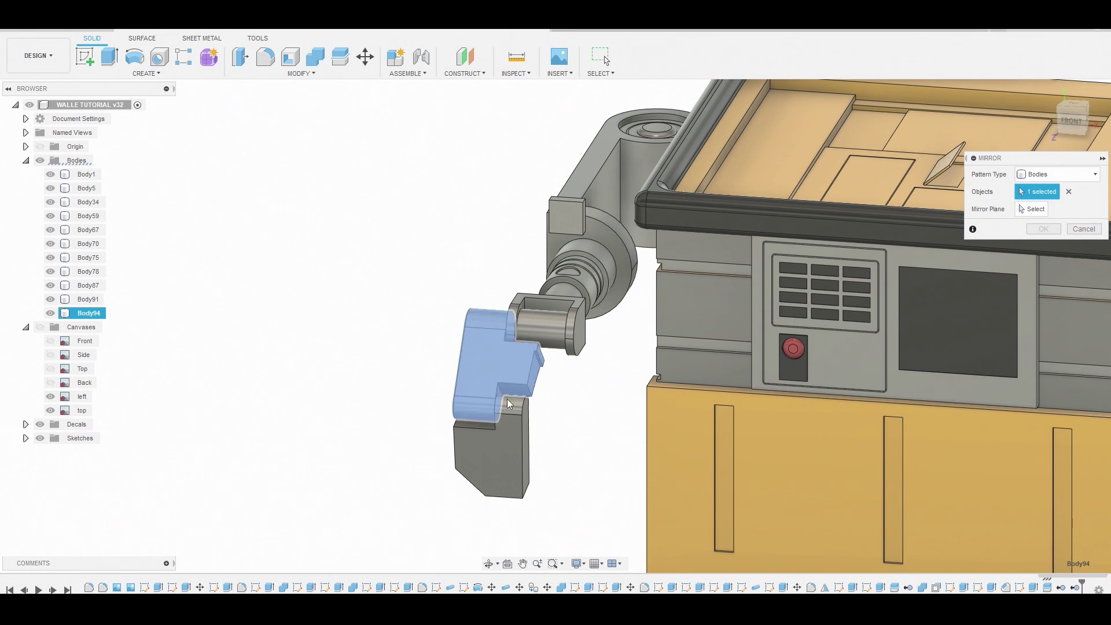
left_click(508, 425)
left_click(1032, 208)
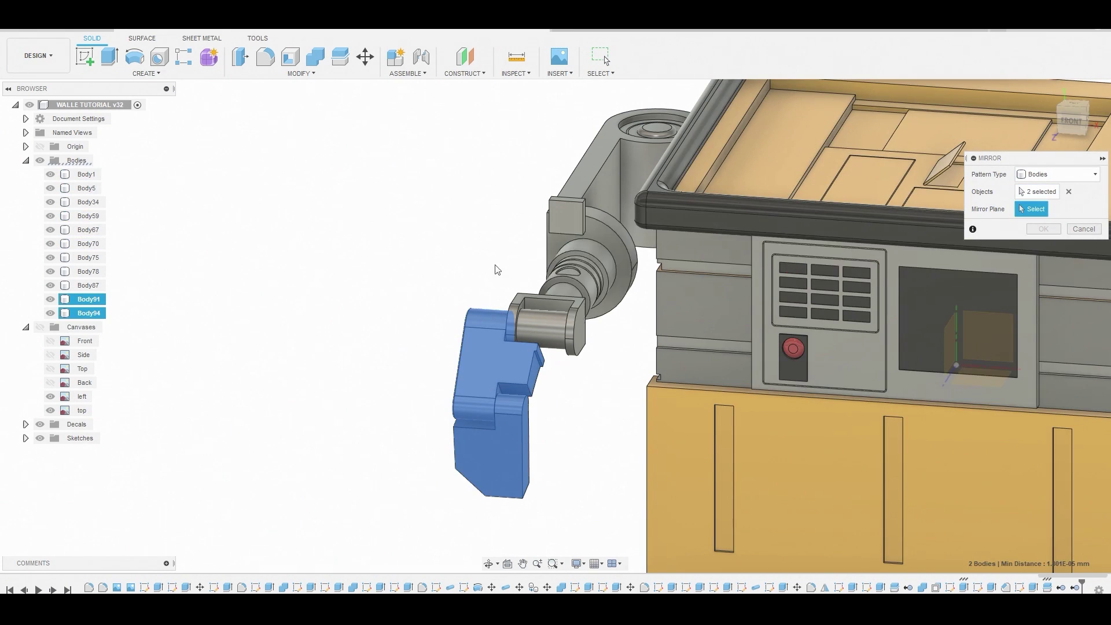
scroll(496, 268, "down", 5)
scroll(642, 267, "up", 5)
left_click(639, 265)
left_click(1050, 228)
scroll(695, 343, "down", 5)
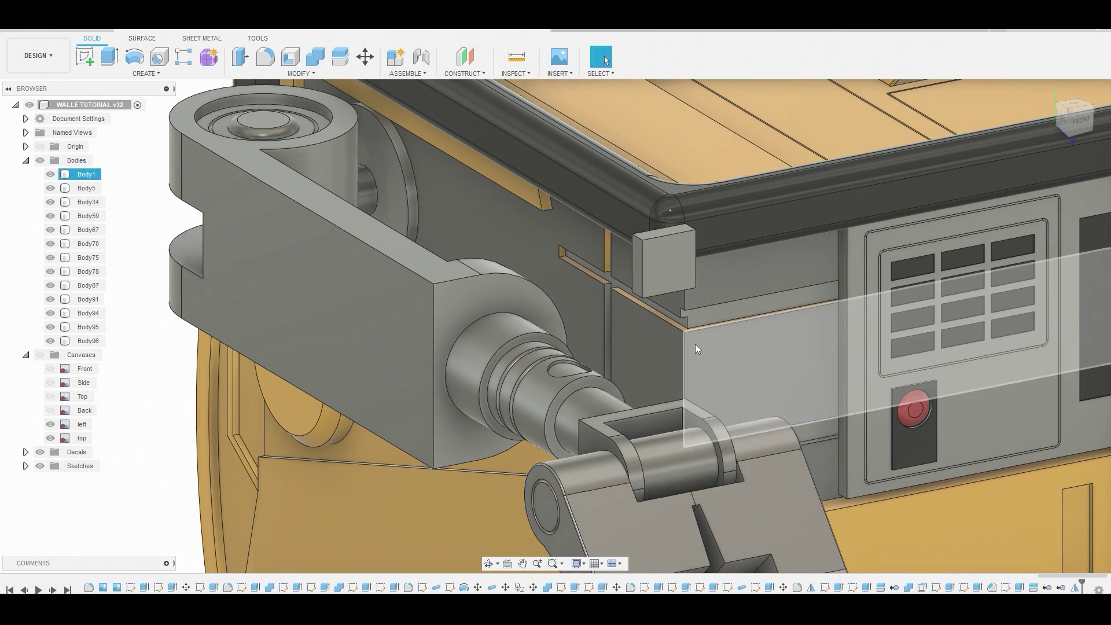
scroll(659, 342, "up", 3)
middle_click_drag(636, 328, 639, 355, "shift")
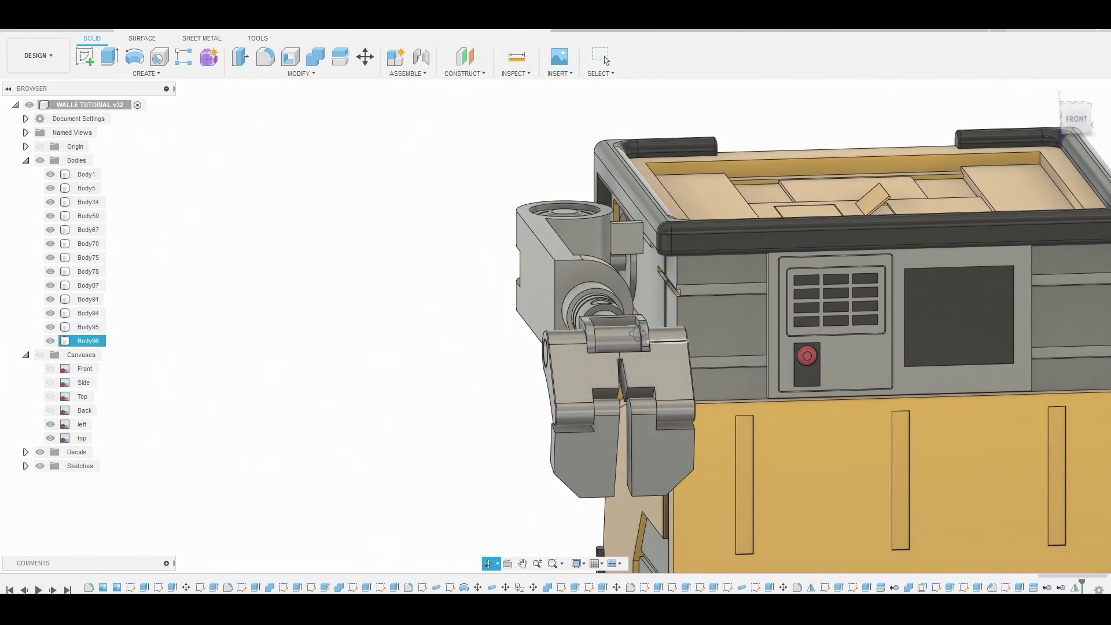
Combine the two mirrored halves of the hand link into one body with the Join operation
left_click(317, 66)
scroll(718, 416, "up", 3)
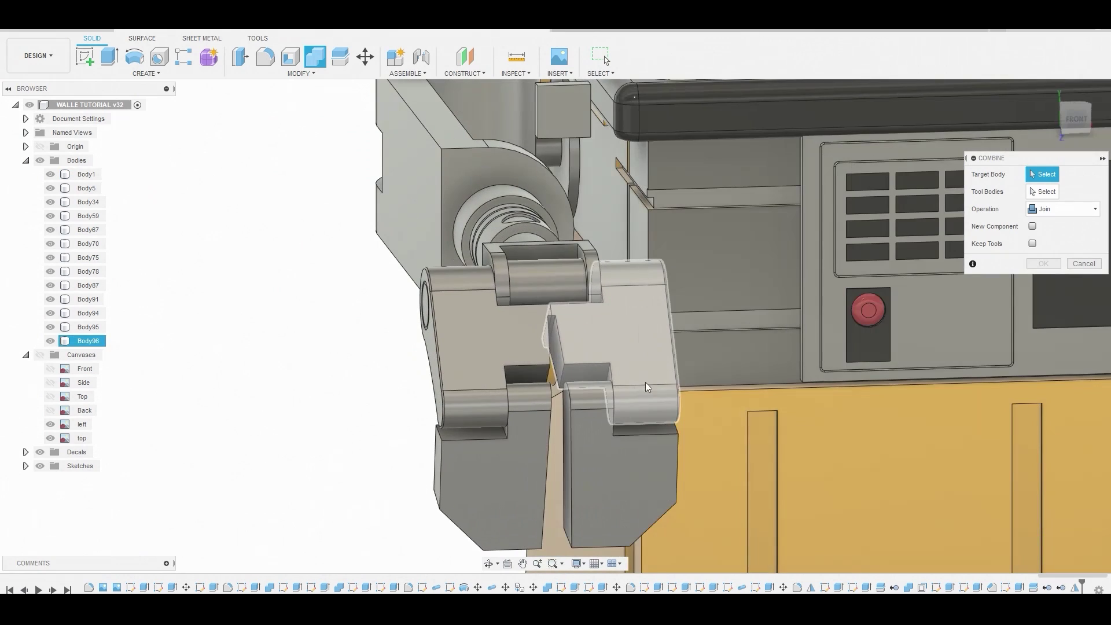
left_click(636, 365)
left_click(507, 341)
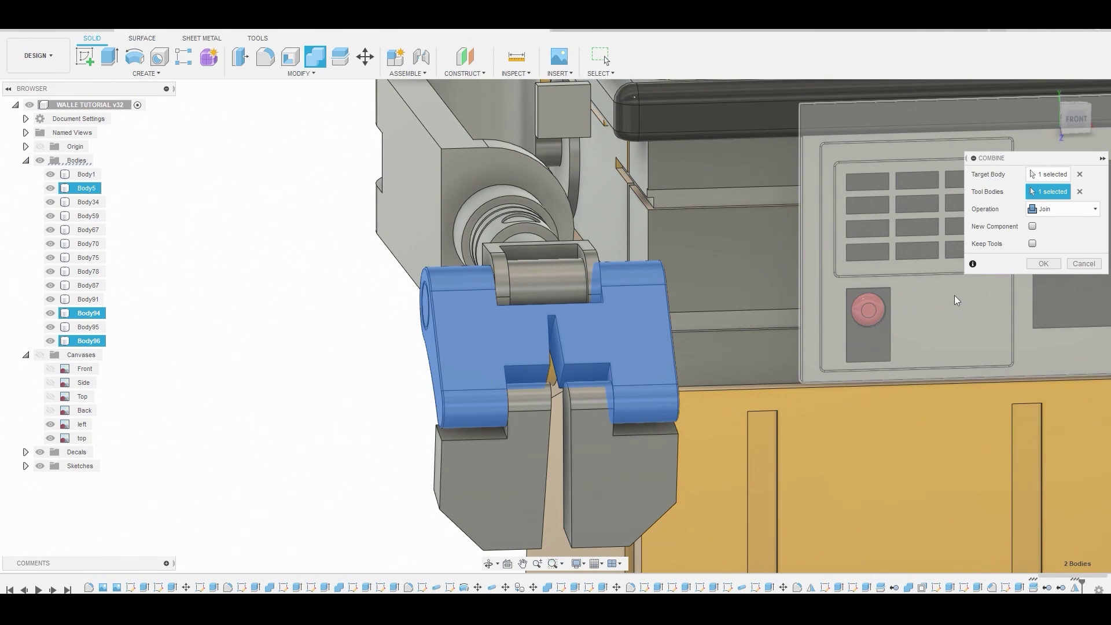
left_click(1055, 263)
Start a sketch on the hand link's outer side face and draw a circle of about 0.257 mm² centred on its lower rounded end
middle_click_drag(637, 451, 202, 400)
middle_click_drag(202, 399, 288, 402, "shift")
scroll(288, 401, "down", 3)
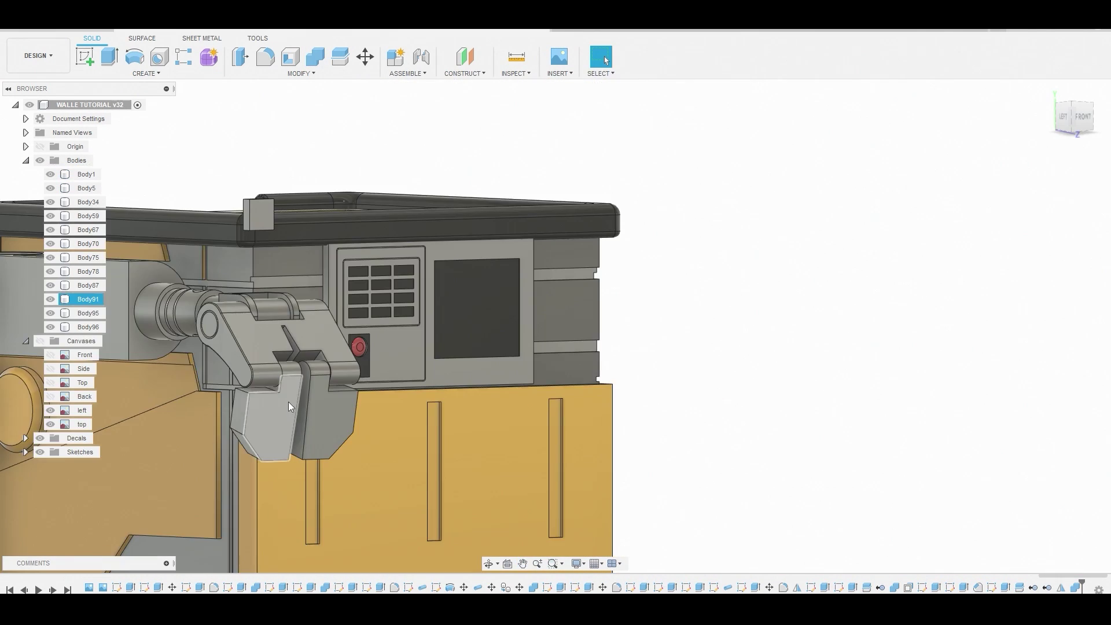
scroll(283, 400, "up", 5)
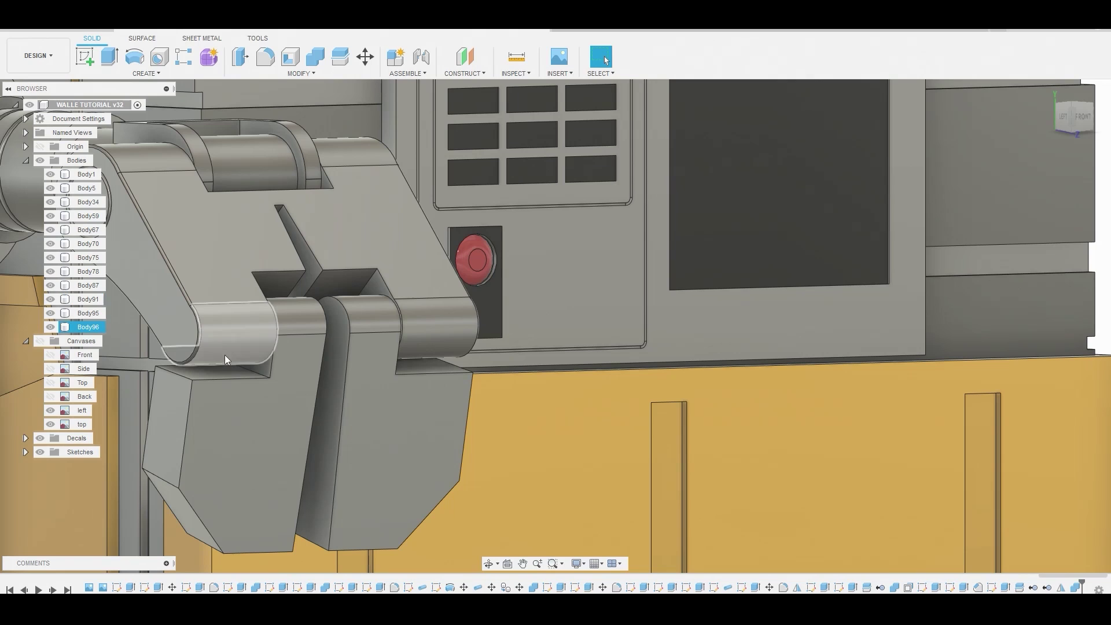
left_click(183, 331)
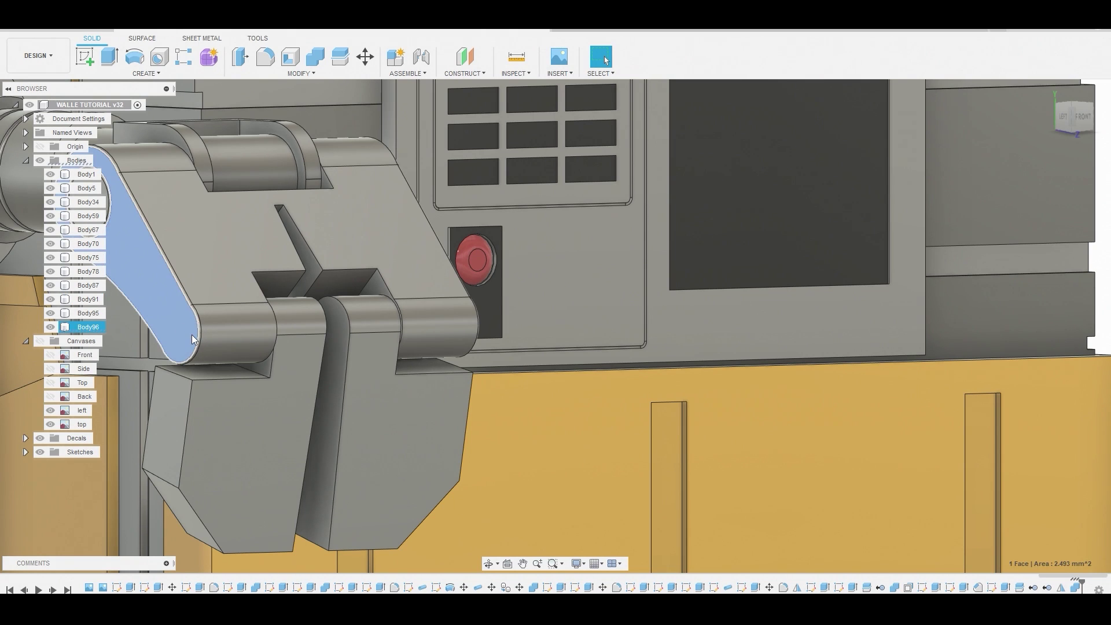
left_click(85, 57)
key("c")
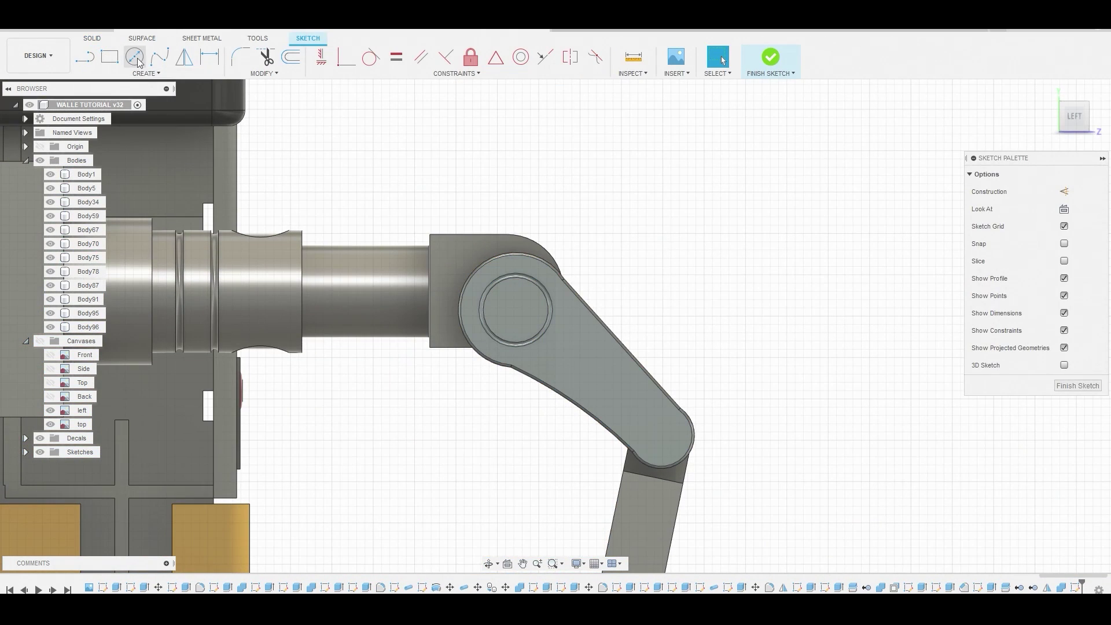
right_click(671, 416)
left_click(716, 417)
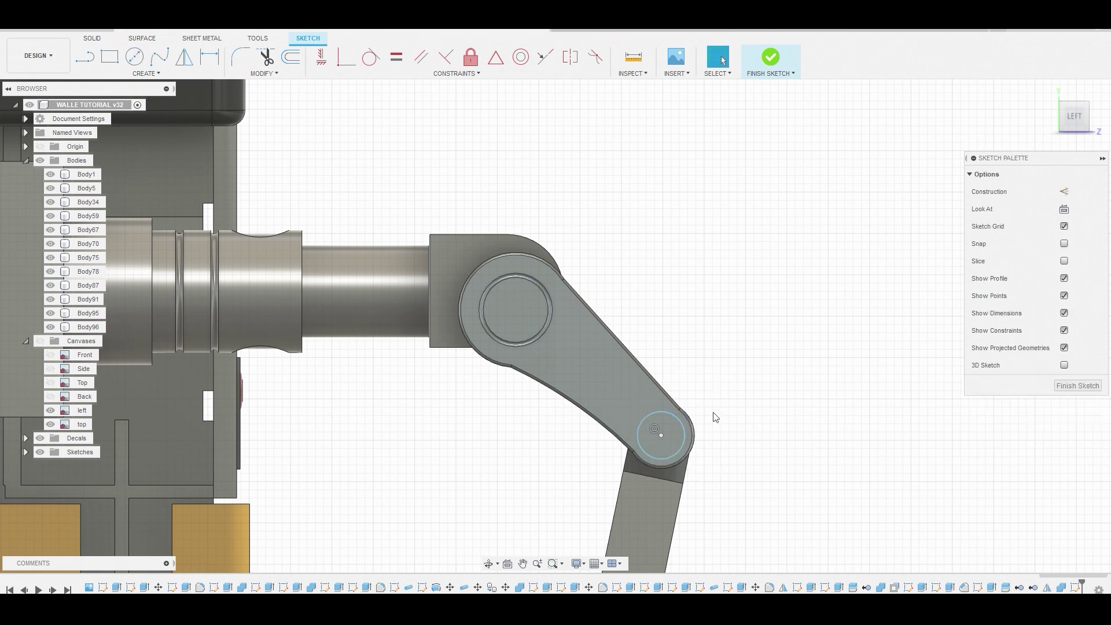
Extrude the knuckle circle 4.32 mm through the hand link and both fingers with the Join operation
right_click(674, 434)
left_click(717, 411)
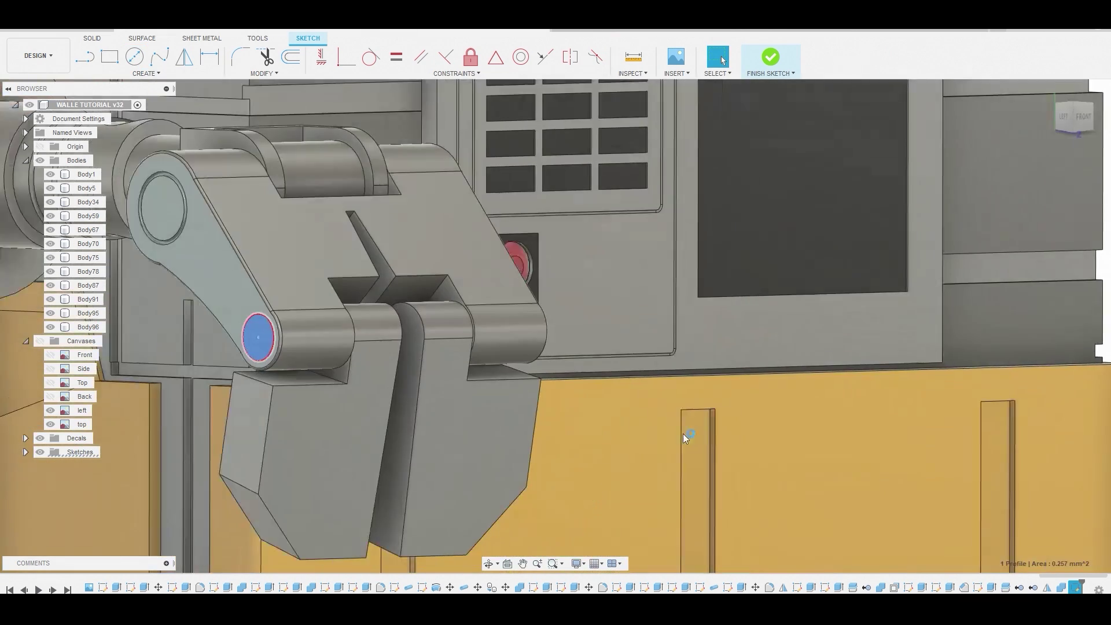
middle_click_drag(568, 397, 393, 342, "shift")
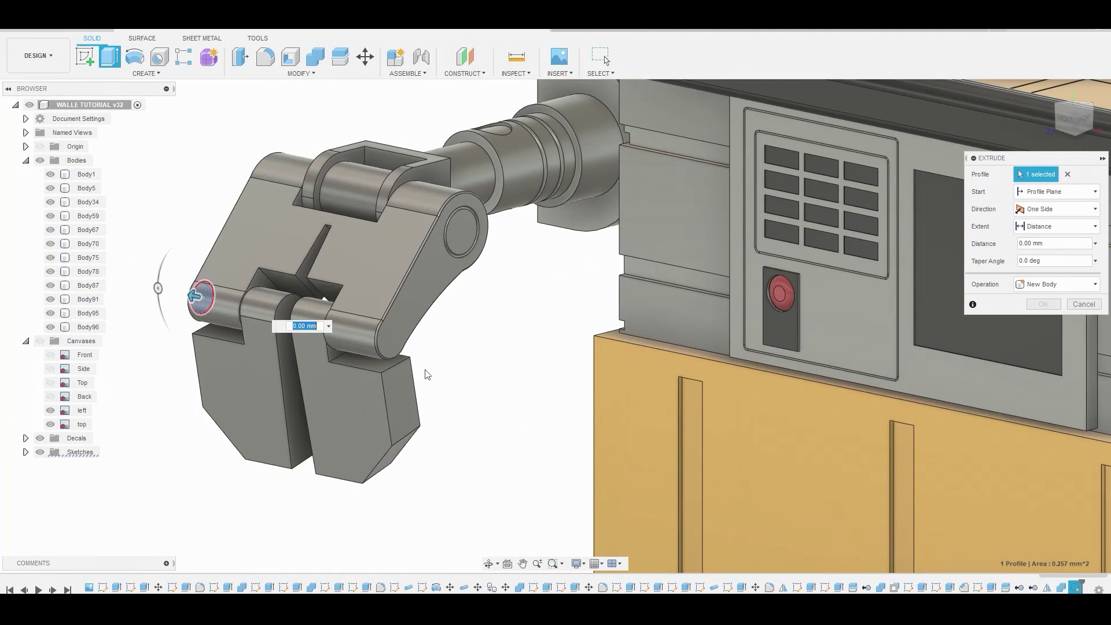
left_click_drag(393, 341, 398, 339)
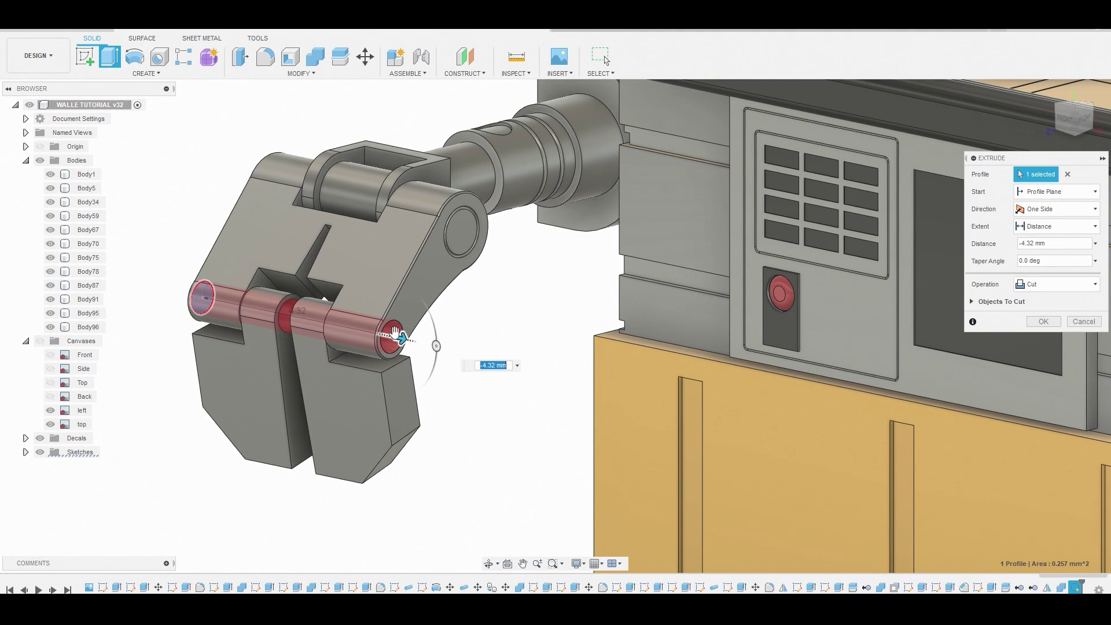
left_click(1069, 292)
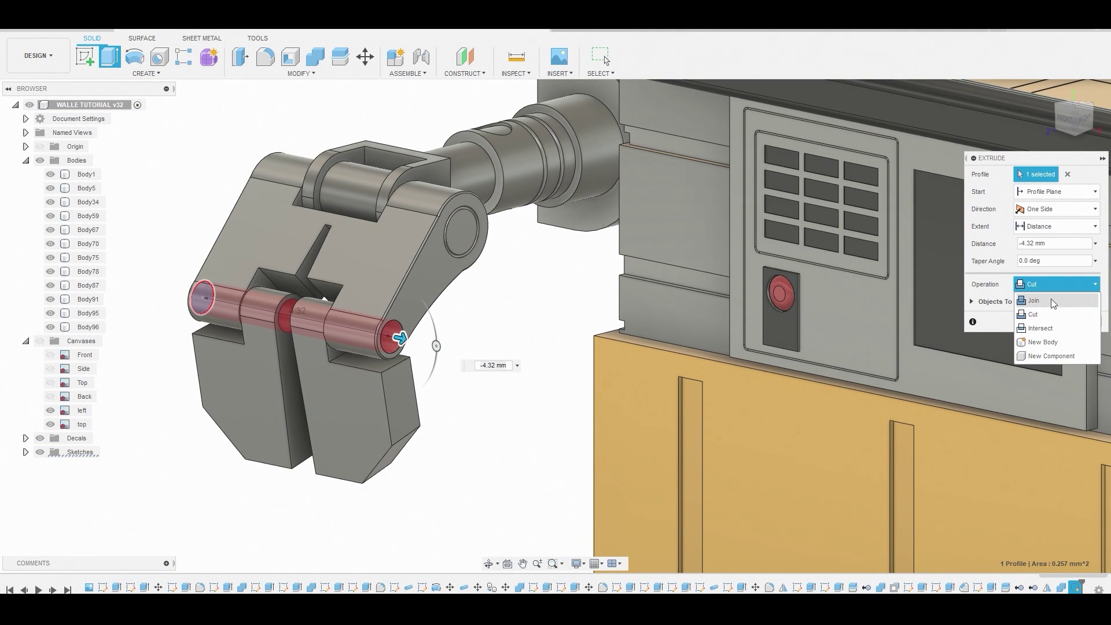
left_click(1039, 301)
left_click(1043, 303)
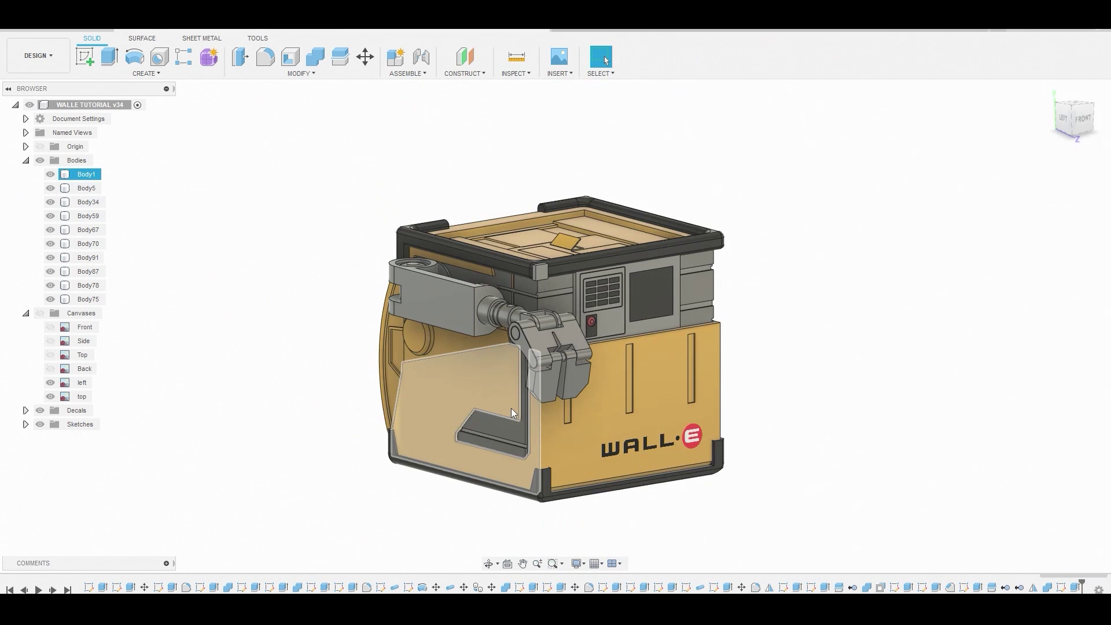
Try to combine the hand, wrist bracket and wrist shaft into one body with the Join operation
scroll(542, 326, "up", 5)
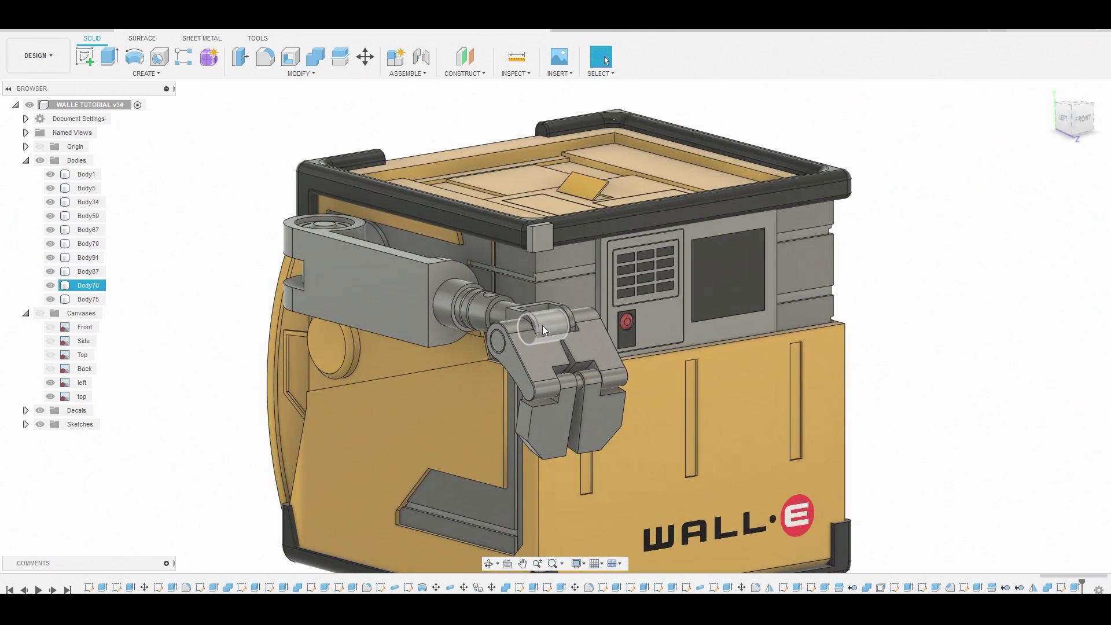
left_click(315, 56)
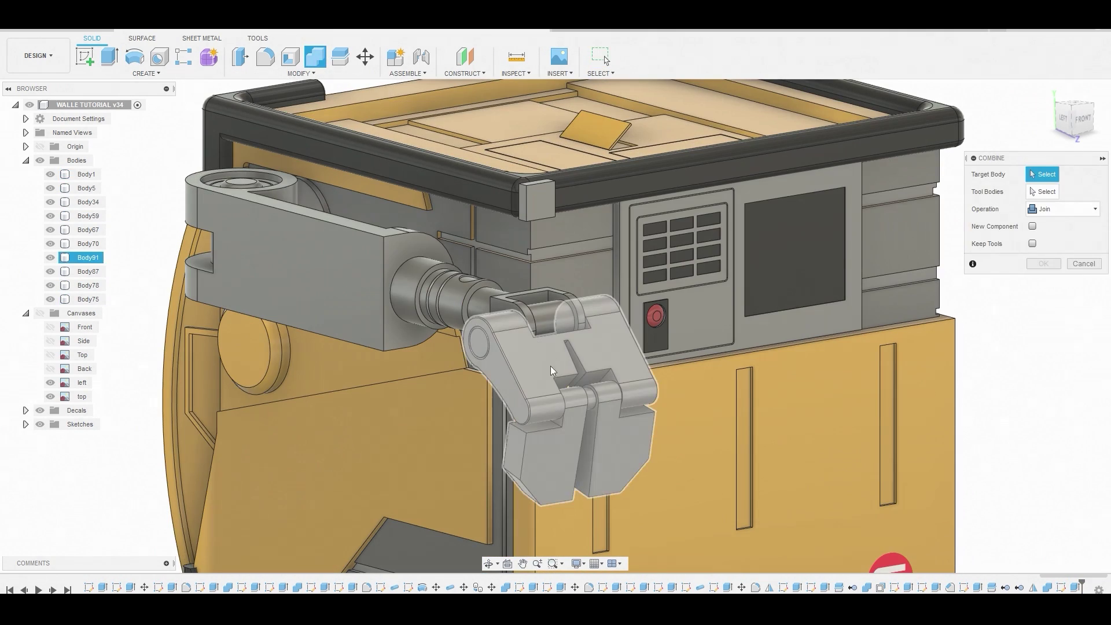
left_click(560, 440)
left_click(462, 296)
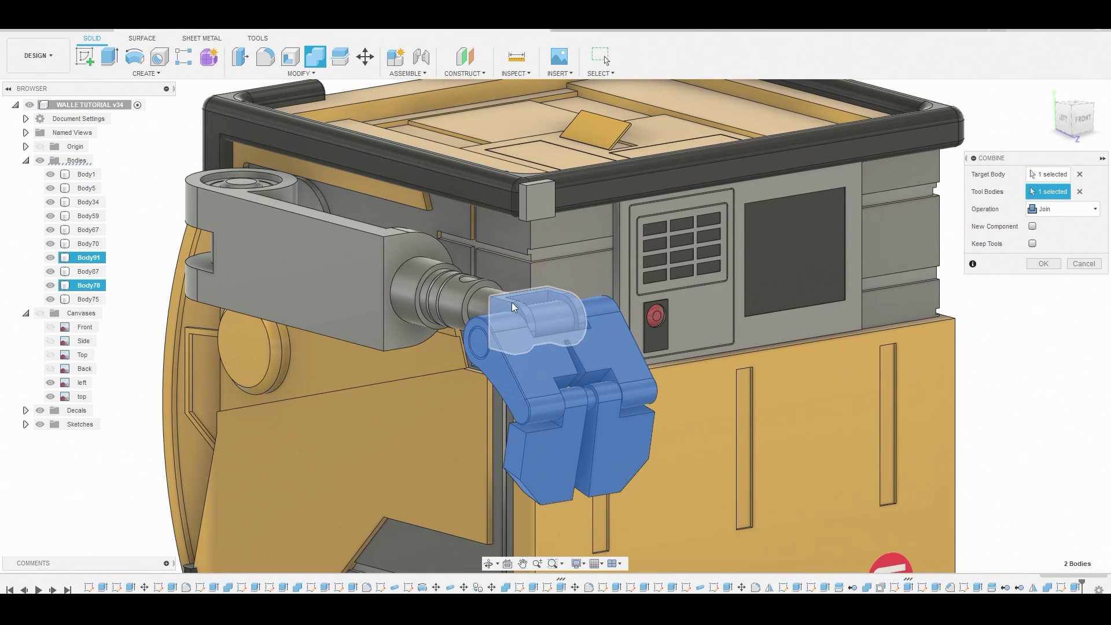
left_click(463, 297)
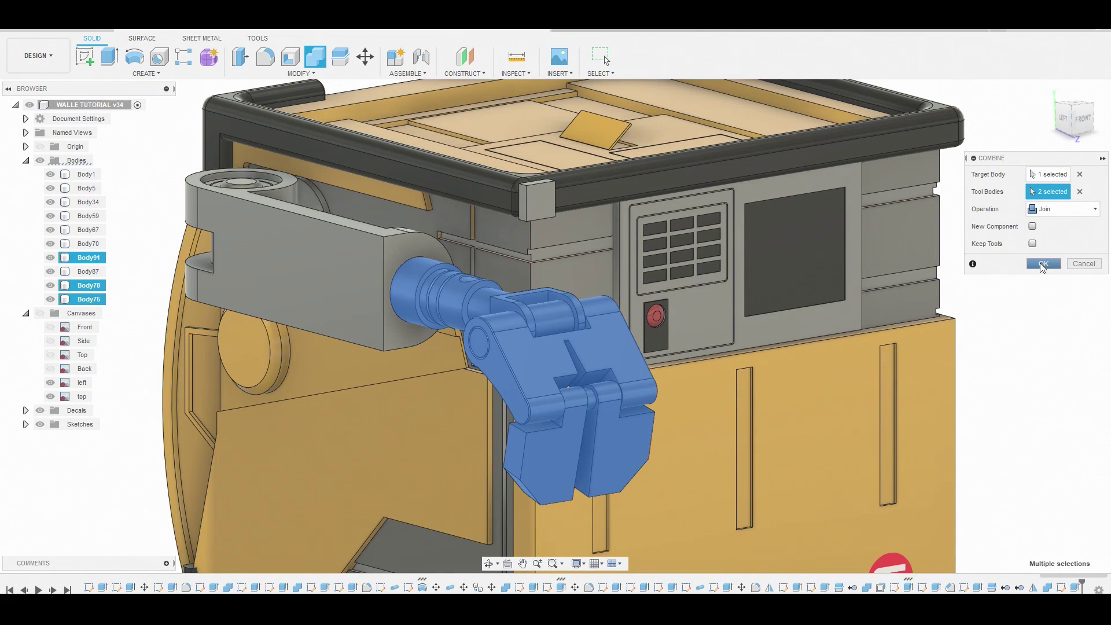
left_click(1043, 263)
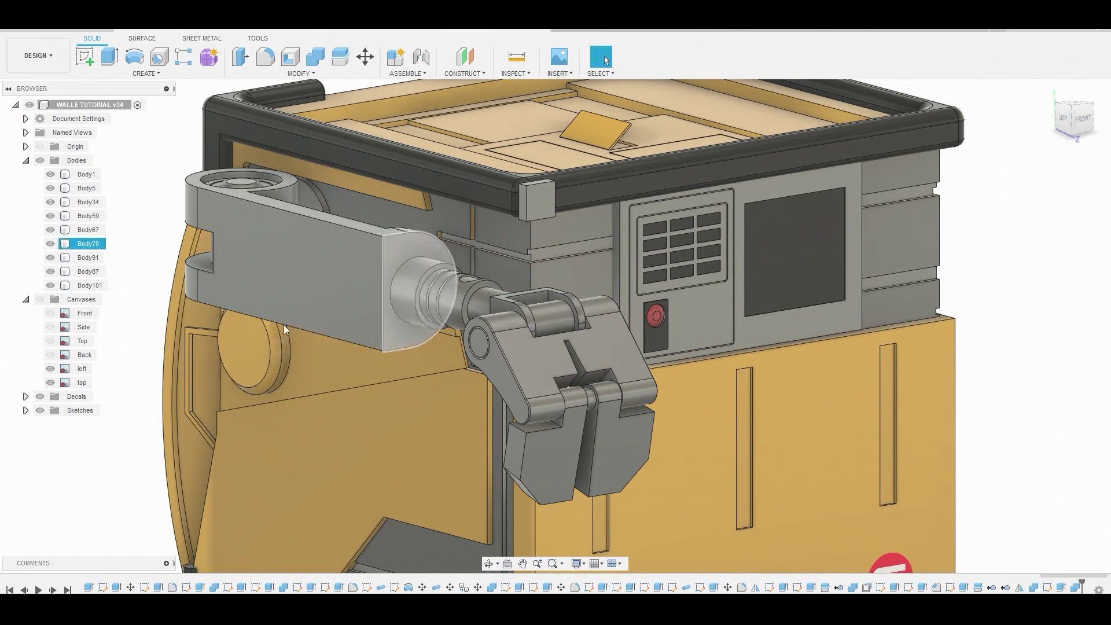
Inspect the junction of the wrist shaft and bracket, and undo the last Combine
left_click(50, 258)
left_click(51, 258)
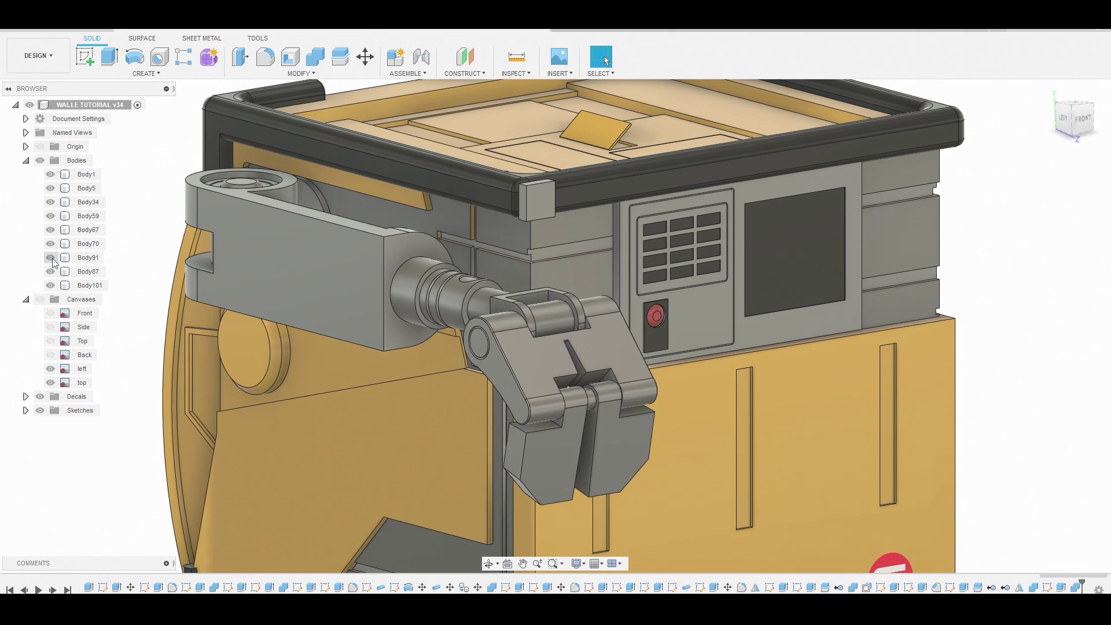
middle_click_drag(515, 290, 594, 307, "shift")
key("ctrl+z")
Offset the wrist shaft's hidden end face by 0.075 mm into the wrist bracket
scroll(516, 306, "up", 5)
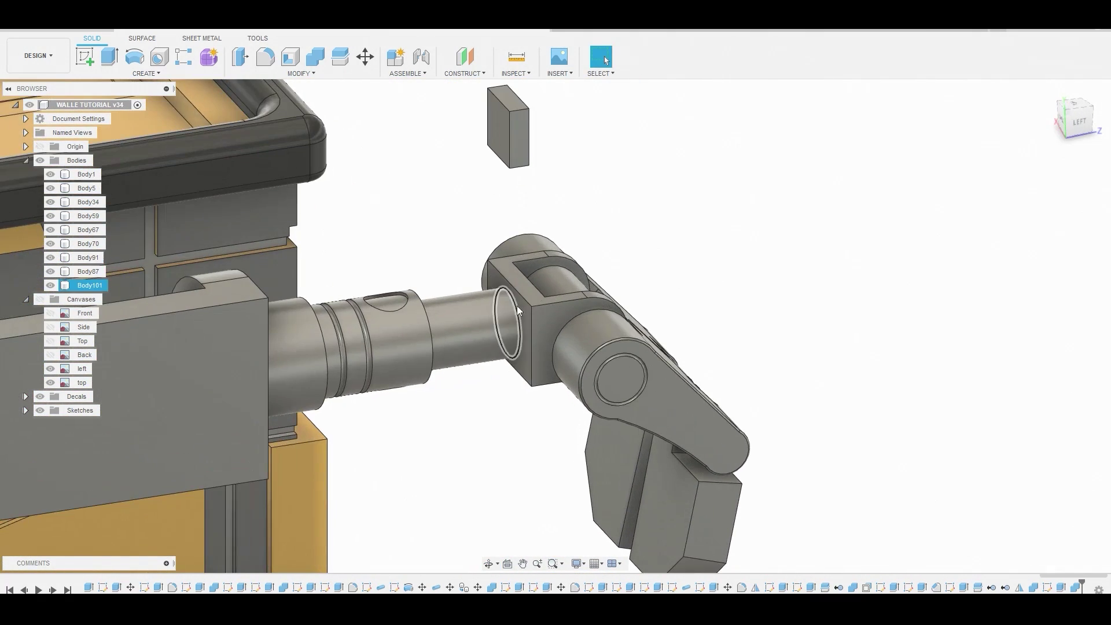
left_click(461, 214)
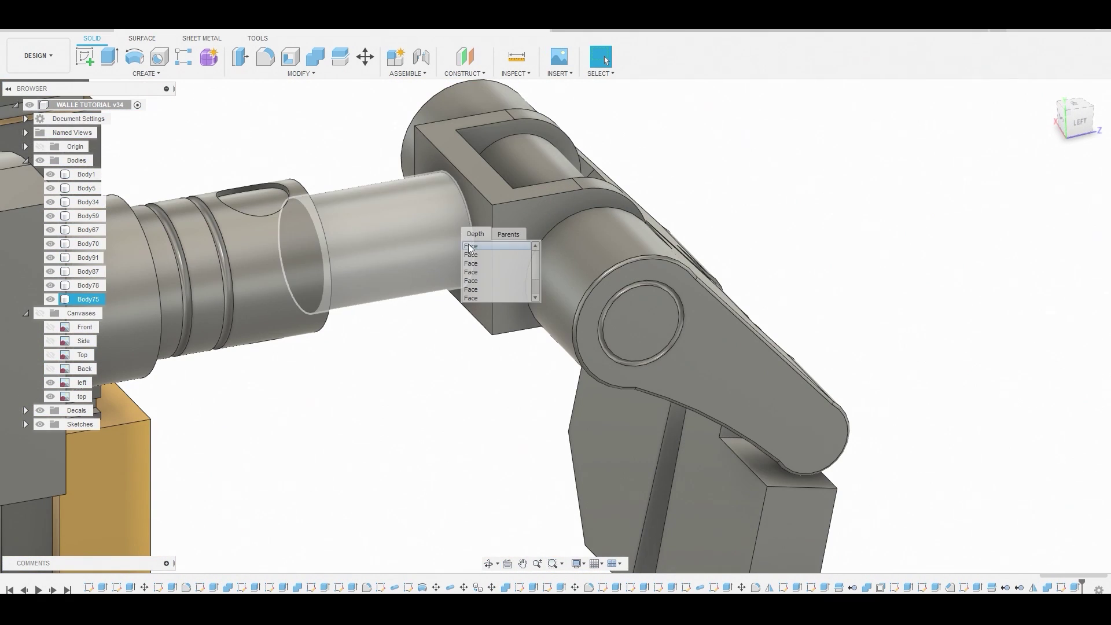
left_click(470, 255)
right_click(464, 239)
left_click(497, 223)
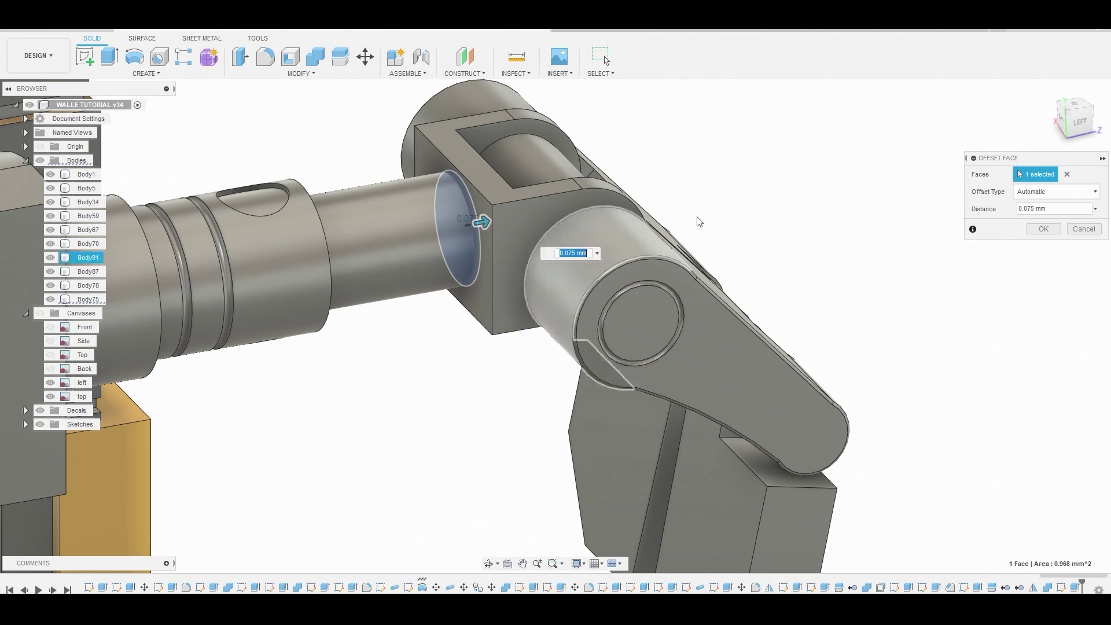
left_click(1045, 229)
Combine the hand with the wrist bracket and wrist shaft into one body using the Join operation
left_click(314, 56)
scroll(661, 334, "down", 3)
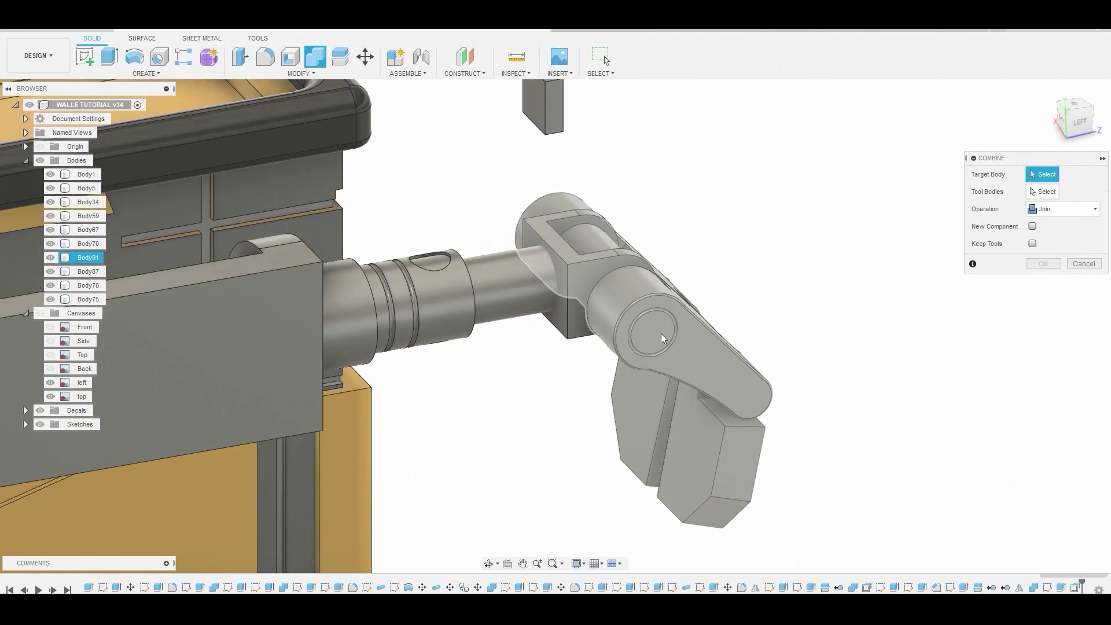
left_click(662, 335)
left_click(582, 318)
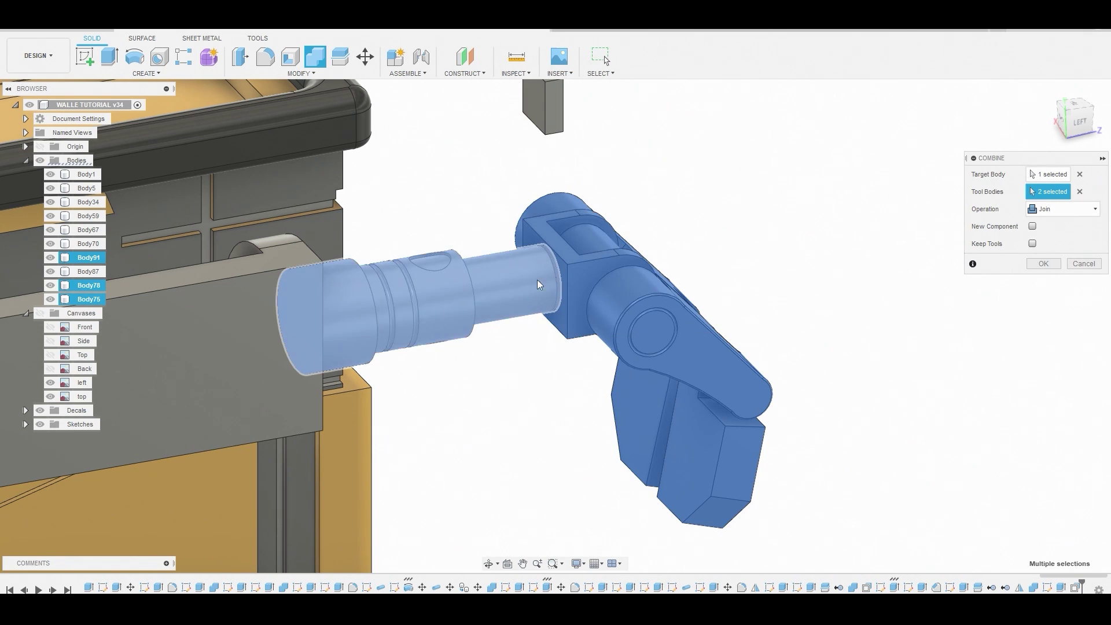
left_click(524, 283)
left_click(1052, 264)
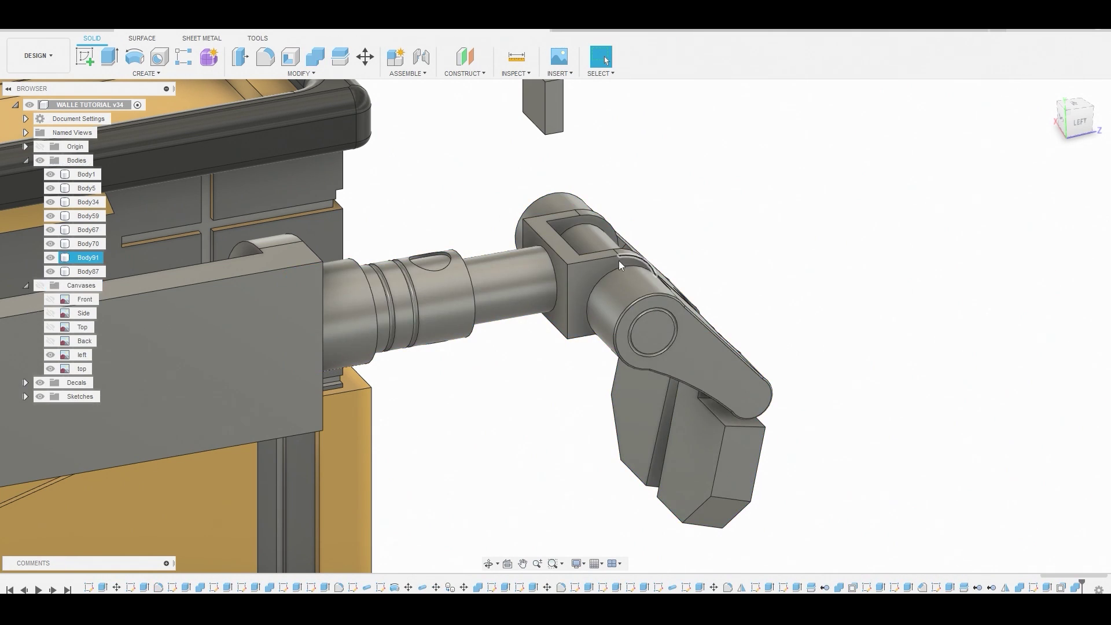
Rotate the joined wrist and hand body by a Z angle of -34.2 degrees, hiding the forearm only during the move
scroll(625, 265, "down", 2)
left_click(51, 243)
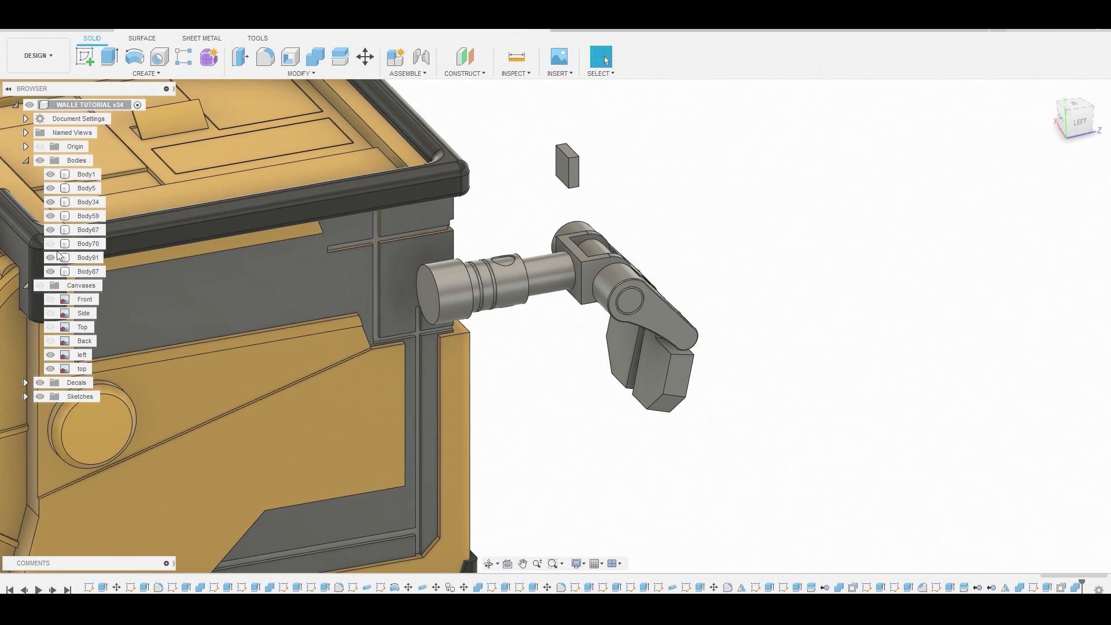
right_click(82, 258)
left_click(109, 269)
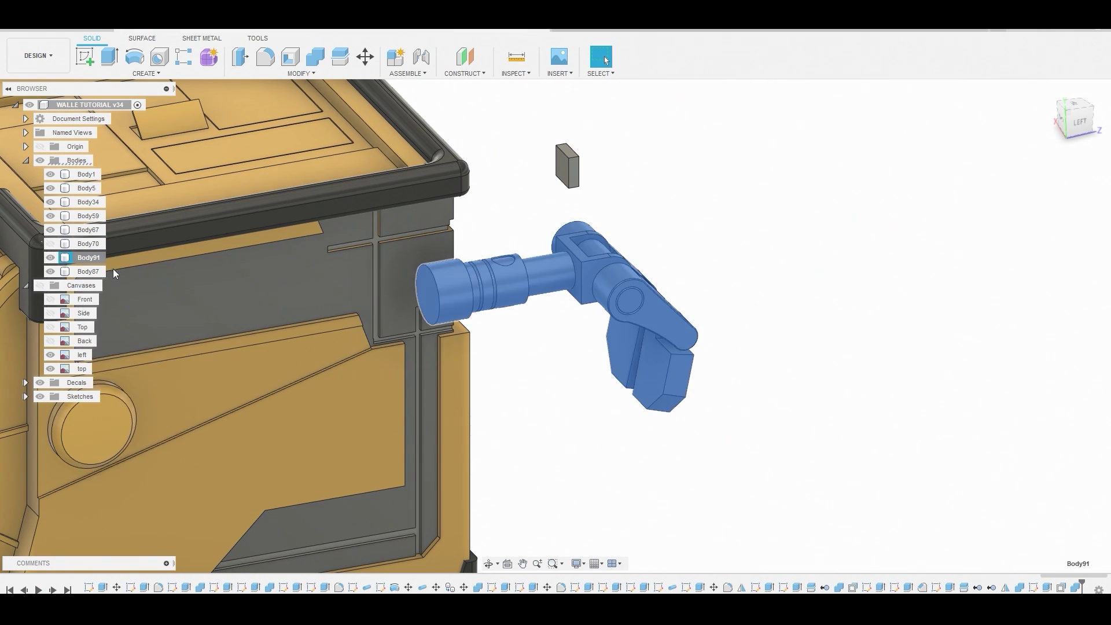
middle_click_drag(601, 269, 677, 249, "shift")
left_click(547, 311)
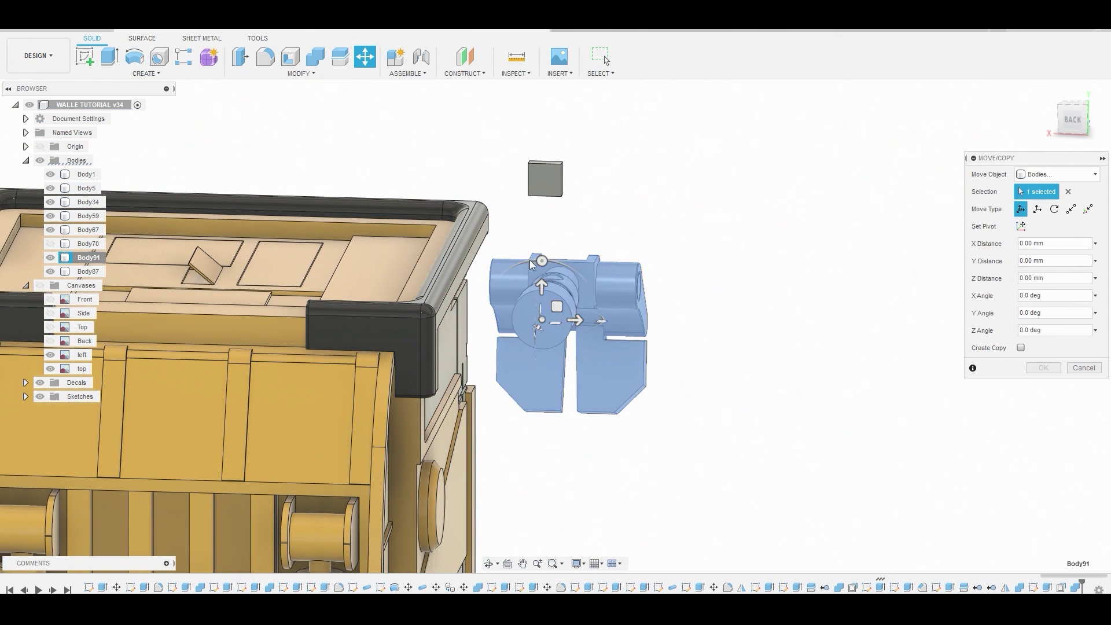
left_click_drag(542, 261, 574, 275)
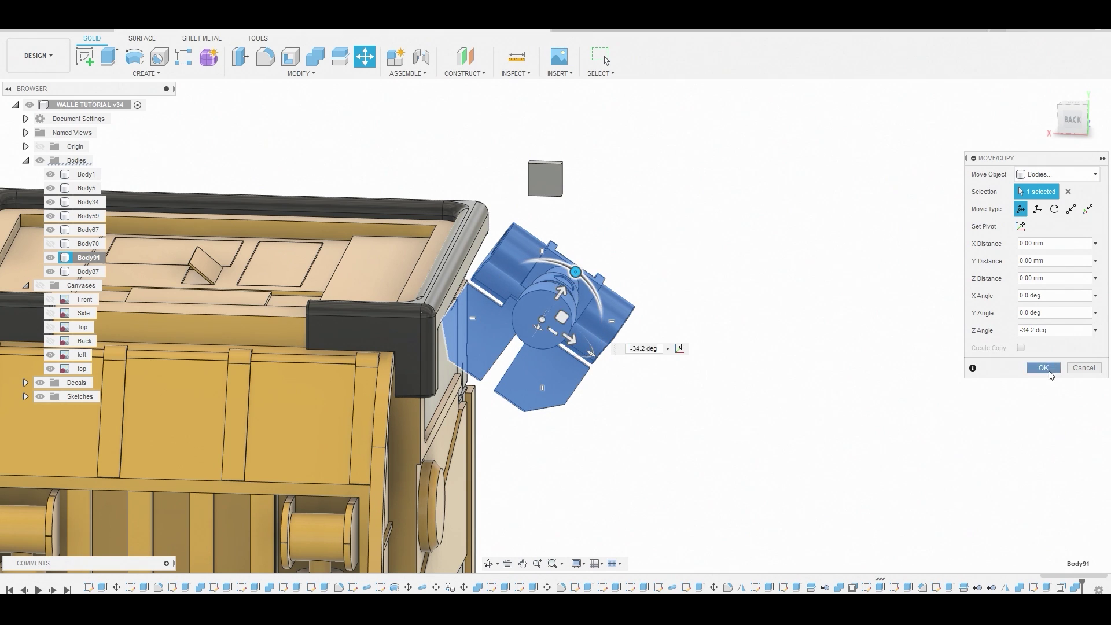
left_click(1044, 368)
left_click(50, 243)
Remove the small helper block at the main body's upper front corner
scroll(509, 292, "down", 3)
middle_click_drag(510, 292, 347, 299, "shift")
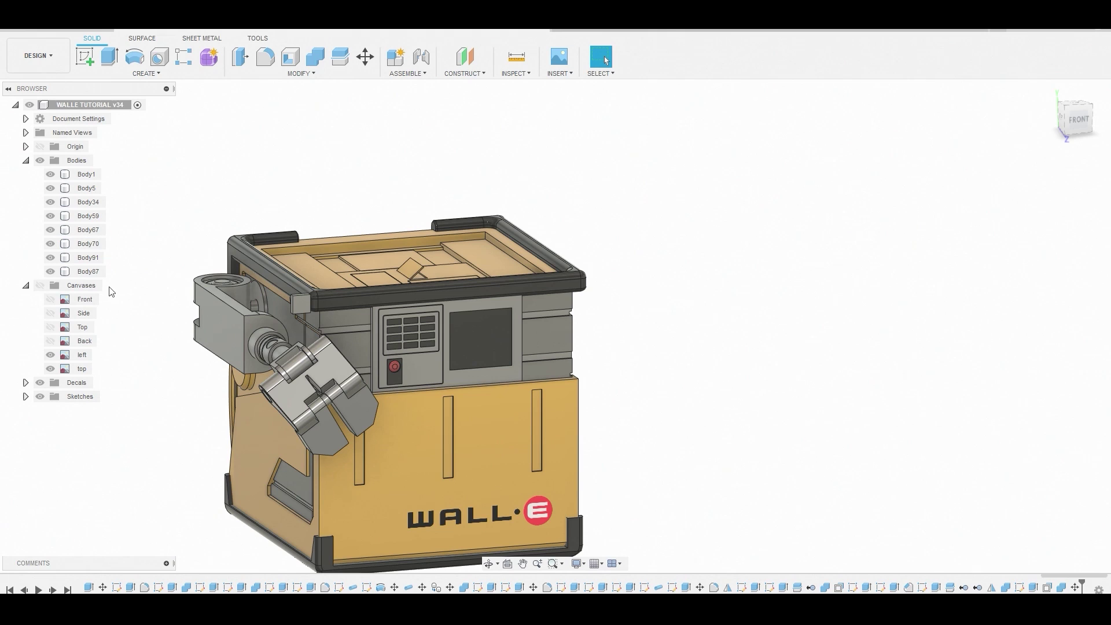
right_click(88, 271)
left_click(136, 443)
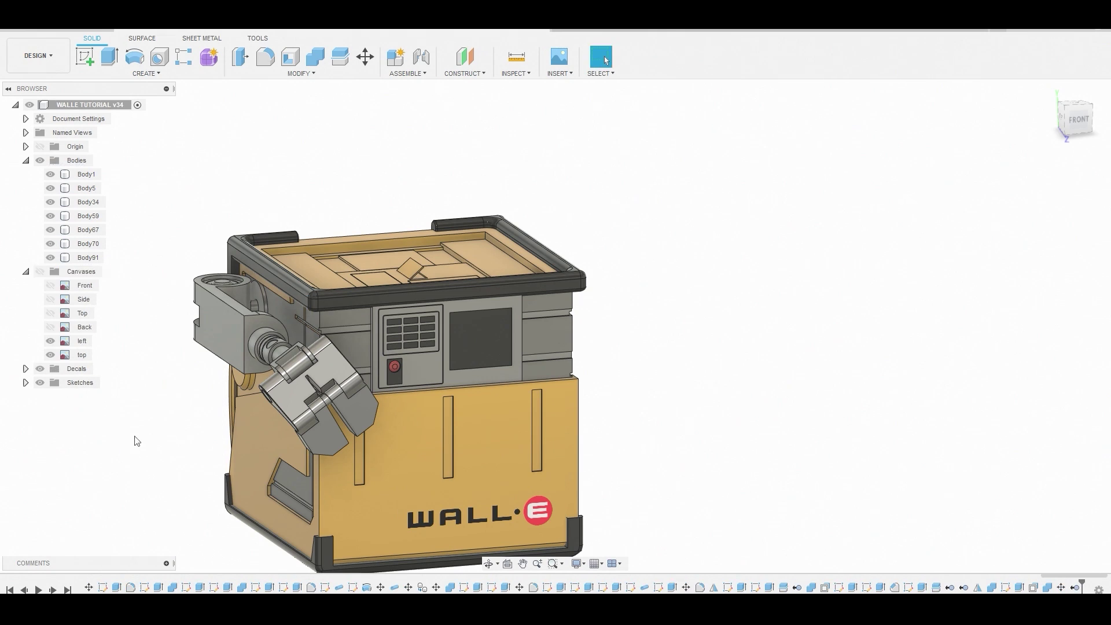
Mirror the forearm and the joined hand as bodies across the origin plane through the middle of the main body
left_click(150, 73)
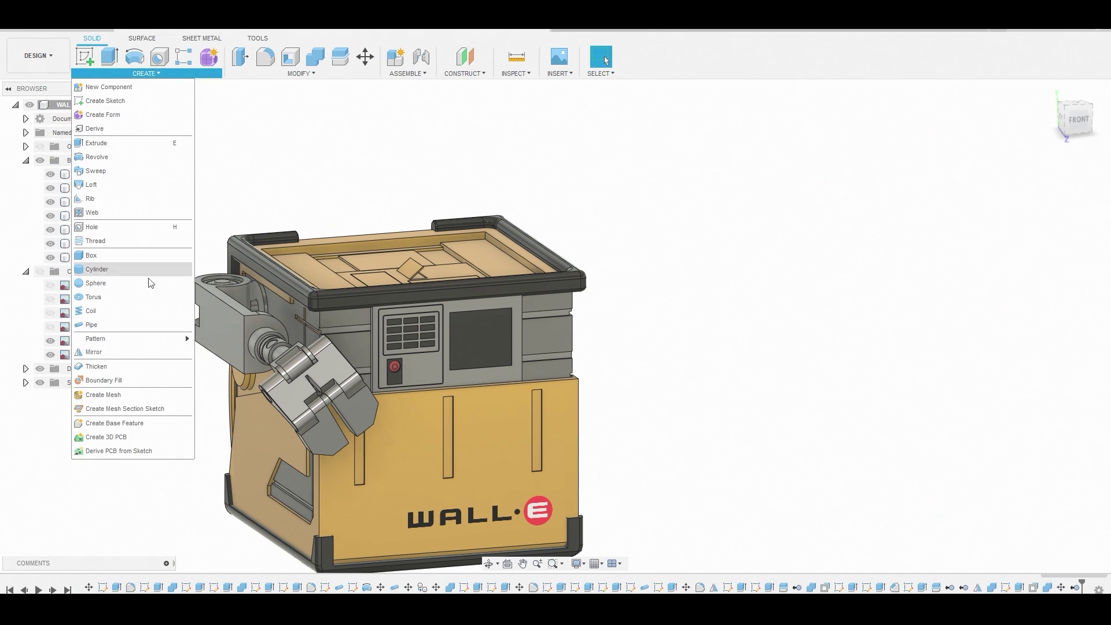
left_click(95, 352)
left_click(325, 363)
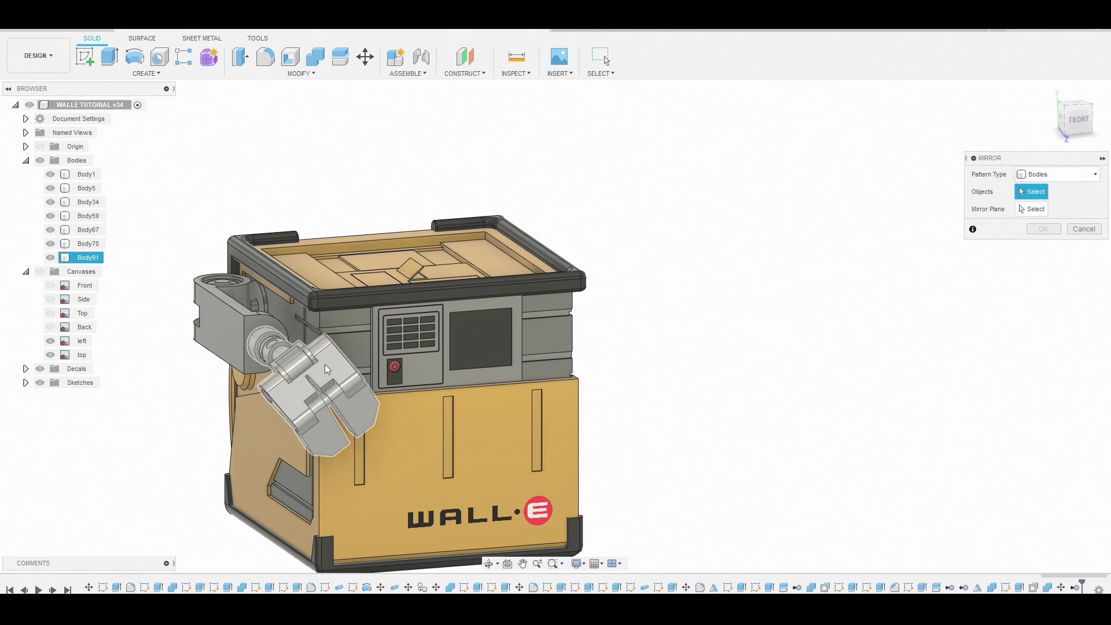
left_click(225, 312)
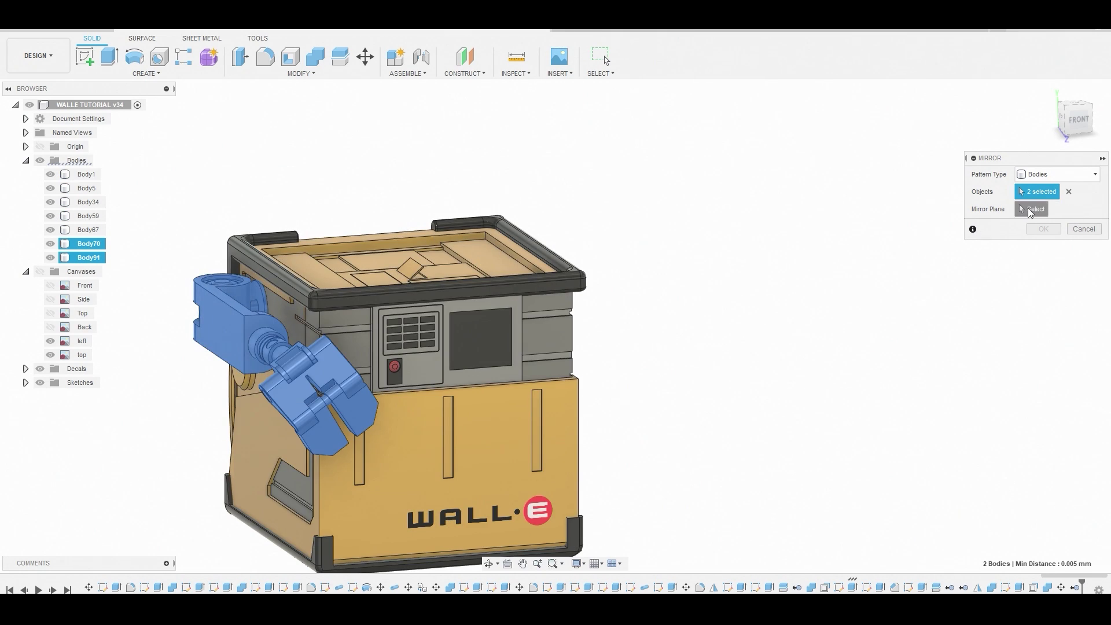
left_click(1029, 211)
left_click(1062, 122)
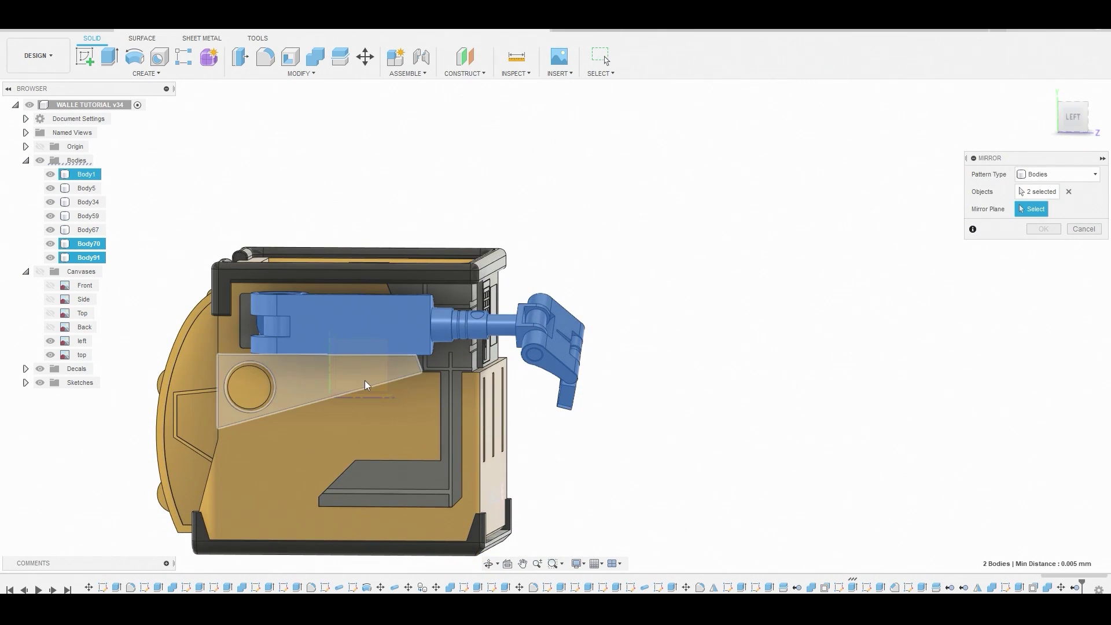
left_click(362, 380)
left_click(384, 421)
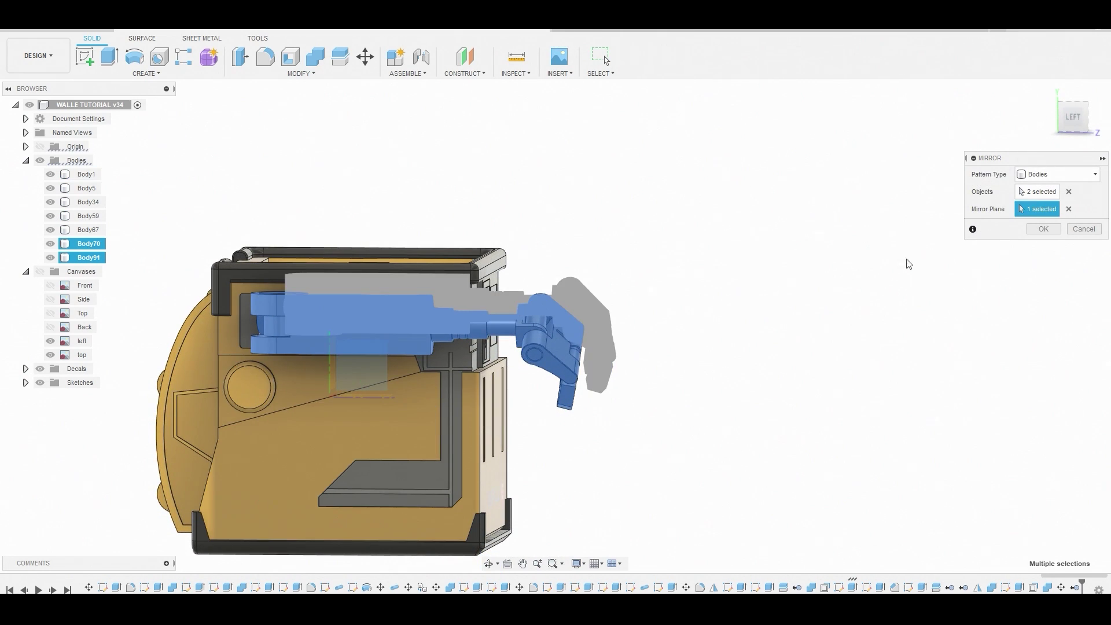